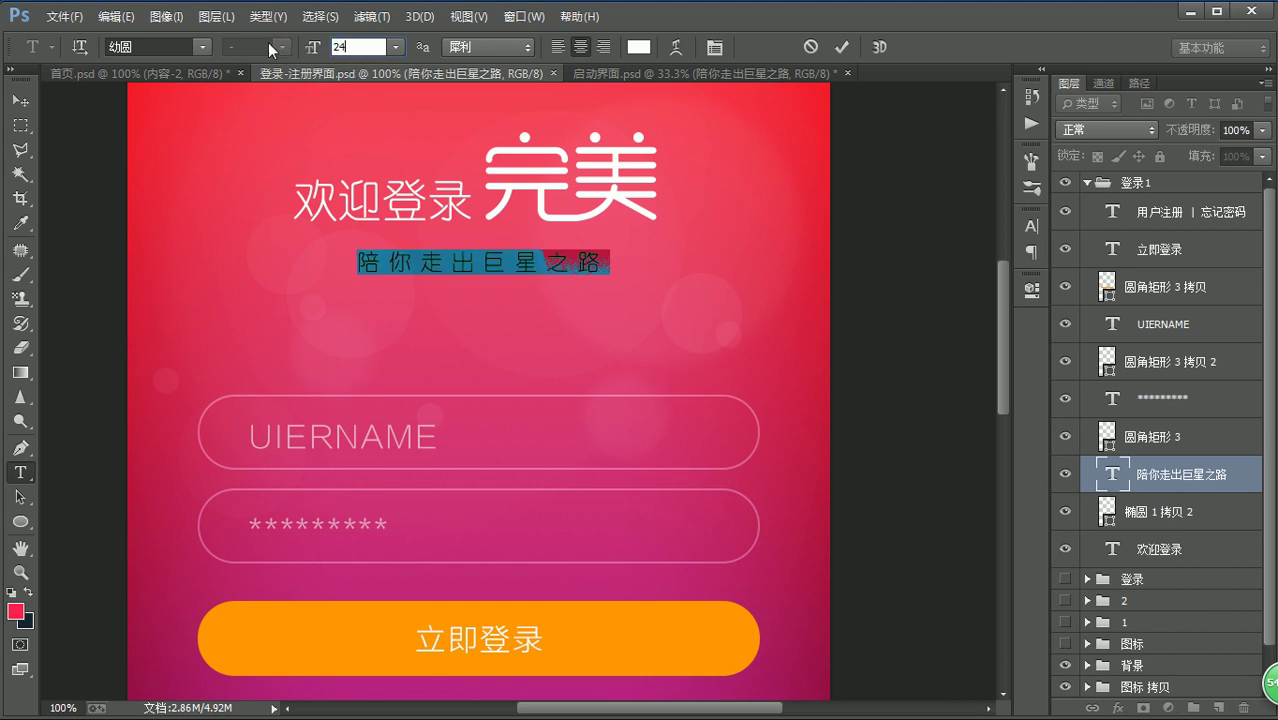
# - Commit the tagline text size of 24 and scale down the 完美 lettering to sit close beside 欢迎登录
pyautogui.click(20, 101)
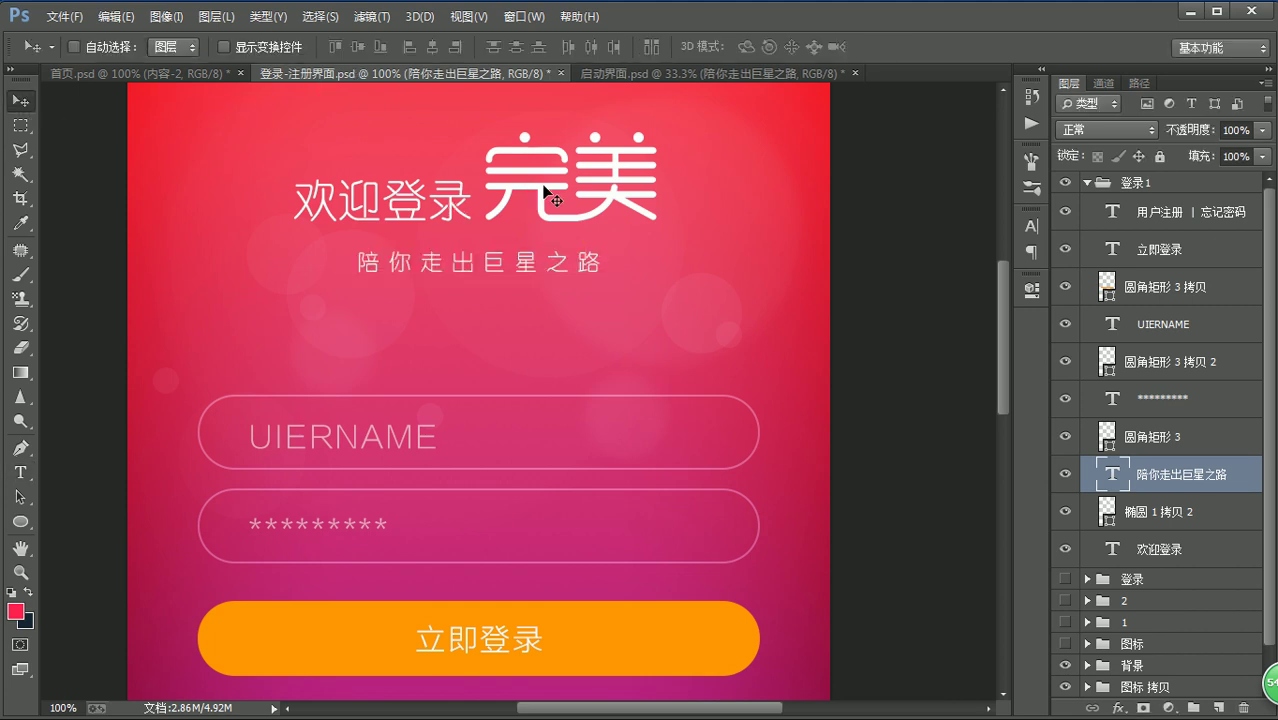
pyautogui.keyDown('ctrl'); pyautogui.click(663, 174); pyautogui.keyUp('ctrl')
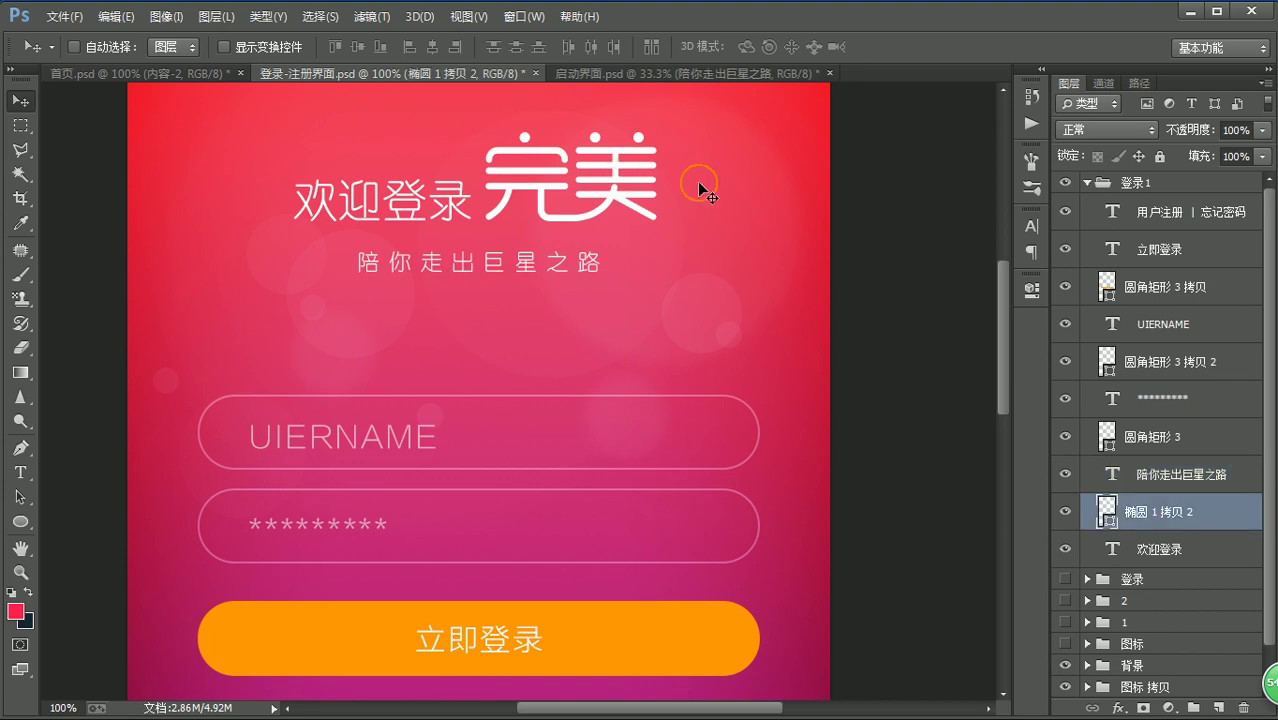
pyautogui.hotkey('ctrl', 't')
pyautogui.moveTo(658, 132); pyautogui.dragTo(549, 181)
pyautogui.press('Return')
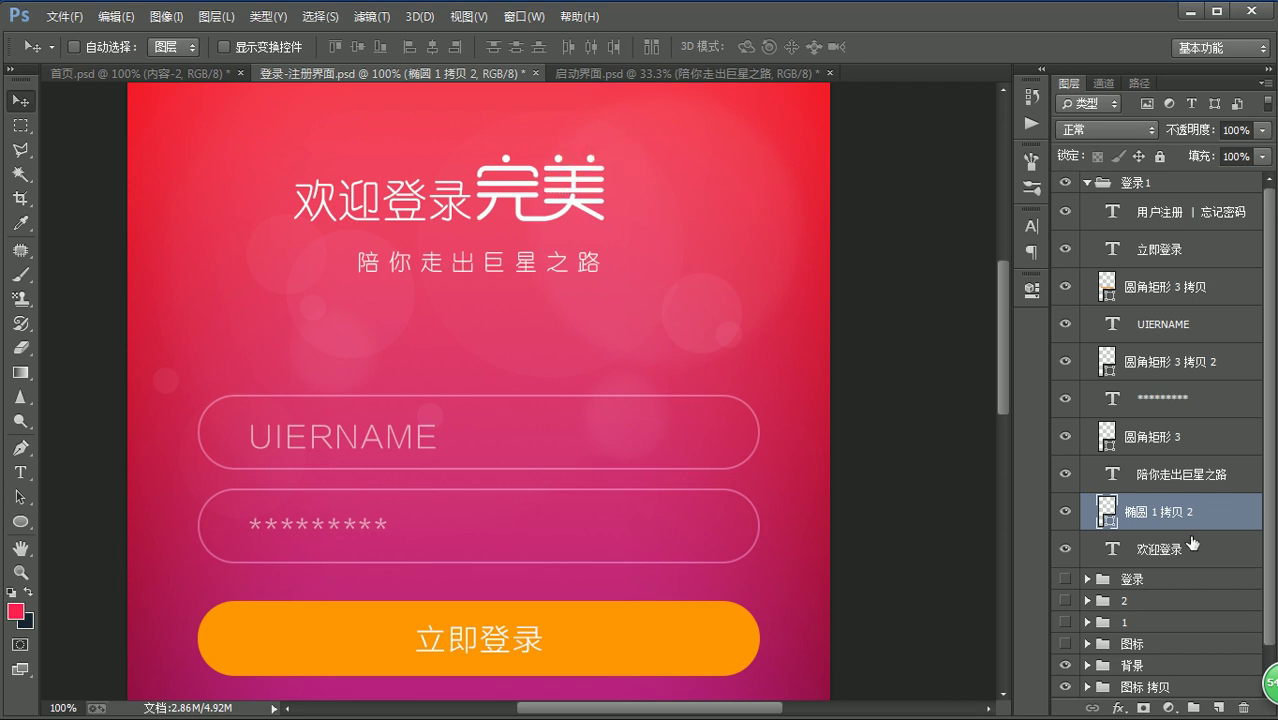
# - Center the tagline 陪你走出巨星之路 horizontally on the background layer
pyautogui.click(1185, 490)
pyautogui.scroll(-1, 1150, 655)
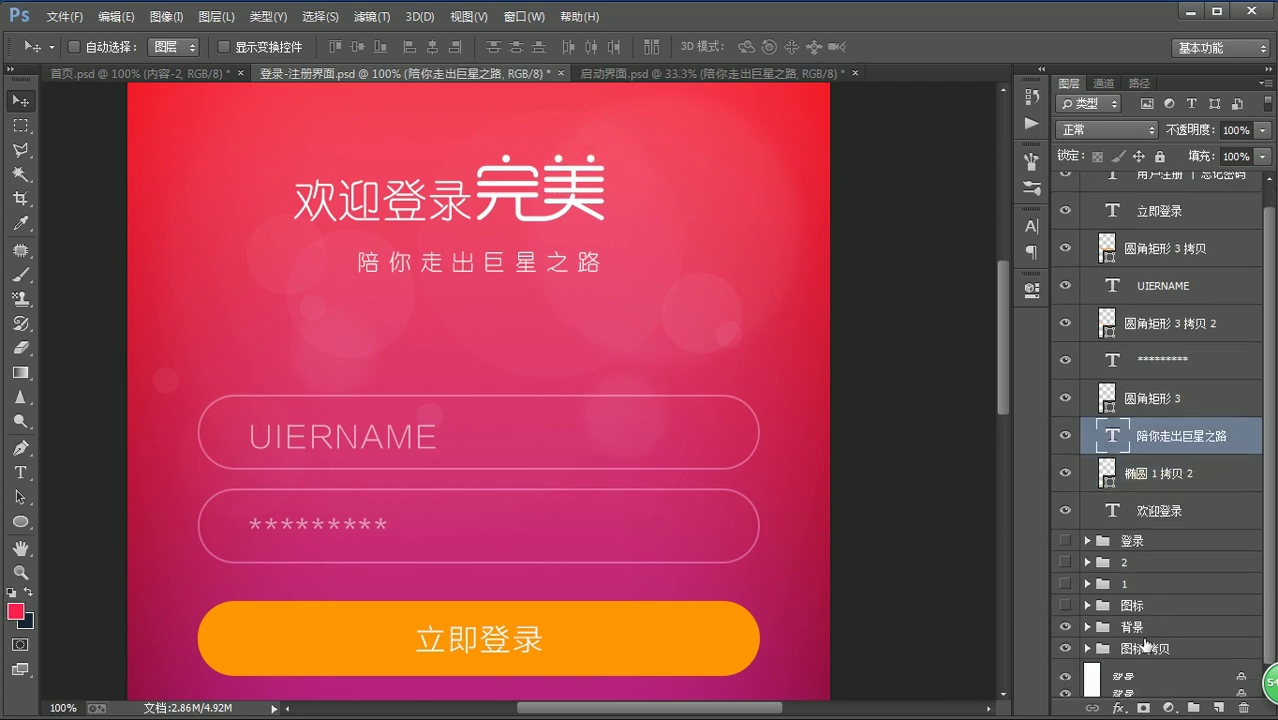
pyautogui.keyDown('ctrl'); pyautogui.click(1146, 678); pyautogui.keyUp('ctrl')
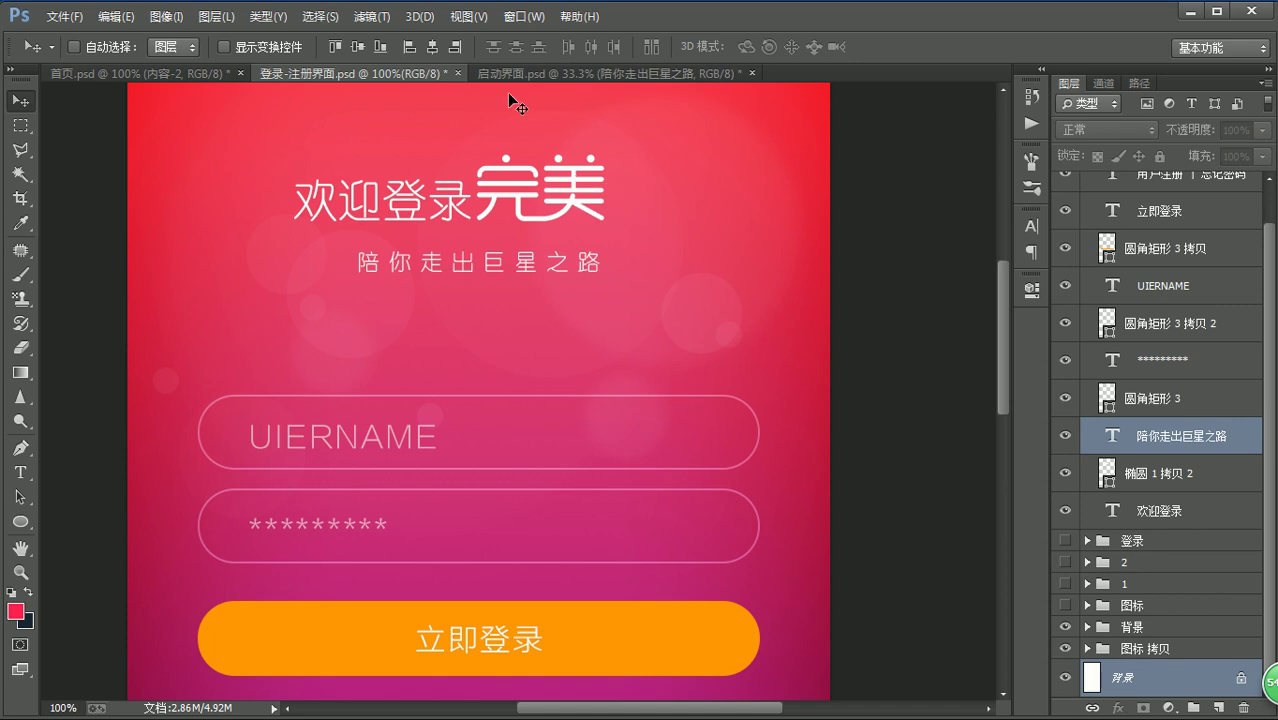
pyautogui.click(432, 47)
# - Move the 欢迎登录 text and 完美 lettering together so the heading is centered above the tagline
pyautogui.click(1210, 480)
pyautogui.keyDown('ctrl'); pyautogui.click(1100, 510); pyautogui.keyUp('ctrl')
pyautogui.moveTo(569, 197); pyautogui.dragTo(487, 195)
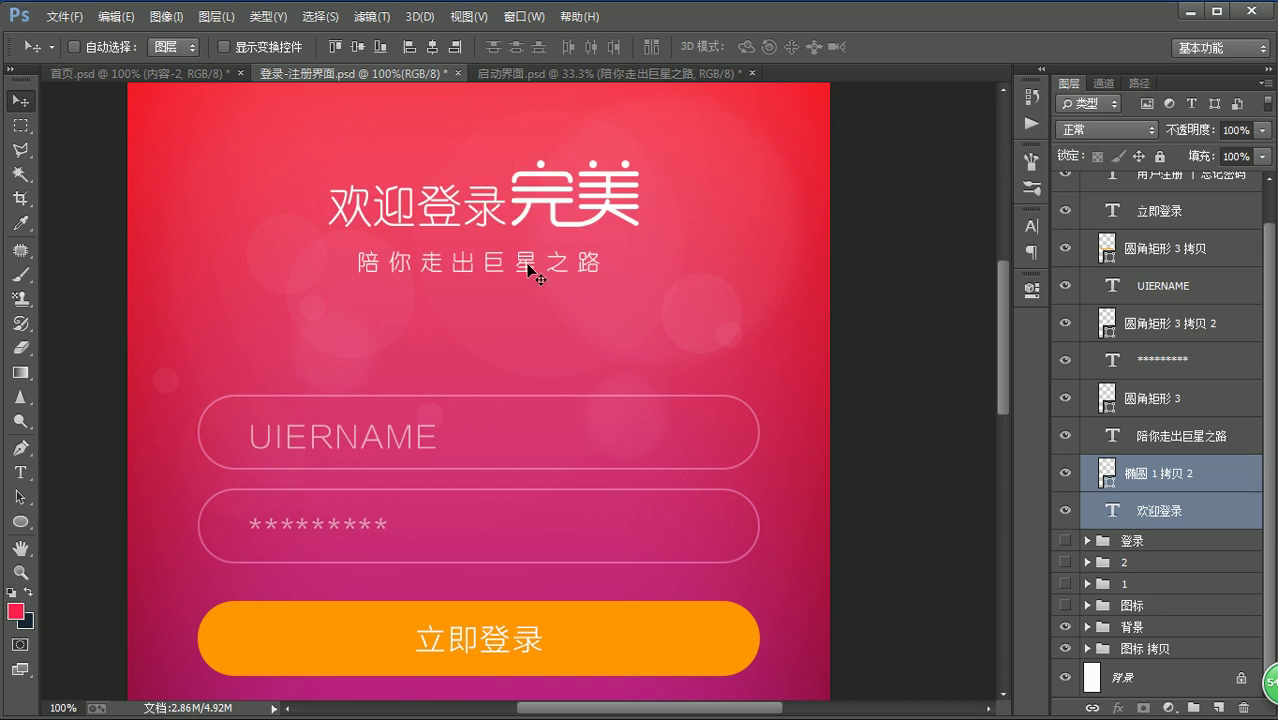
pyautogui.moveTo(549, 203); pyautogui.dragTo(545, 203)
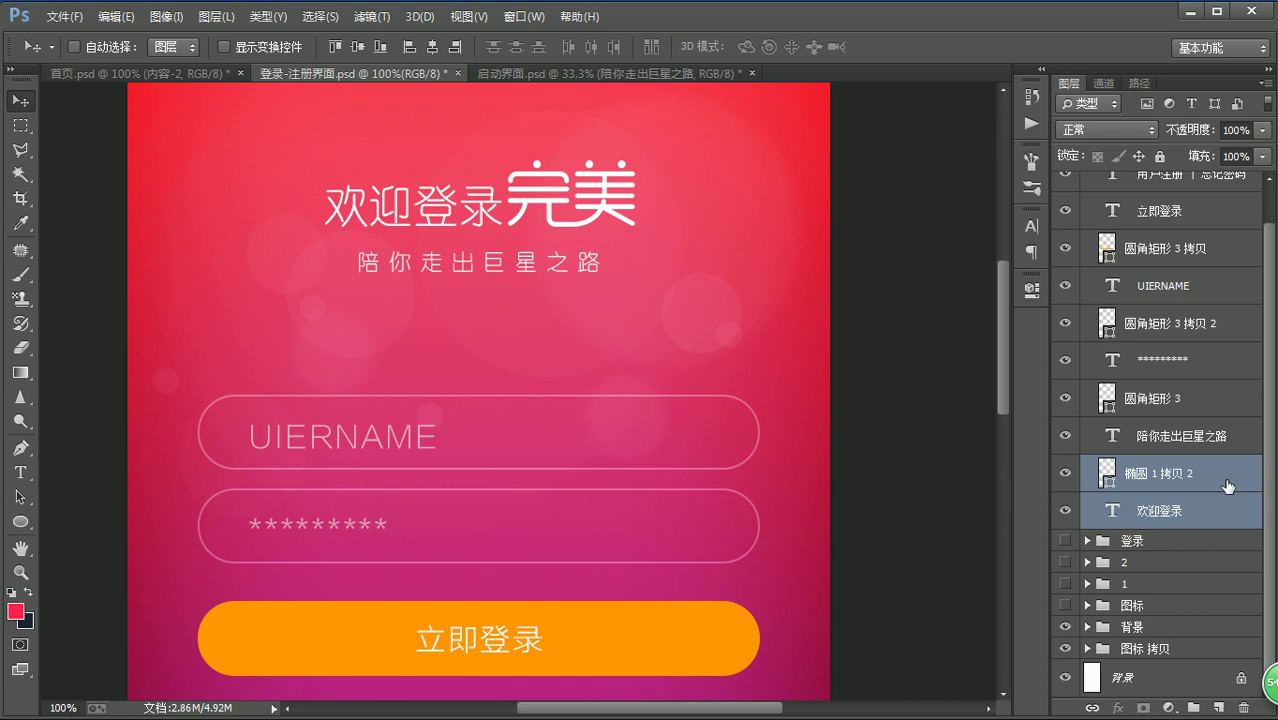
# - Run the Long Shadow action on the two heading layers, accept its gradient overlay, and place the shadow layer beneath 欢迎登录
pyautogui.click(1031, 123)
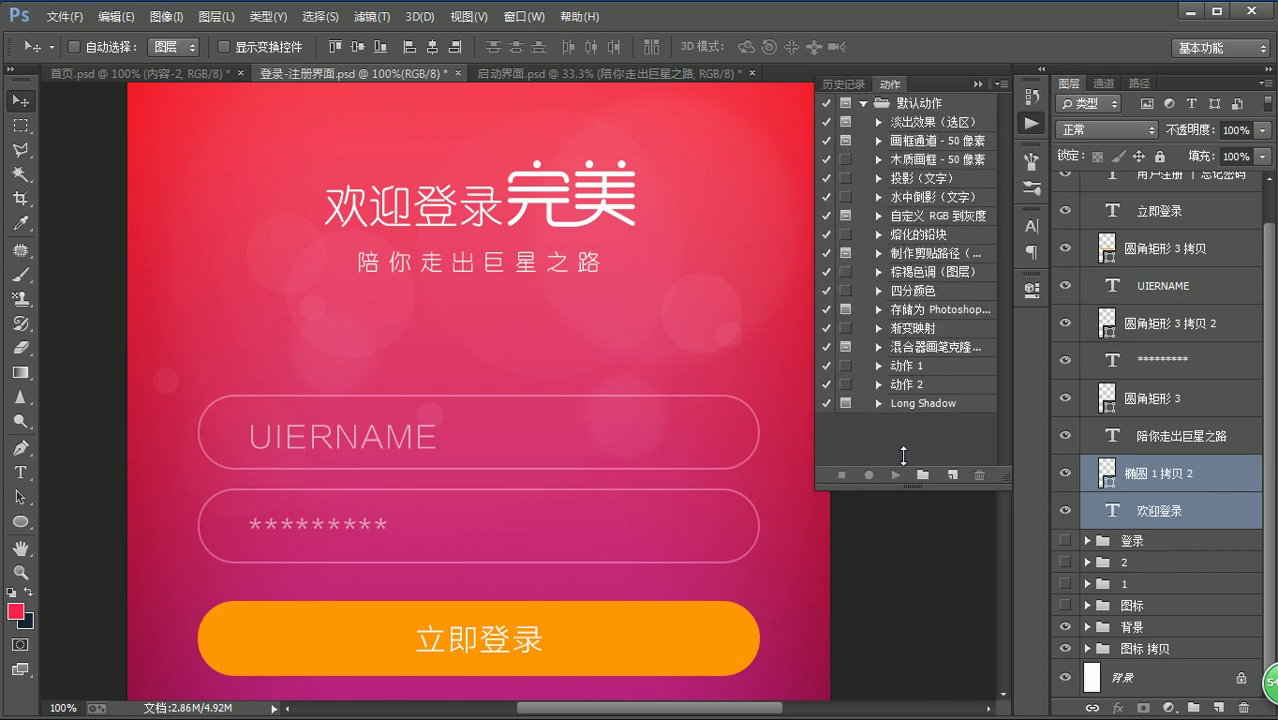
pyautogui.click(941, 405)
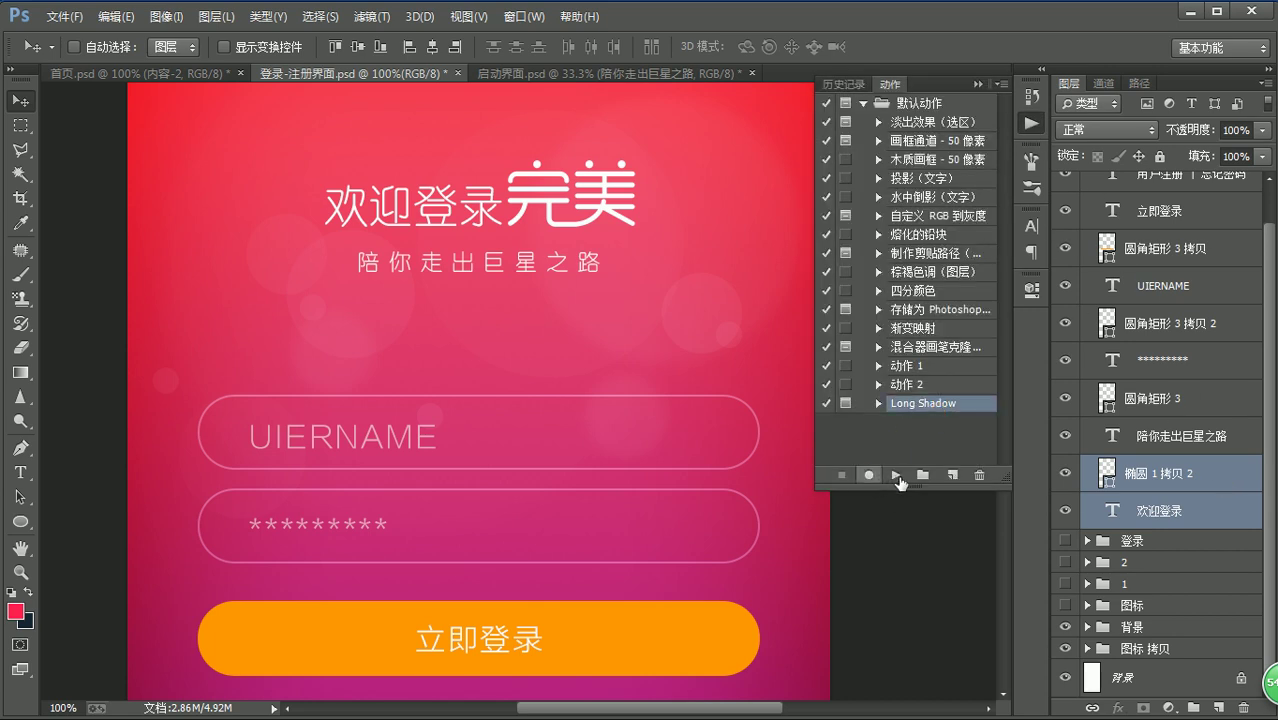
pyautogui.click(896, 476)
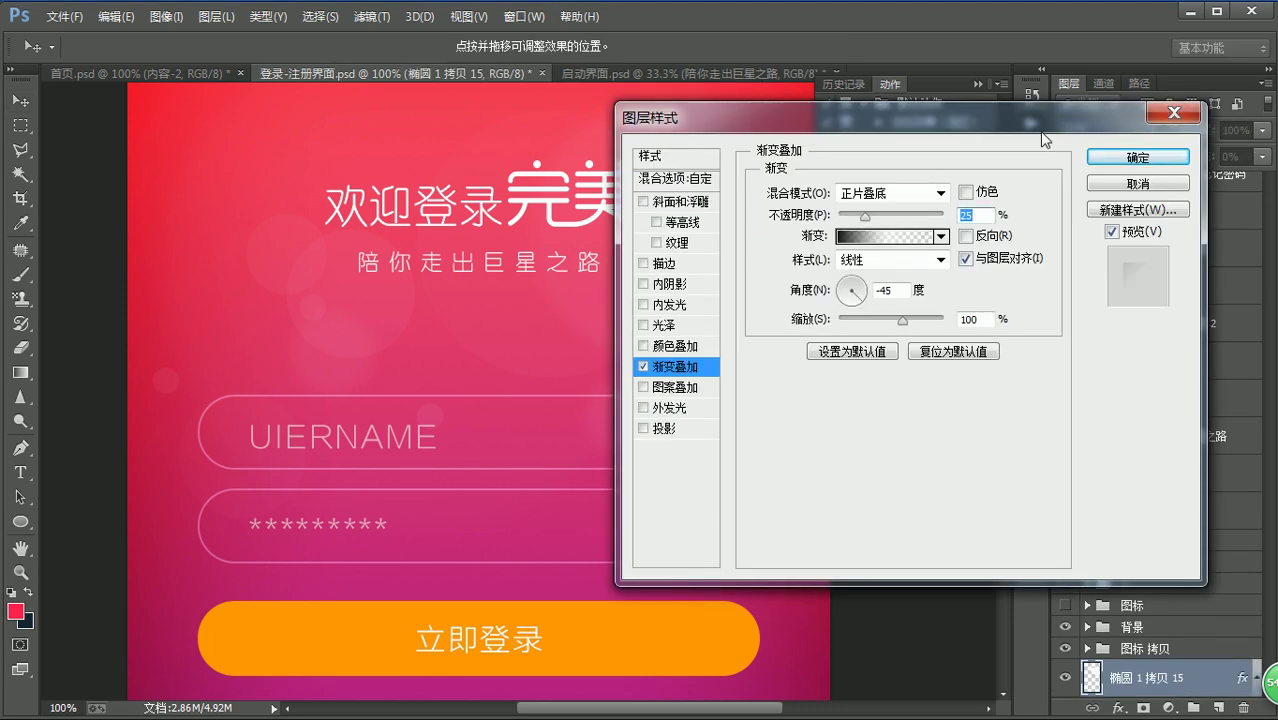
pyautogui.click(1142, 159)
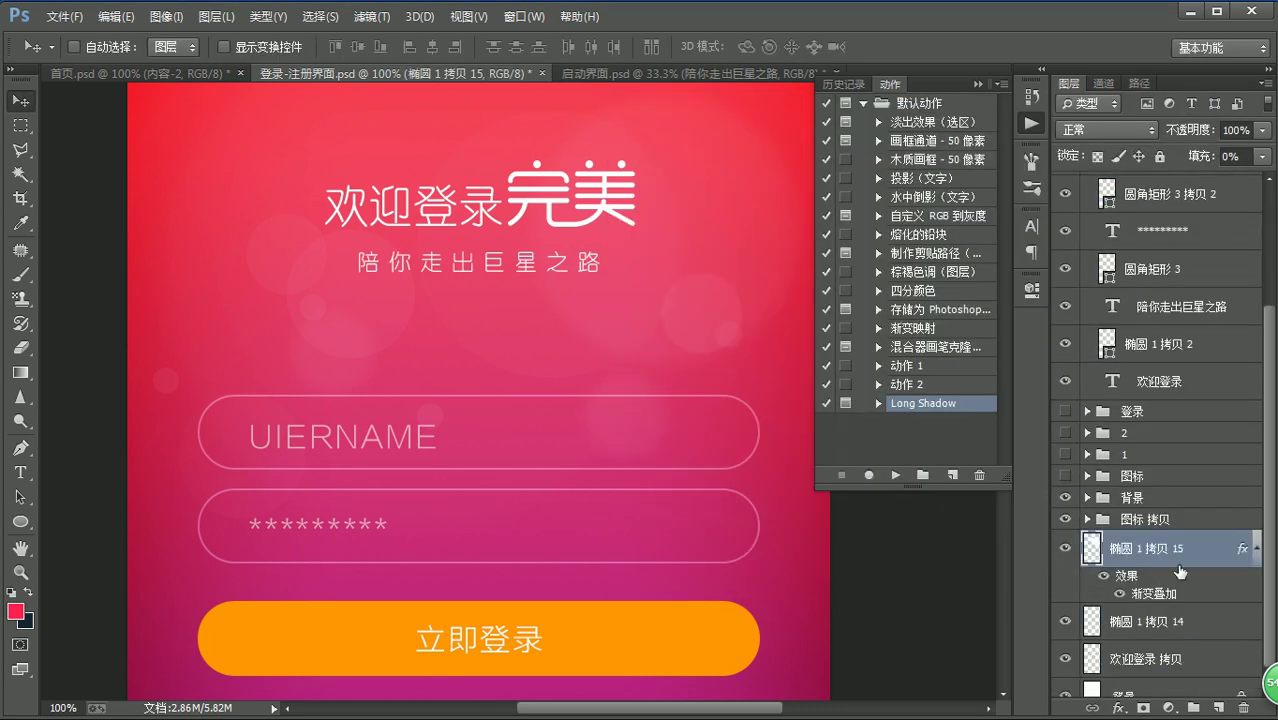
pyautogui.moveTo(1176, 549)
pyautogui.mouseDown()
pyautogui.moveTo(1140, 400)
pyautogui.moveTo(1128, 195)
pyautogui.moveTo(1128, 461)
pyautogui.moveTo(1150, 600)
pyautogui.moveTo(1170, 490)
pyautogui.moveTo(1180, 562)
pyautogui.mouseUp()
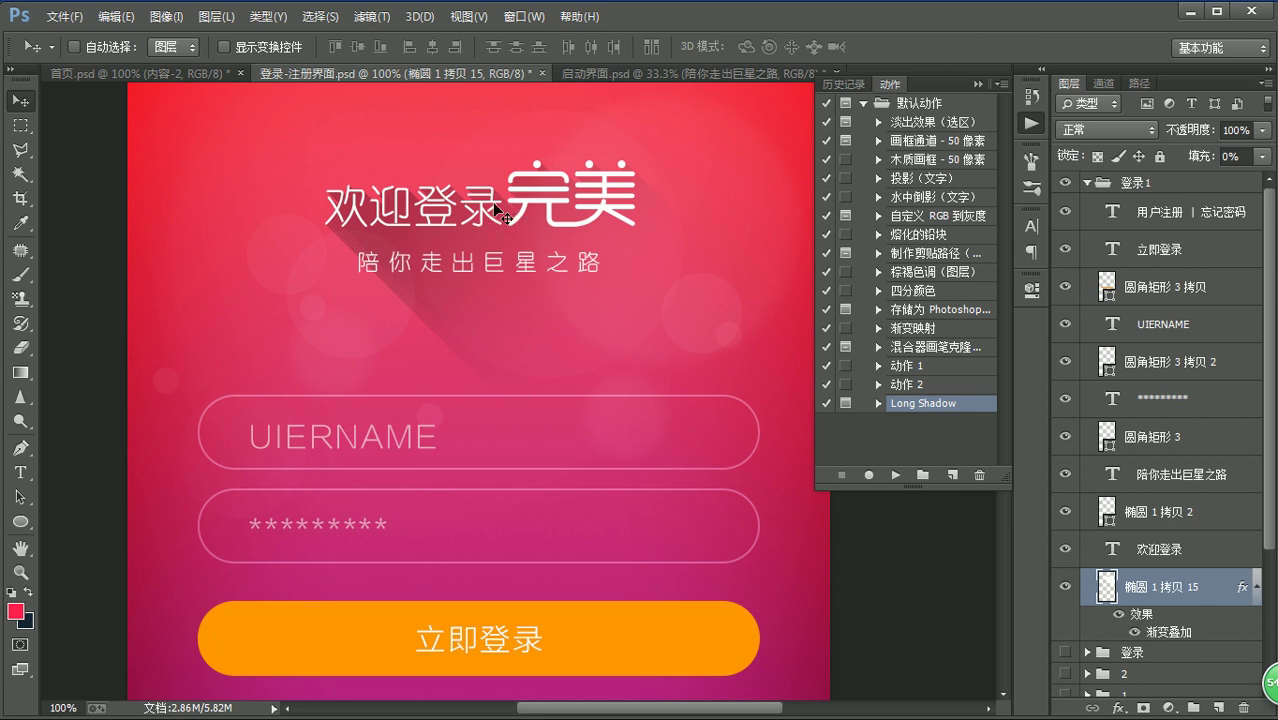
# - Inspect the shadow edge under the heading up close and delete that long-shadow layer
pyautogui.press('z')
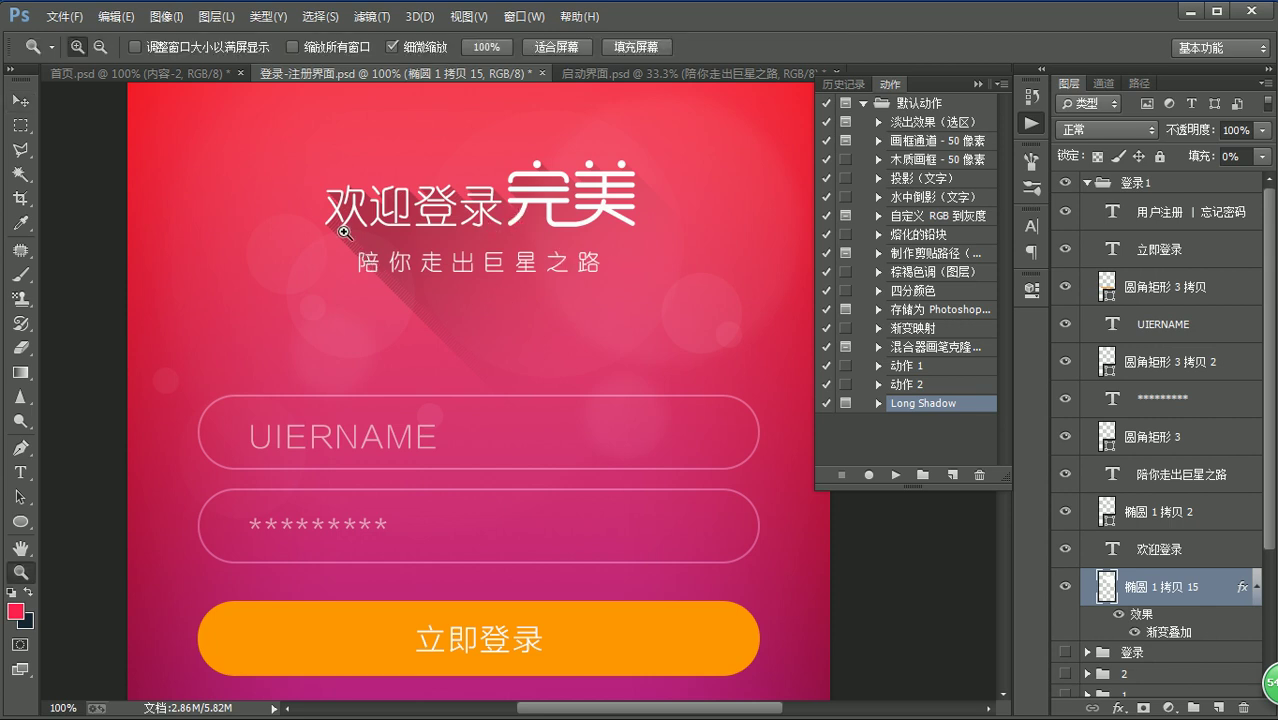
pyautogui.click(343, 229)
pyautogui.click(343, 230)
pyautogui.click(344, 232)
pyautogui.scroll(1, 344, 232)
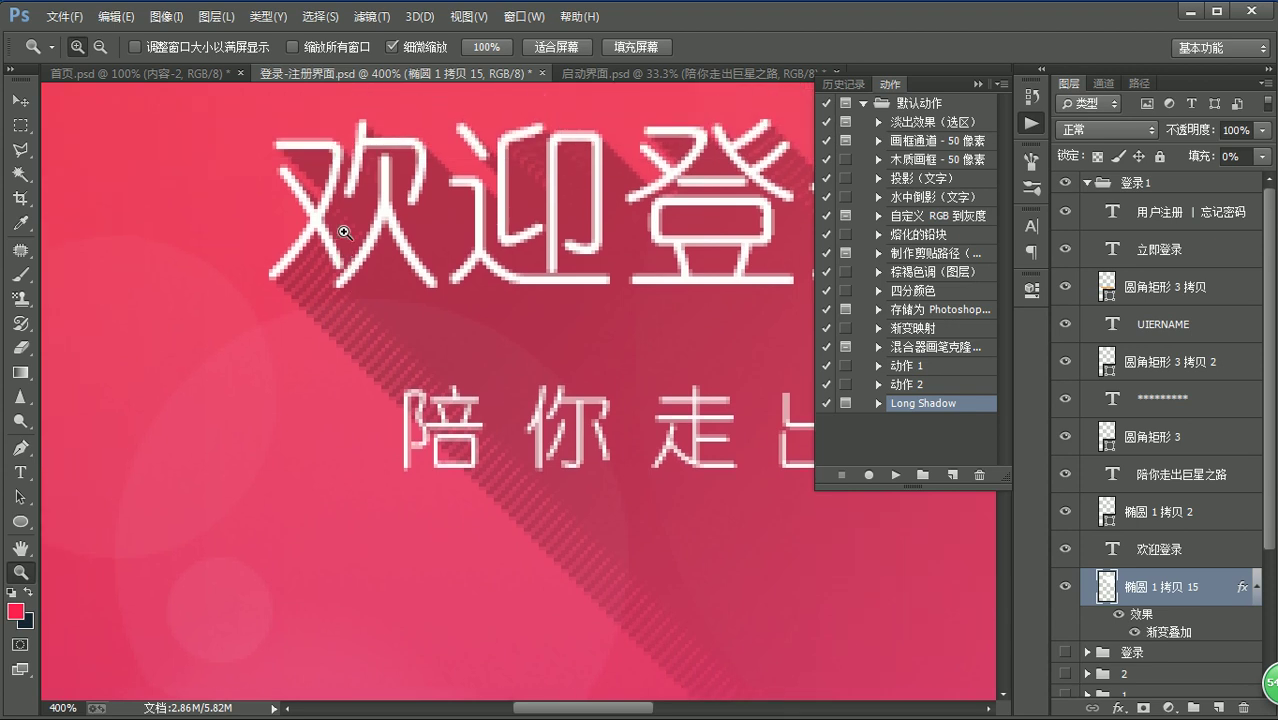
pyautogui.click(490, 46)
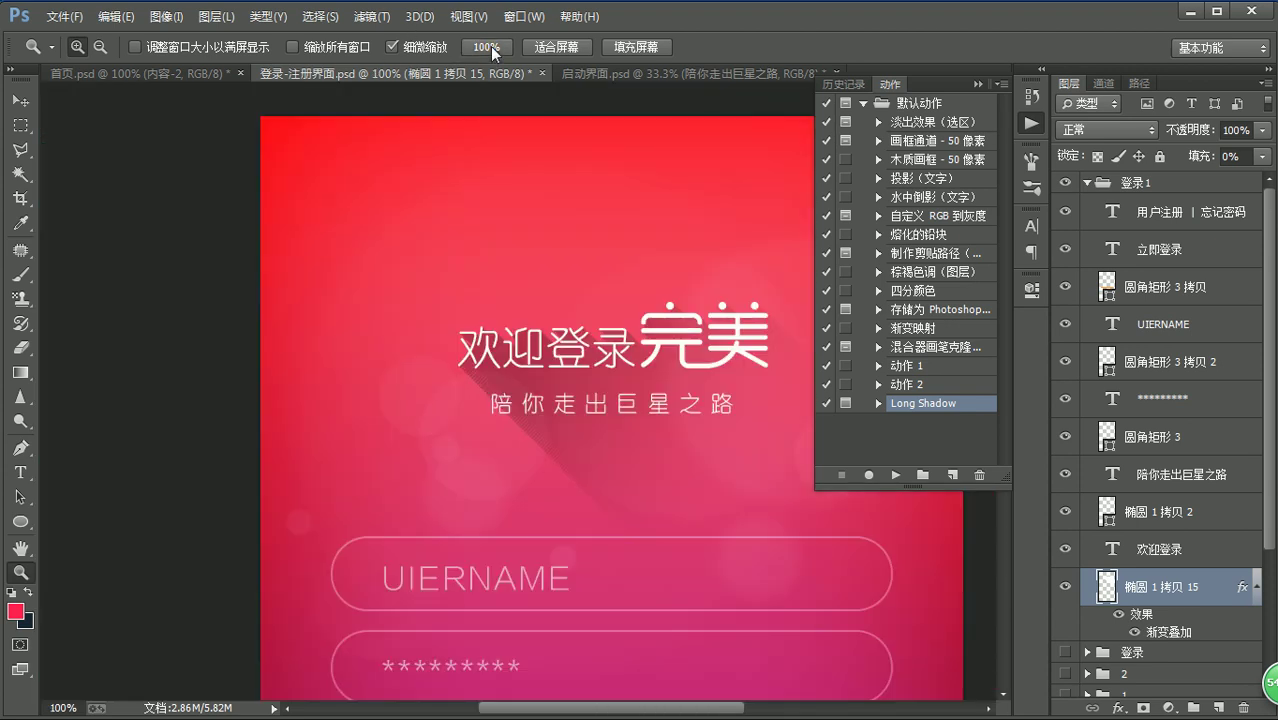
pyautogui.press('v')
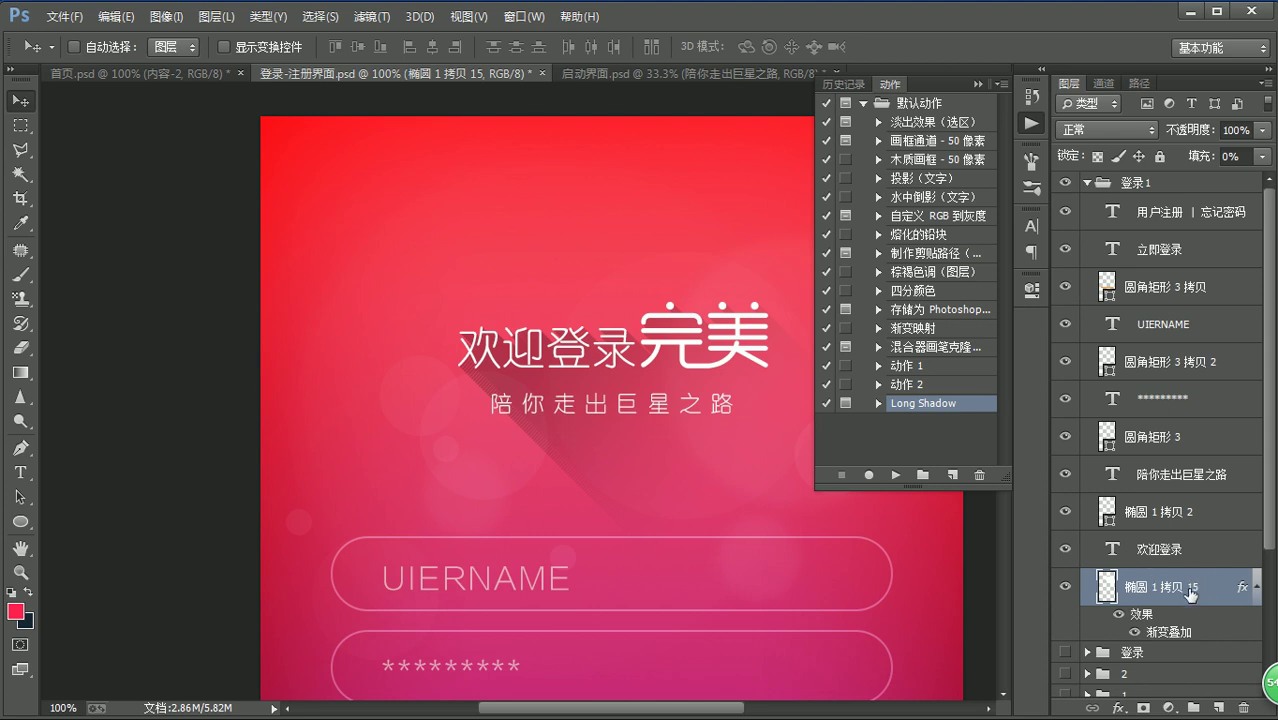
pyautogui.press('Delete')
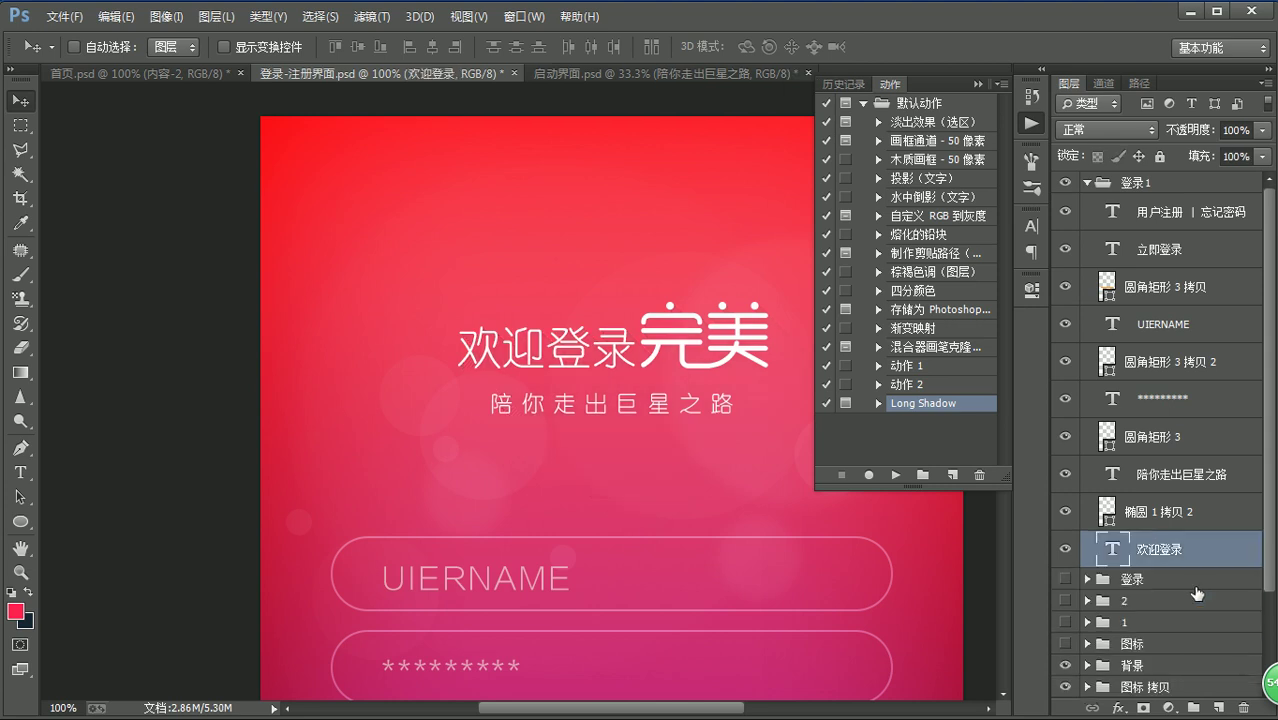
# - Duplicate the 完美 and 欢迎登录 layers and merge the copies into a single layer
pyautogui.keyDown('shift'); pyautogui.click(1180, 520); pyautogui.keyUp('shift')
pyautogui.rightClick(1182, 516)
pyautogui.click(905, 211)
pyautogui.press('Return')
pyautogui.hotkey('ctrl', 'e')
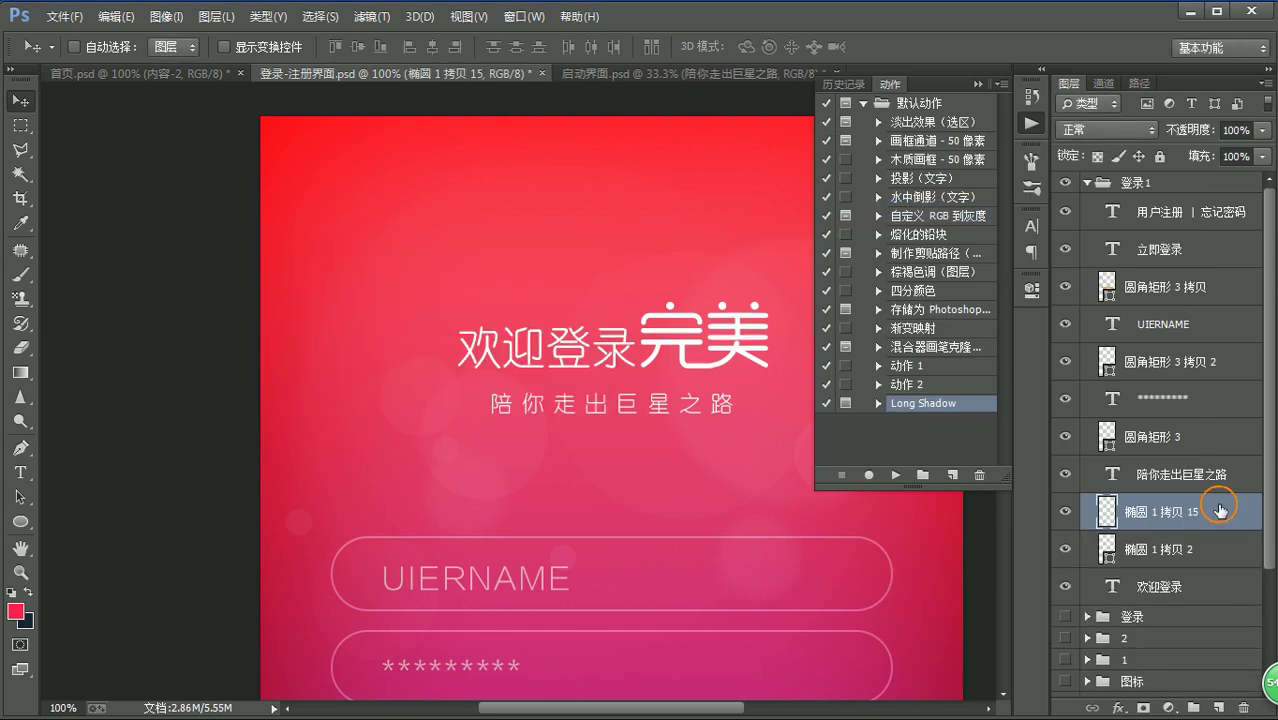
# - Run the Long Shadow action on the merged heading copy and move the shadow layer directly below that copy
pyautogui.click(896, 474)
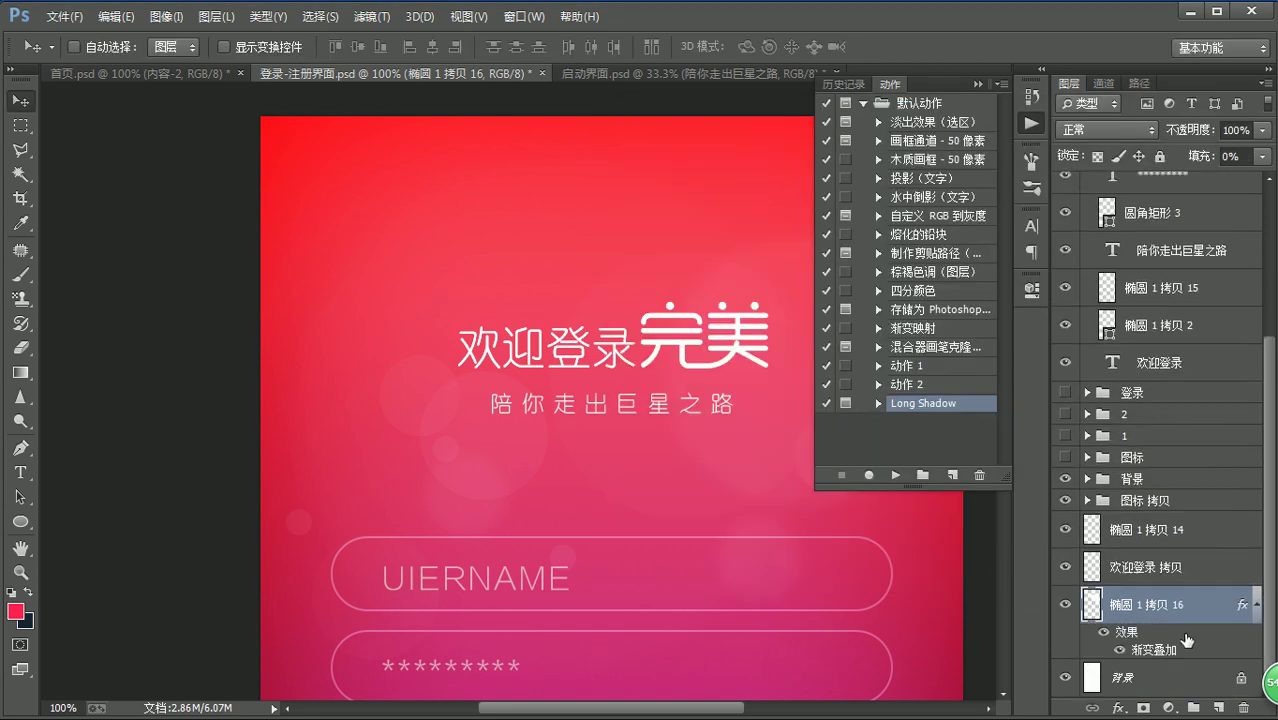
pyautogui.moveTo(1193, 640); pyautogui.dragTo(1190, 550)
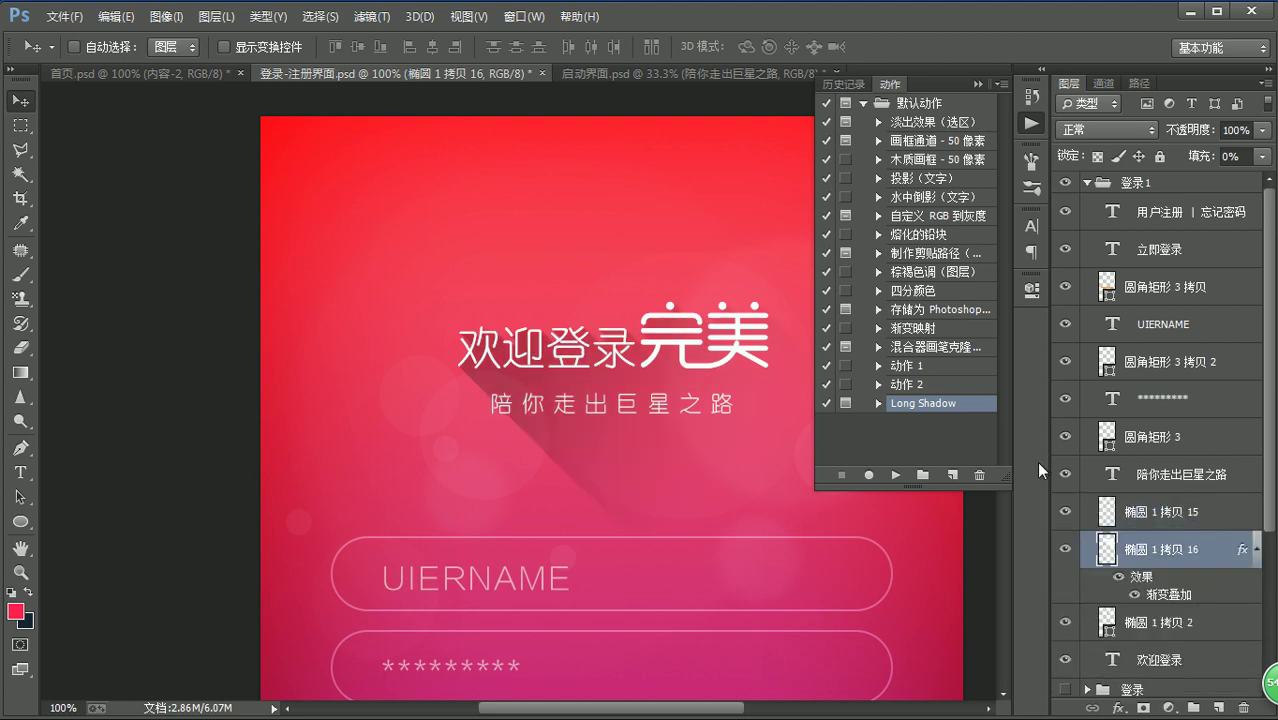
# - Delete the merged heading copy and place the visible shadow layer beneath the 欢迎登录 text layer
pyautogui.click(1066, 512)
pyautogui.click(1066, 512)
pyautogui.click(1066, 549)
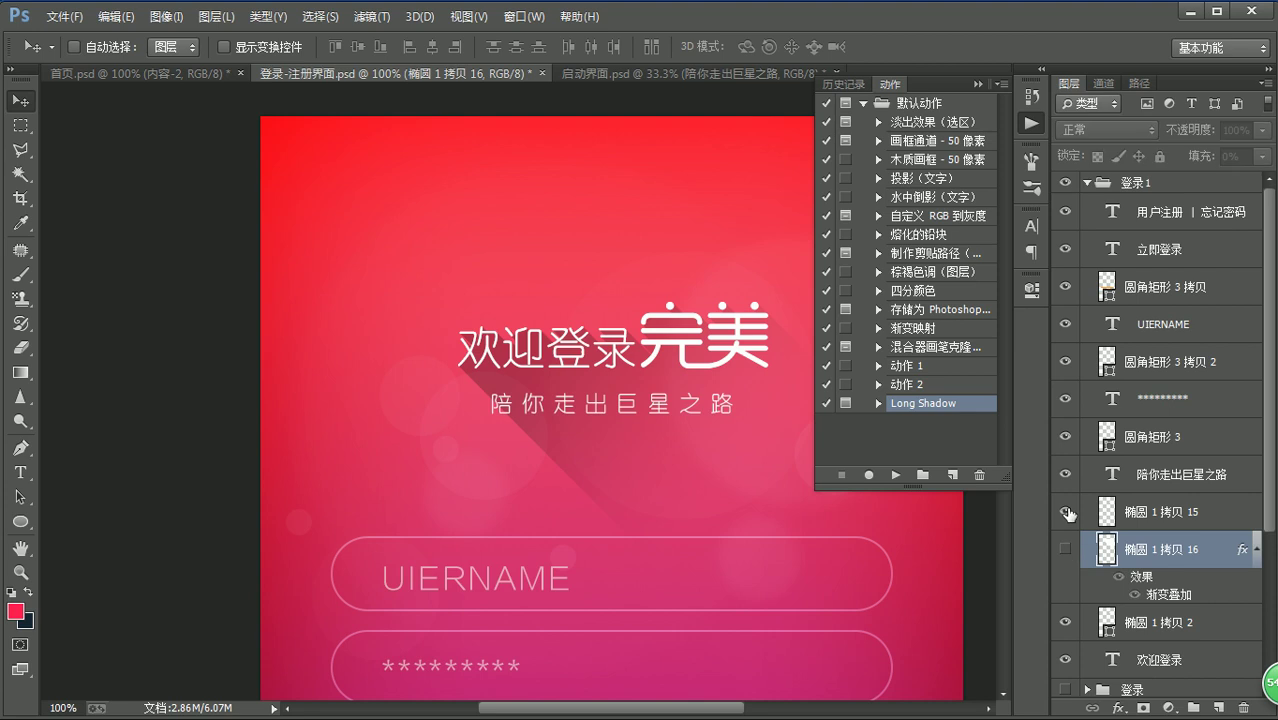
pyautogui.click(1195, 515)
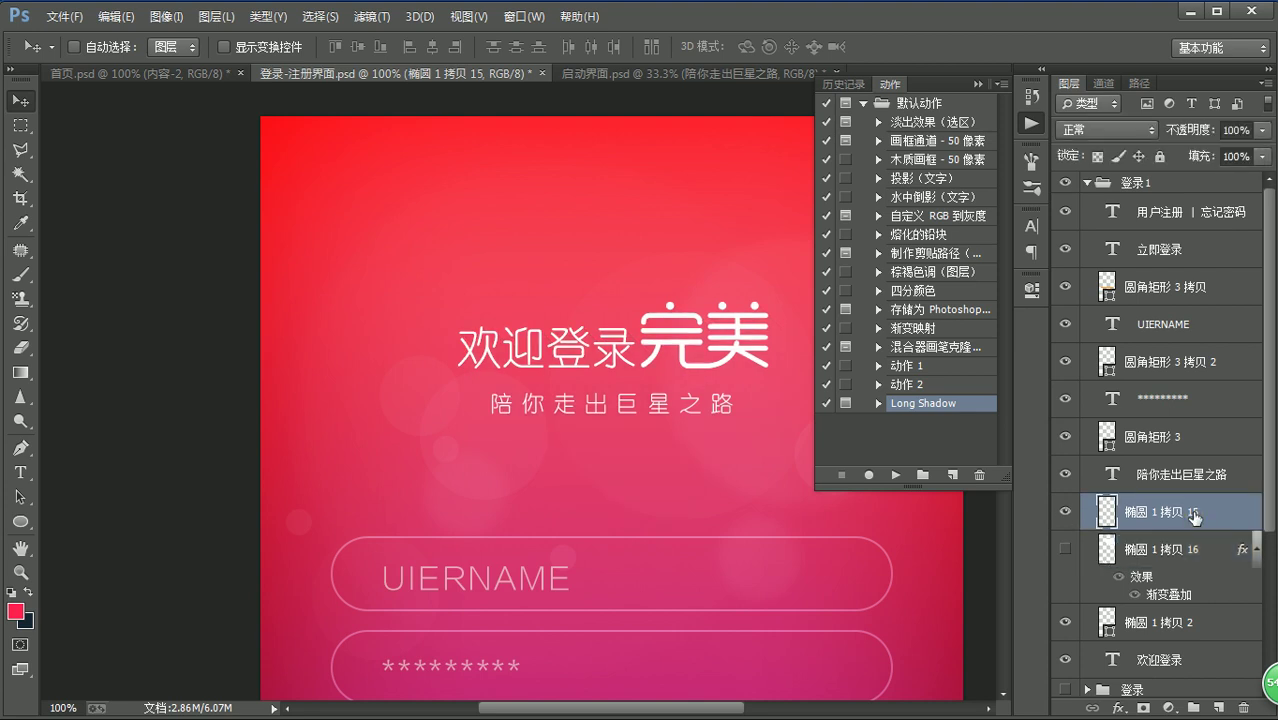
pyautogui.press('Delete')
pyautogui.click(1066, 511)
pyautogui.moveTo(1183, 528); pyautogui.dragTo(1181, 637)
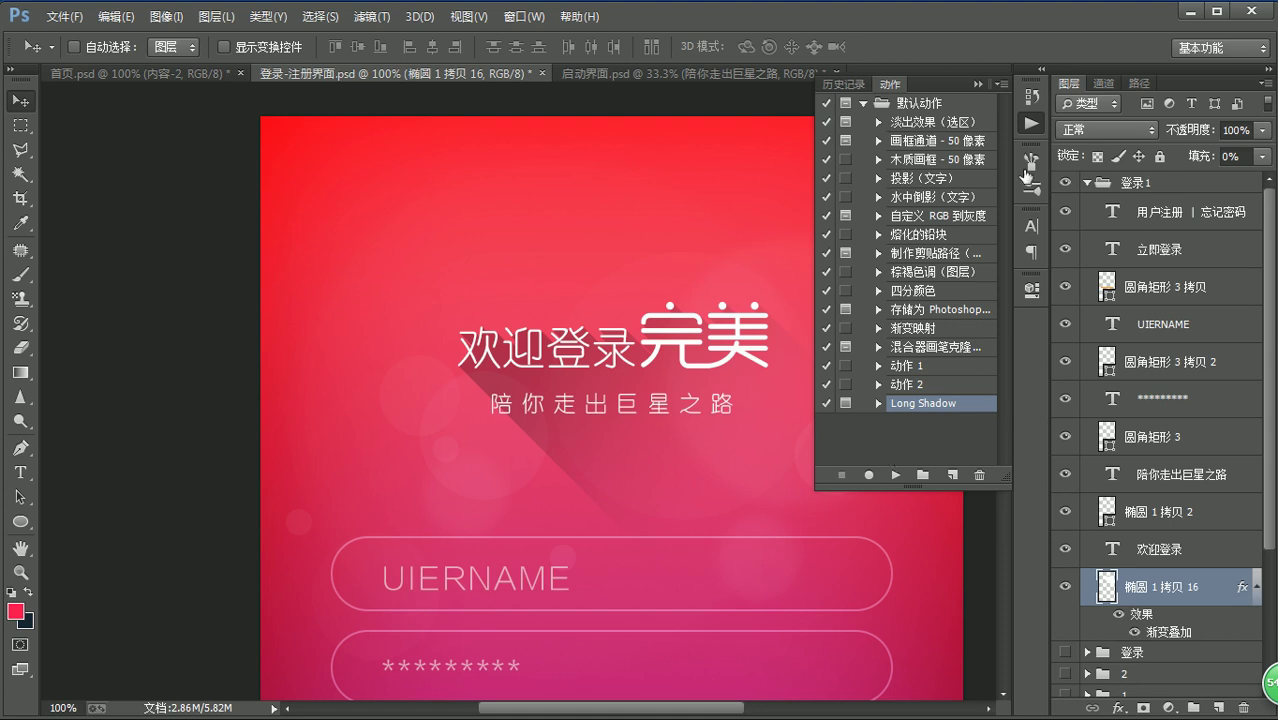
# - Copy the layer style of 图标 拷贝 2 in 启动界面.psd and paste it onto the heading's shadow layer in 登录-注册界面.psd
pyautogui.click(650, 74)
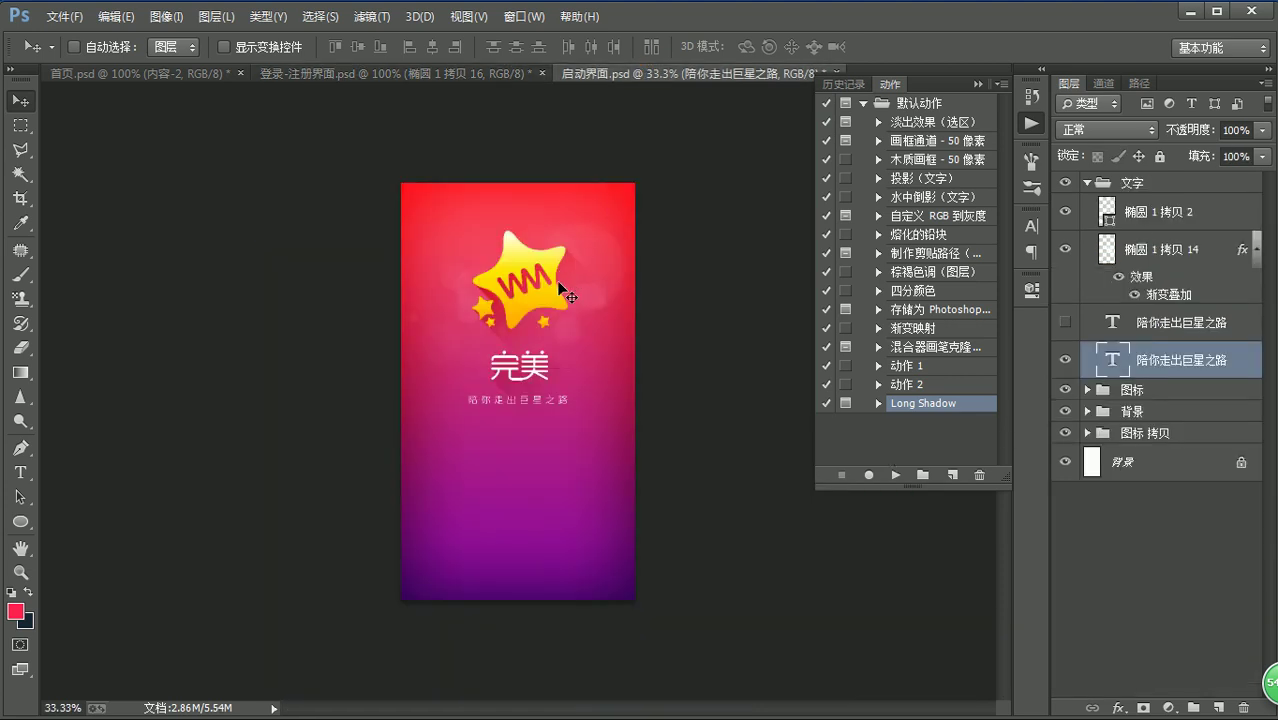
pyautogui.keyDown('ctrl'); pyautogui.click(519, 333); pyautogui.keyUp('ctrl')
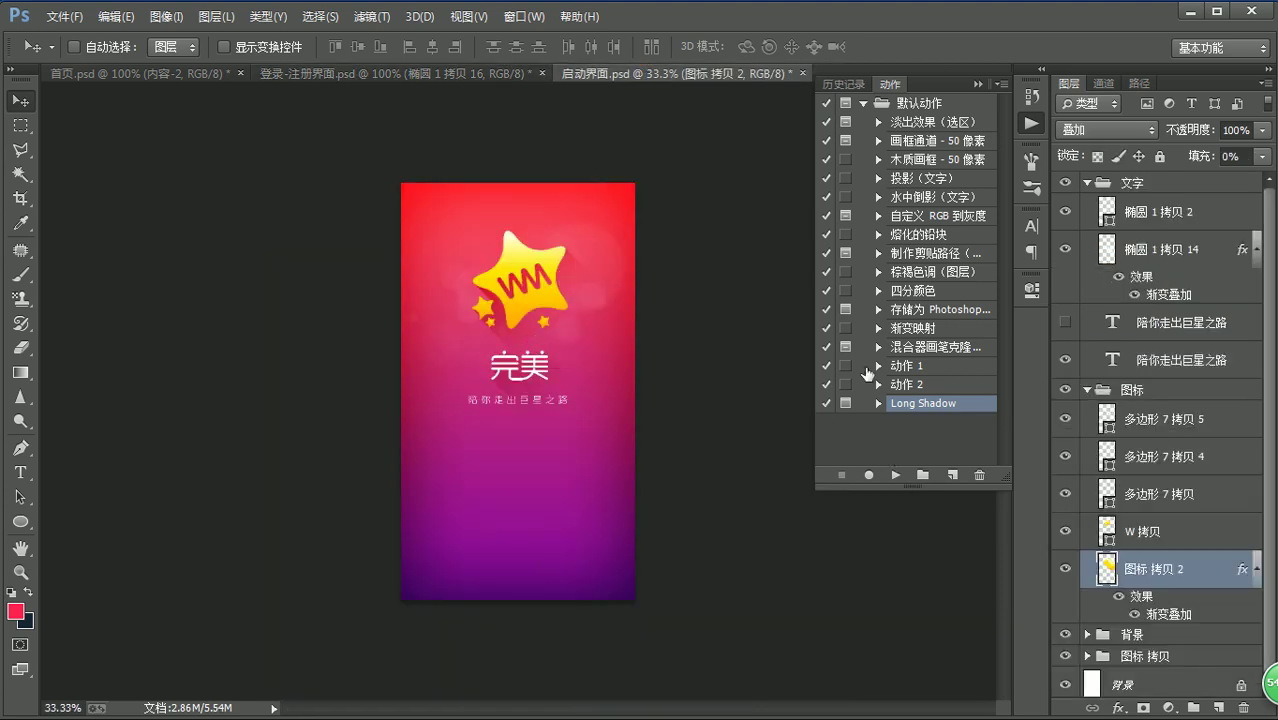
pyautogui.rightClick(1195, 569)
pyautogui.click(947, 515)
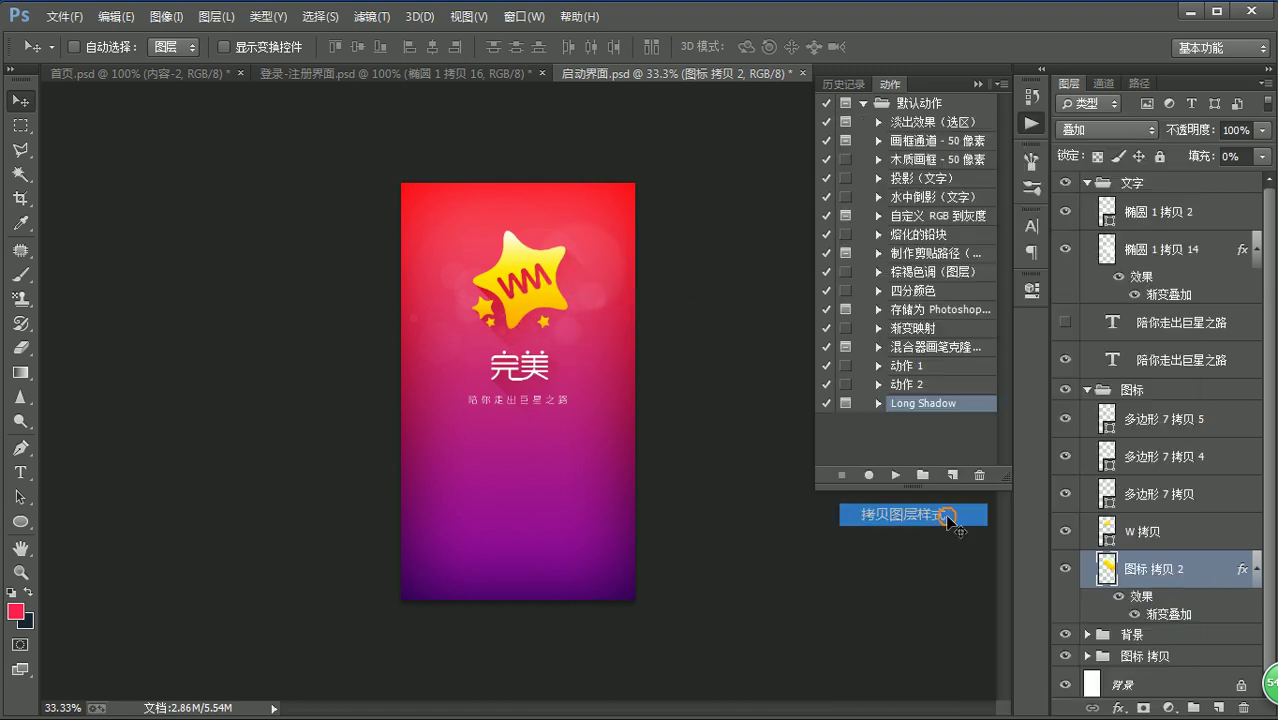
pyautogui.click(468, 72)
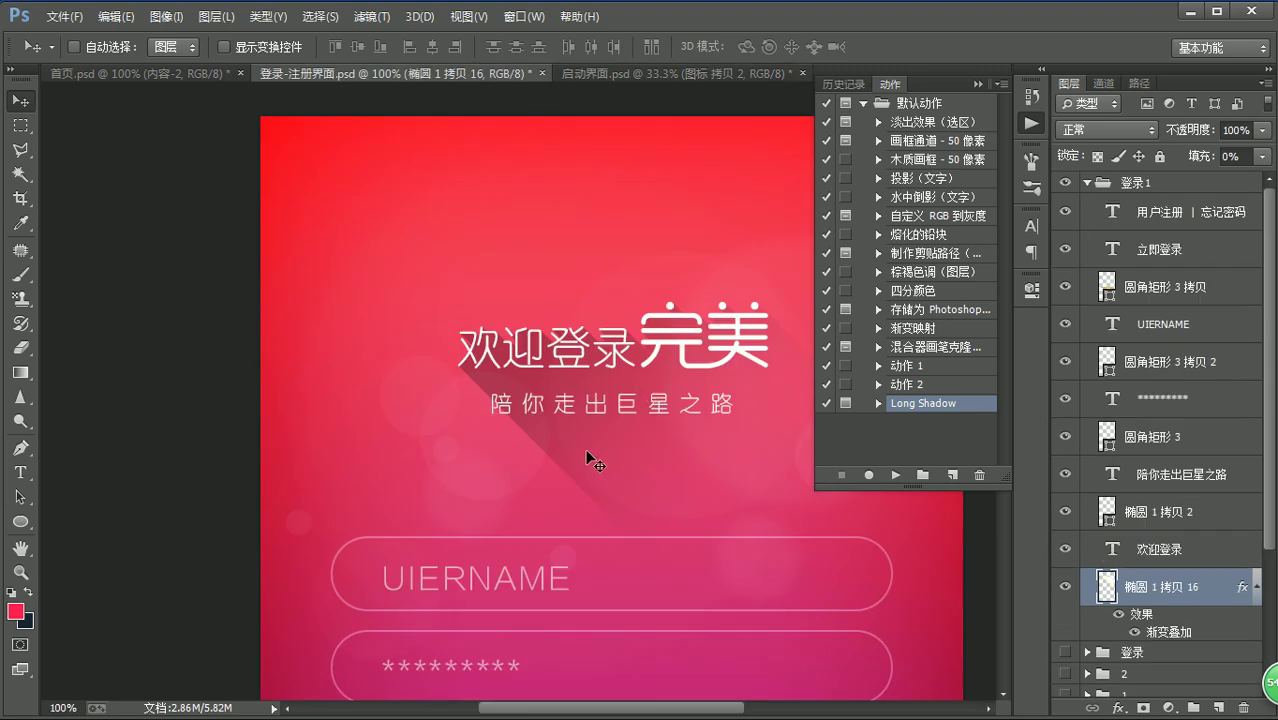
pyautogui.rightClick(1198, 596)
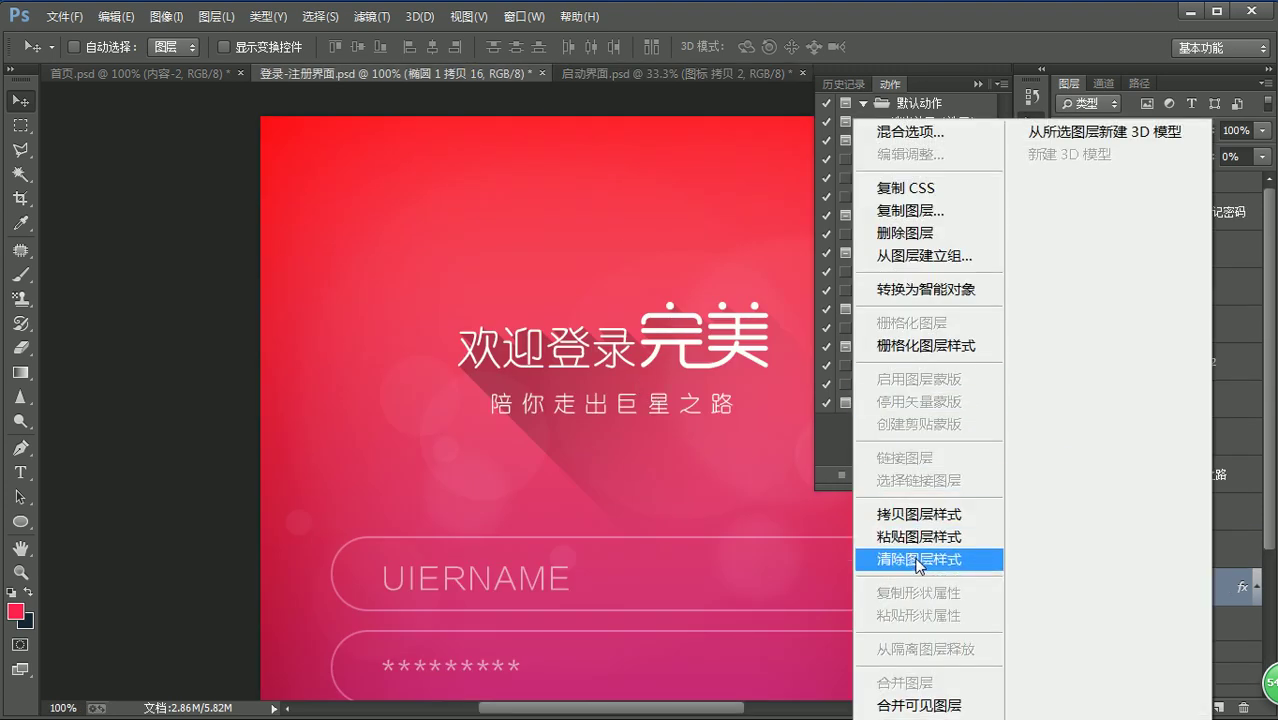
pyautogui.click(918, 537)
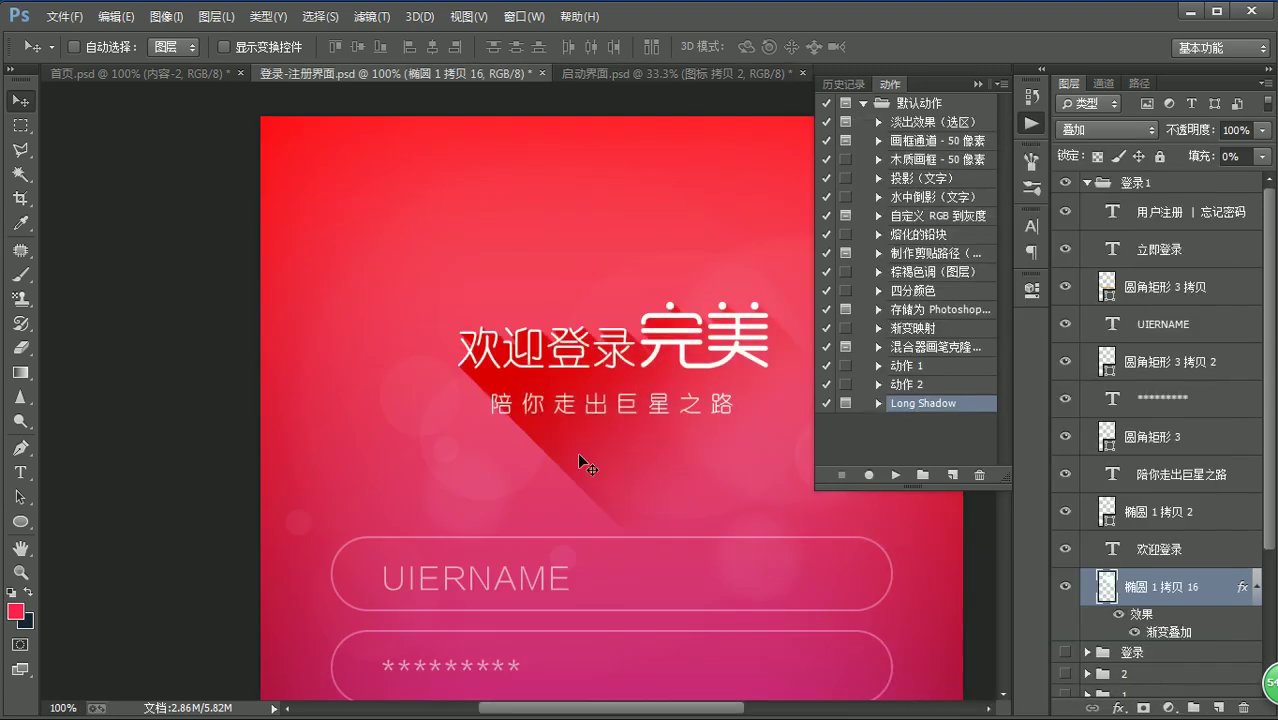
# - Set the gradient overlay angle of the heading's shadow layer to -81 degrees
pyautogui.click(1031, 121)
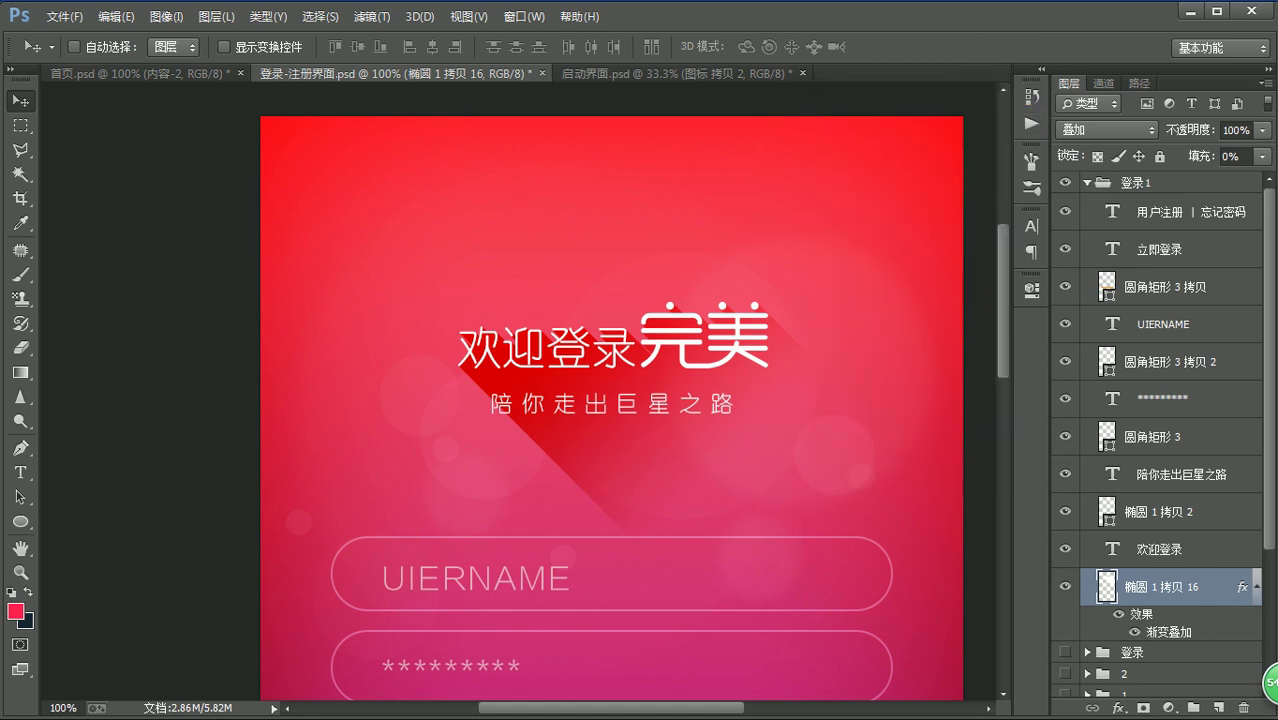
pyautogui.doubleClick(1190, 580)
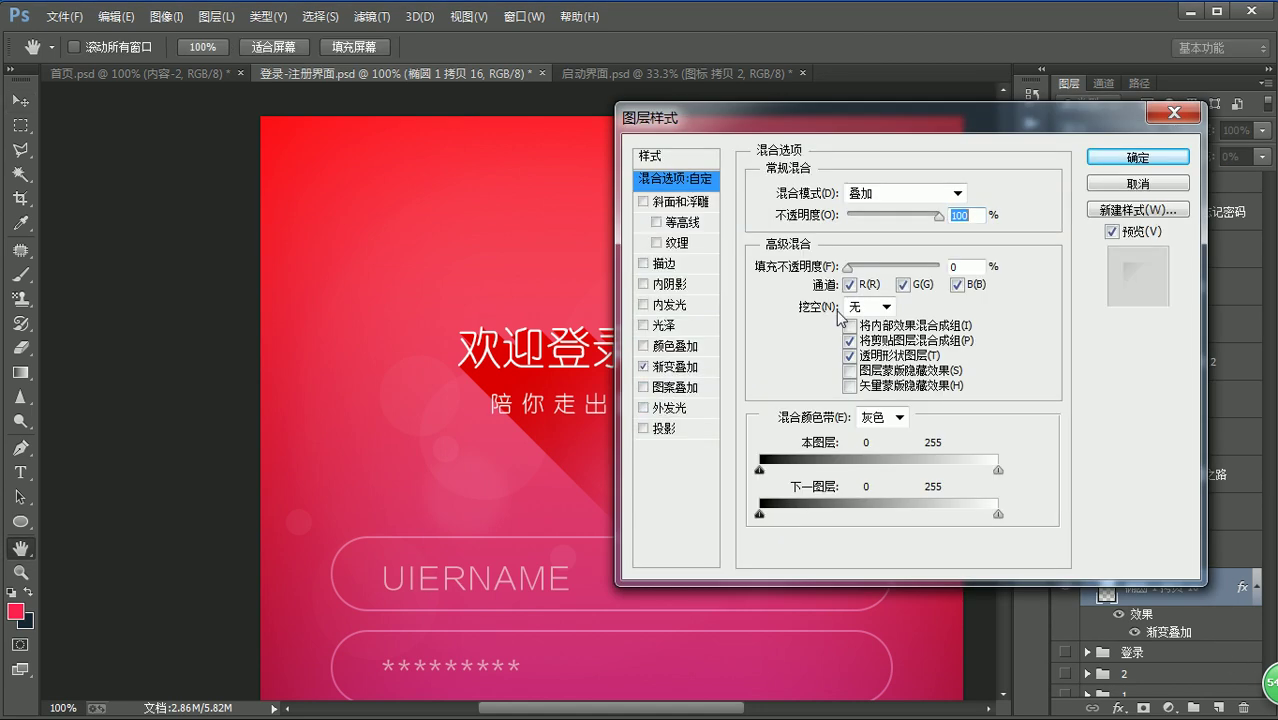
pyautogui.click(684, 367)
pyautogui.moveTo(927, 131); pyautogui.dragTo(1016, 168)
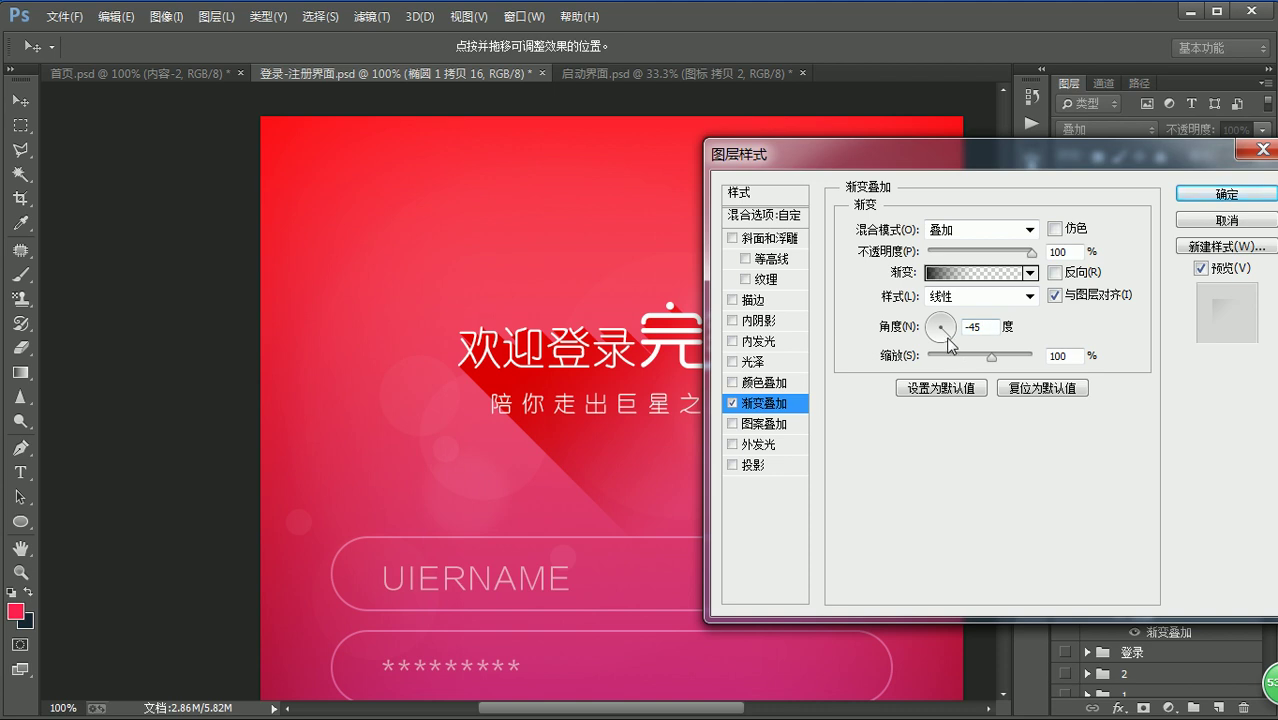
pyautogui.moveTo(950, 345); pyautogui.dragTo(940, 348)
pyautogui.moveTo(1012, 155); pyautogui.dragTo(1129, 164)
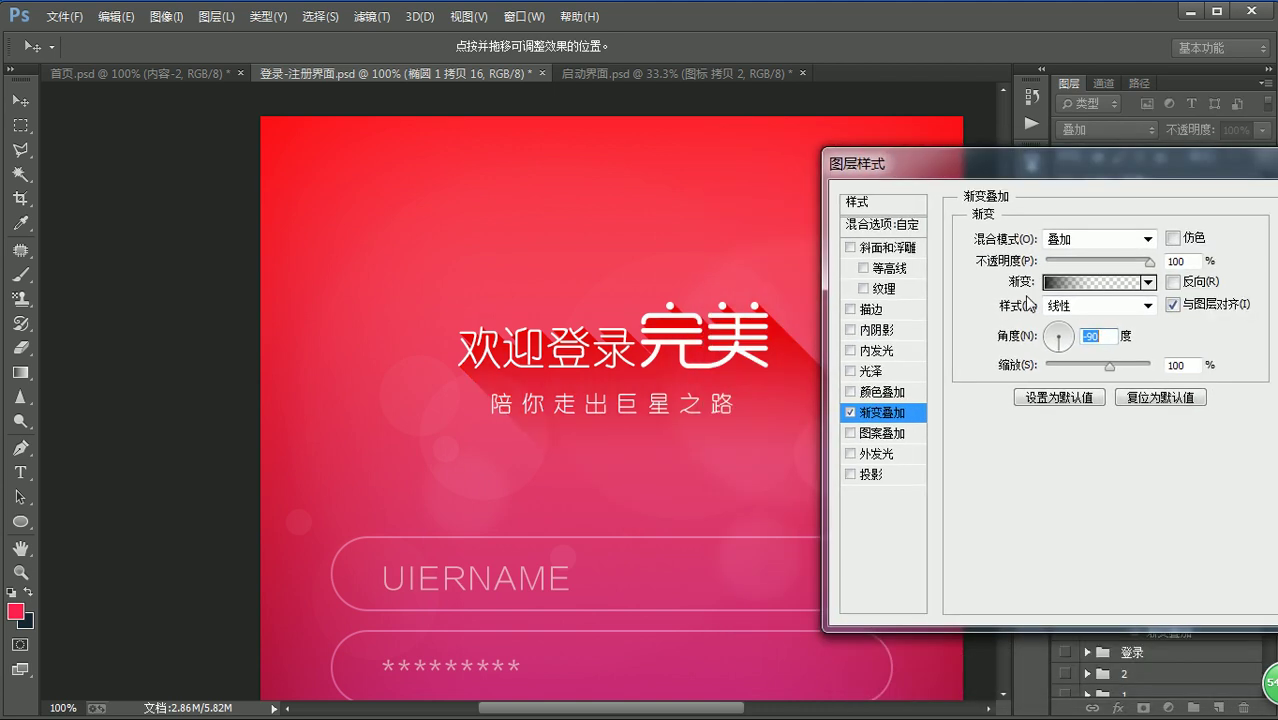
pyautogui.moveTo(1000, 163); pyautogui.dragTo(939, 202)
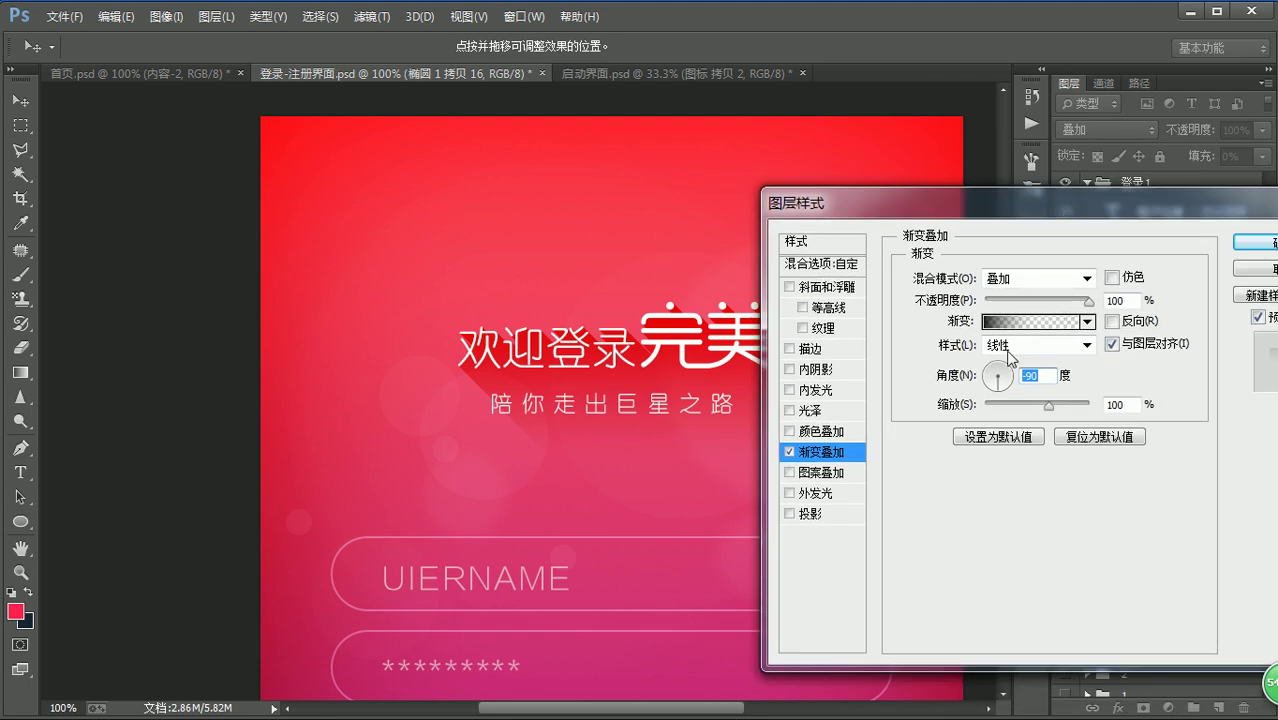
pyautogui.moveTo(1000, 386); pyautogui.dragTo(1001, 396)
pyautogui.moveTo(963, 205); pyautogui.dragTo(911, 197)
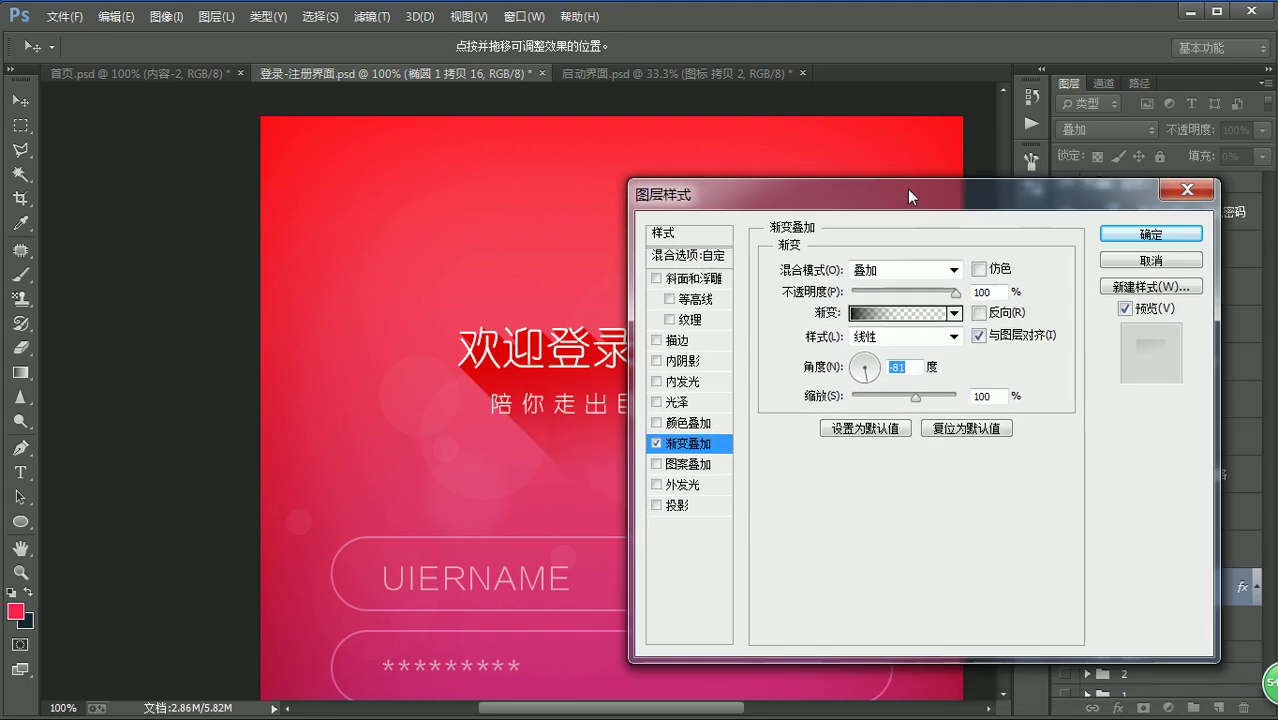
# - Shorten the shadow's overlay gradient by moving the end colour stop to 56% and the transparent opacity stop nearer the start, and apply the style
pyautogui.click(895, 314)
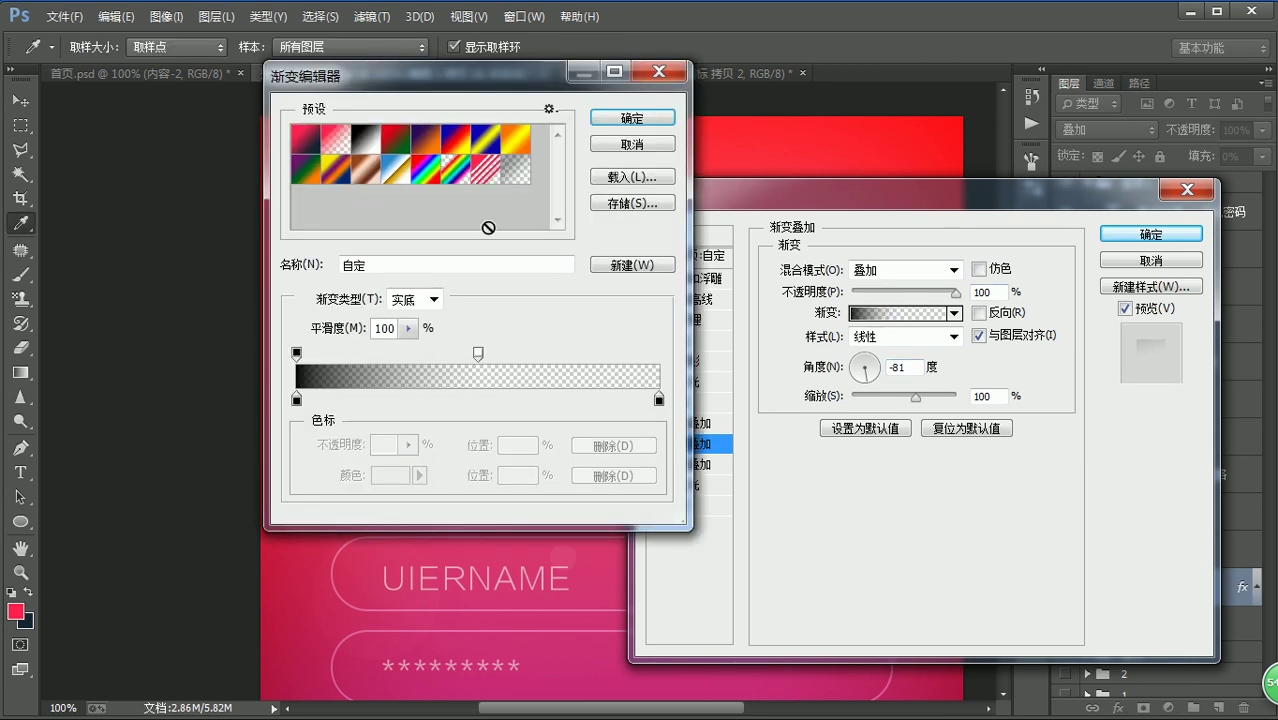
pyautogui.moveTo(507, 87); pyautogui.dragTo(1050, 122)
pyautogui.moveTo(1203, 435); pyautogui.dragTo(1037, 432)
pyautogui.moveTo(1021, 388); pyautogui.dragTo(941, 392)
pyautogui.moveTo(1037, 434); pyautogui.dragTo(1044, 437)
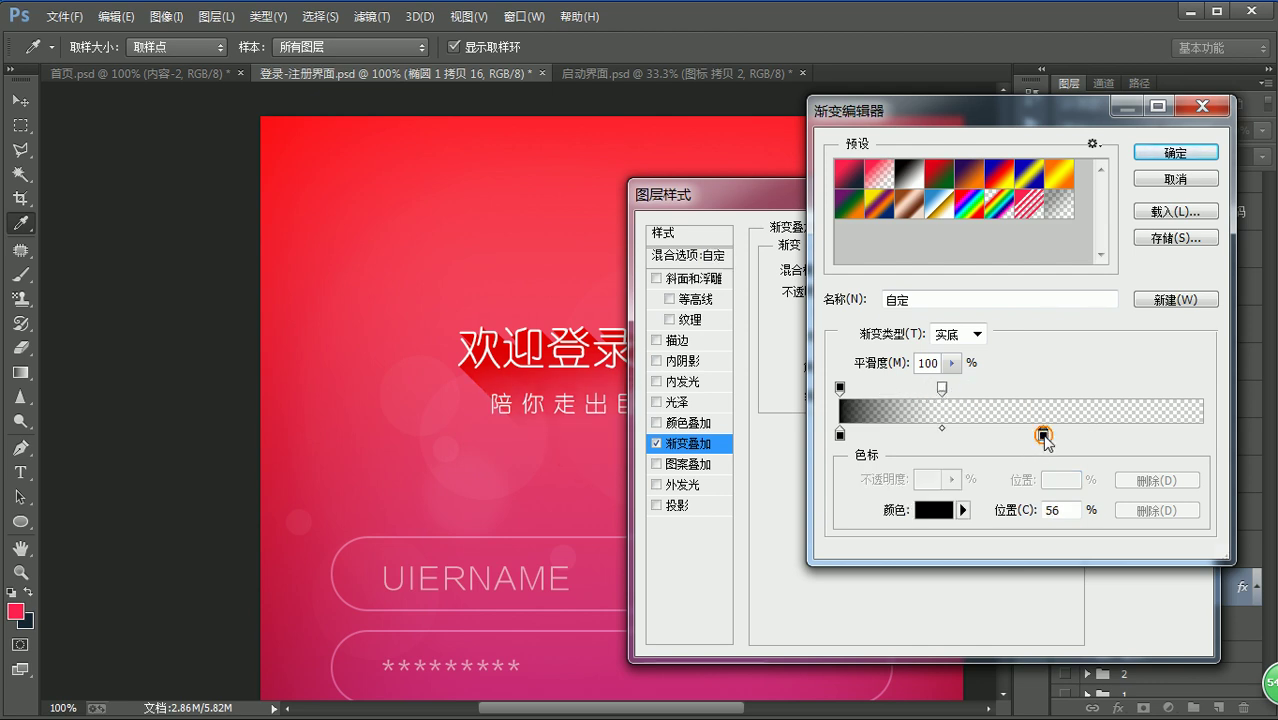
pyautogui.click(941, 389)
pyautogui.click(1176, 153)
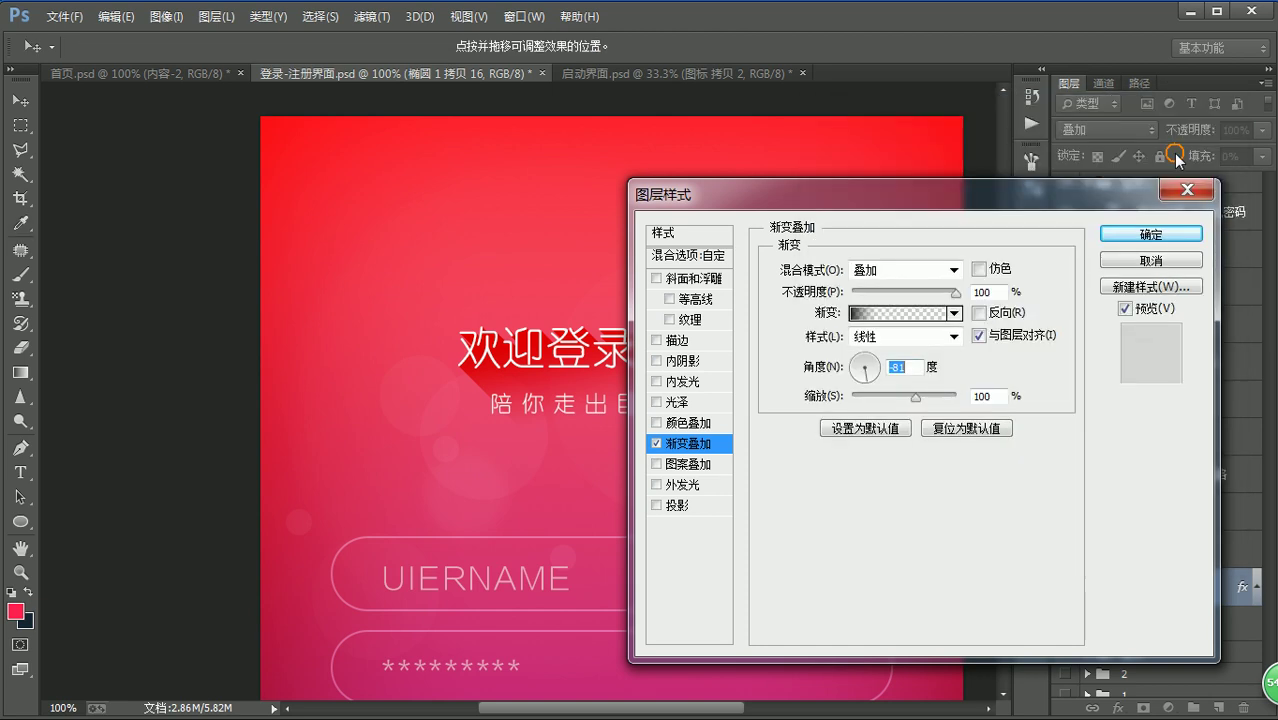
pyautogui.click(1151, 234)
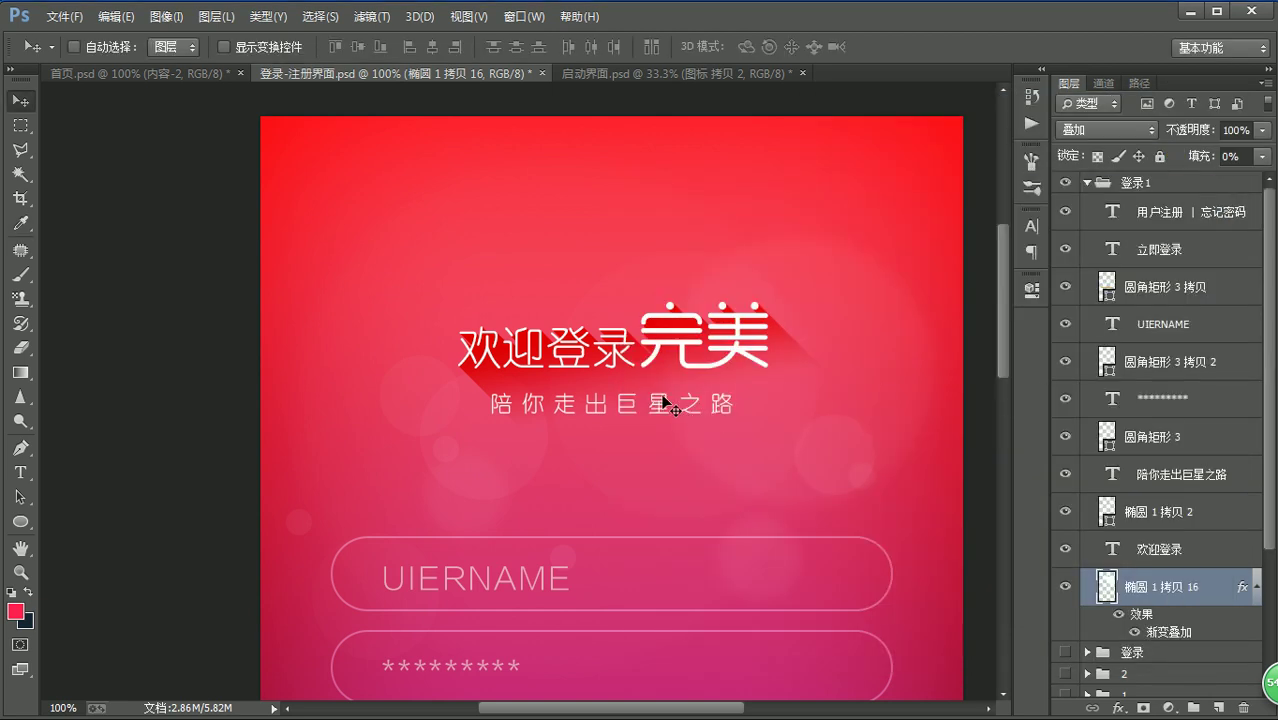
# - Lower the opacity of the heading's shadow layer to 50%
pyautogui.scroll(-5, 665, 400)
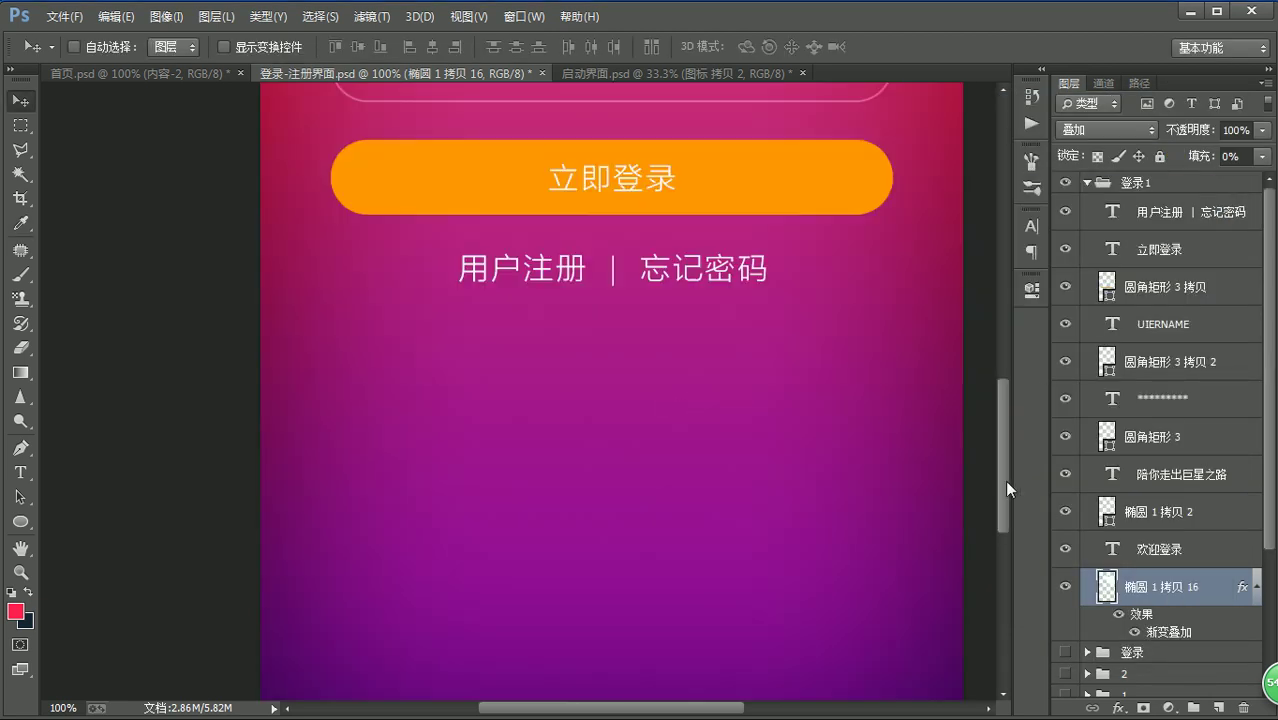
pyautogui.scroll(6, 665, 400)
pyautogui.moveTo(765, 428); pyautogui.dragTo(782, 405)
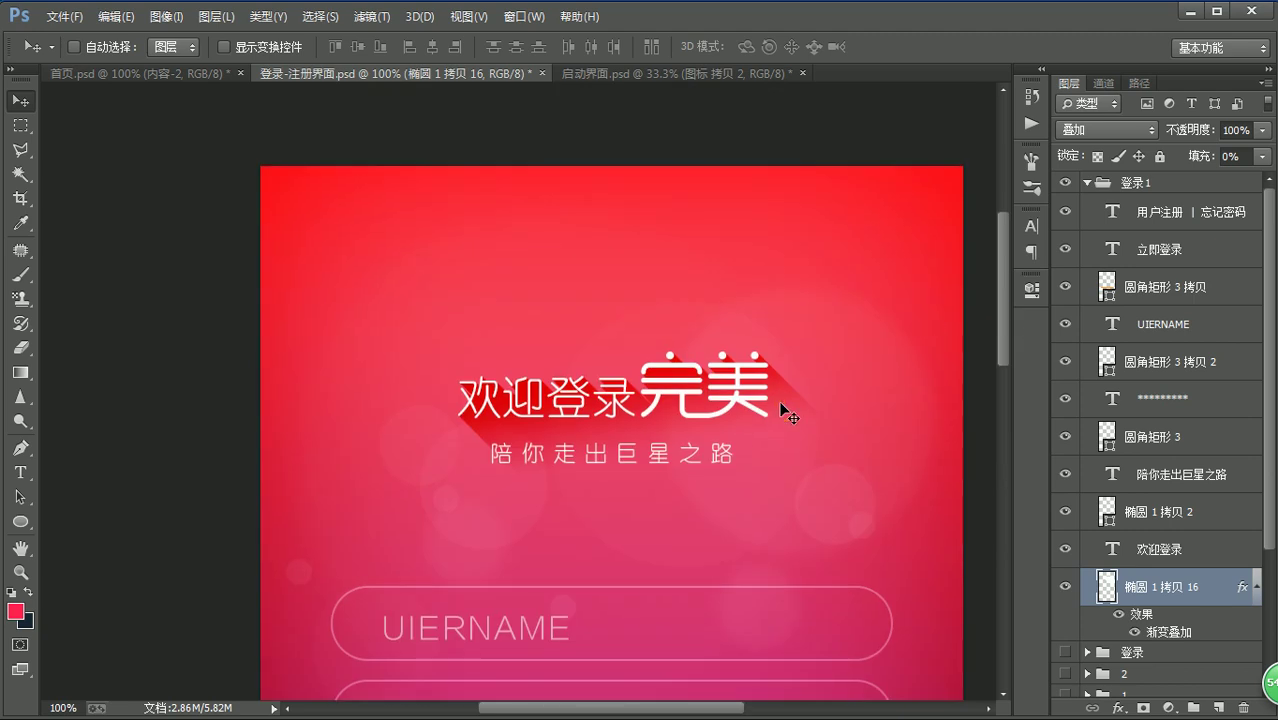
pyautogui.scroll(-5, 782, 410)
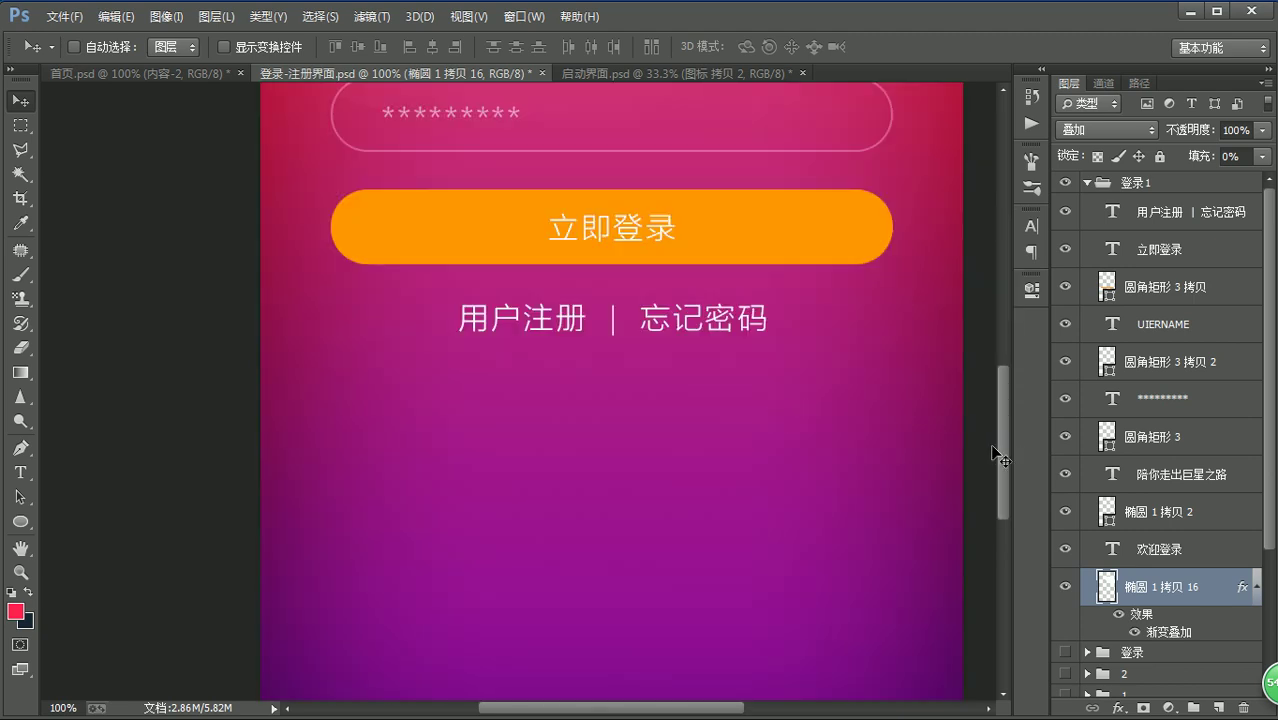
pyautogui.moveTo(1004, 458); pyautogui.dragTo(987, 328)
pyautogui.press('5')
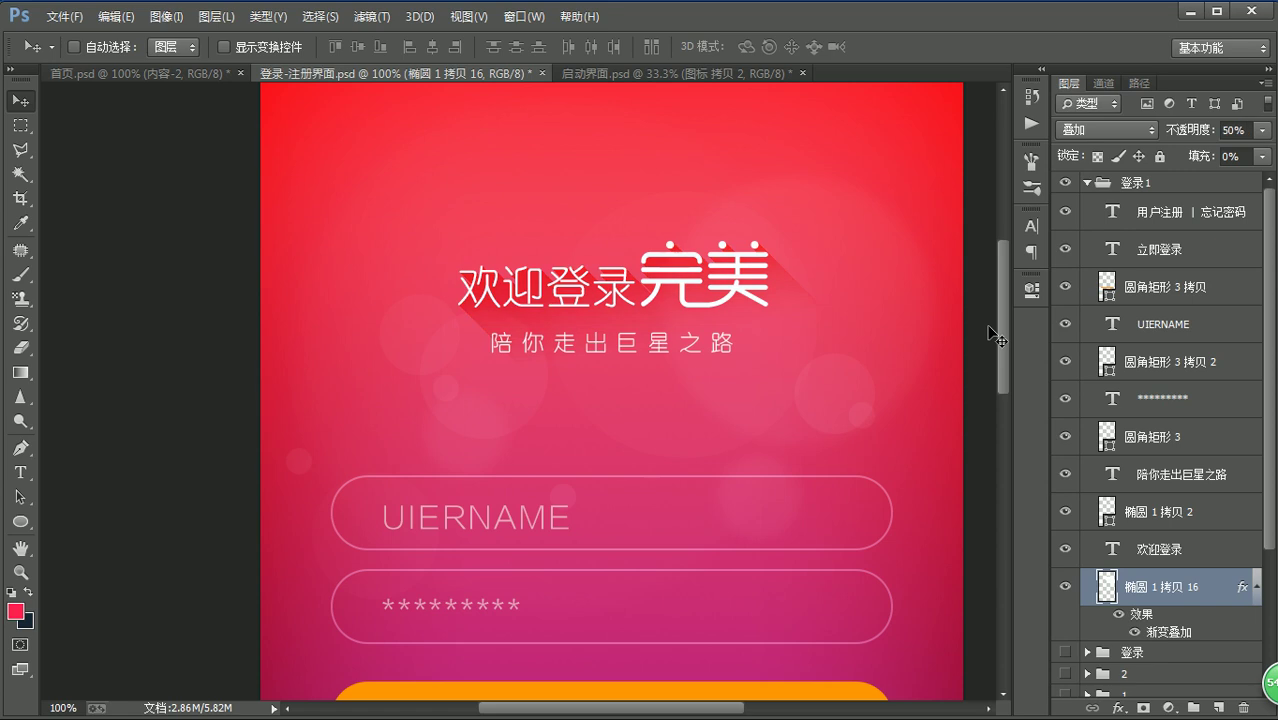
pyautogui.press('3')
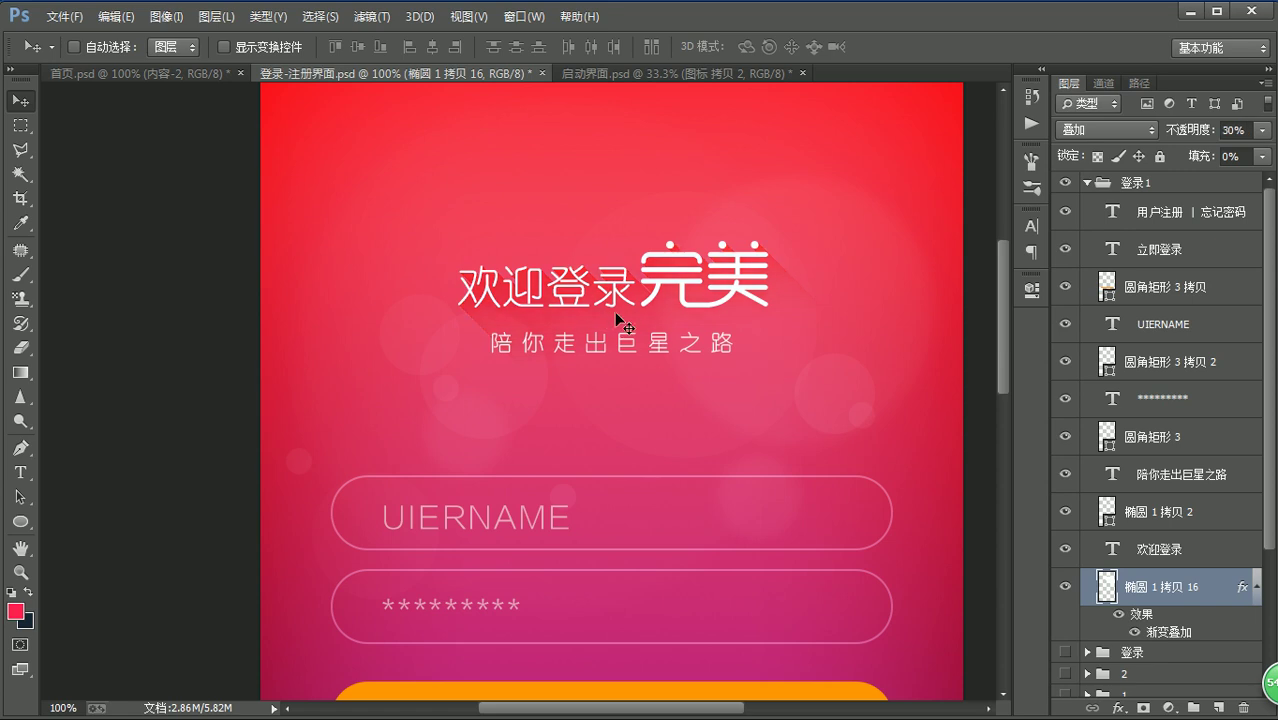
pyautogui.press('5')
# - Group the tagline, 完美, 欢迎登录 and shadow layers and move the group slightly upward
pyautogui.scroll(3, 731, 298)
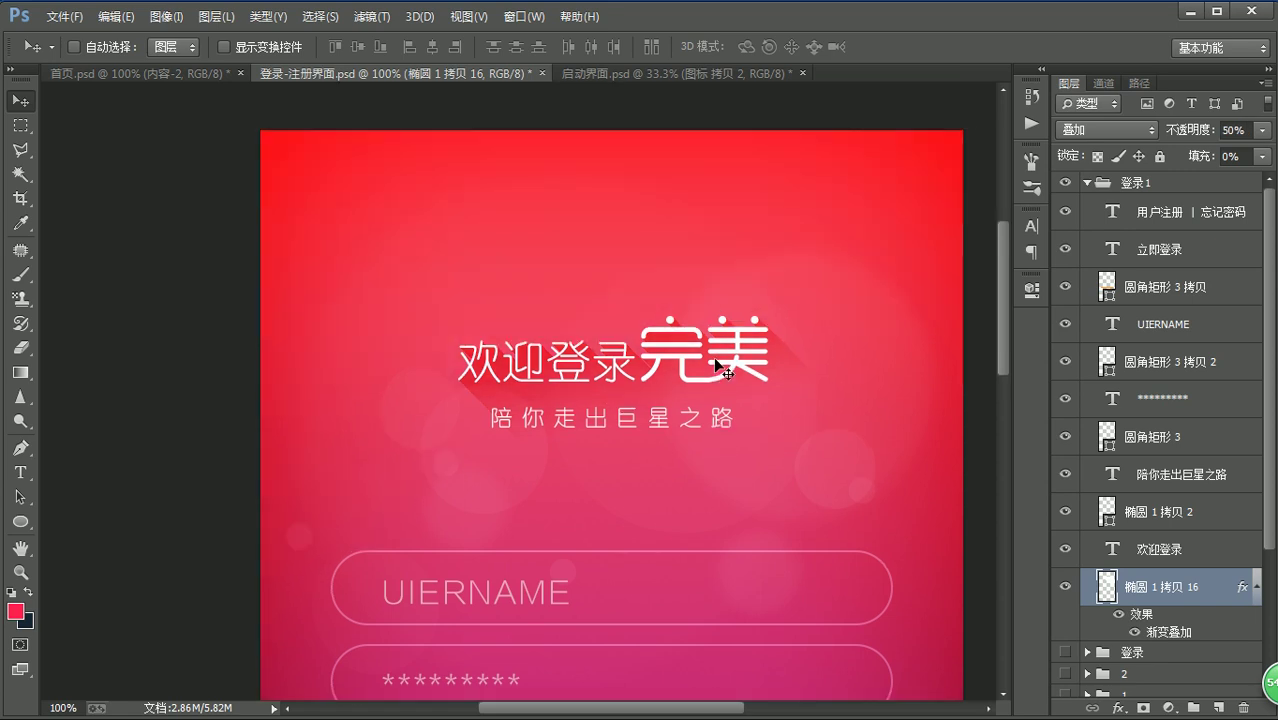
pyautogui.keyDown('shift'); pyautogui.click(1215, 520); pyautogui.keyUp('shift')
pyautogui.keyDown('shift'); pyautogui.click(1211, 477); pyautogui.keyUp('shift')
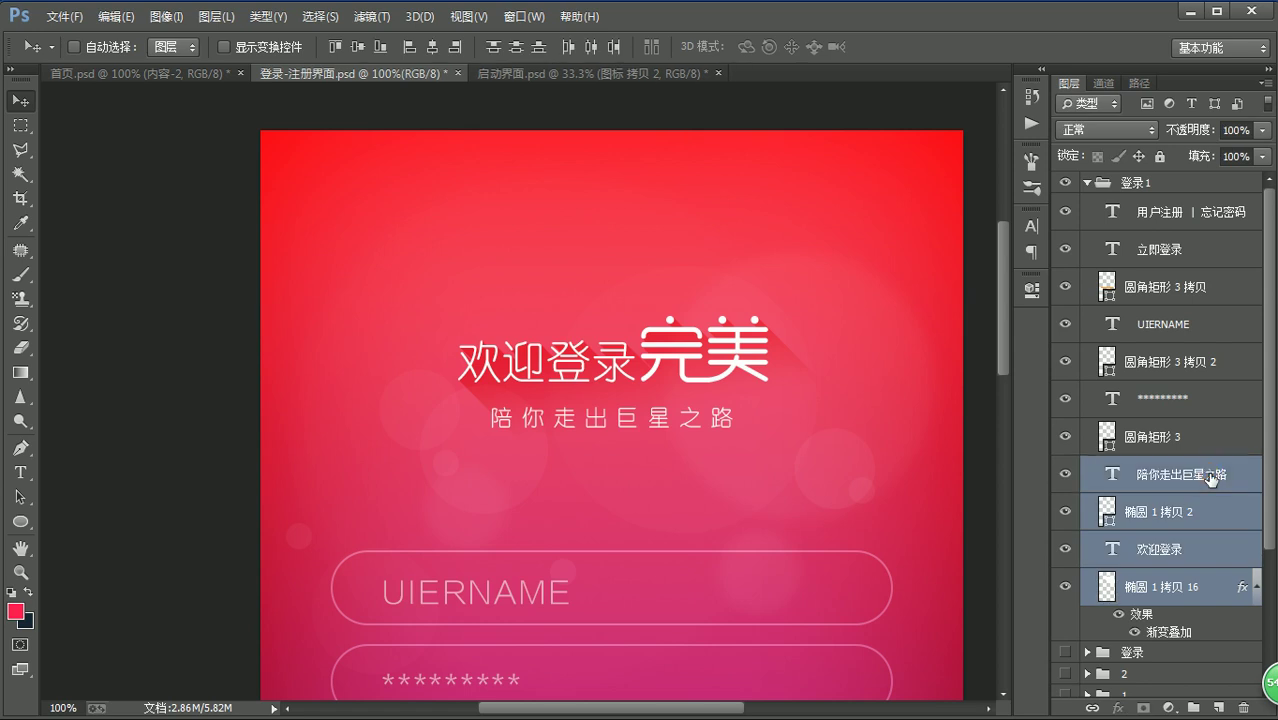
pyautogui.hotkey('ctrl', 'g')
pyautogui.moveTo(615, 417)
pyautogui.mouseDown()
pyautogui.moveTo(615, 360)
pyautogui.moveTo(615, 392)
pyautogui.mouseUp()
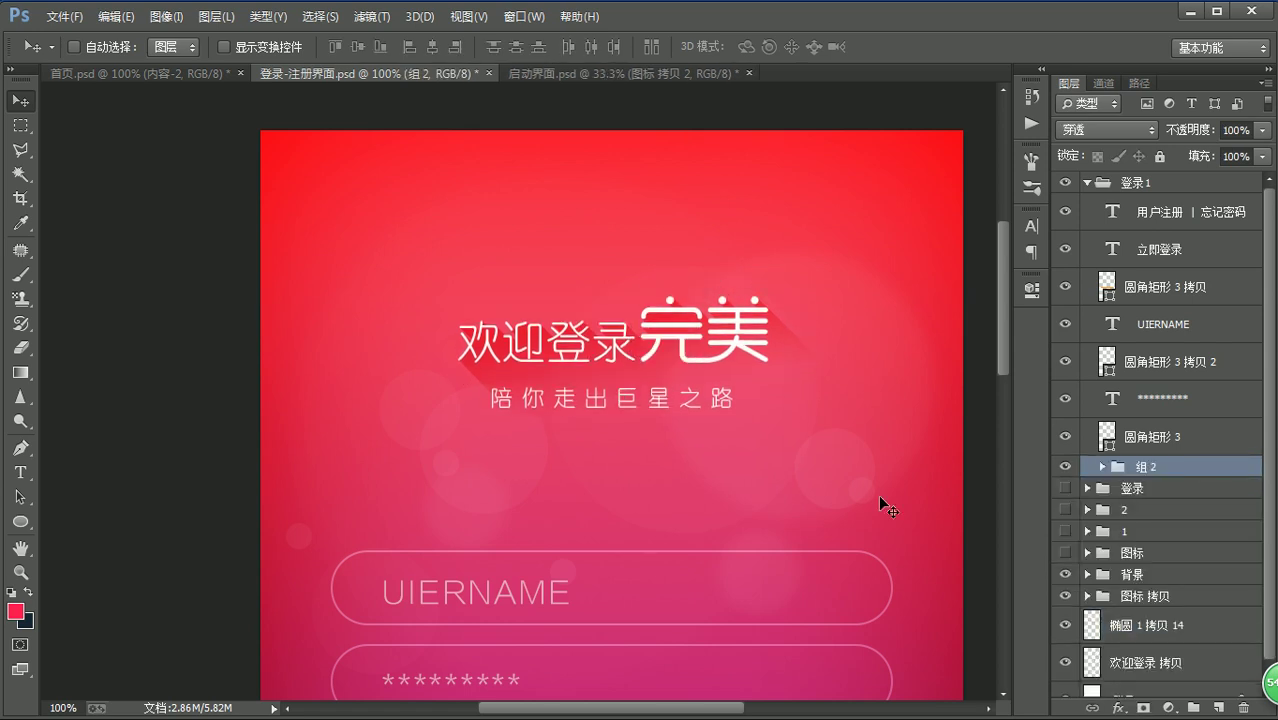
# - Delete the heading's long shadow layer from the group 组 2
pyautogui.scroll(-3, 780, 555)
pyautogui.scroll(-3, 785, 560)
pyautogui.scroll(2, 785, 560)
pyautogui.press('z')
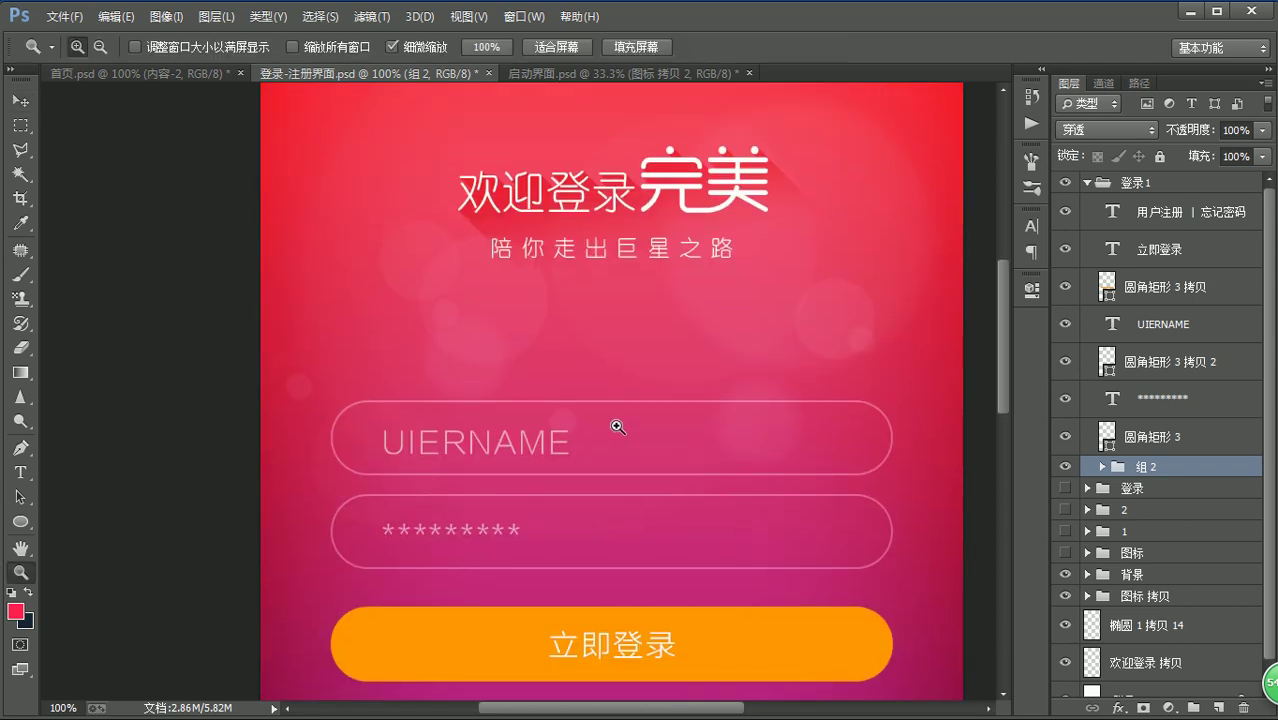
pyautogui.keyDown('alt'); pyautogui.click(614, 315); pyautogui.keyUp('alt')
pyautogui.keyDown('alt'); pyautogui.click(614, 315); pyautogui.keyUp('alt')
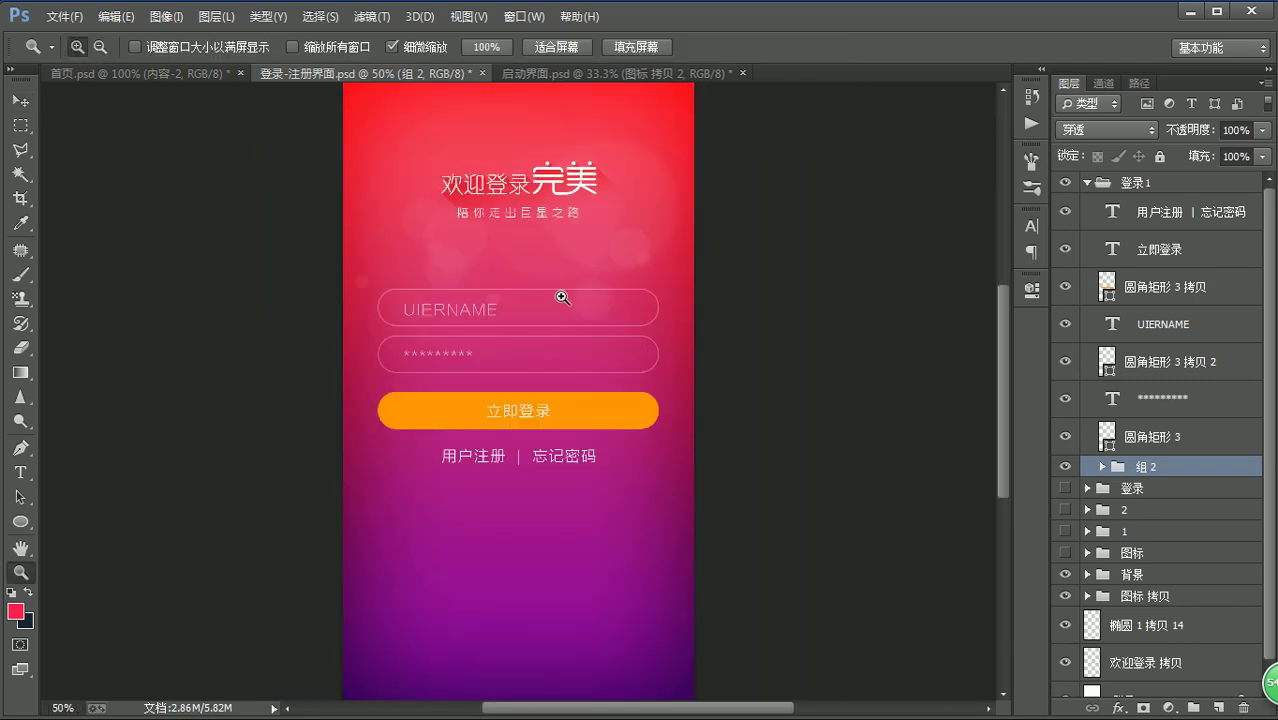
pyautogui.press('v')
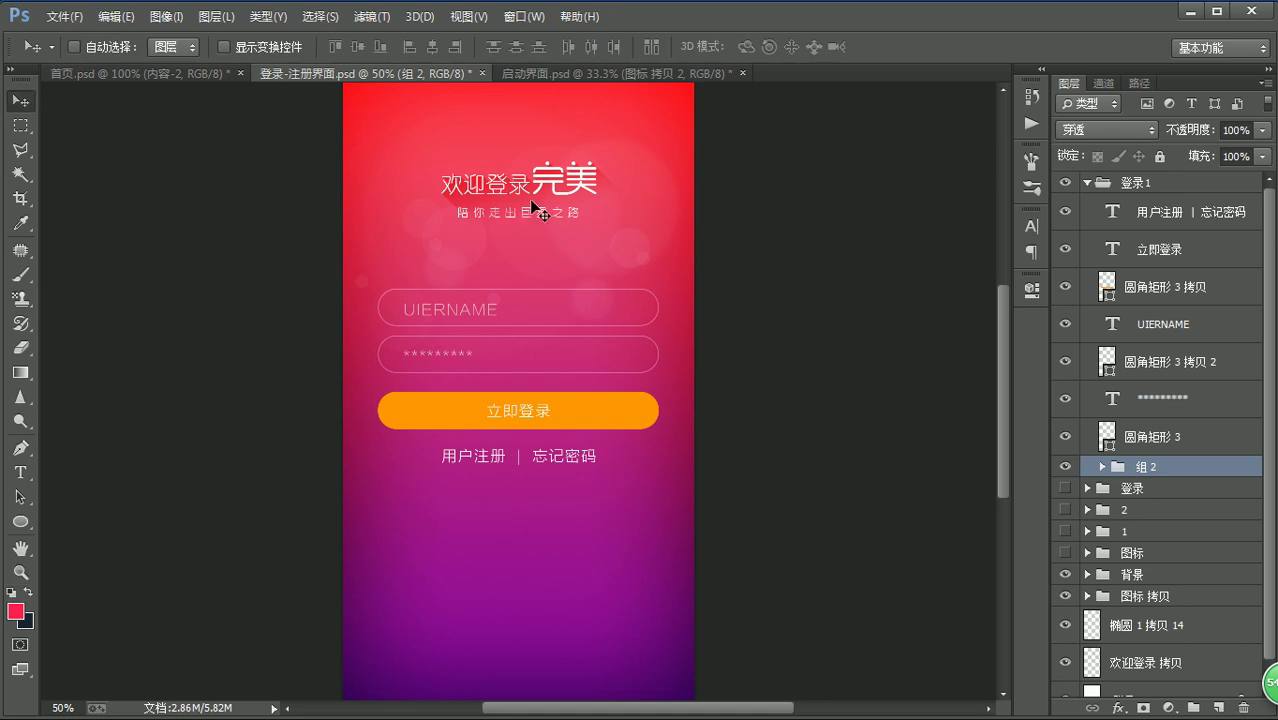
pyautogui.keyDown('ctrl'); pyautogui.click(552, 187); pyautogui.keyUp('ctrl')
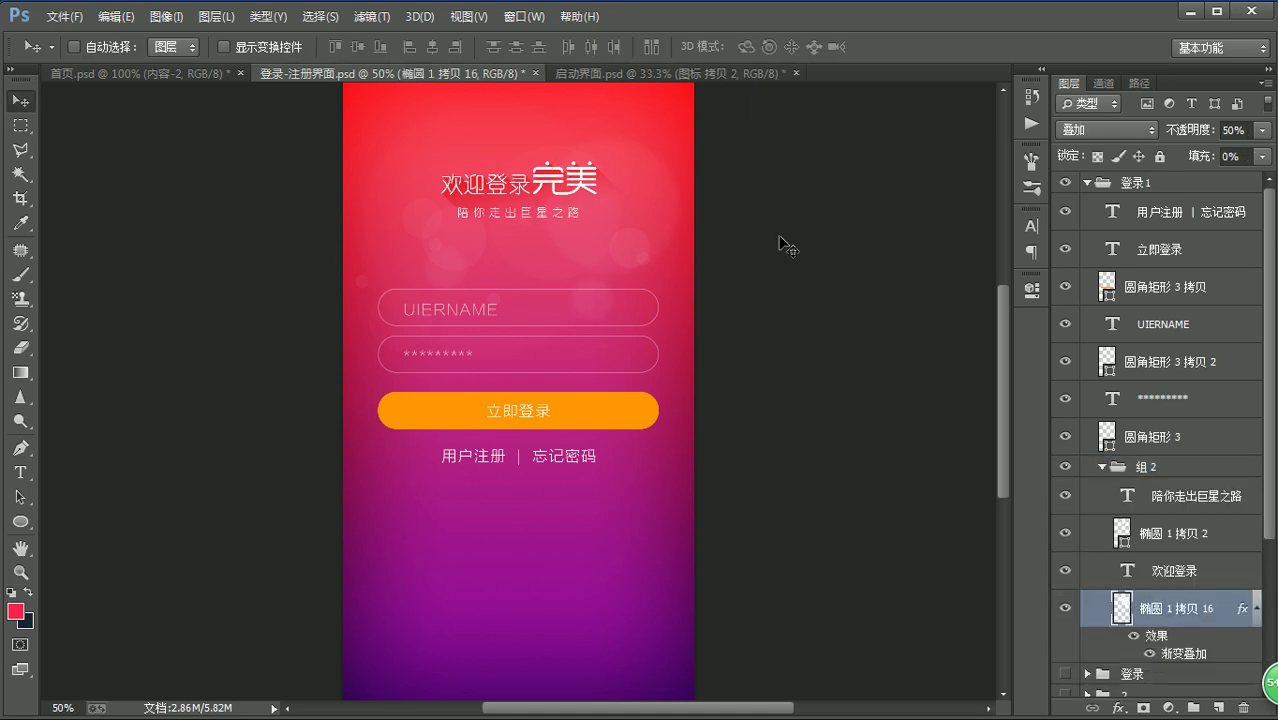
pyautogui.scroll(-1, 1112, 560)
pyautogui.scroll(-1, 1112, 560)
pyautogui.press('Delete')
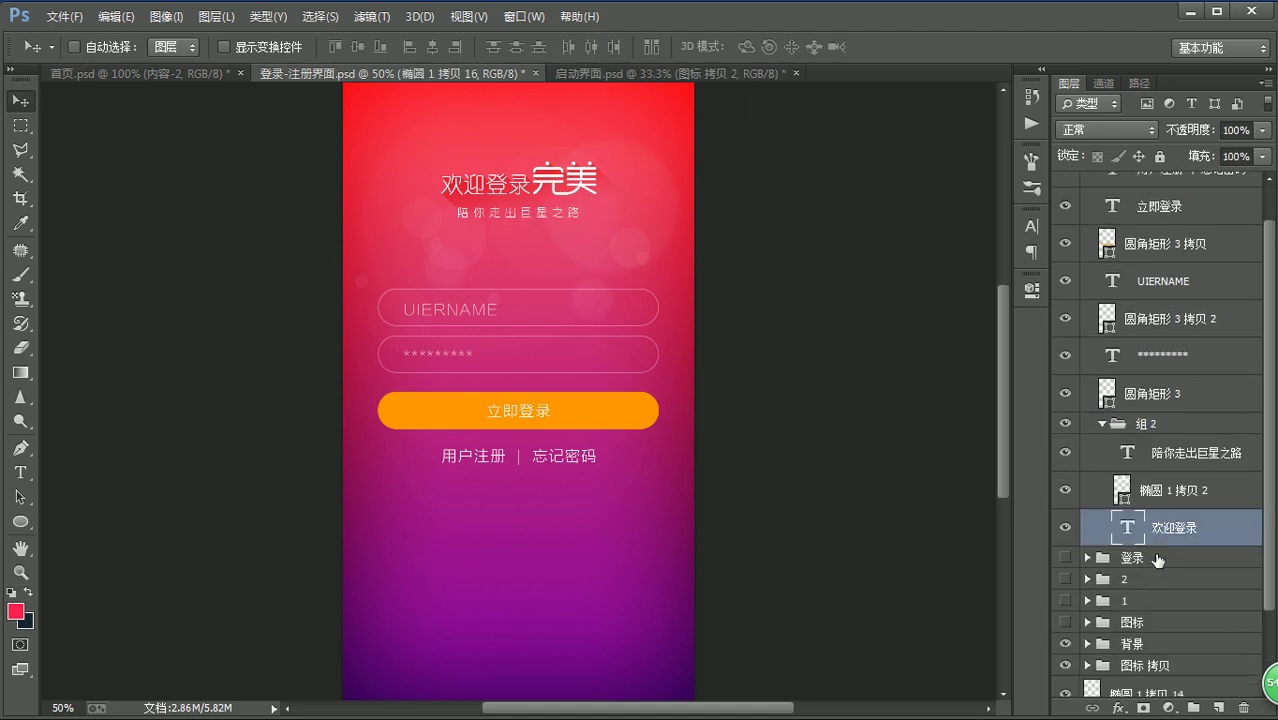
# - Set the font size of the 欢迎登录 text to 60 pt
pyautogui.press('t')
pyautogui.doubleClick(500, 184)
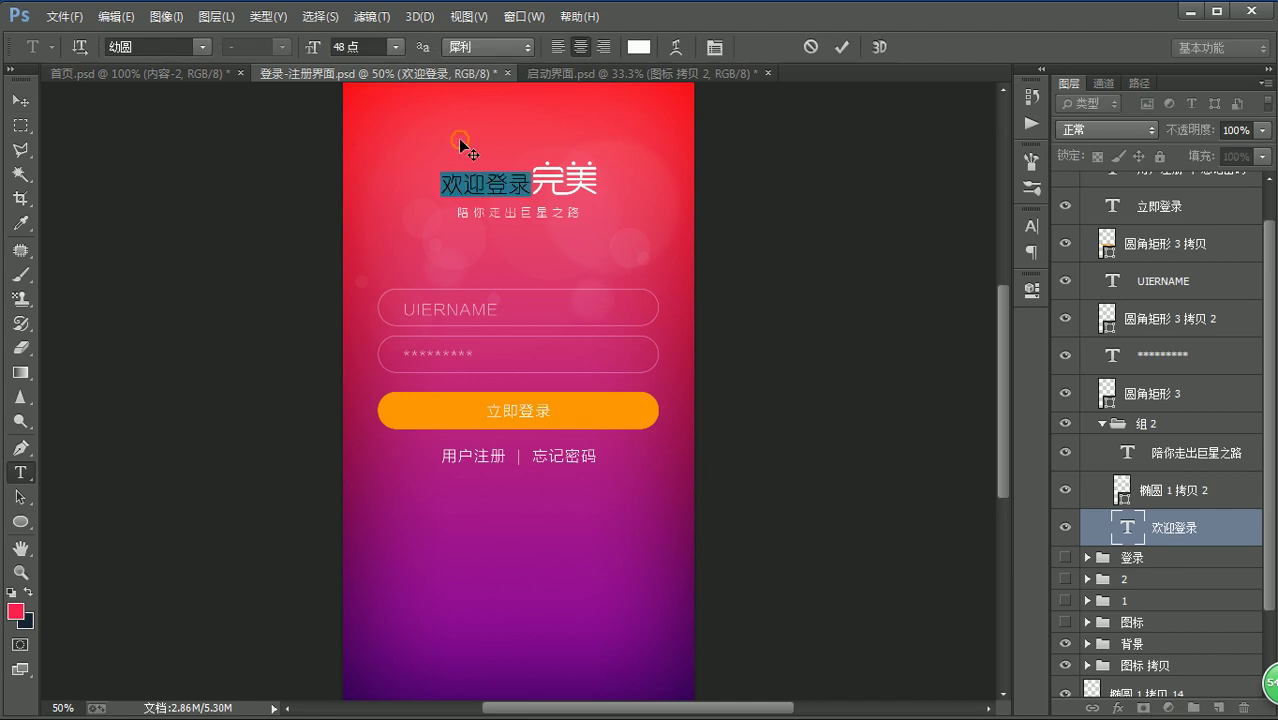
pyautogui.doubleClick(359, 50)
pyautogui.write('6')
pyautogui.press('Return')
pyautogui.write('0')
pyautogui.press('Return')
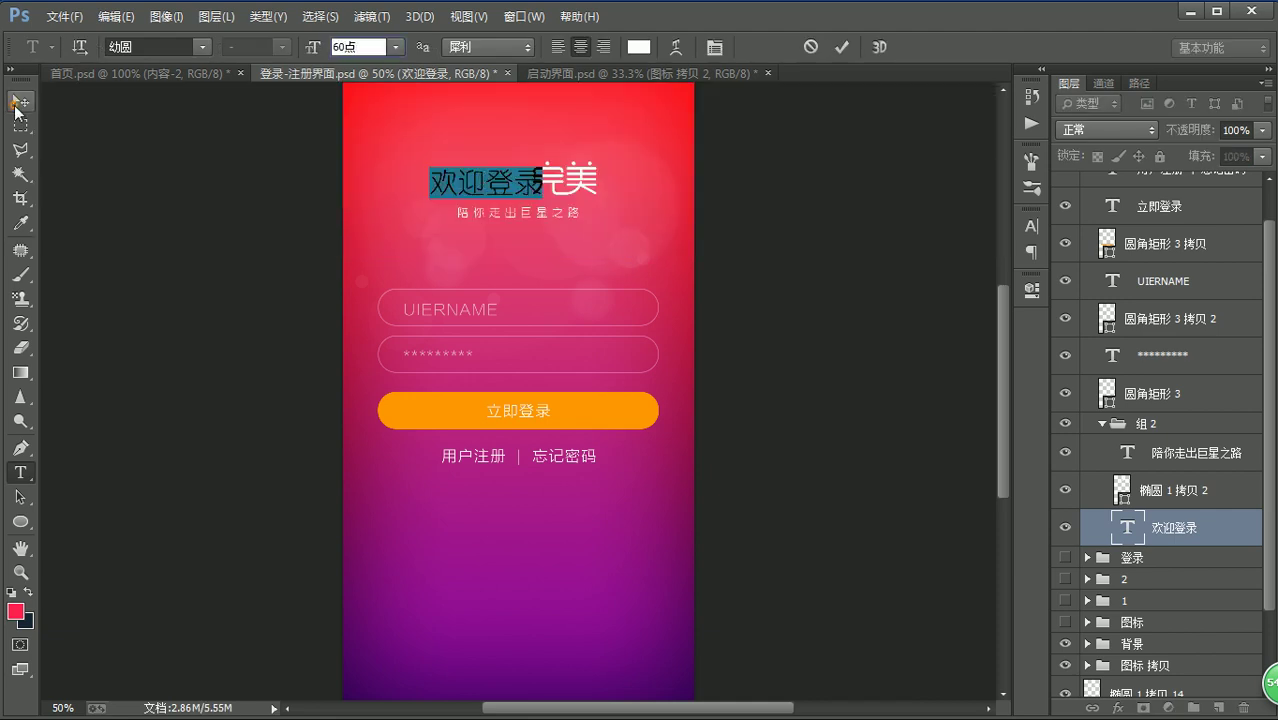
pyautogui.click(20, 101)
pyautogui.click(612, 180)
pyautogui.hotkey('ctrl', 't')
pyautogui.moveTo(600, 158); pyautogui.dragTo(628, 143)
pyautogui.hotkey('ctrl', 'z')
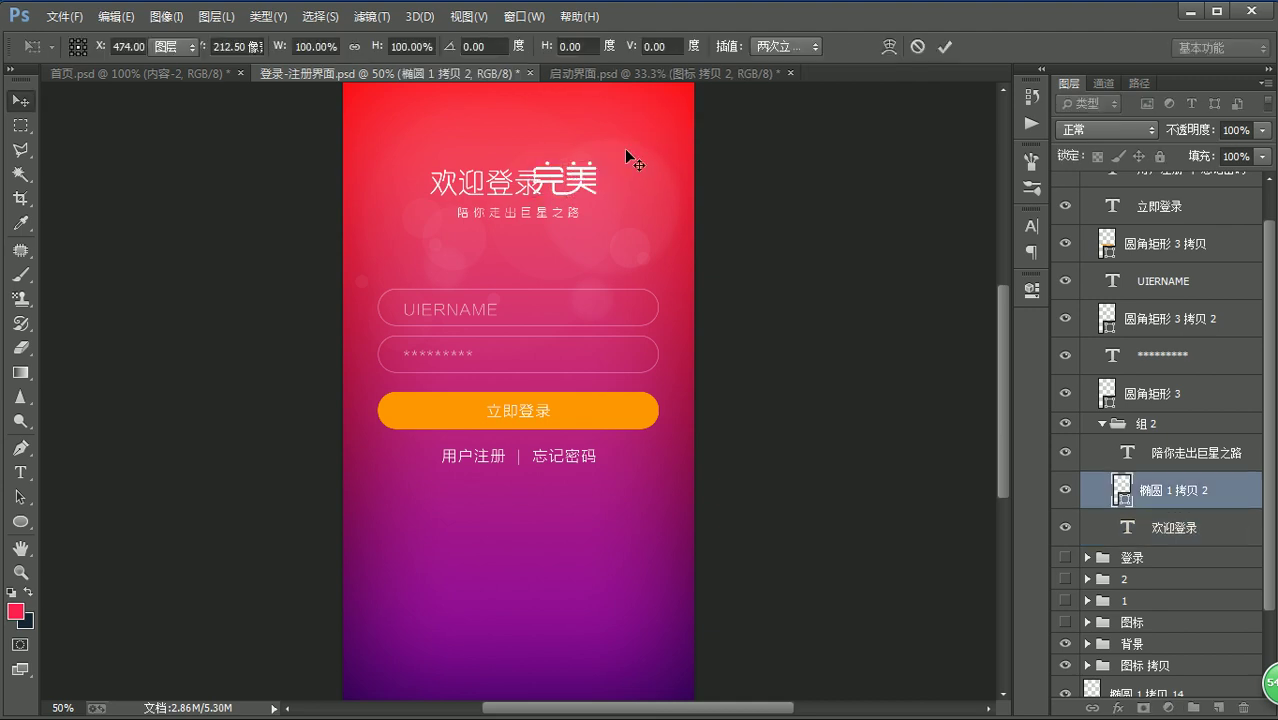
pyautogui.press('Escape')
pyautogui.press('a')
pyautogui.click(621, 199)
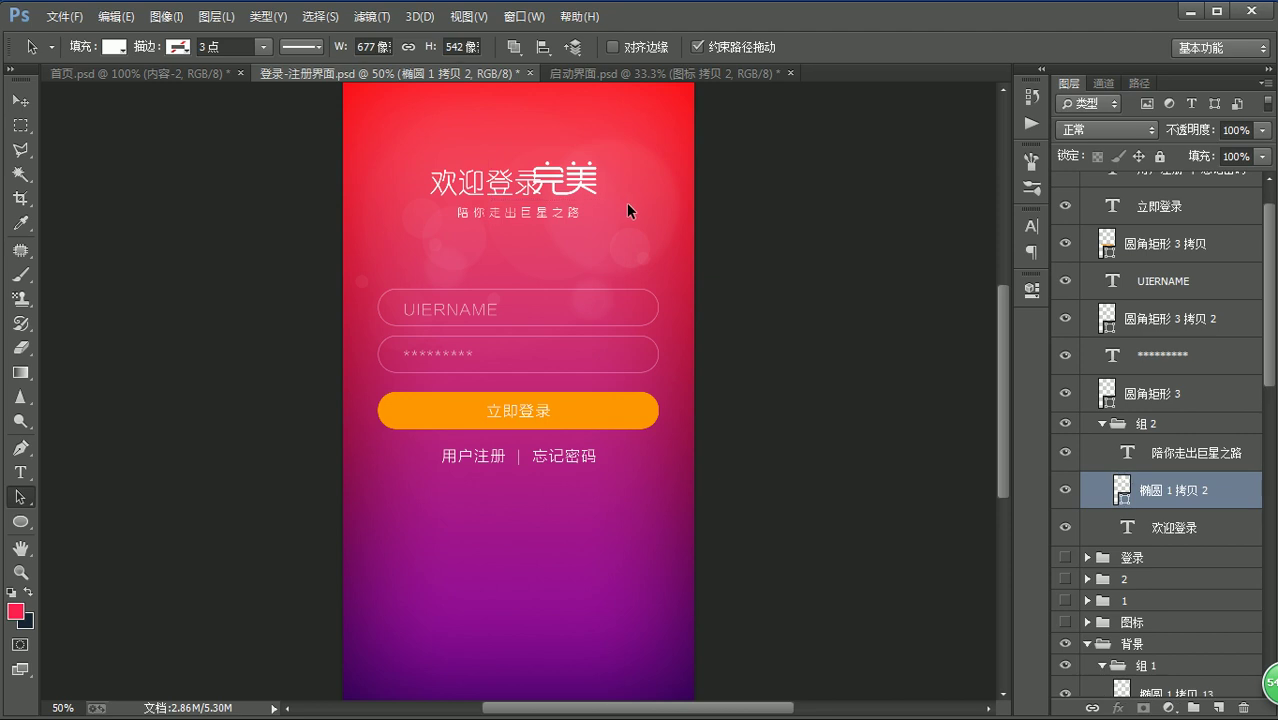
# - Enlarge the 完美 lettering and set it right after 欢迎登录, and centre the pair over the tagline
pyautogui.hotkey('ctrl', 't')
pyautogui.moveTo(604, 158)
pyautogui.mouseDown()
pyautogui.moveTo(632, 142)
pyautogui.moveTo(591, 172)
pyautogui.mouseUp()
pyautogui.press('Return')
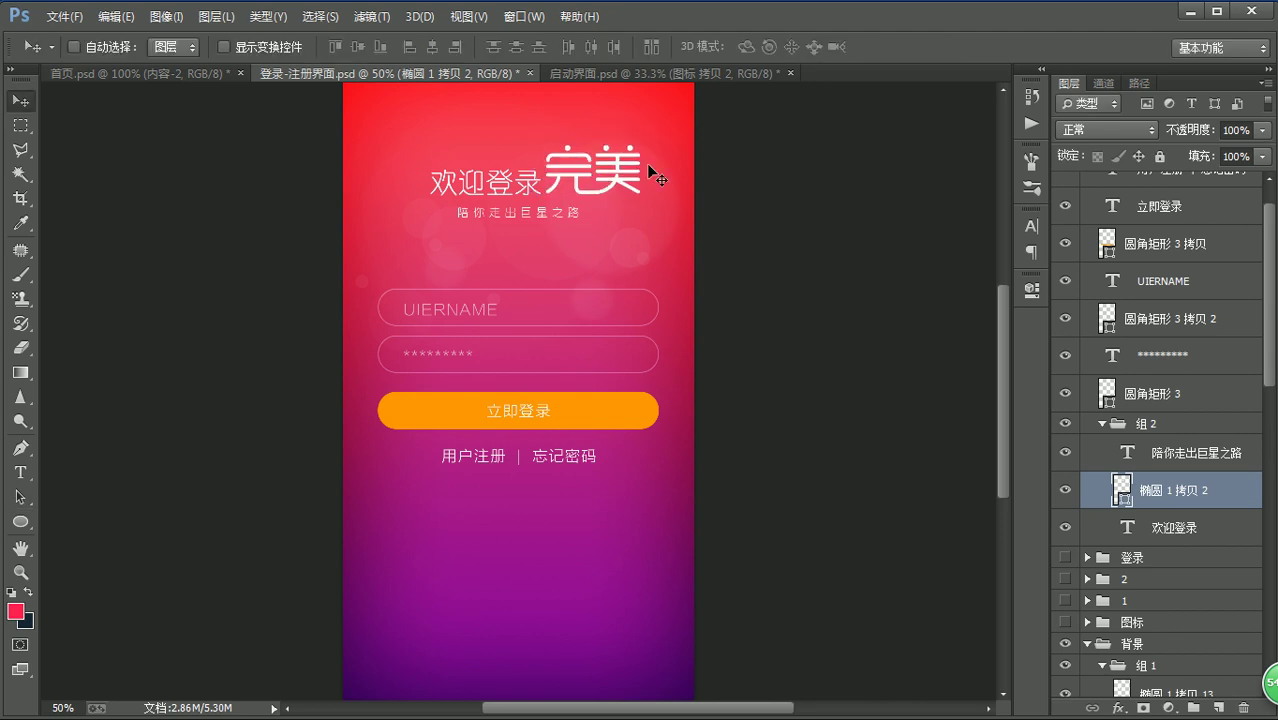
pyautogui.press('Left')
pyautogui.press('Left')
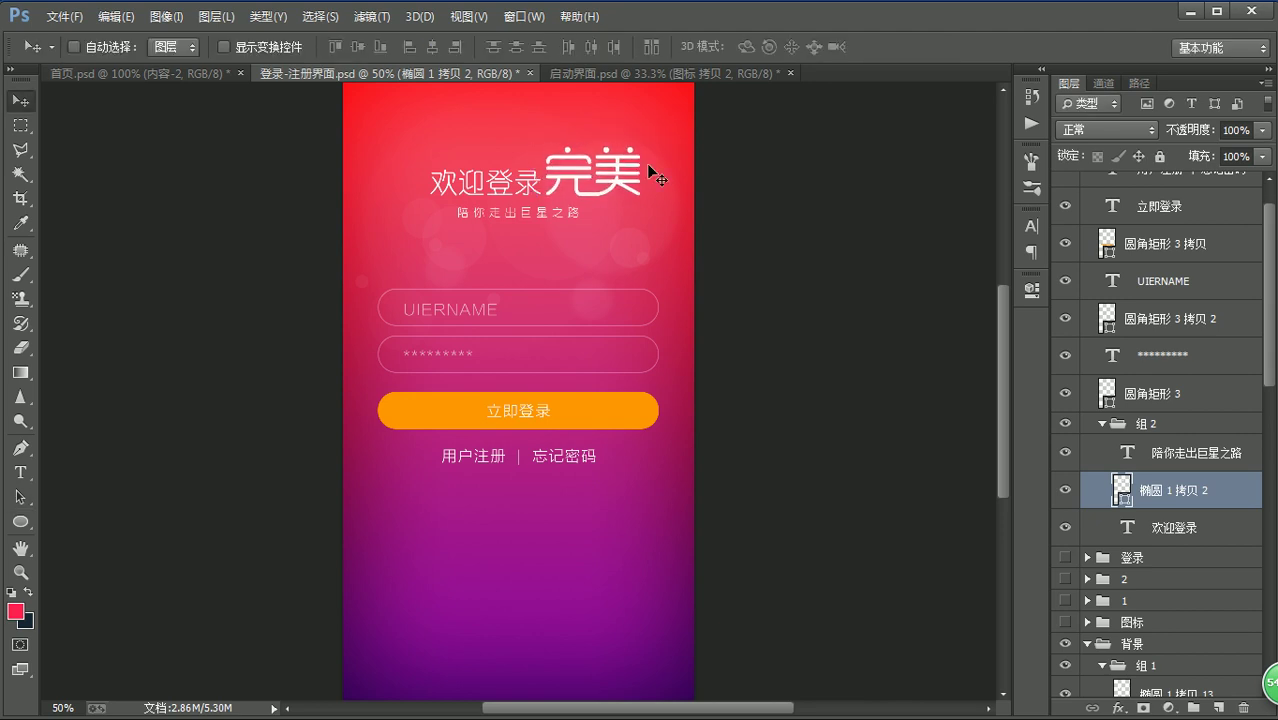
pyautogui.keyDown('ctrl'); pyautogui.click(1160, 520); pyautogui.keyUp('ctrl')
pyautogui.moveTo(562, 188); pyautogui.dragTo(542, 187)
# - Merge copies of the 完美 and 欢迎登录 layers into one layer and run the Long Shadow action on it
pyautogui.rightClick(1205, 503)
pyautogui.click(901, 214)
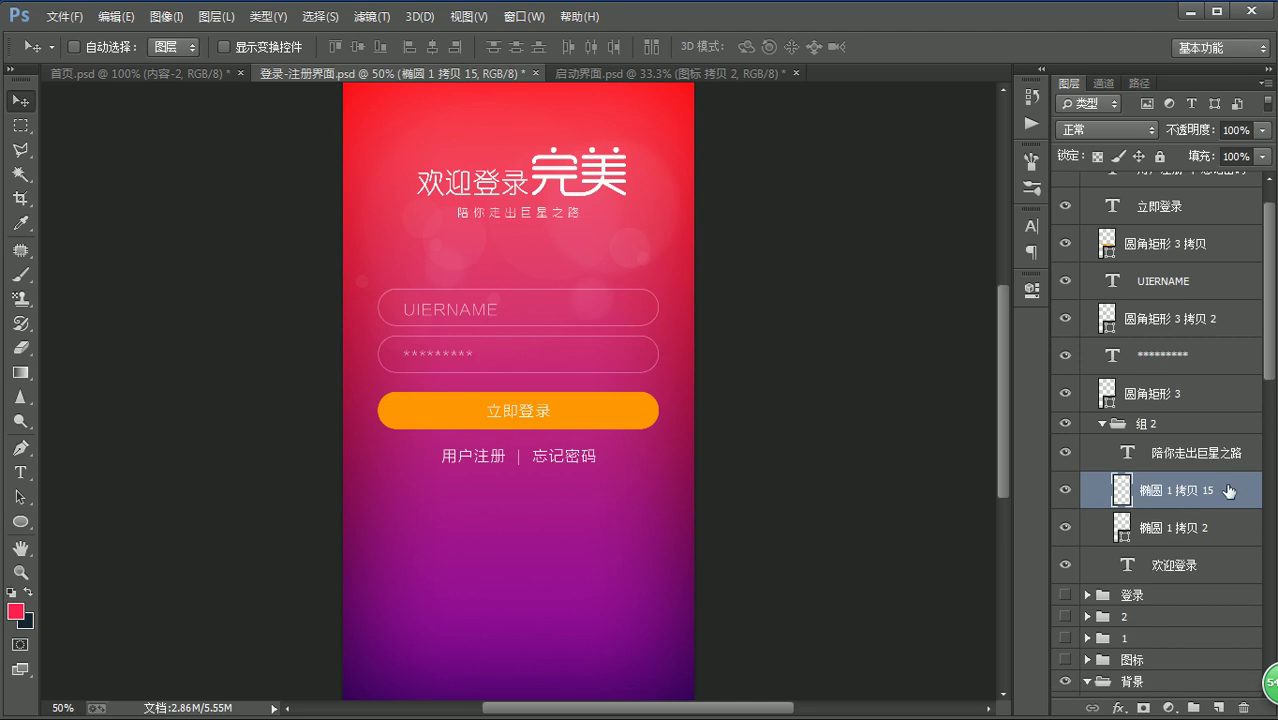
pyautogui.click(1031, 123)
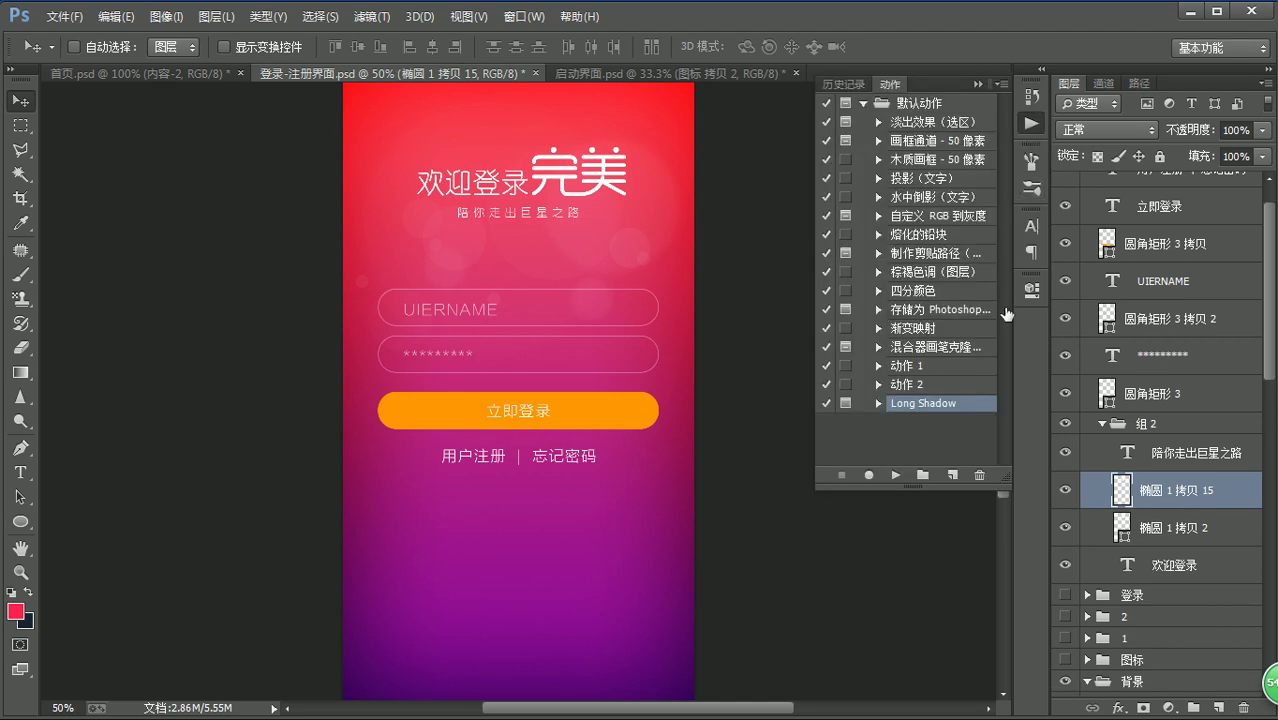
pyautogui.click(898, 476)
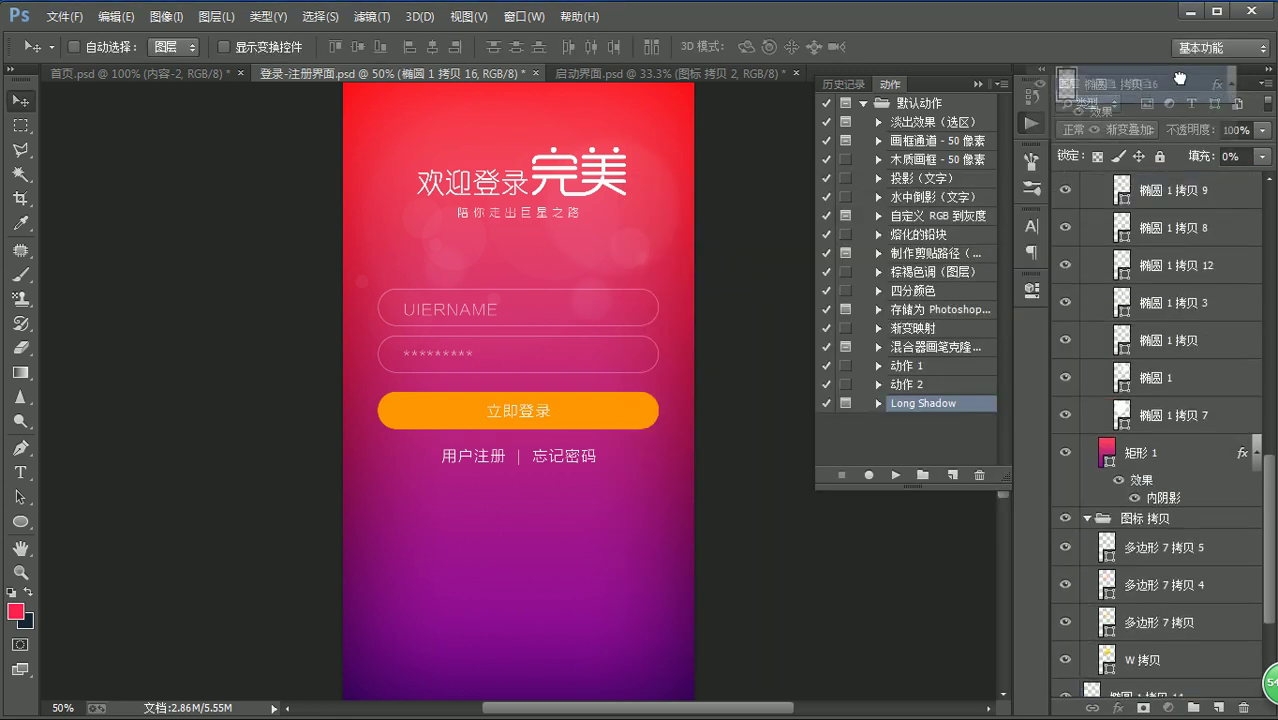
# - Delete the merged heading copy and place the new shadow layer directly beneath the 欢迎登录 text in 组 2
pyautogui.moveTo(1180, 78); pyautogui.dragTo(1182, 555)
pyautogui.click(1217, 537)
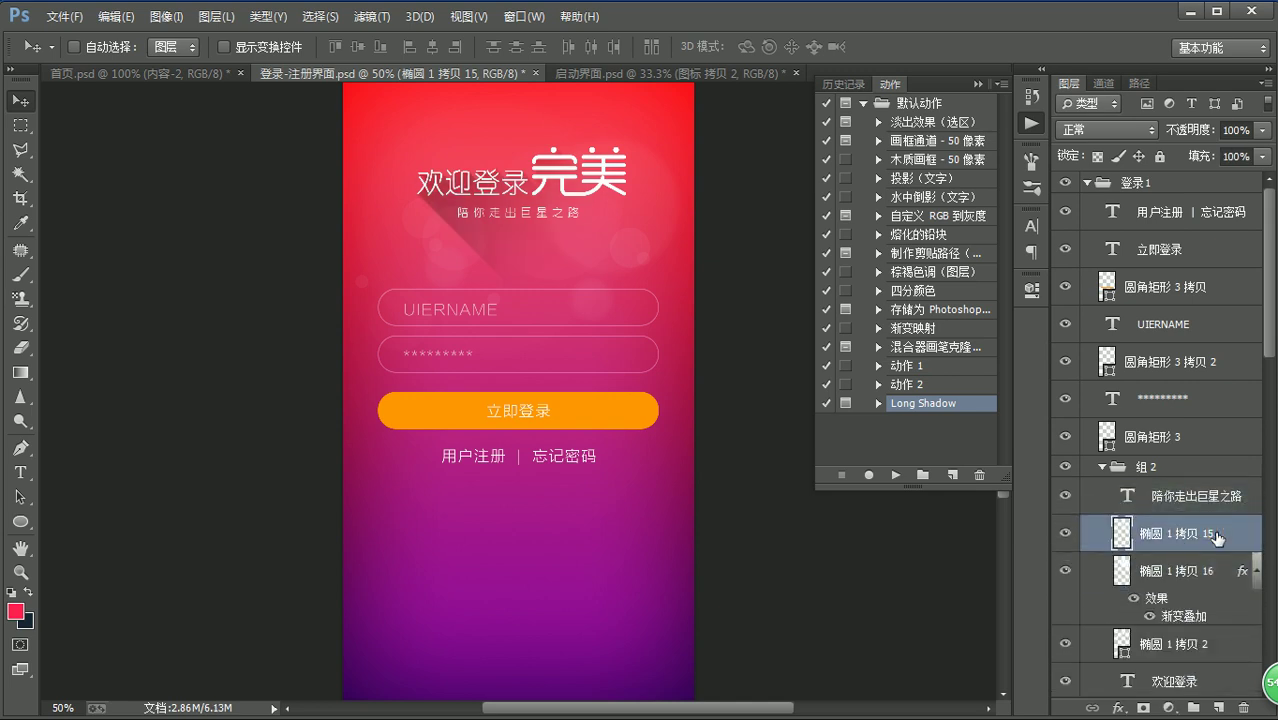
pyautogui.press('Delete')
pyautogui.moveTo(1205, 535); pyautogui.dragTo(1196, 662)
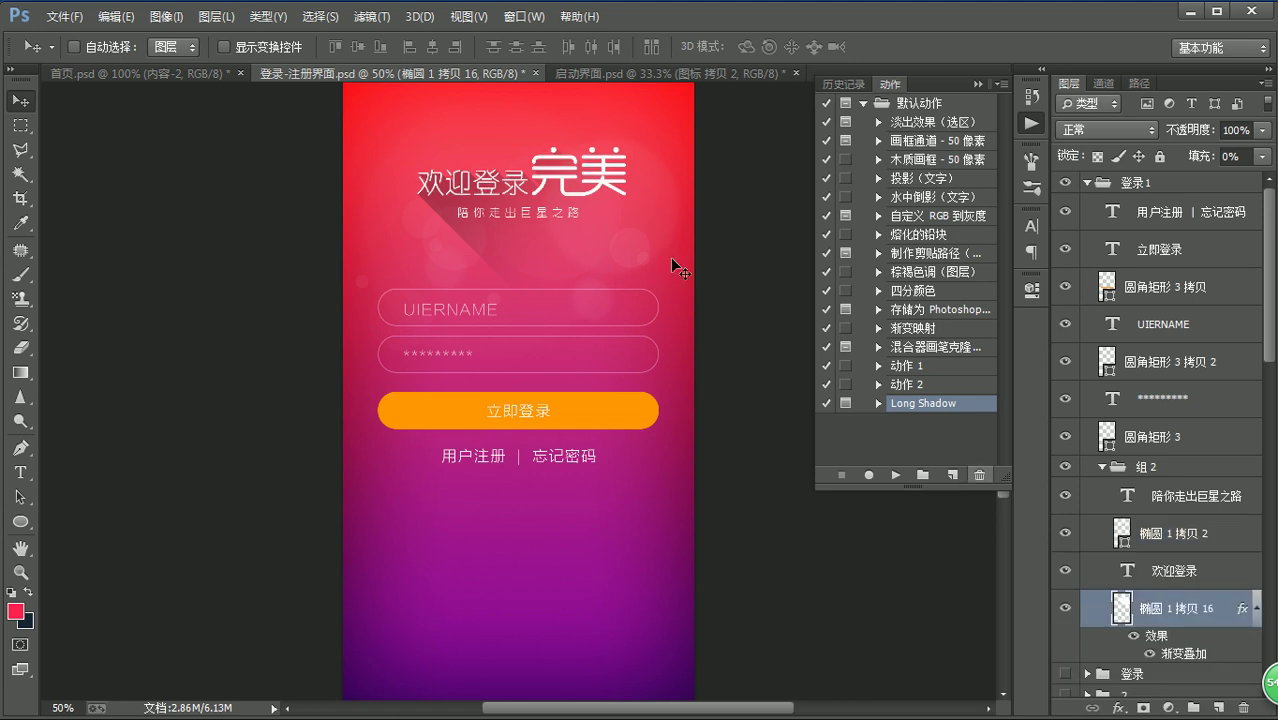
# - Set the gradient overlay angle of the long shadow layer 椭圆 1 拷贝 16 to -75 degrees
pyautogui.doubleClick(1210, 600)
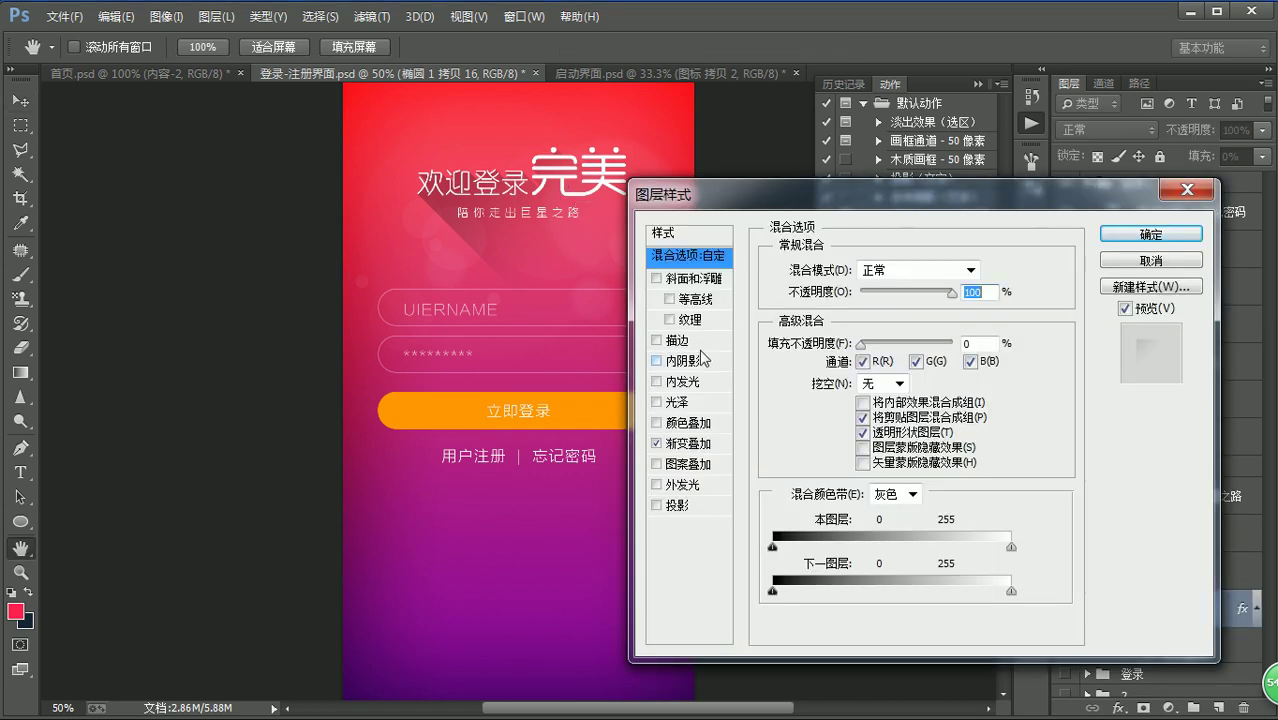
pyautogui.click(700, 444)
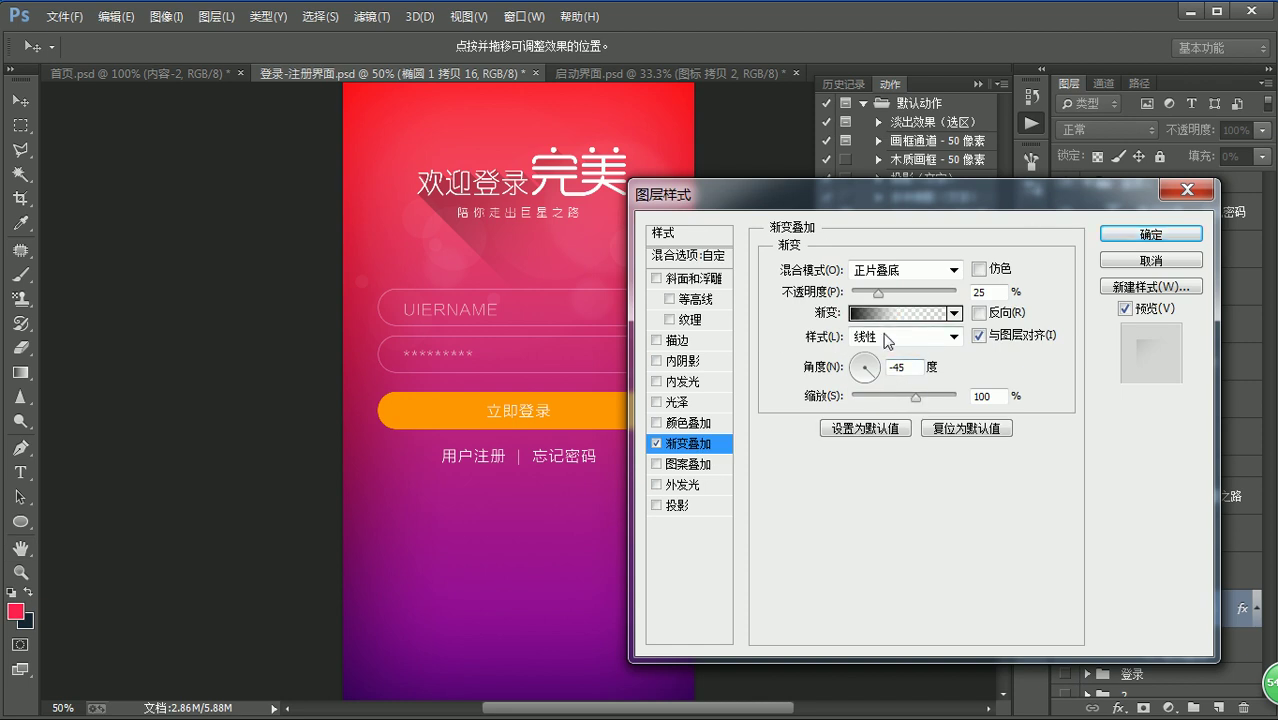
pyautogui.click(869, 381)
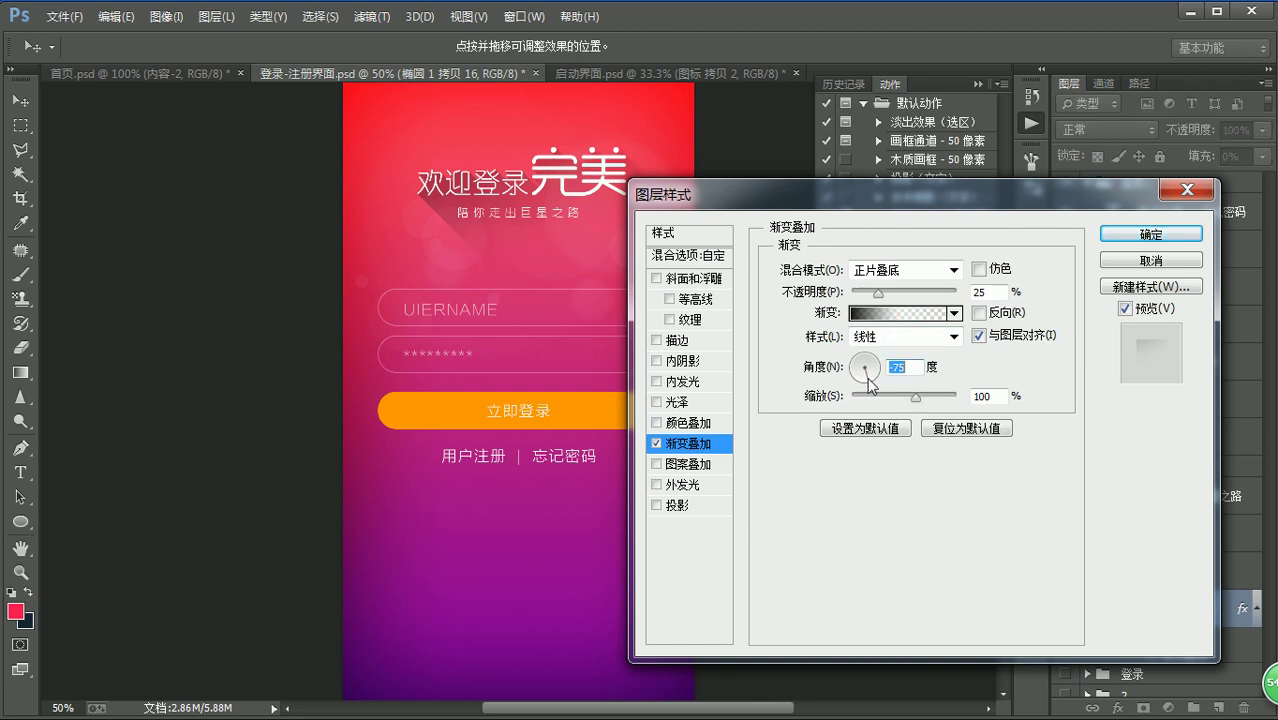
pyautogui.click(1104, 237)
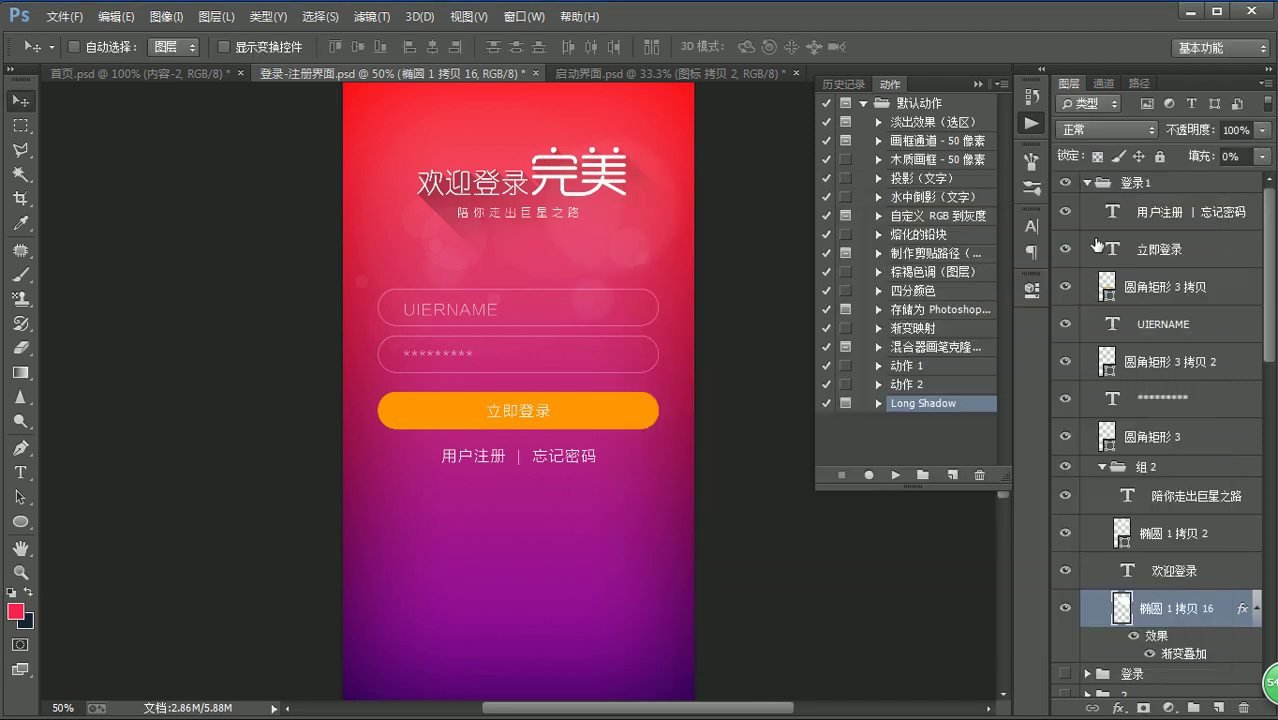
# - Set the long shadow layer's own blend mode to 叠加 and compare the heading with and without the layer
pyautogui.click(1108, 133)
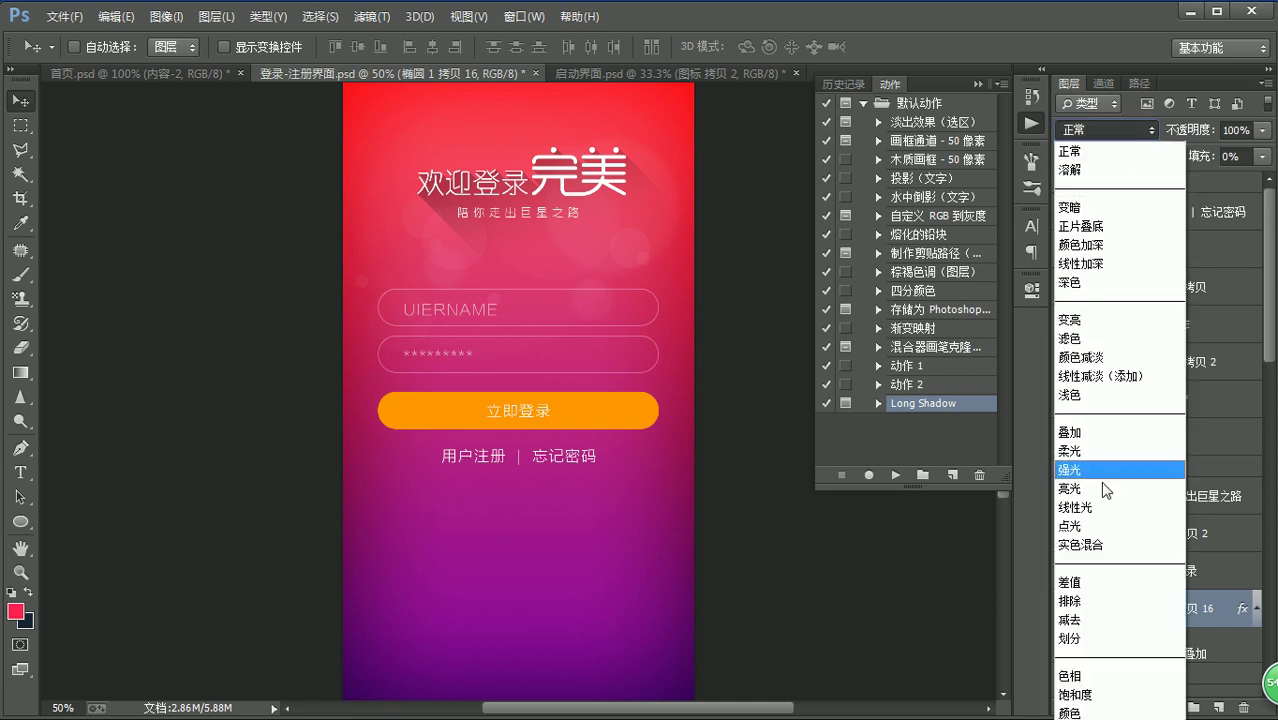
pyautogui.click(1090, 426)
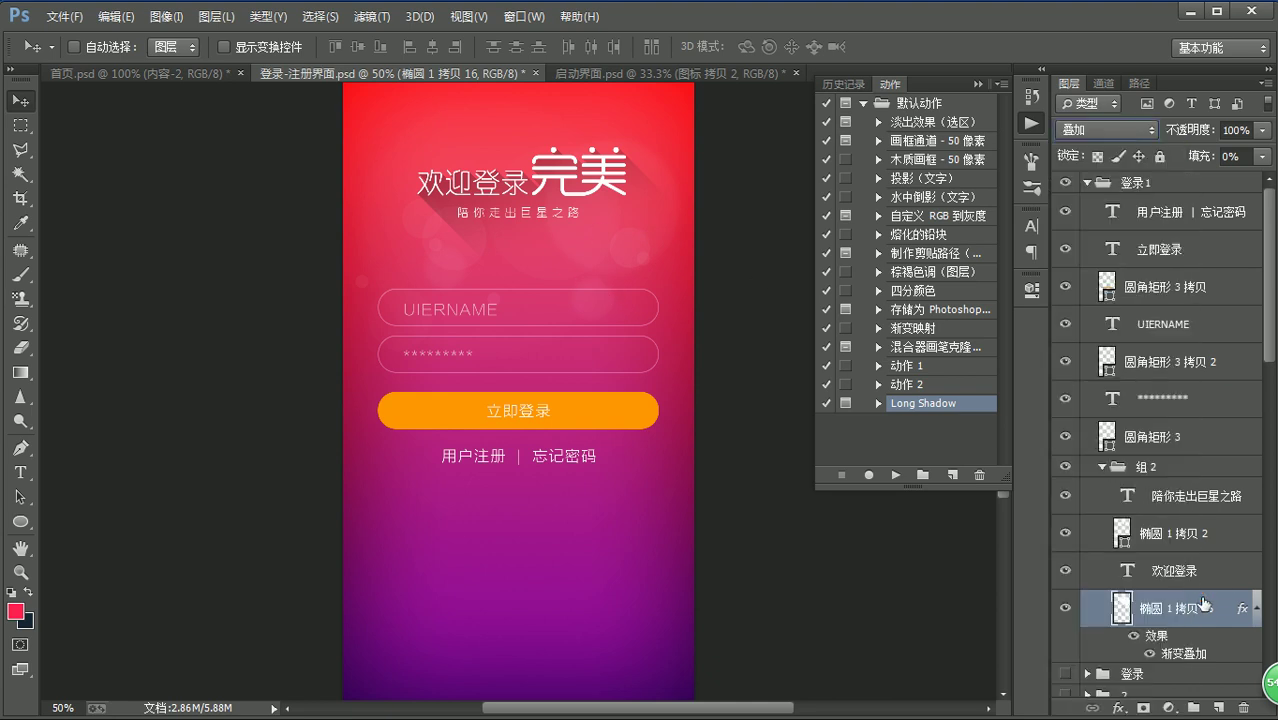
pyautogui.click(1064, 608)
pyautogui.click(1064, 608)
# - Set the blend mode of the long shadow layer's gradient overlay effect to 叠加
pyautogui.doubleClick(1222, 600)
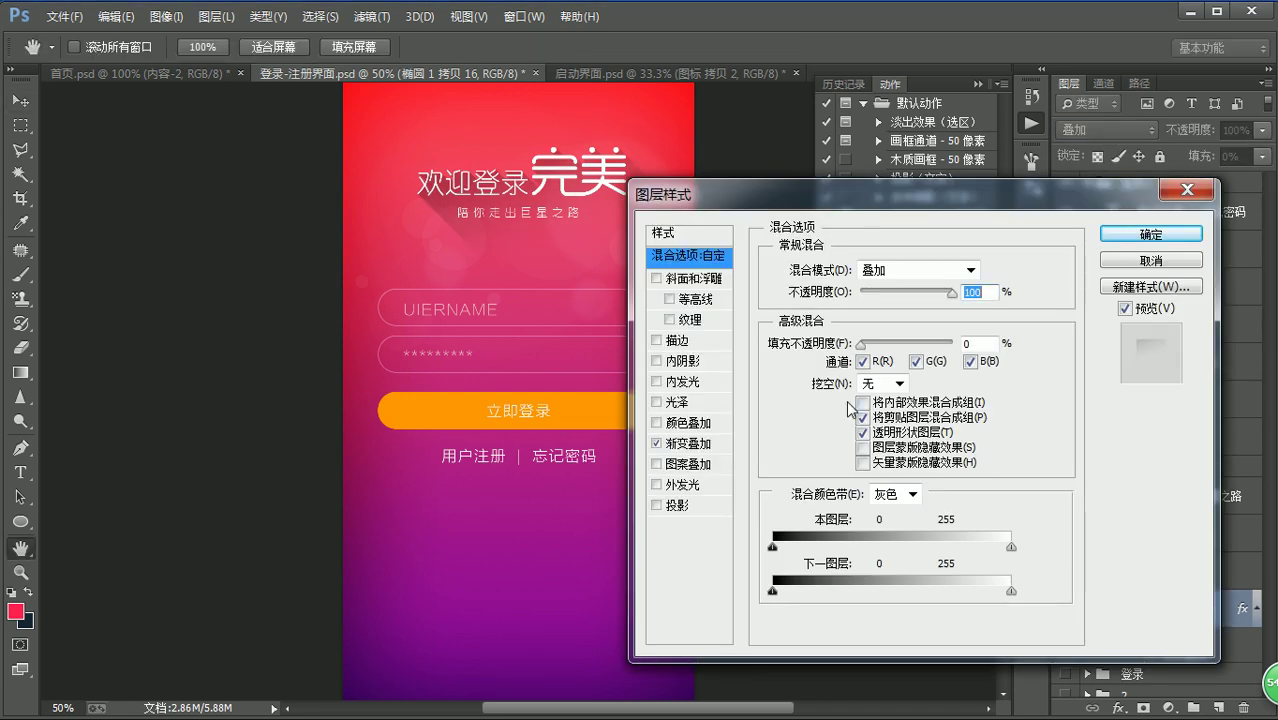
pyautogui.click(690, 443)
pyautogui.click(916, 270)
pyautogui.click(874, 566)
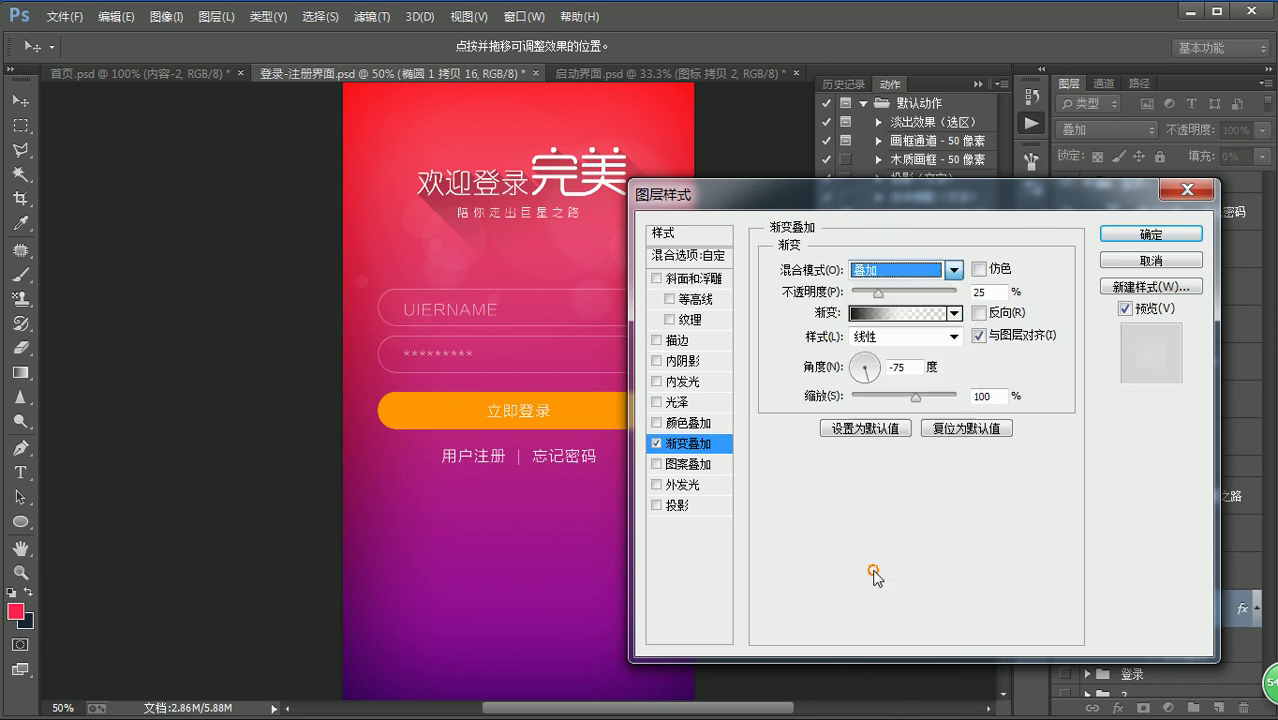
# - Edit the overlay gradient: make the white colour stop black (000000), shift it outward, and move the transparent opacity stop to 37%
pyautogui.click(895, 313)
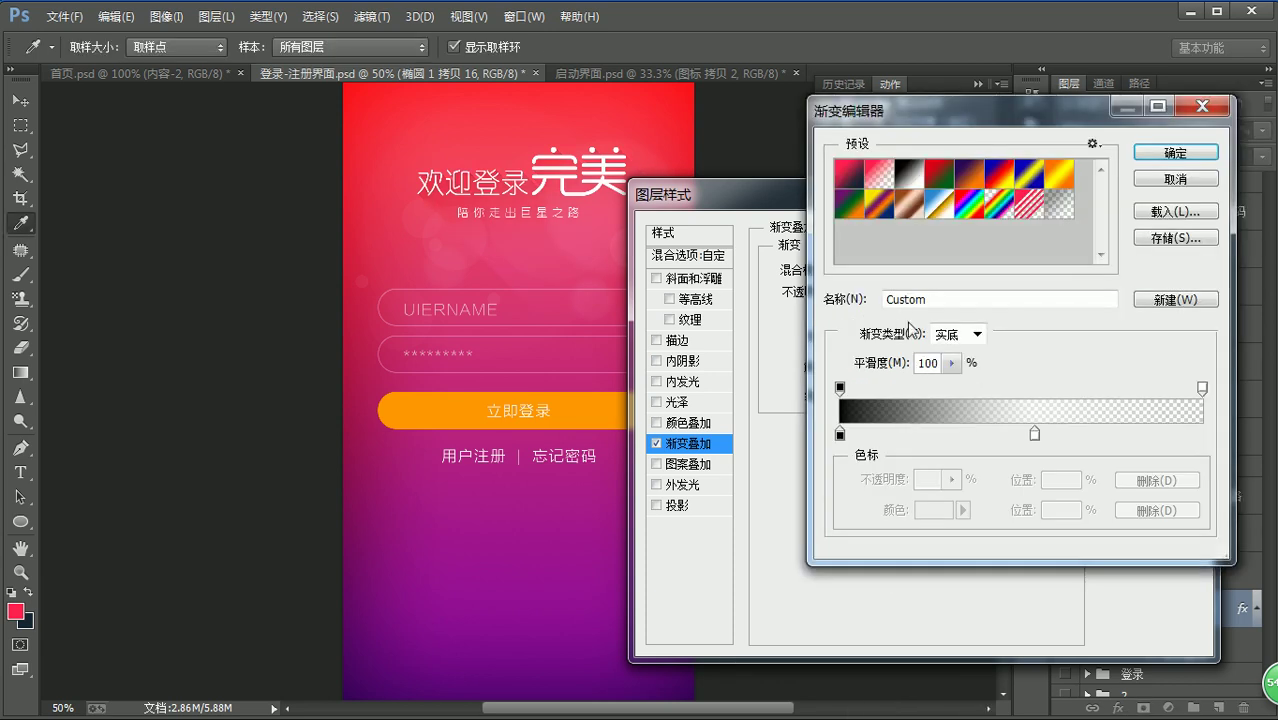
pyautogui.click(1036, 434)
pyautogui.doubleClick(1036, 434)
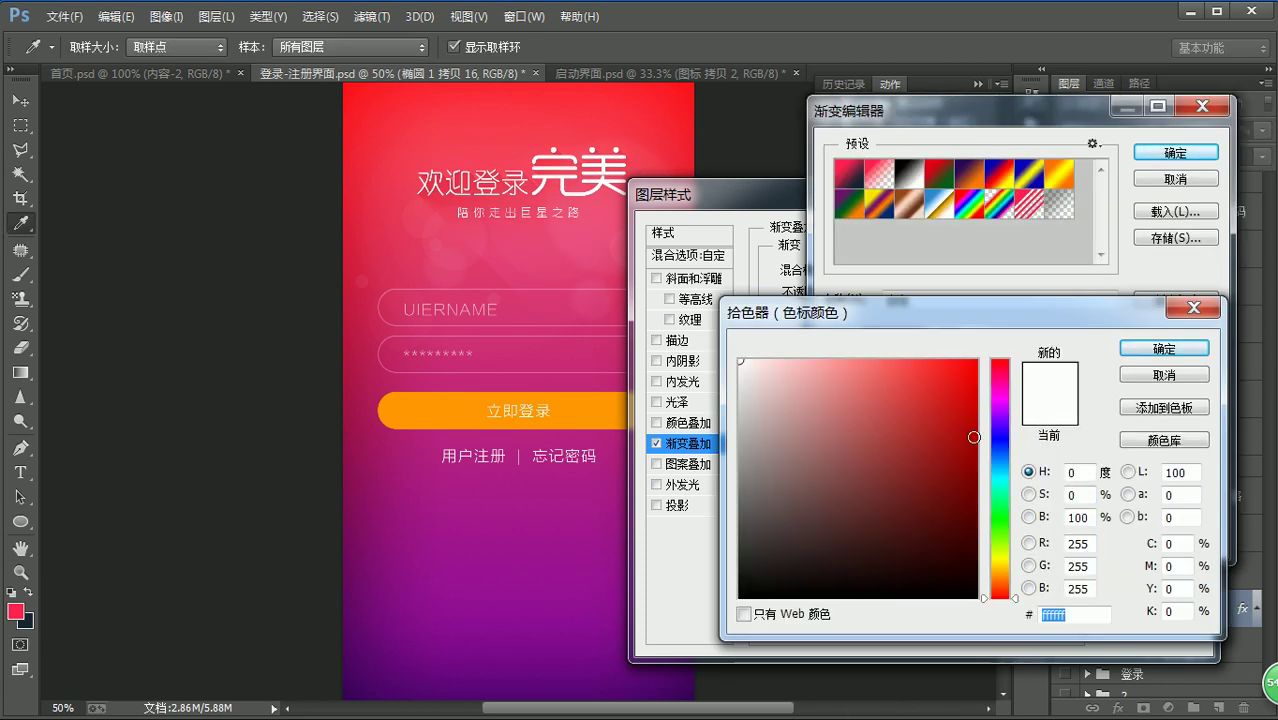
pyautogui.write('000000')
pyautogui.press('Return')
pyautogui.moveTo(1202, 388); pyautogui.dragTo(938, 388)
pyautogui.moveTo(1036, 434); pyautogui.dragTo(1070, 434)
pyautogui.hotkey('ctrl', 'z')
pyautogui.moveTo(940, 390); pyautogui.dragTo(976, 390)
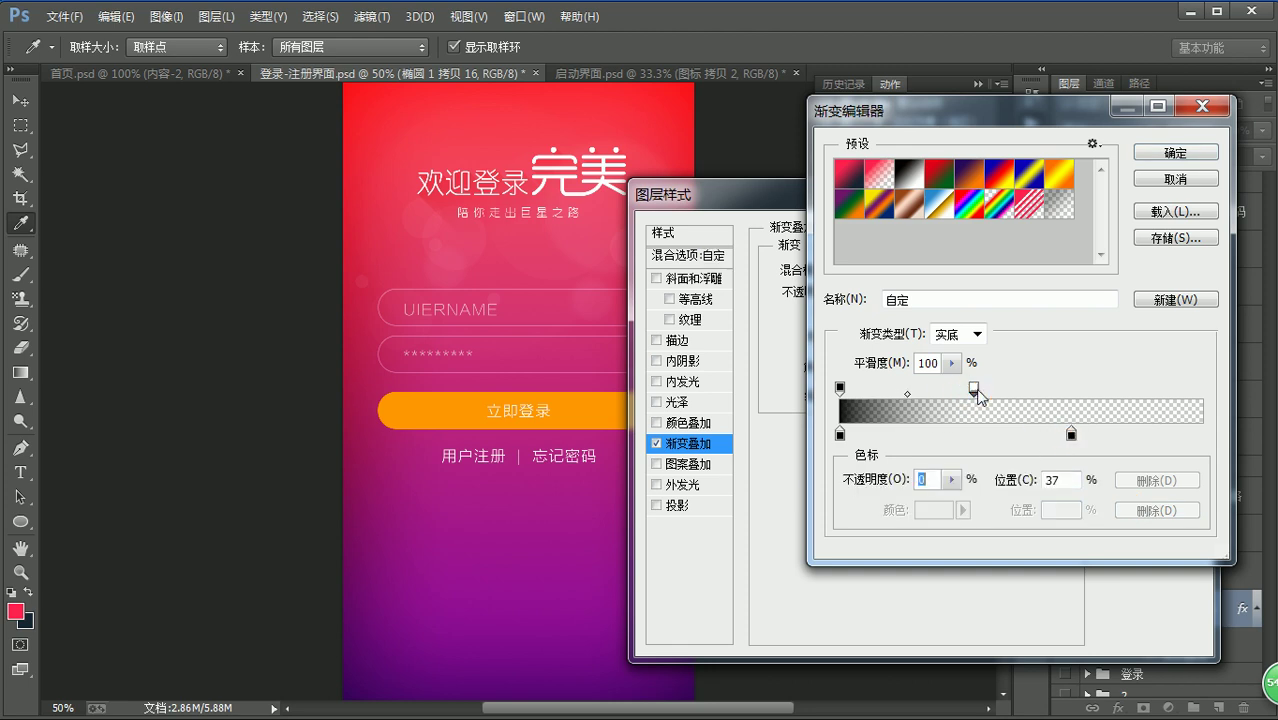
pyautogui.press('Return')
pyautogui.press('Return')
# - Inspect the heading at 100% zoom and return the long shadow layer's own blend mode to 正常
pyautogui.press('z')
pyautogui.click(487, 47)
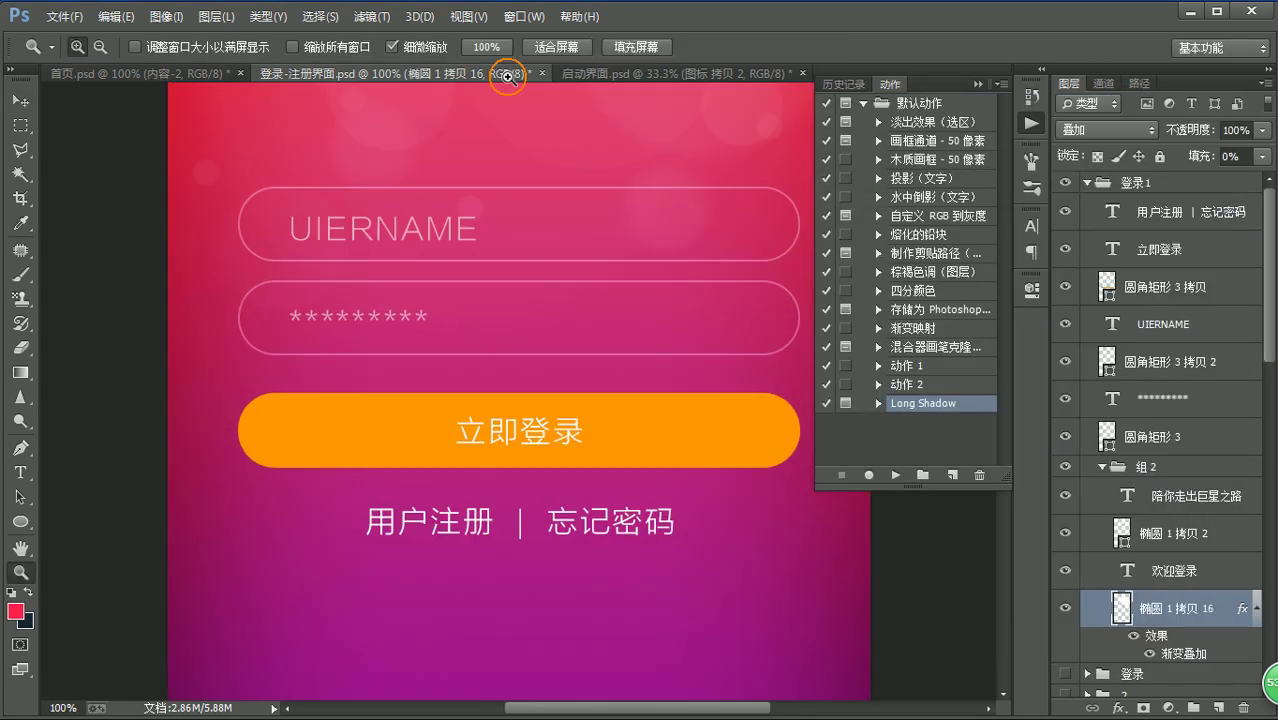
pyautogui.scroll(5, 579, 137)
pyautogui.press('v')
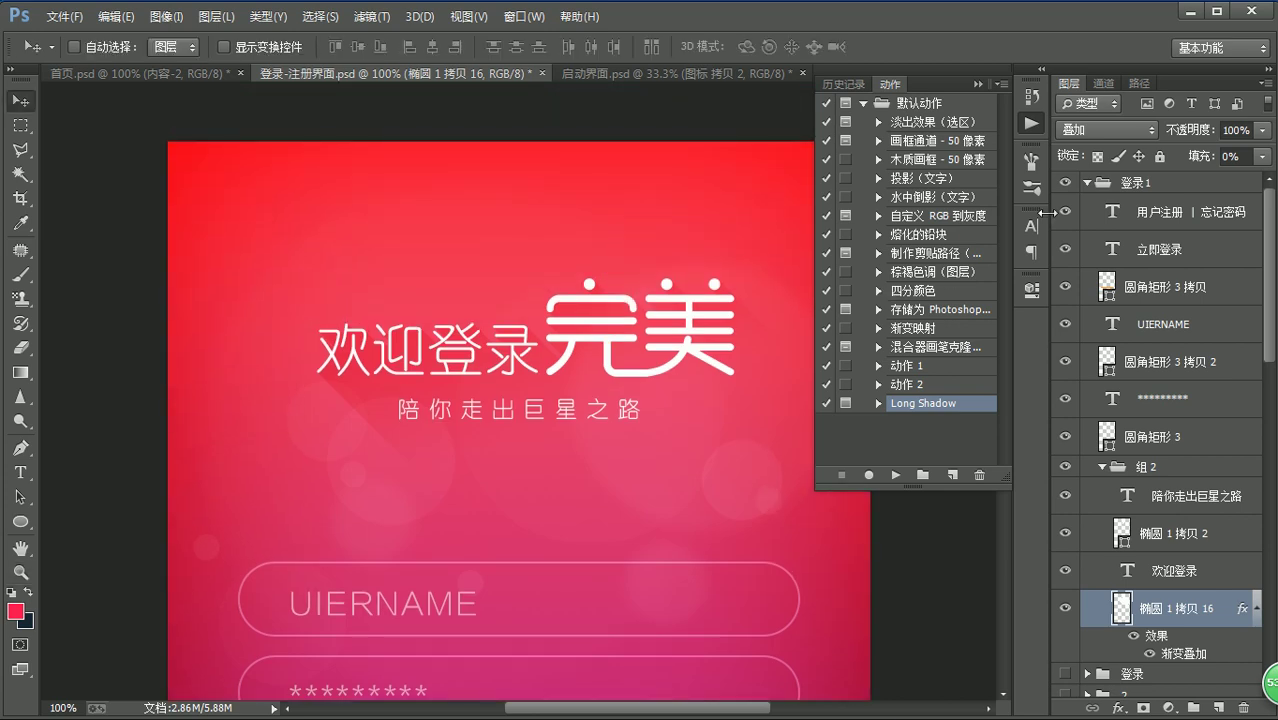
pyautogui.click(1108, 130)
pyautogui.click(1072, 150)
# - Set the shadow's gradient overlay effect to the 正常 blend mode with 100% opacity
pyautogui.doubleClick(1229, 601)
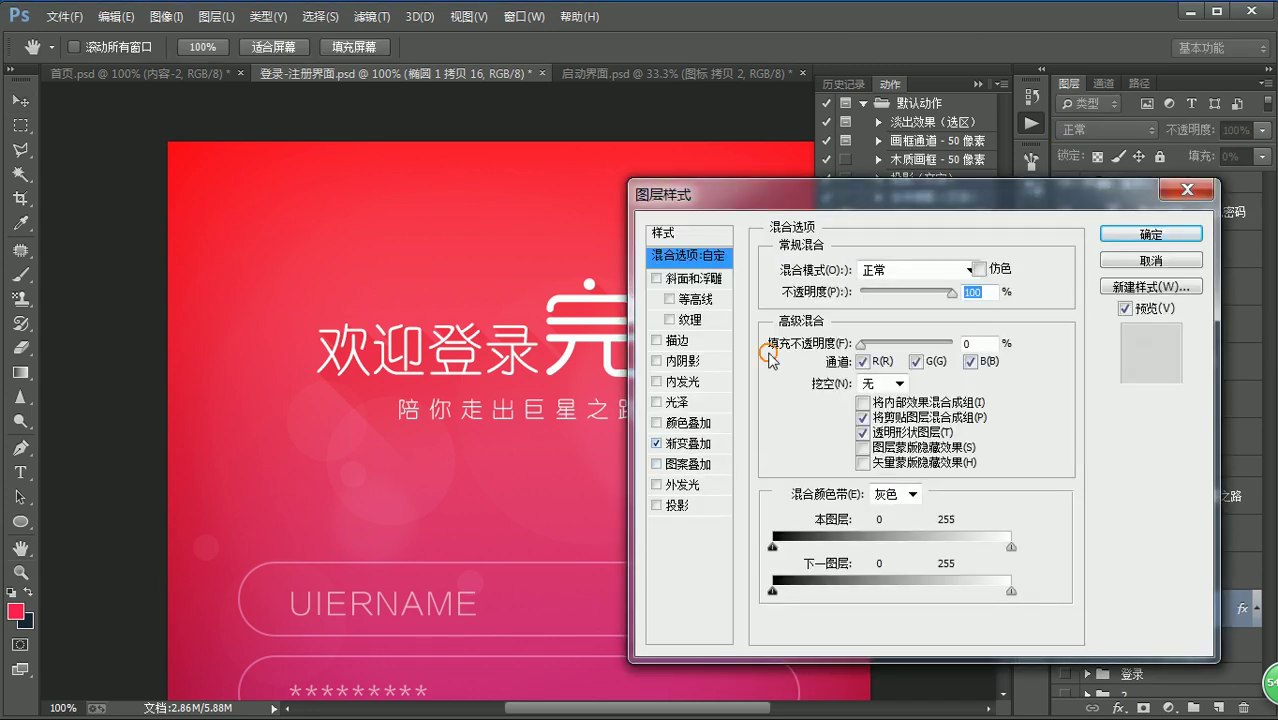
pyautogui.click(690, 443)
pyautogui.click(952, 270)
pyautogui.click(888, 281)
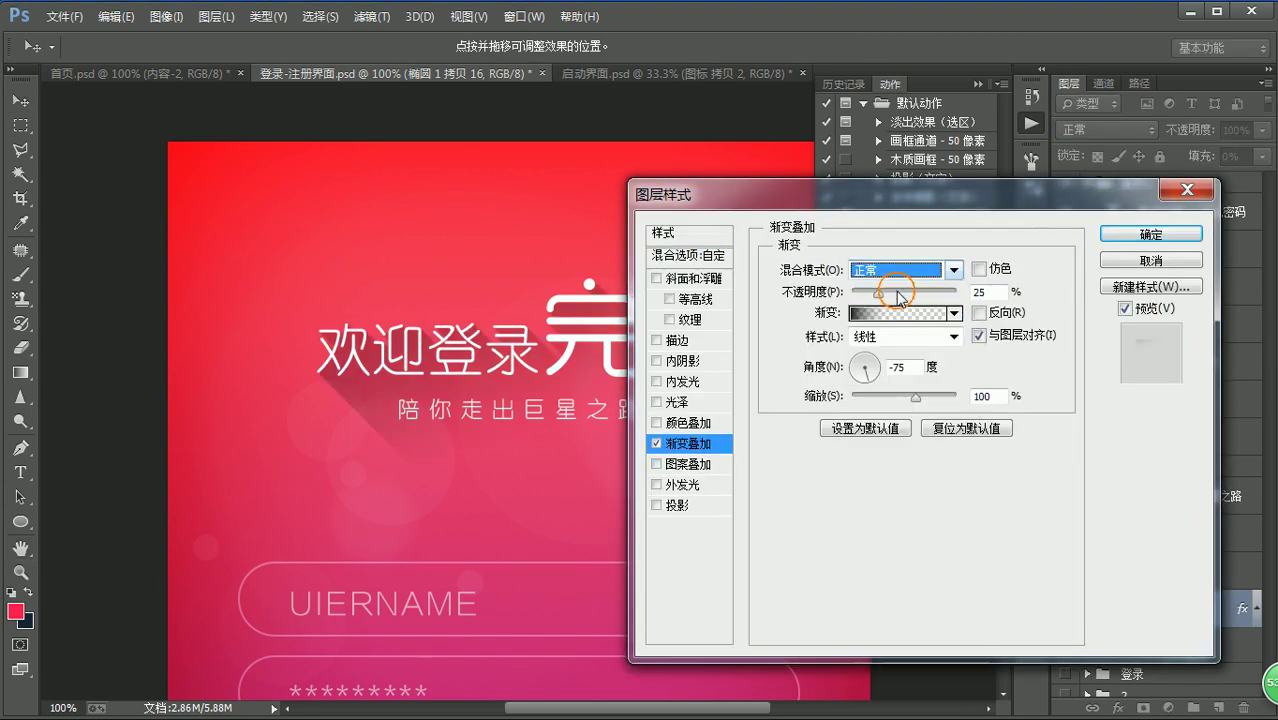
pyautogui.moveTo(878, 297); pyautogui.dragTo(885, 297)
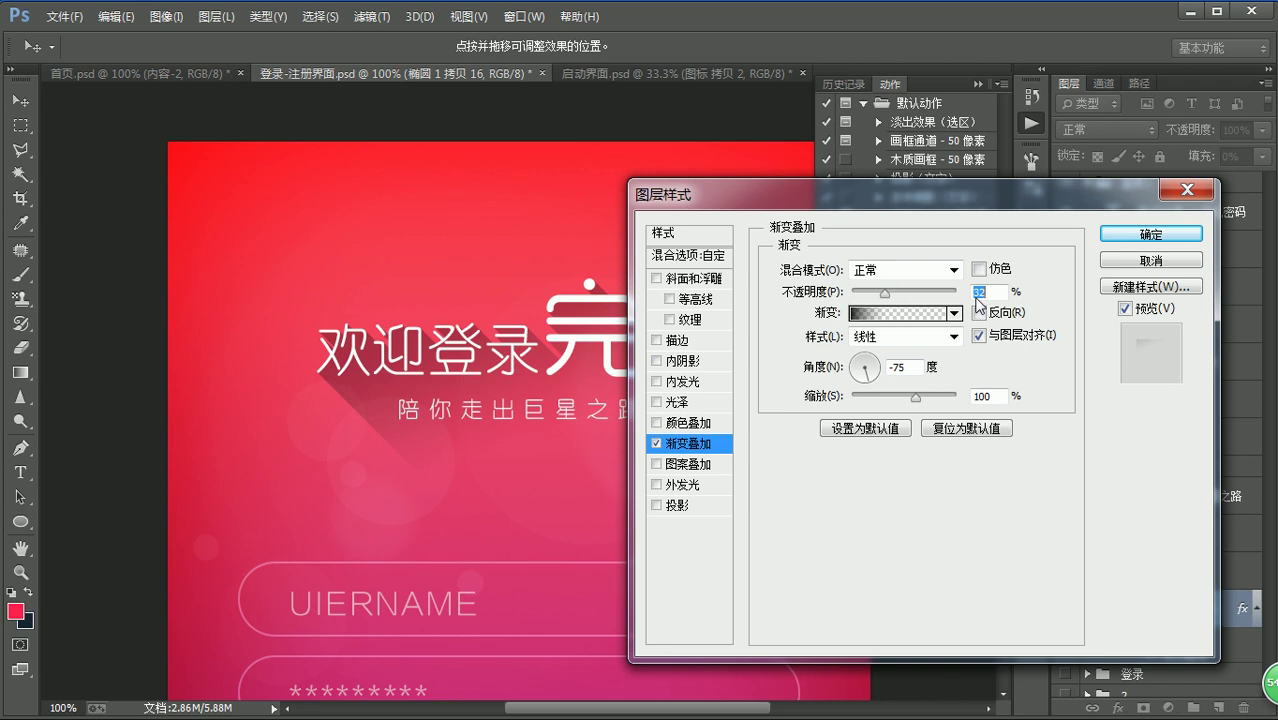
pyautogui.write('100')
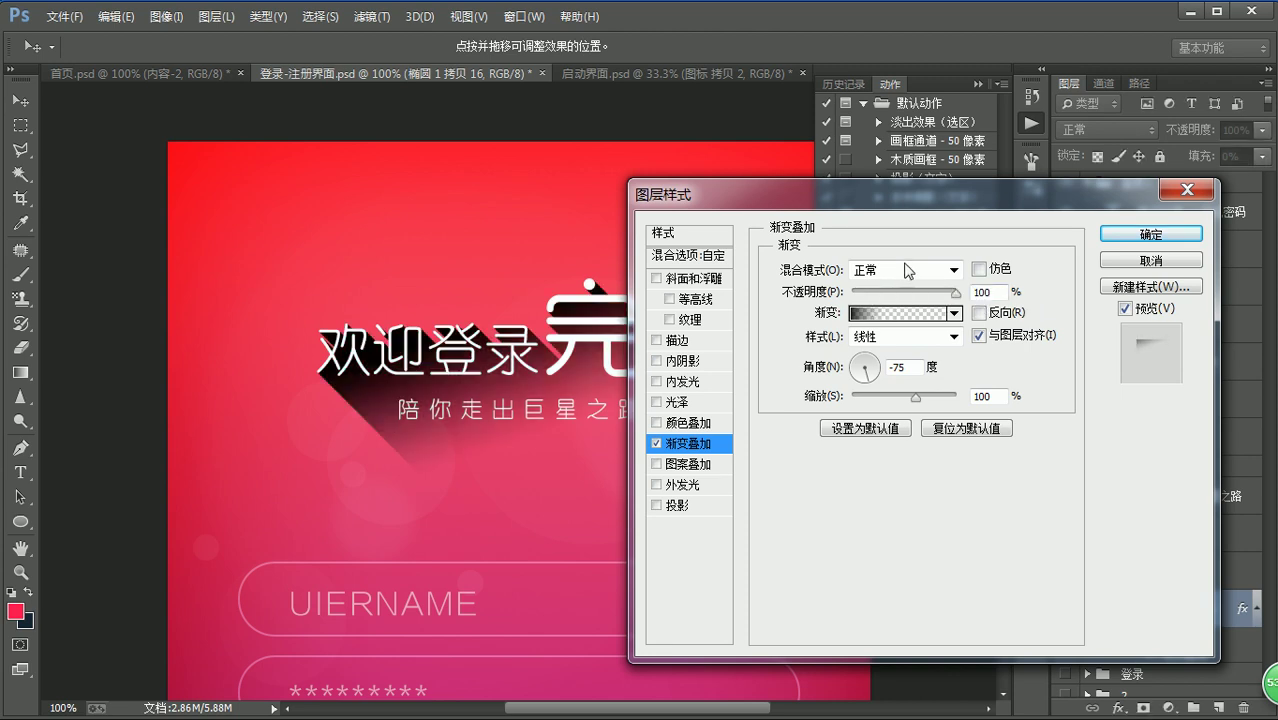
# - Give the shadow's gradient overlay the 叠加 blend mode at 50% opacity, apply it, and collapse the actions list
pyautogui.click(940, 270)
pyautogui.click(893, 571)
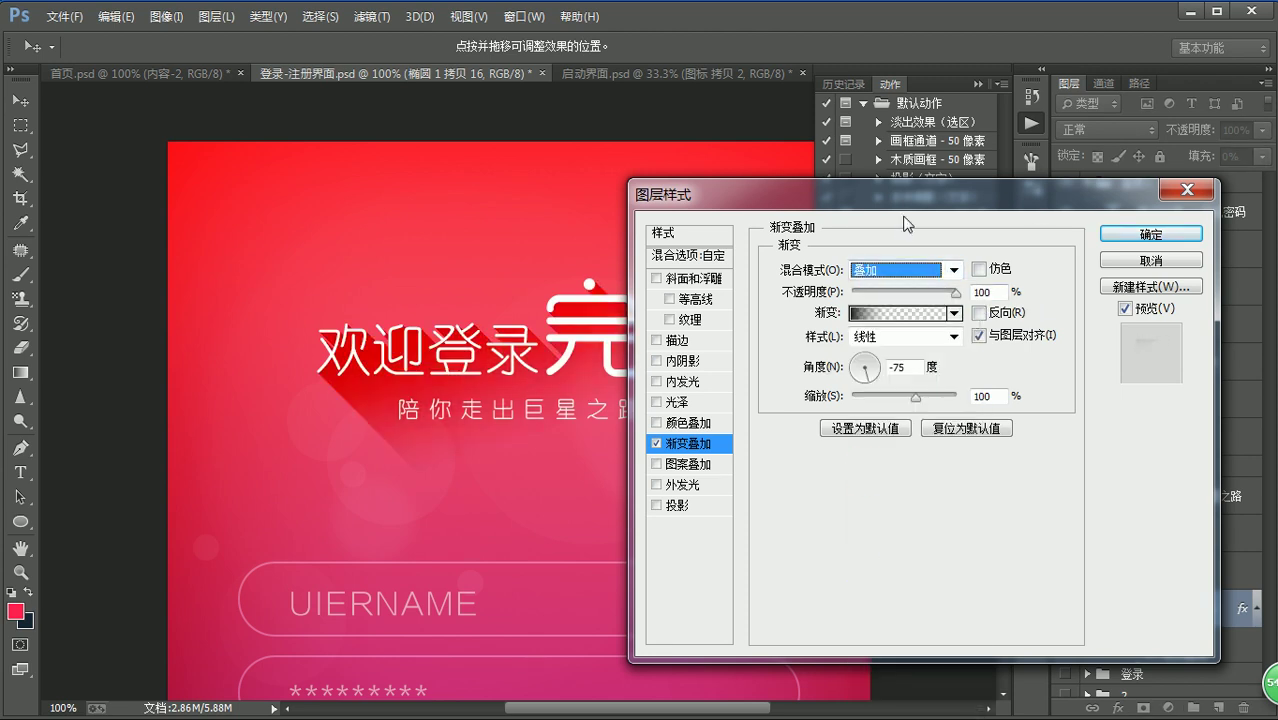
pyautogui.moveTo(925, 194); pyautogui.dragTo(1040, 204)
pyautogui.click(1011, 301)
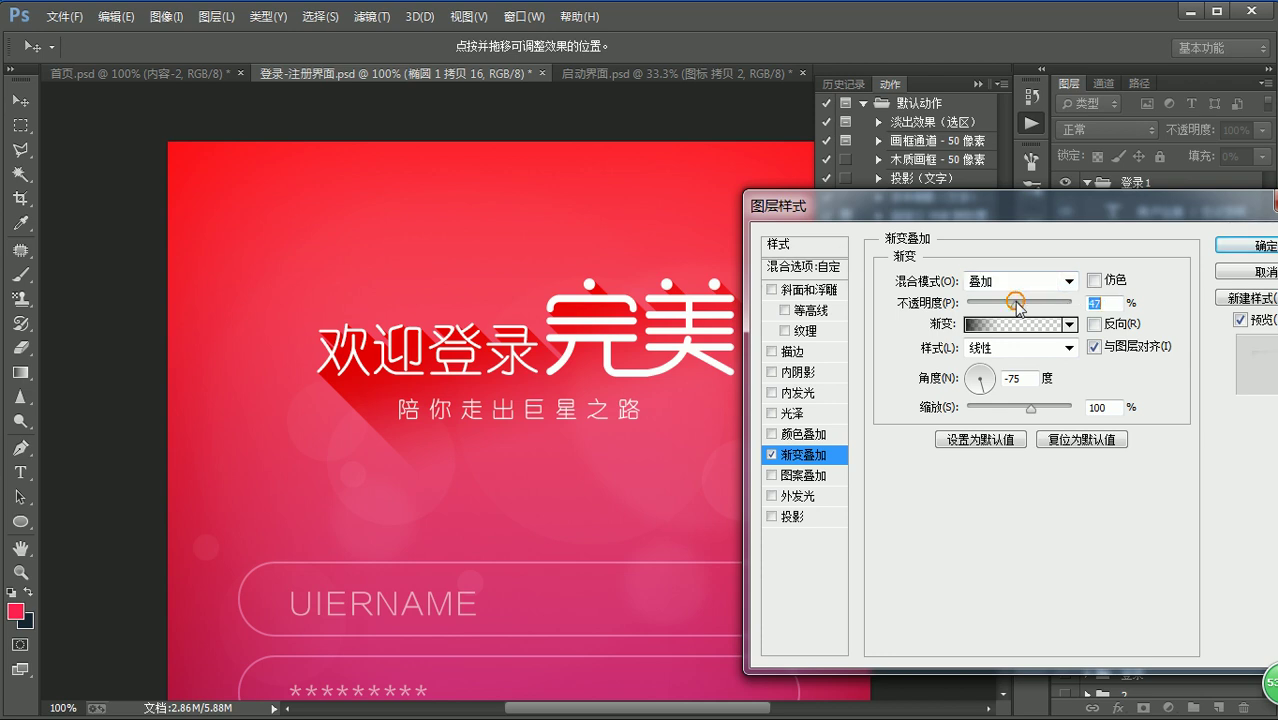
pyautogui.moveTo(1012, 301); pyautogui.dragTo(1007, 302)
pyautogui.click(1021, 313)
pyautogui.write('50')
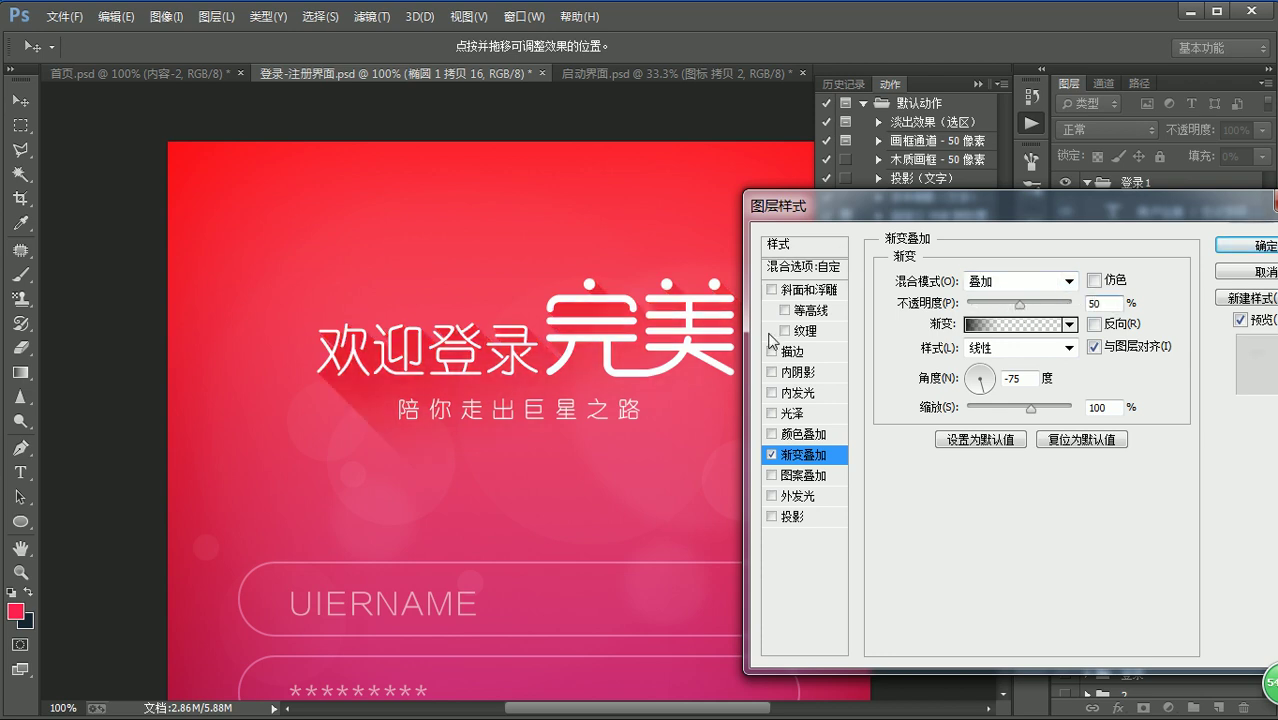
pyautogui.press('Return')
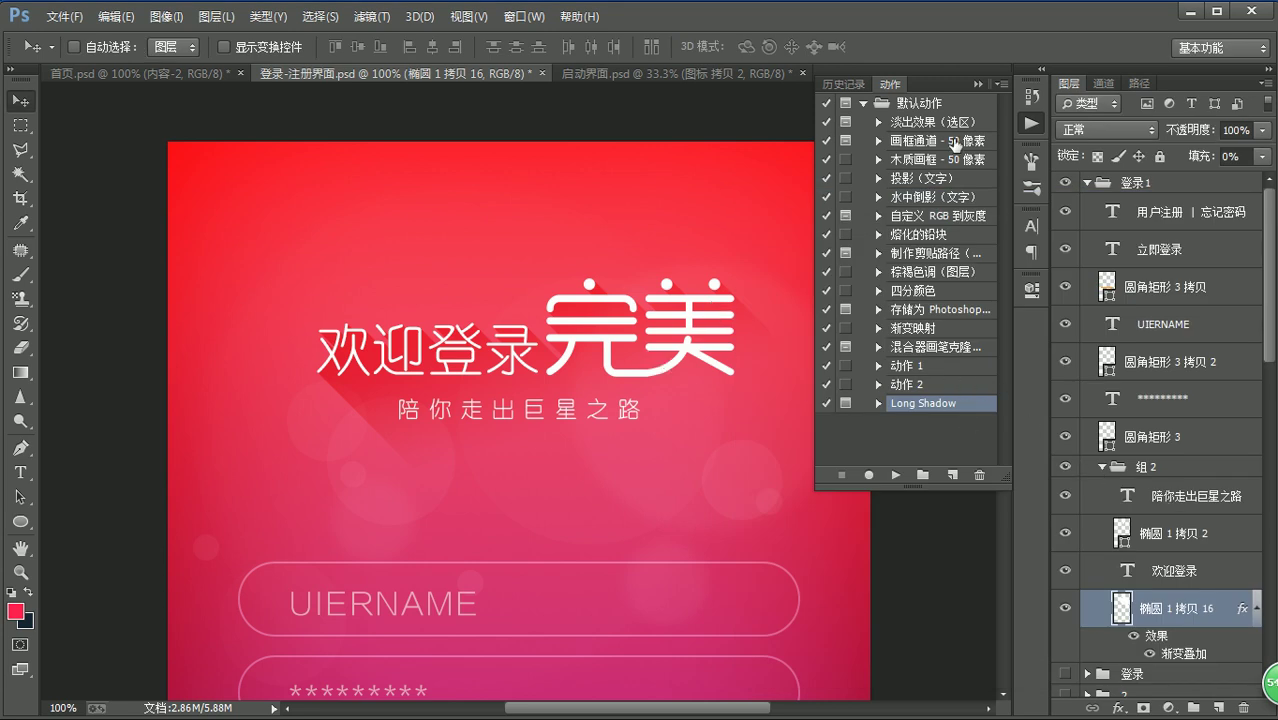
pyautogui.click(1035, 126)
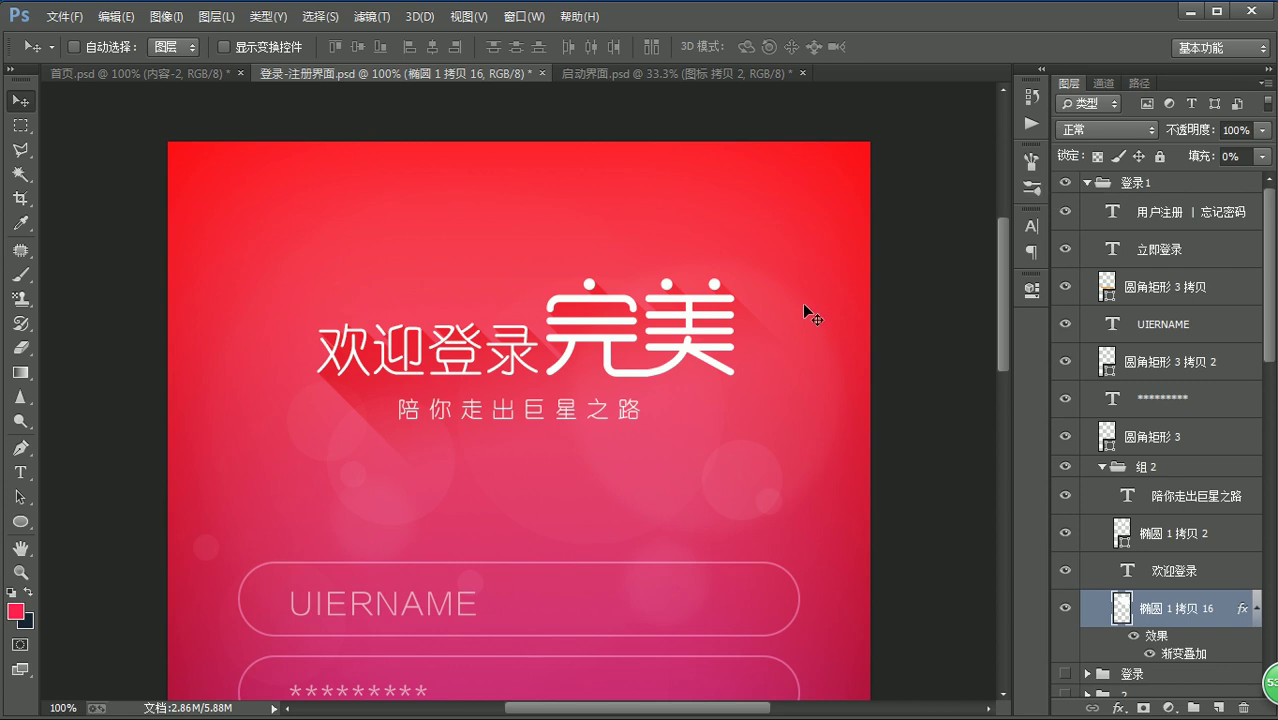
# - Set the tagline 陪你走出巨星之路 to 26 pt and move it slightly down, away from the heading
pyautogui.scroll(-4, 661, 397)
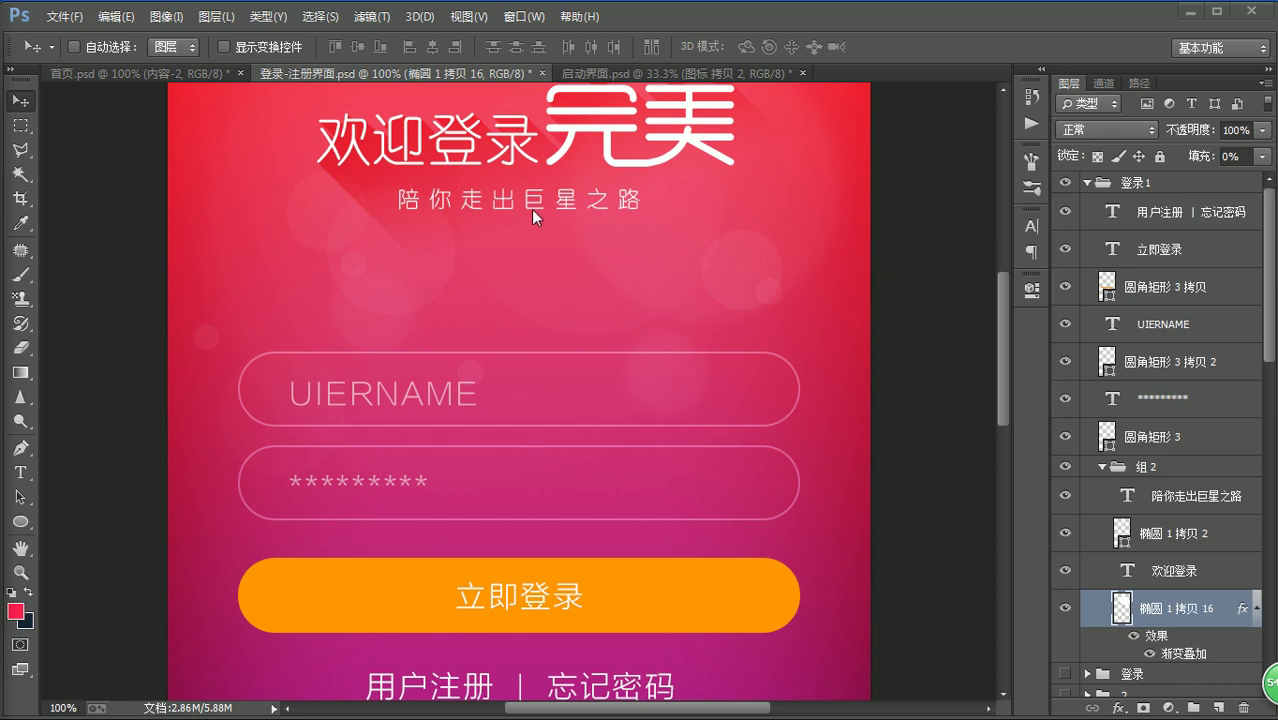
pyautogui.doubleClick(587, 200)
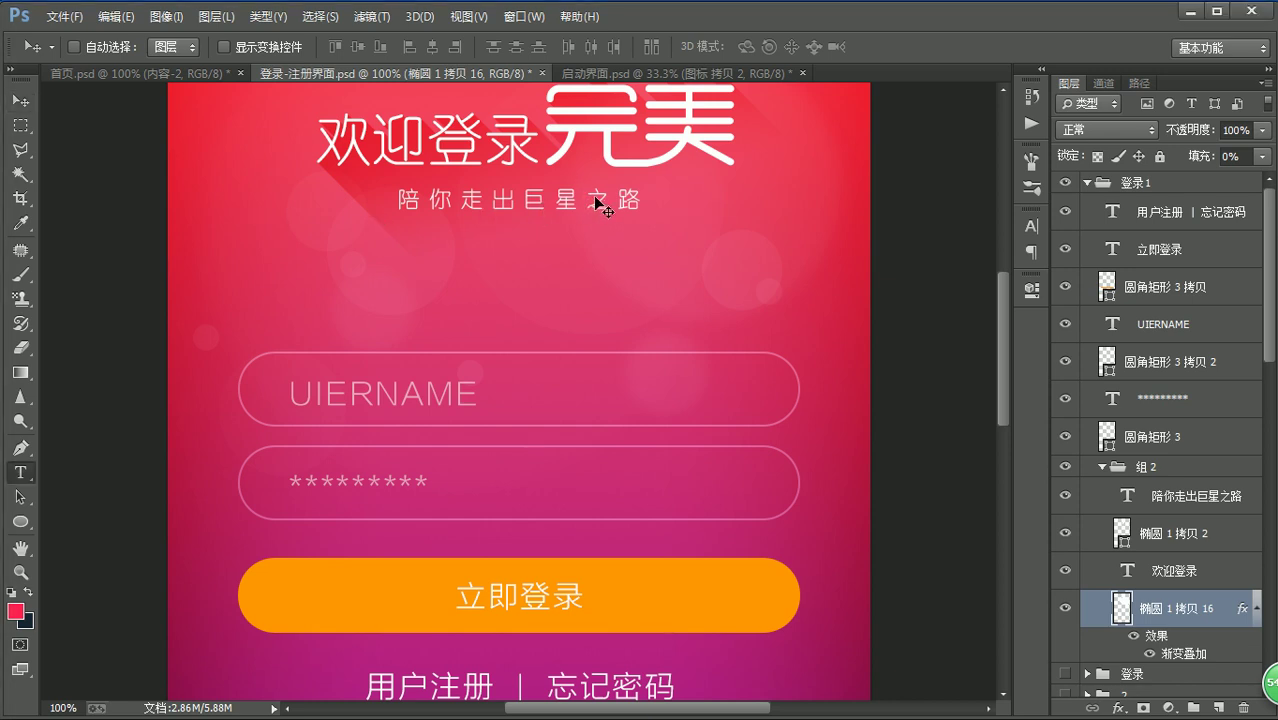
pyautogui.click(352, 47)
pyautogui.write('26')
pyautogui.press('Return')
pyautogui.click(22, 101)
pyautogui.moveTo(592, 206); pyautogui.dragTo(590, 222)
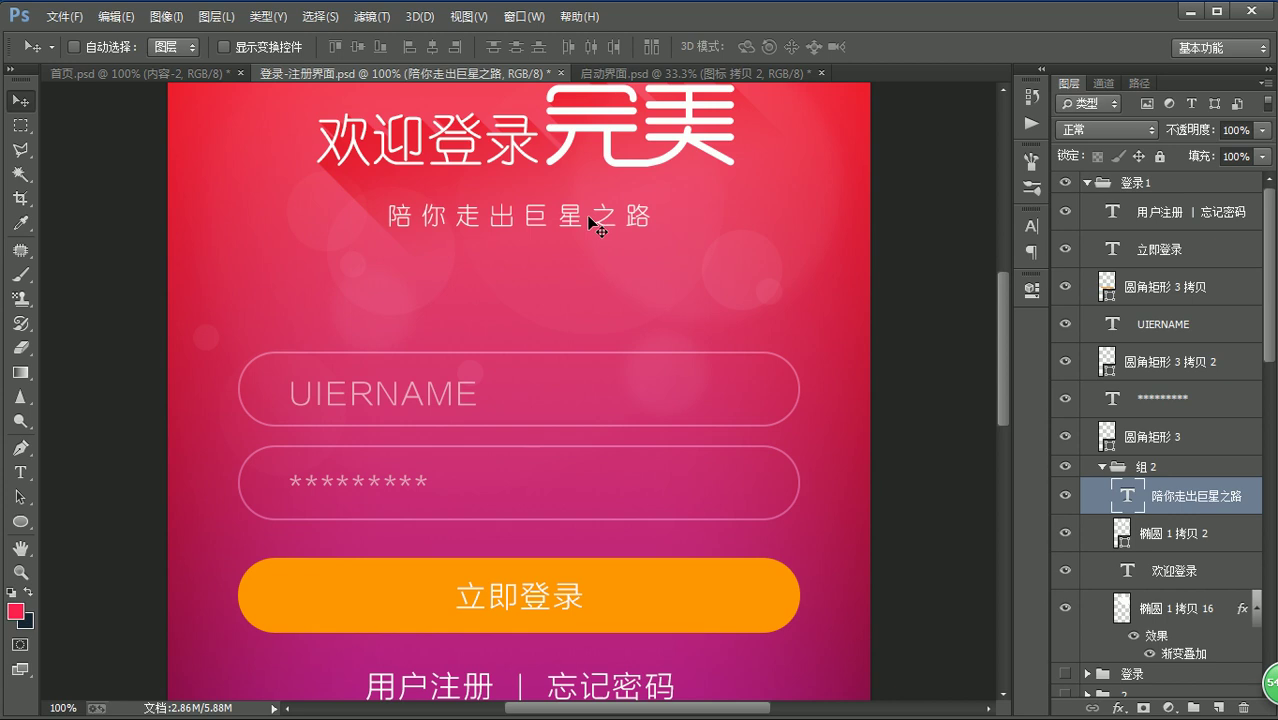
# - Review the whole login screen and check the username field's outline by hiding and showing its layer 圆角矩形 3 拷贝 2
pyautogui.scroll(-3, 590, 318)
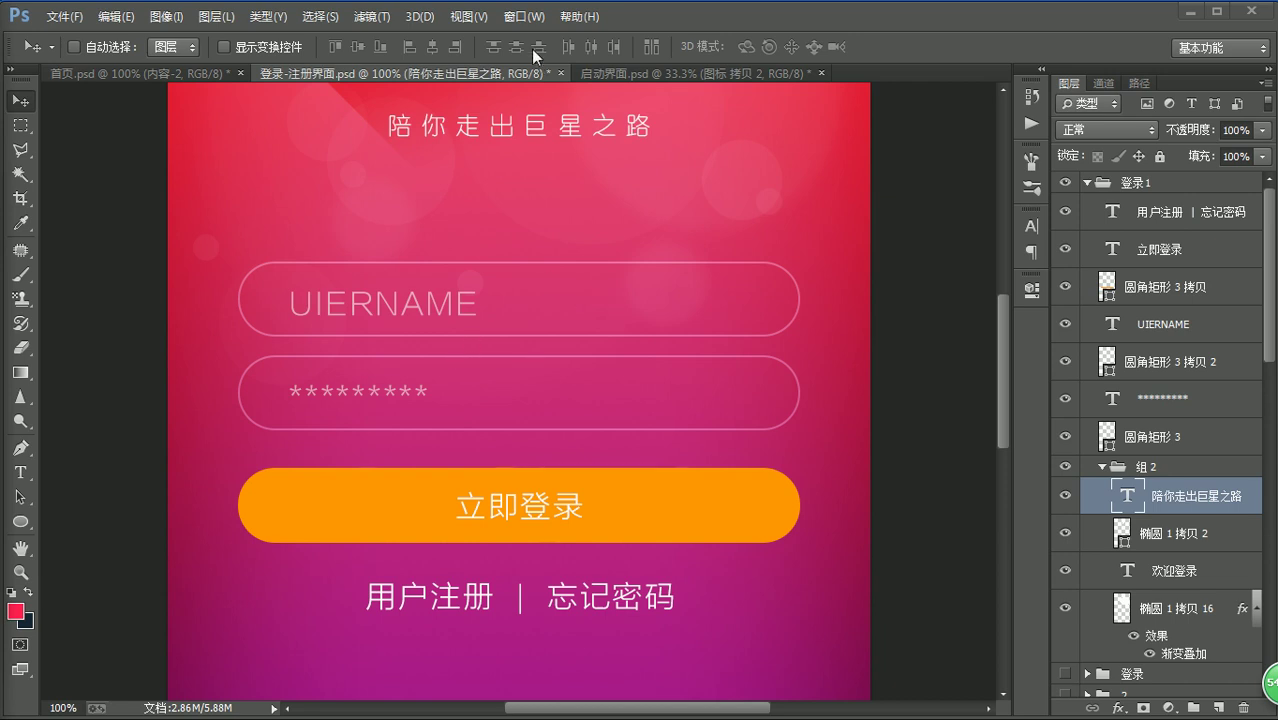
pyautogui.press('z')
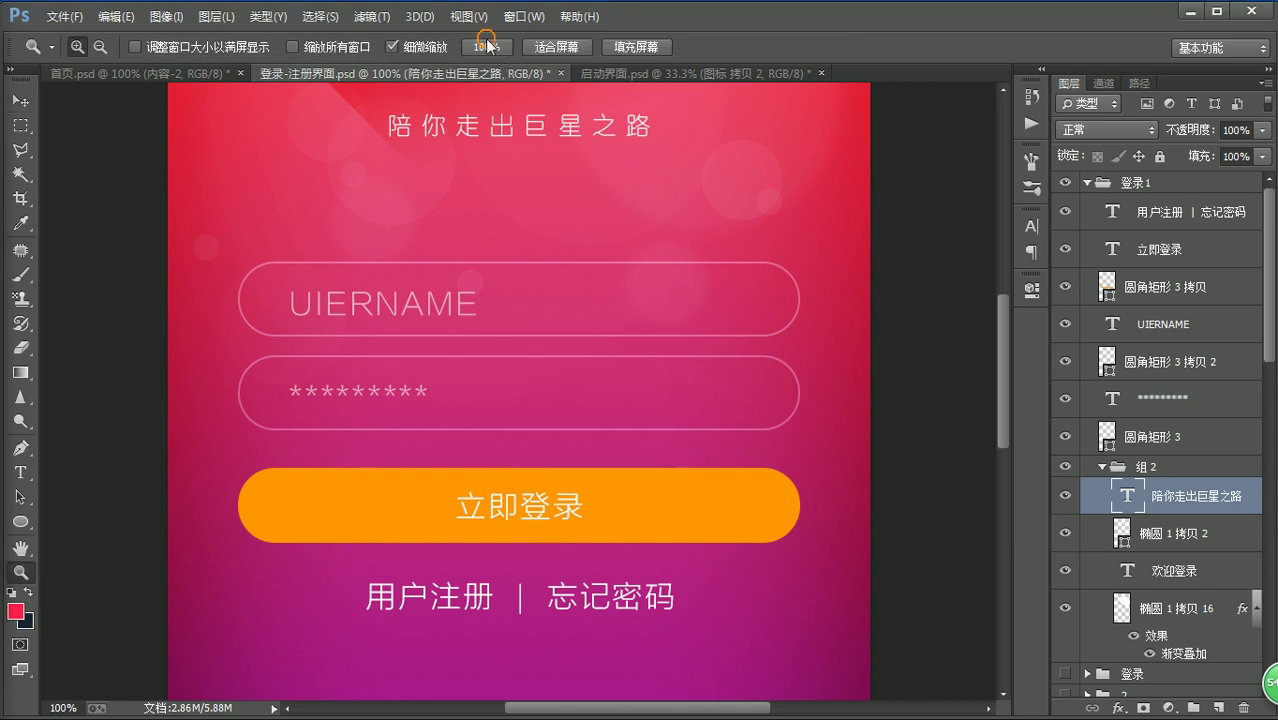
pyautogui.click(556, 47)
pyautogui.press('v')
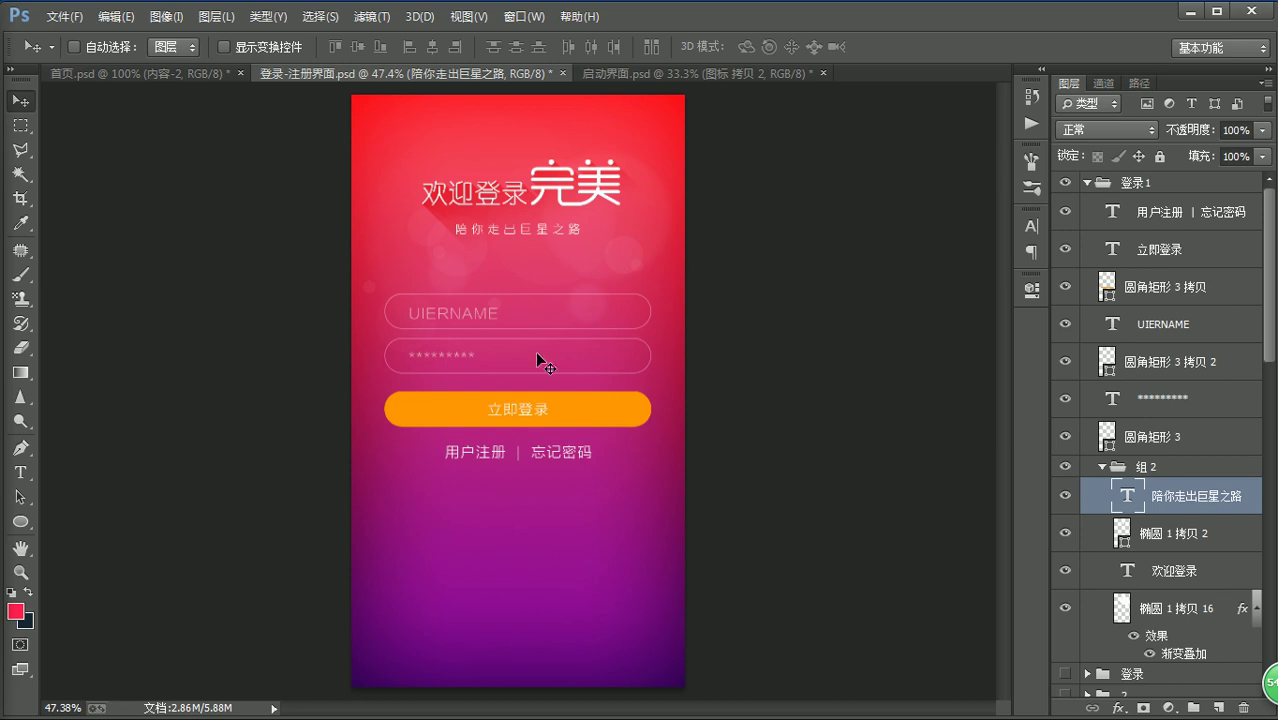
pyautogui.click(1086, 183)
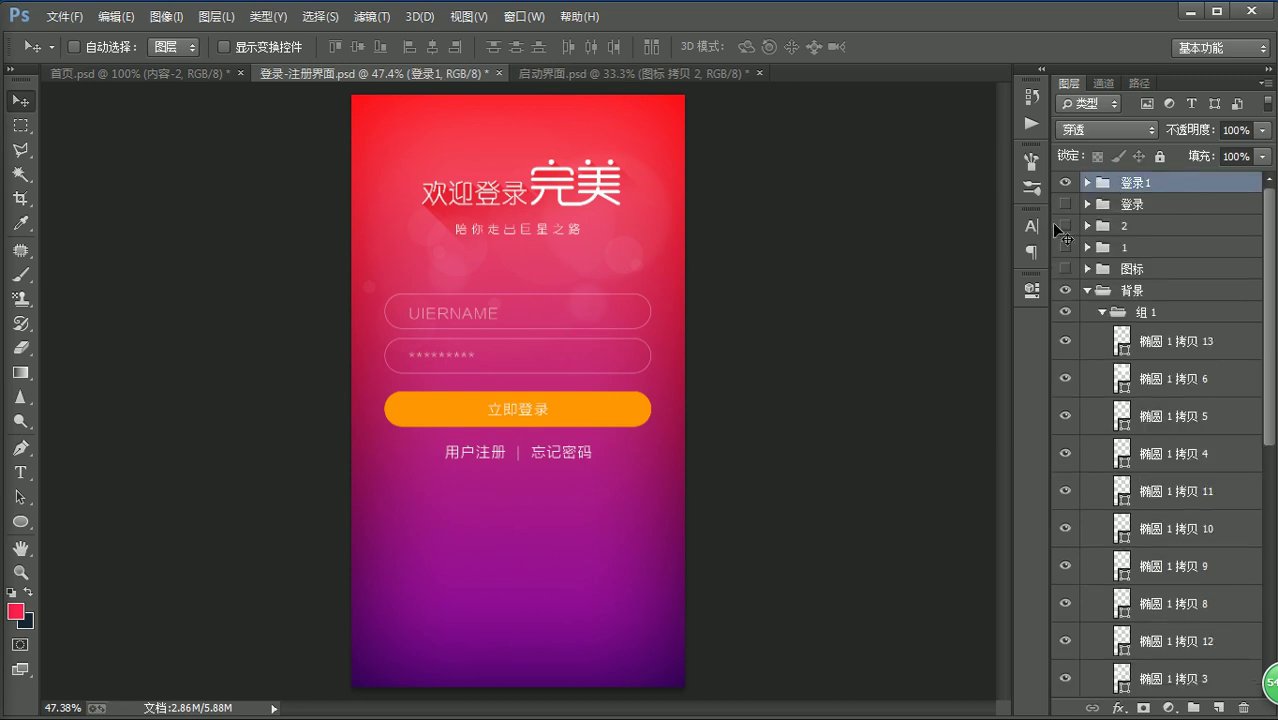
pyautogui.keyDown('ctrl'); pyautogui.click(589, 321); pyautogui.keyUp('ctrl')
pyautogui.click(1064, 361)
pyautogui.click(1064, 361)
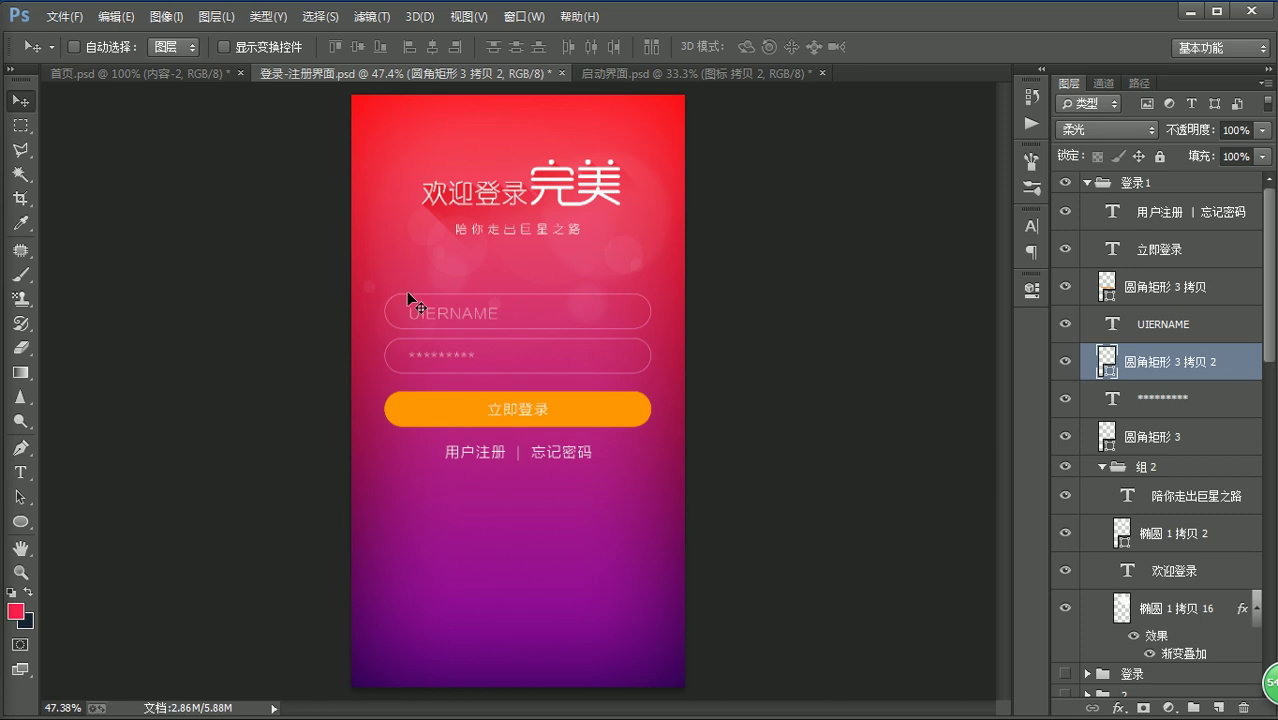
# - Set the 用户注册 | 忘记密码 text to 26 pt and widen the gaps around its divider
pyautogui.press('t')
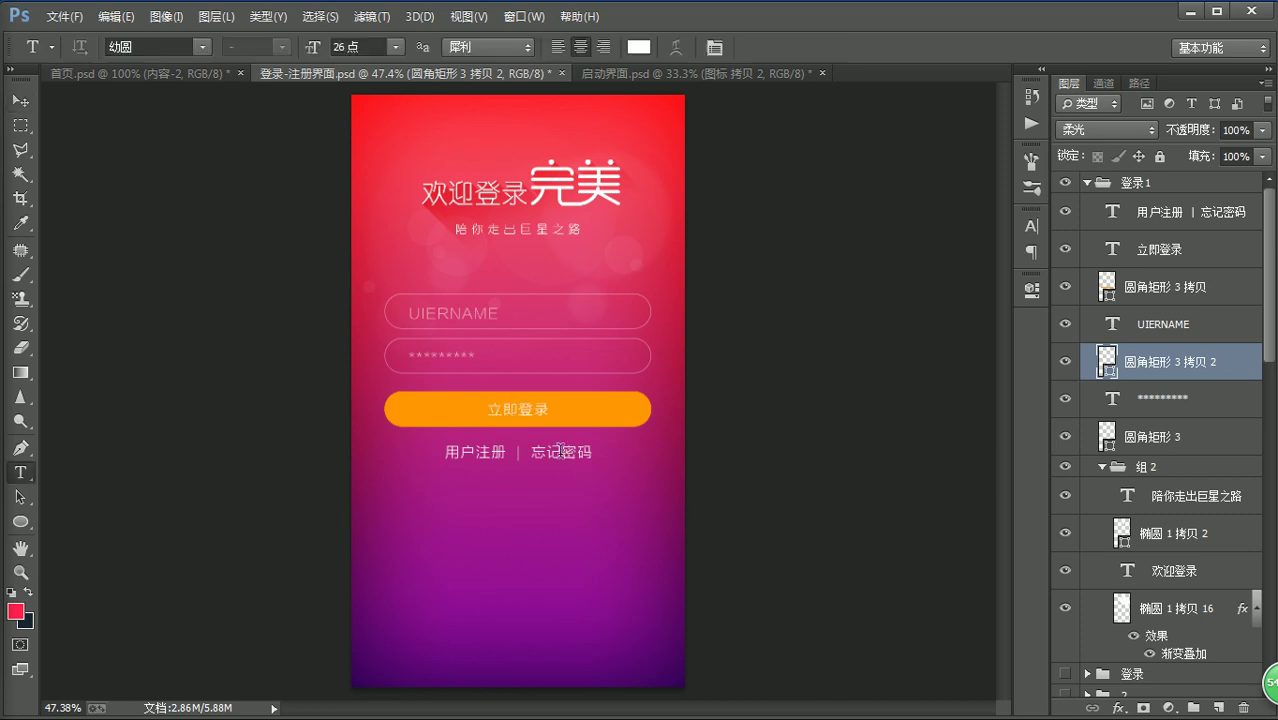
pyautogui.click(462, 455)
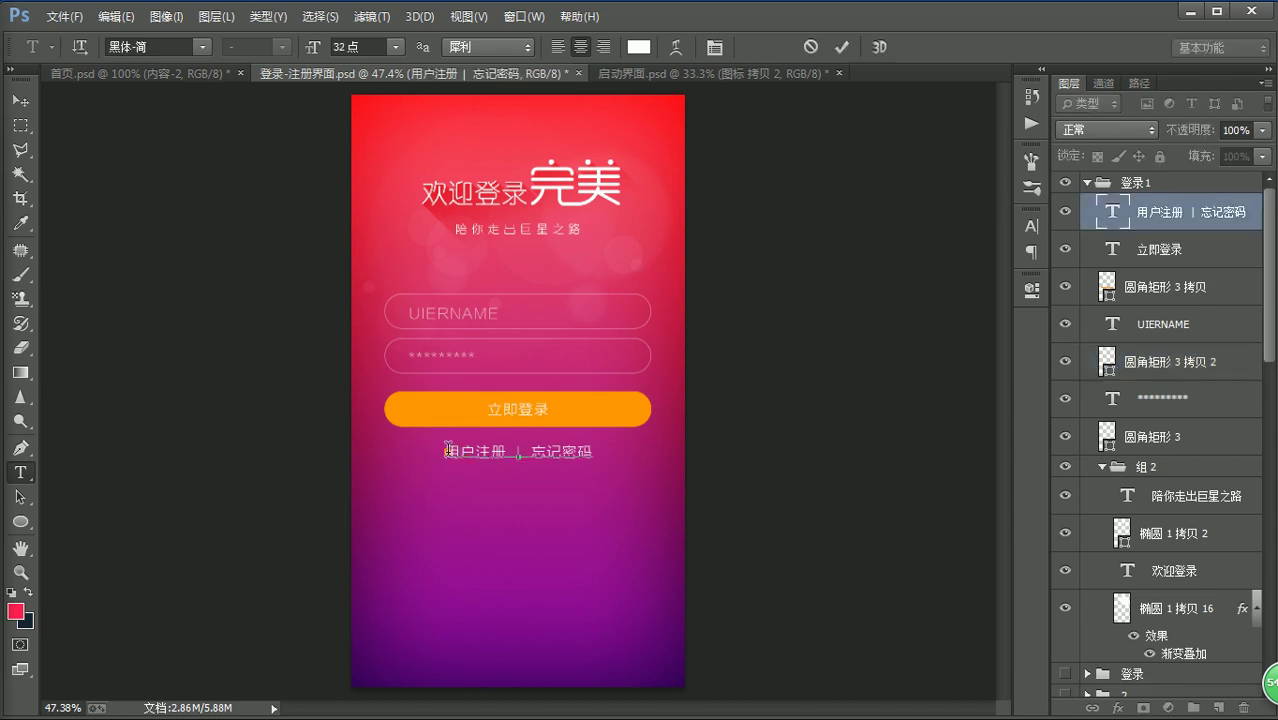
pyautogui.hotkey('ctrl', 'a')
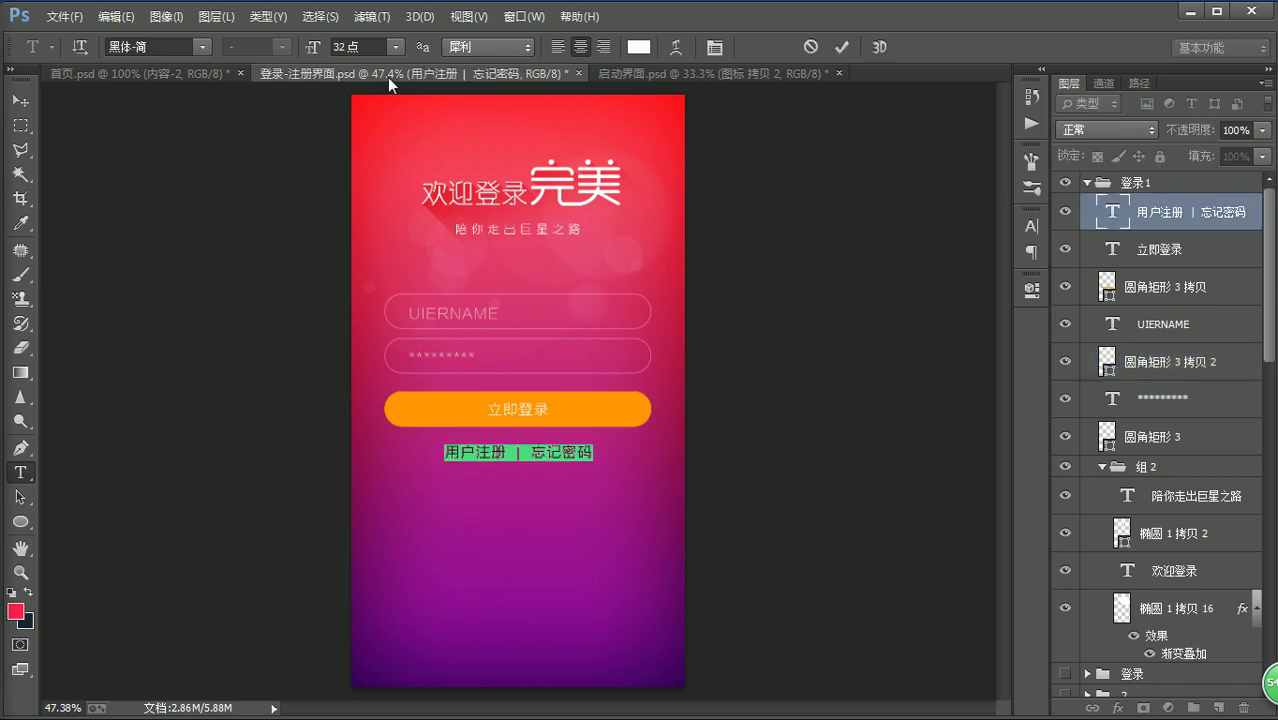
pyautogui.click(344, 46)
pyautogui.write('26')
pyautogui.press('Return')
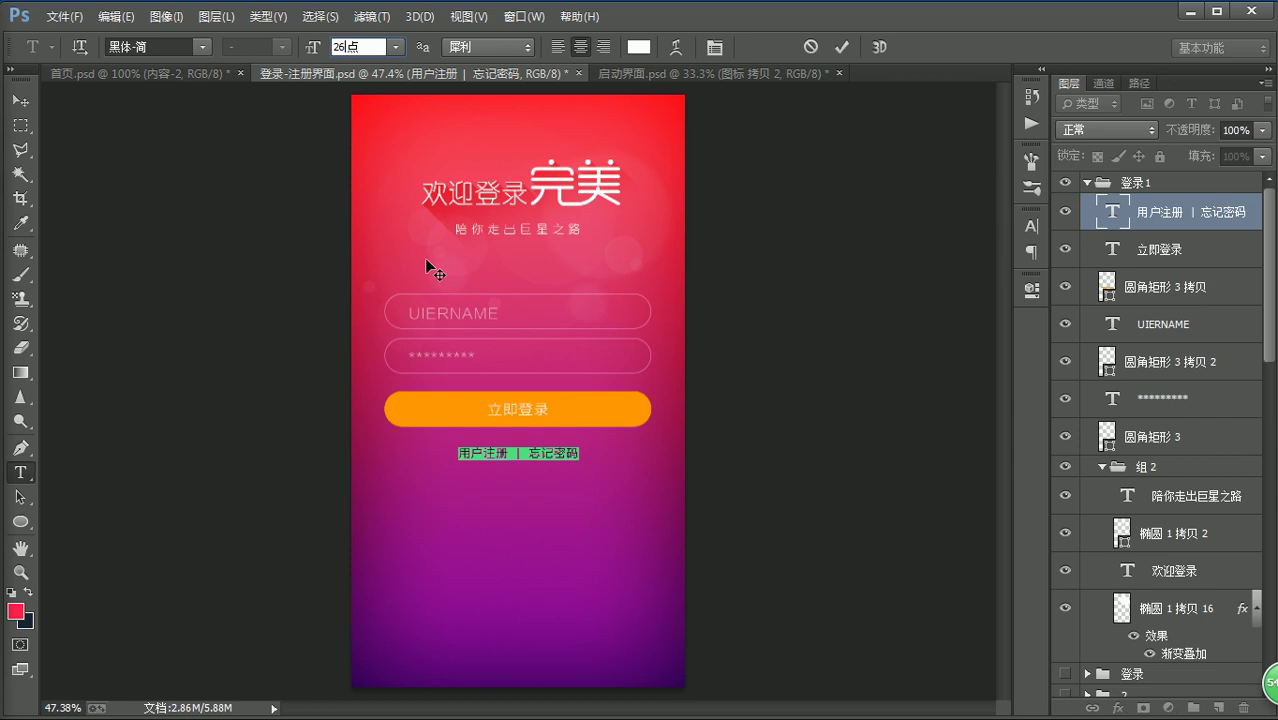
pyautogui.click(508, 455)
pyautogui.press('Right')
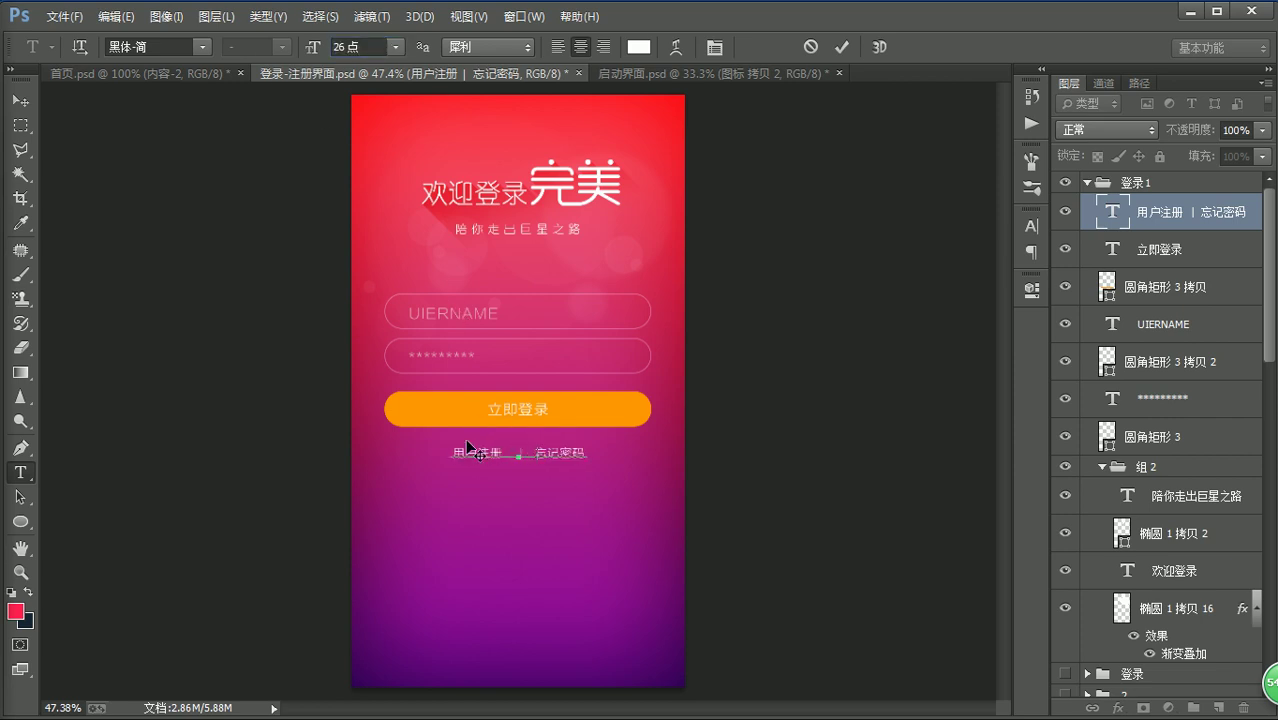
# - Finish editing the 用户注册 | 忘记密码 text and nudge it into place centred beneath the 立即登录 button
pyautogui.click(20, 100)
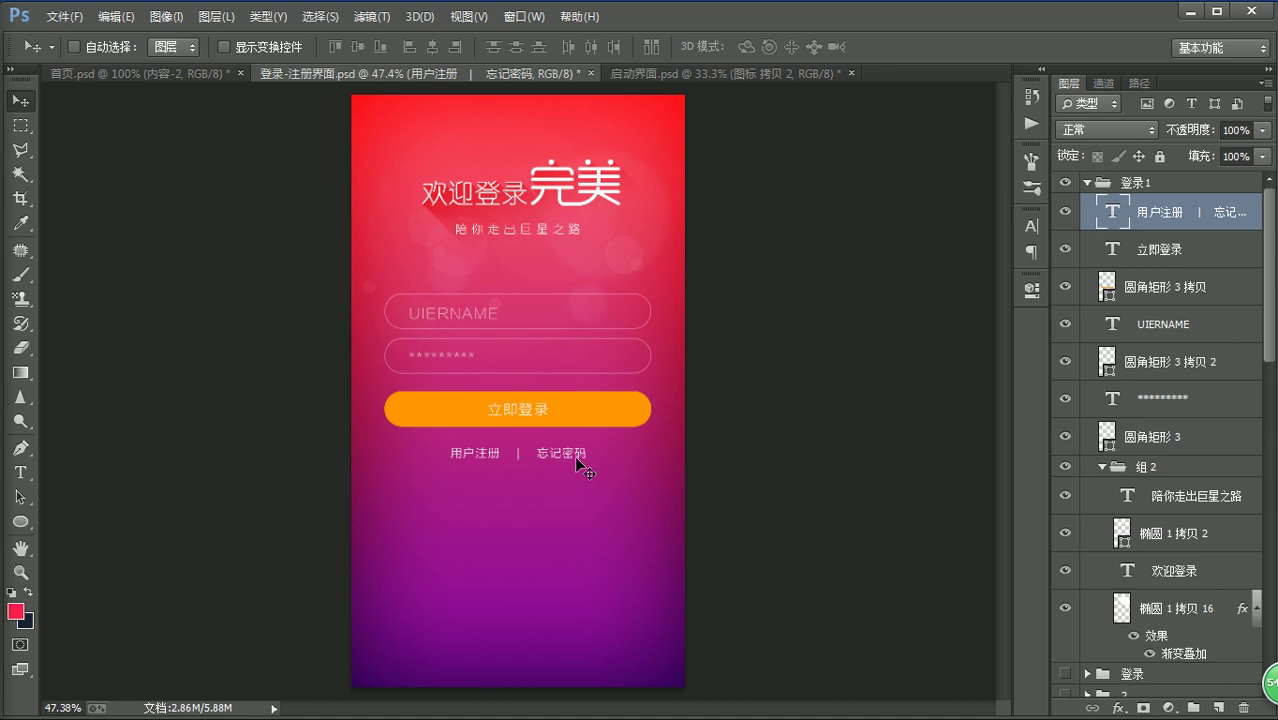
pyautogui.moveTo(576, 457); pyautogui.dragTo(566, 452)
pyautogui.press('z')
pyautogui.click(487, 47)
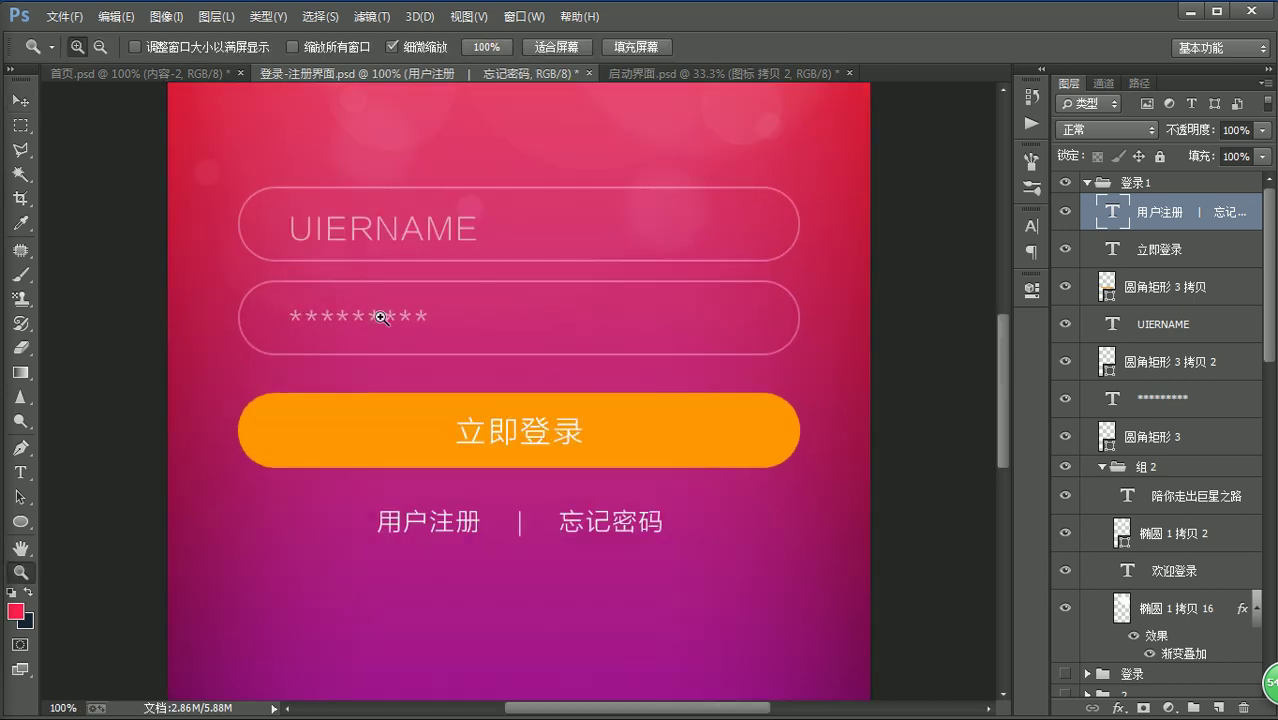
# - Shift the UIERNAME and asterisk placeholder texts together to the right, leaving room for icons at the start of both fields
pyautogui.press('h')
pyautogui.moveTo(339, 306); pyautogui.dragTo(405, 368)
pyautogui.press('v')
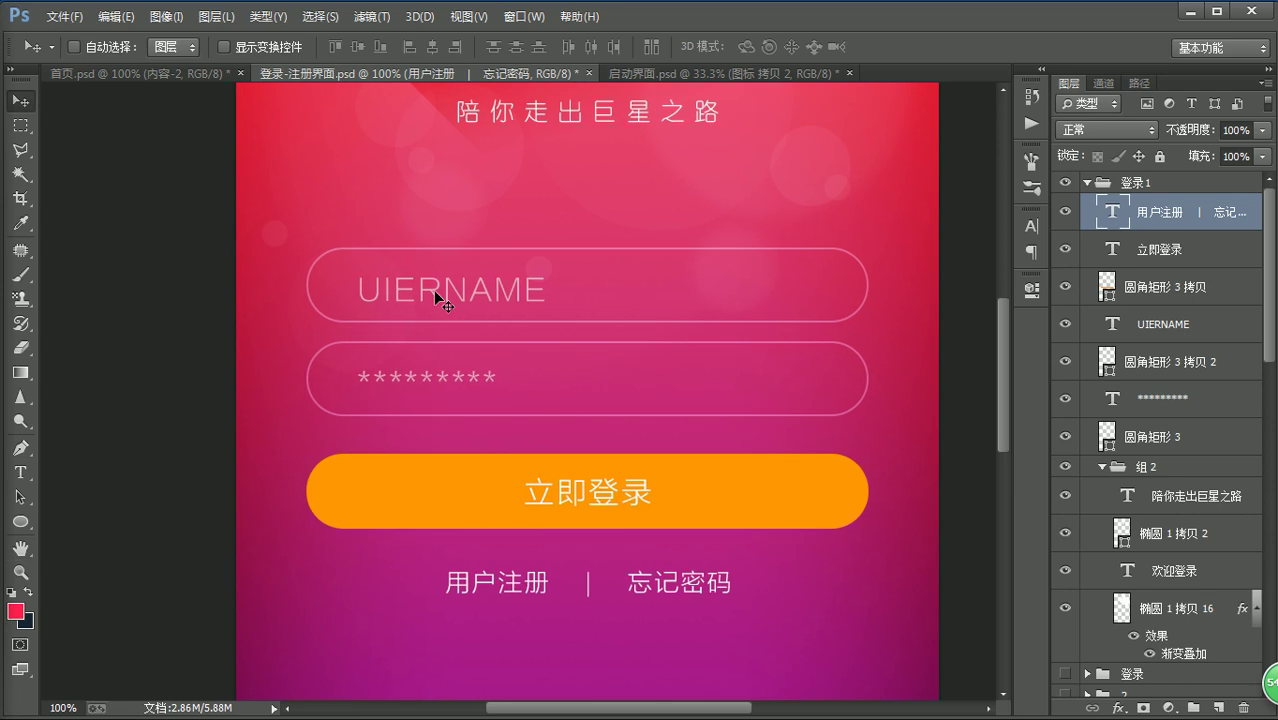
pyautogui.click(1087, 314)
pyautogui.keyDown('ctrl'); pyautogui.click(1177, 390); pyautogui.keyUp('ctrl')
pyautogui.moveTo(450, 325); pyautogui.dragTo(482, 324)
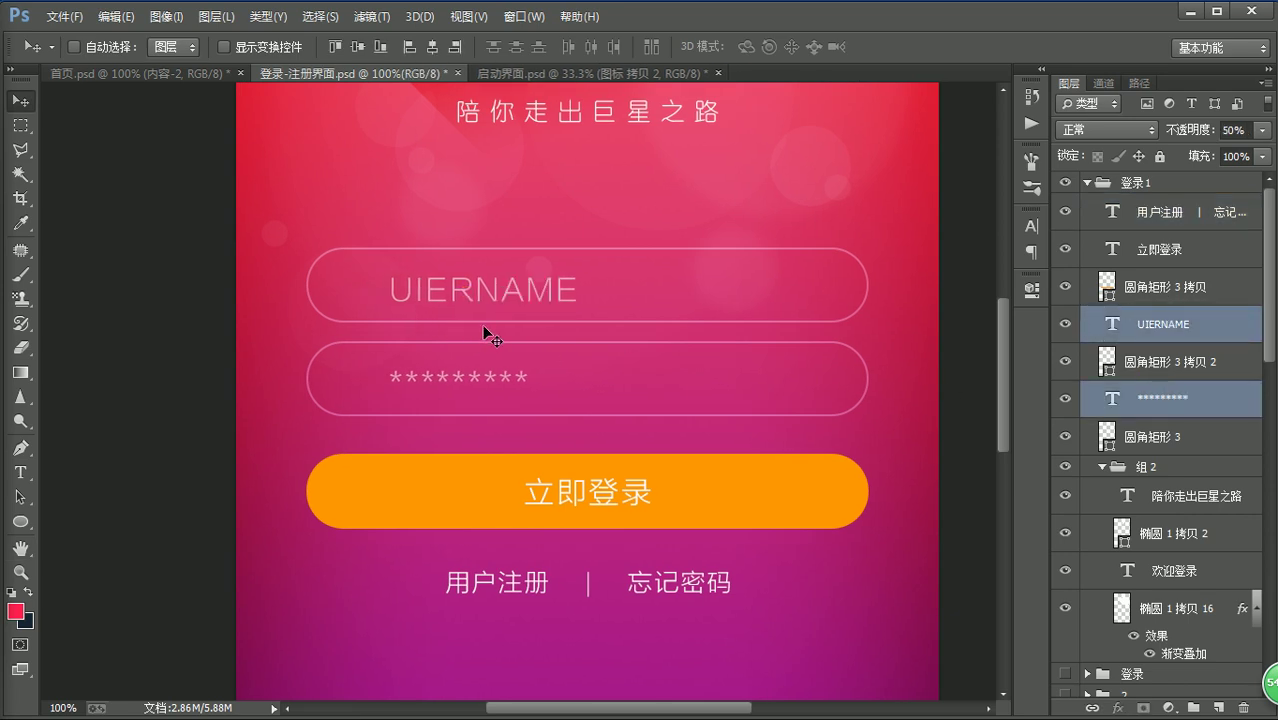
pyautogui.press('u')
pyautogui.press('v')
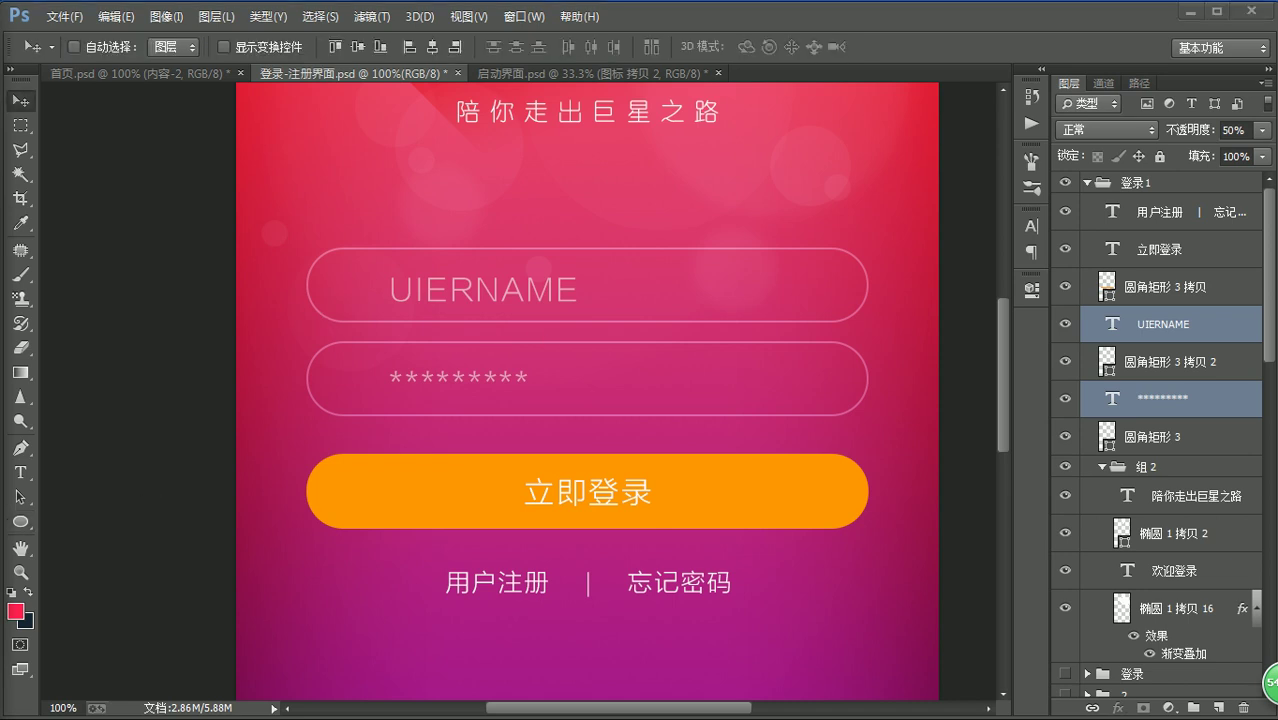
# - Switch to the browser and examine how the reference app login screens design their username and password fields and icons
pyautogui.hotkey('alt', 'Tab')
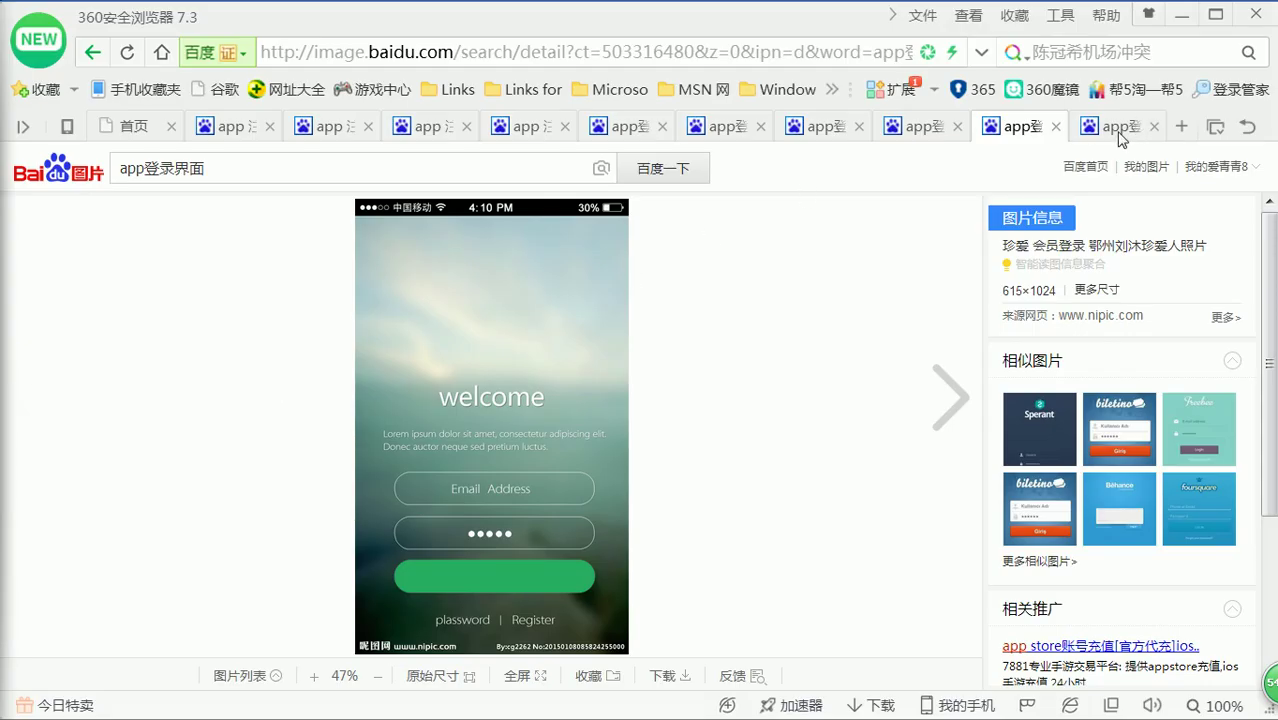
pyautogui.press('Right')
pyautogui.click(915, 126)
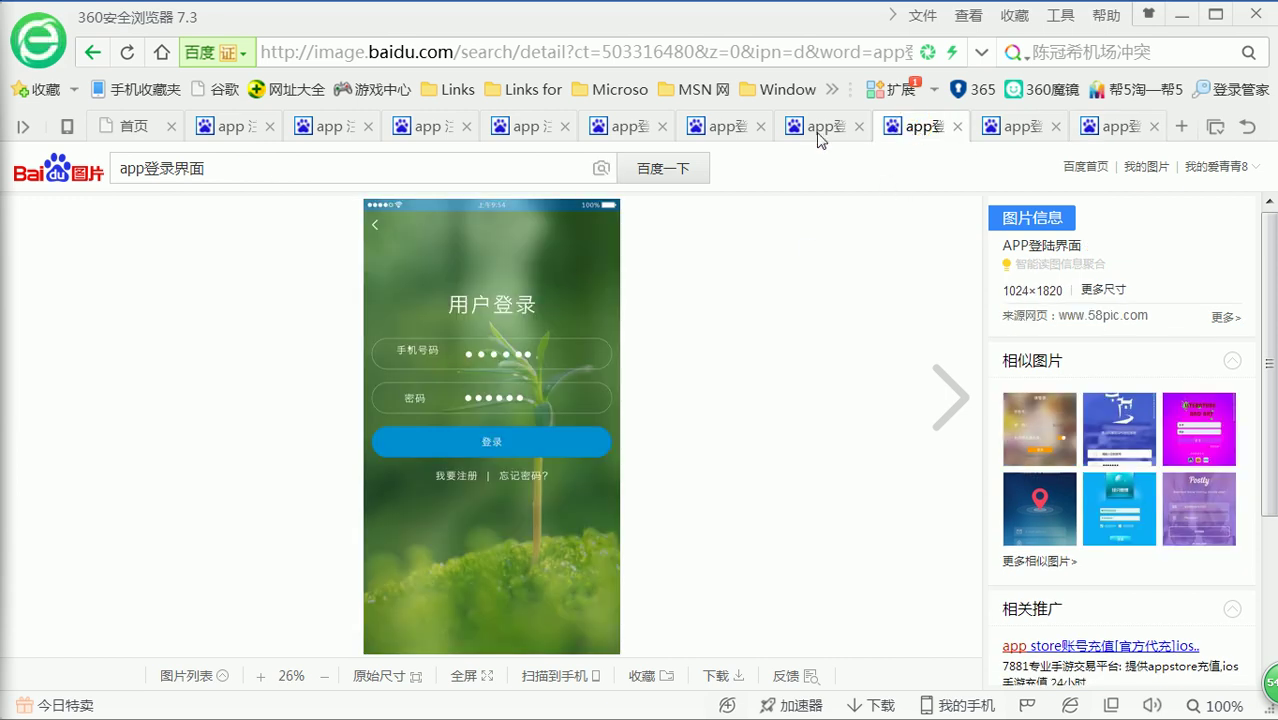
pyautogui.click(818, 128)
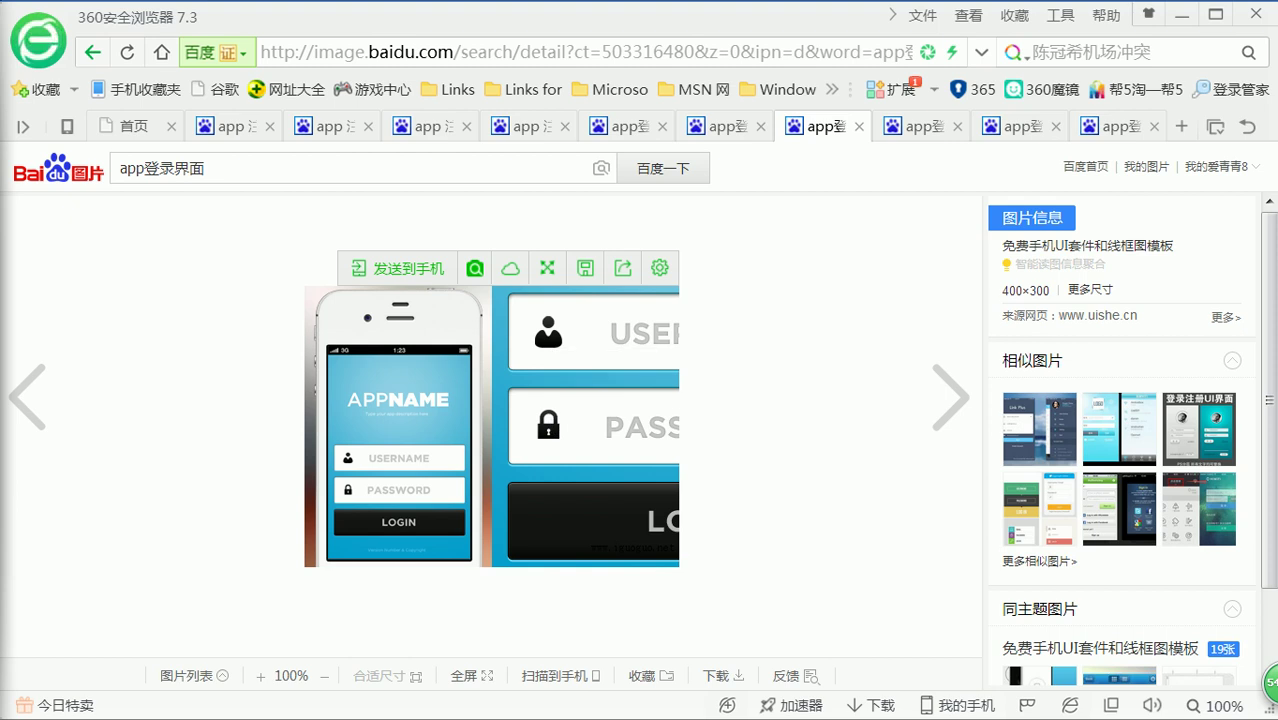
pyautogui.hotkey('alt', 'Tab')
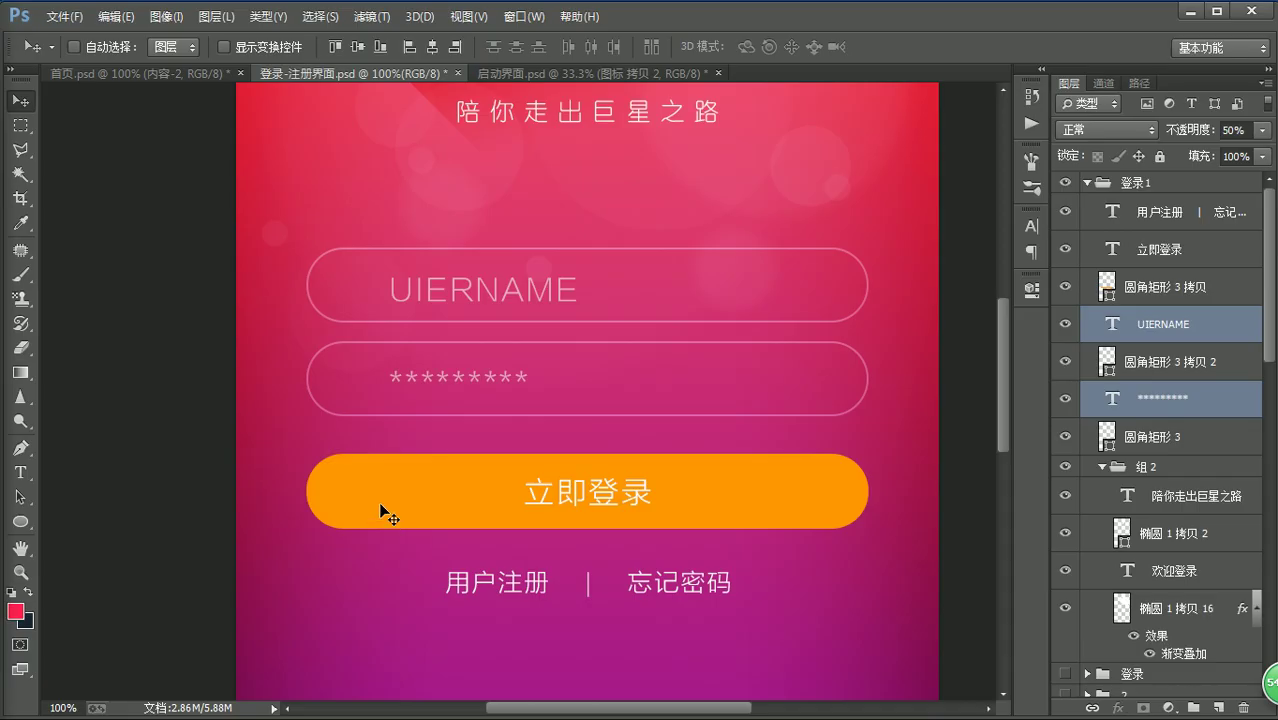
# - Back in Photoshop, save the login file and copy the 我的 person icon from 首页.psd into its username field
pyautogui.click(20, 521)
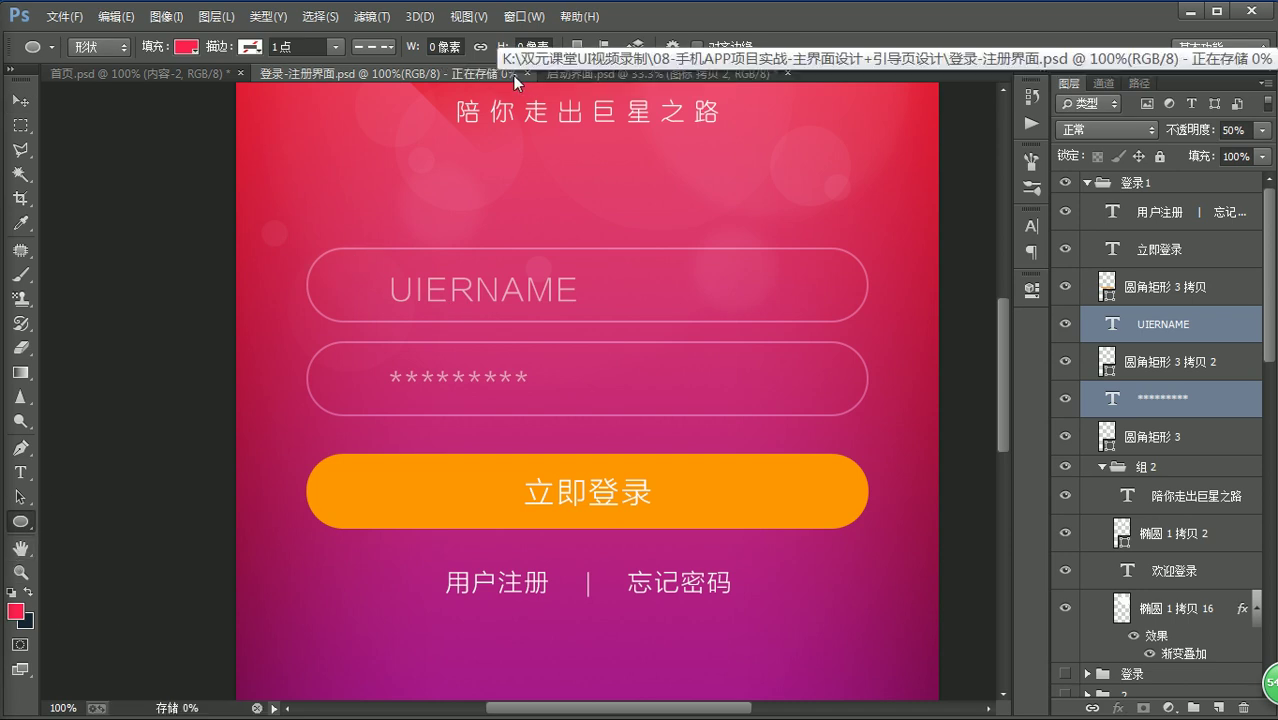
pyautogui.press('v')
pyautogui.click(200, 71)
pyautogui.moveTo(996, 284); pyautogui.dragTo(993, 497)
pyautogui.keyDown('ctrl'); pyautogui.click(679, 497); pyautogui.keyUp('ctrl')
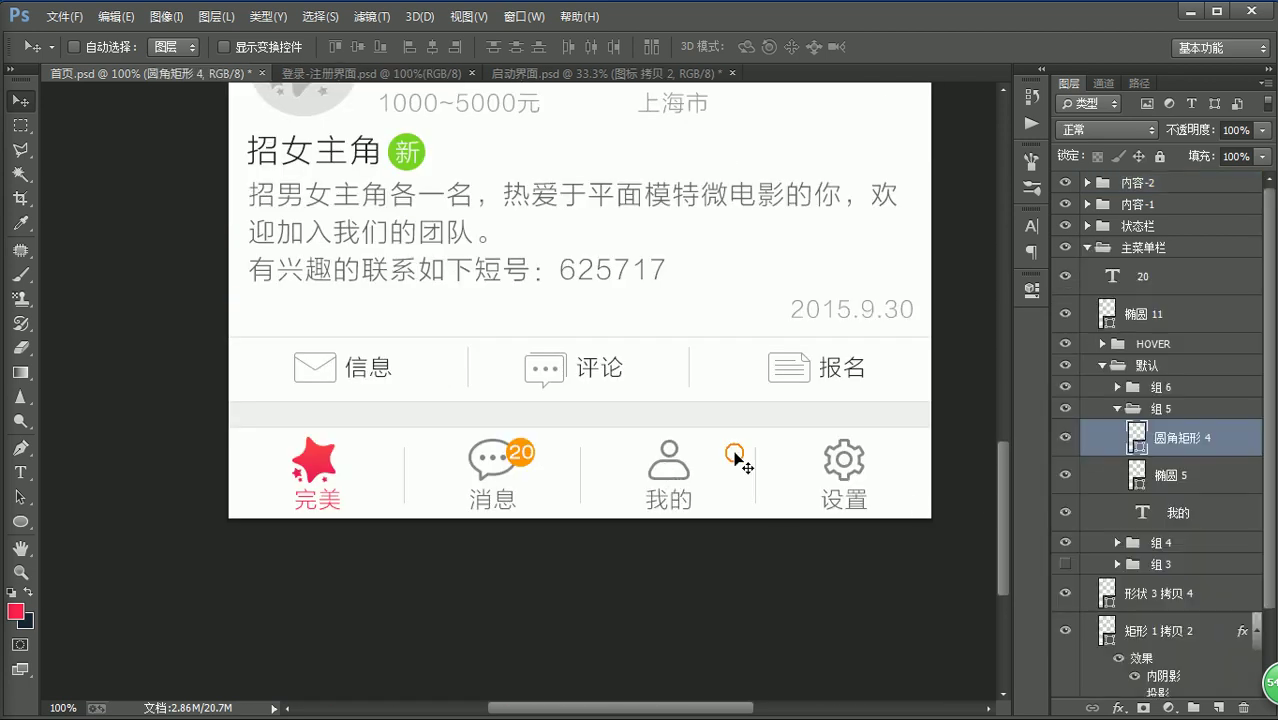
pyautogui.click(1064, 476)
pyautogui.click(1064, 476)
pyautogui.keyDown('shift'); pyautogui.click(1170, 475); pyautogui.keyUp('shift')
pyautogui.moveTo(668, 470); pyautogui.dragTo(372, 266)
# - Scale the person icon to about 79% before the UIERNAME text and merge its two shapes into one layer
pyautogui.hotkey('ctrl', 't')
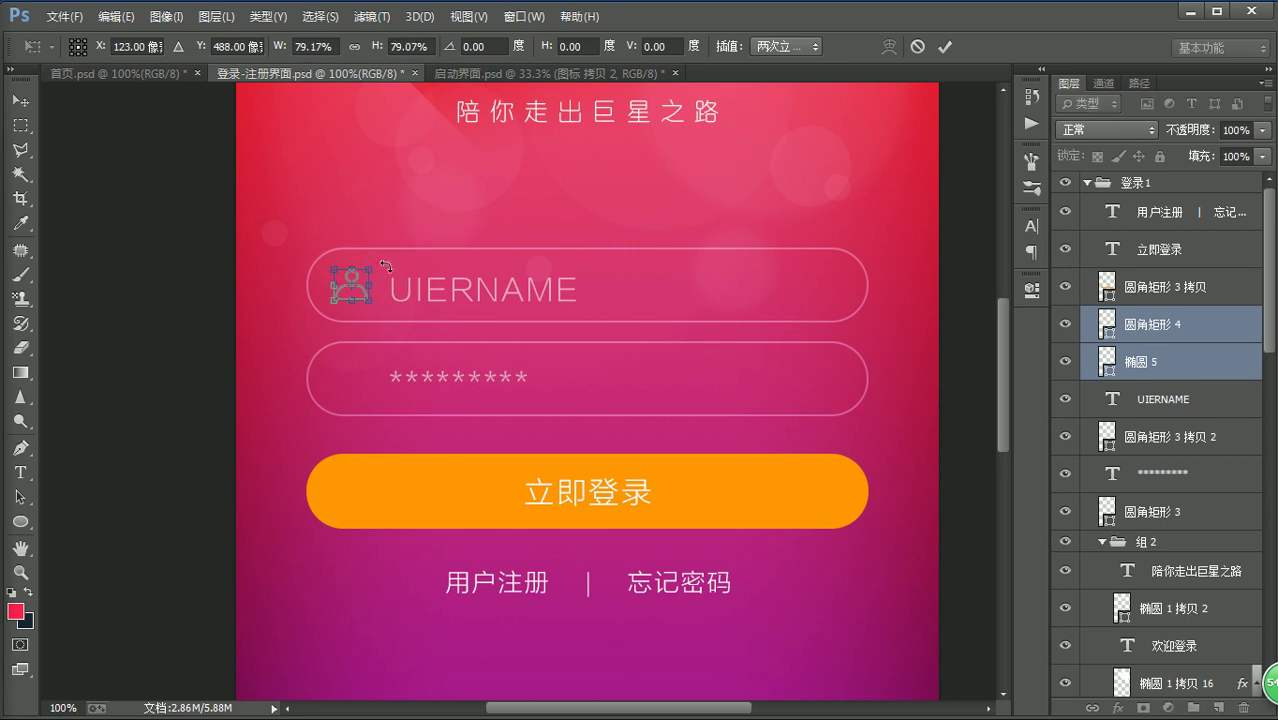
pyautogui.press('Return')
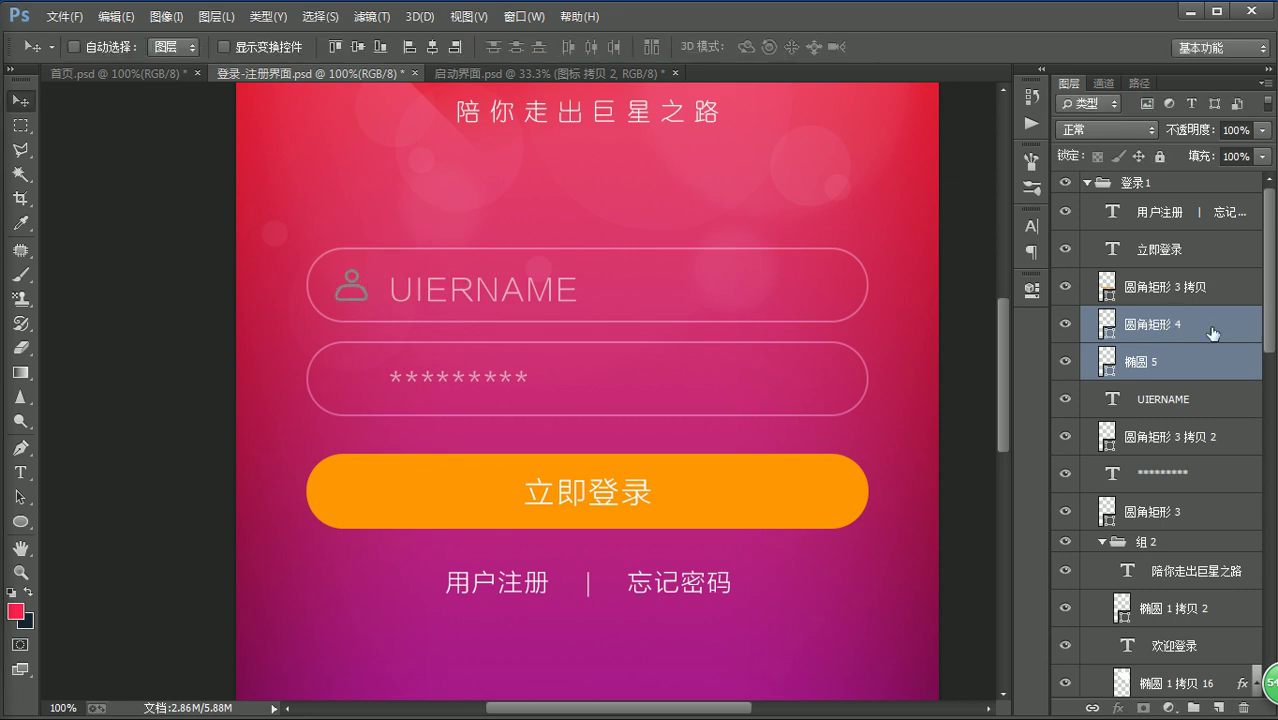
pyautogui.hotkey('ctrl', 'e')
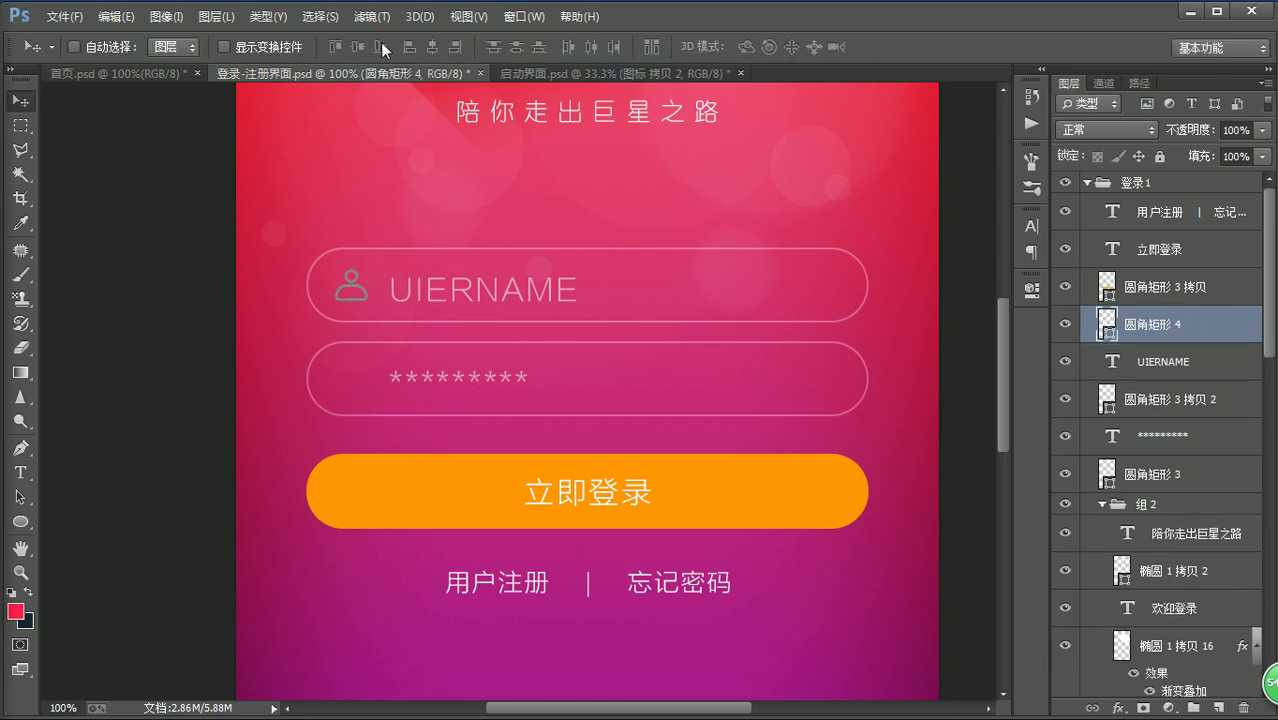
# - Give the person icon a solid white fill and no stroke
pyautogui.press('u')
pyautogui.click(185, 46)
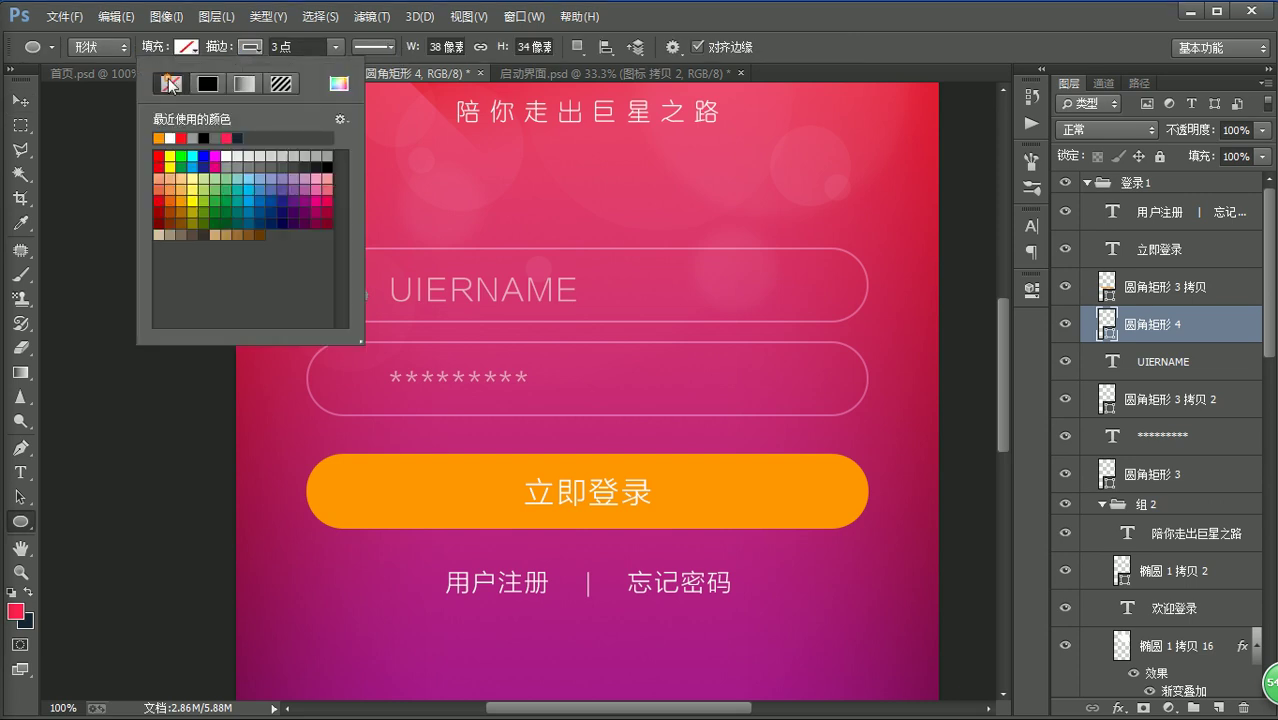
pyautogui.click(250, 46)
pyautogui.click(108, 138)
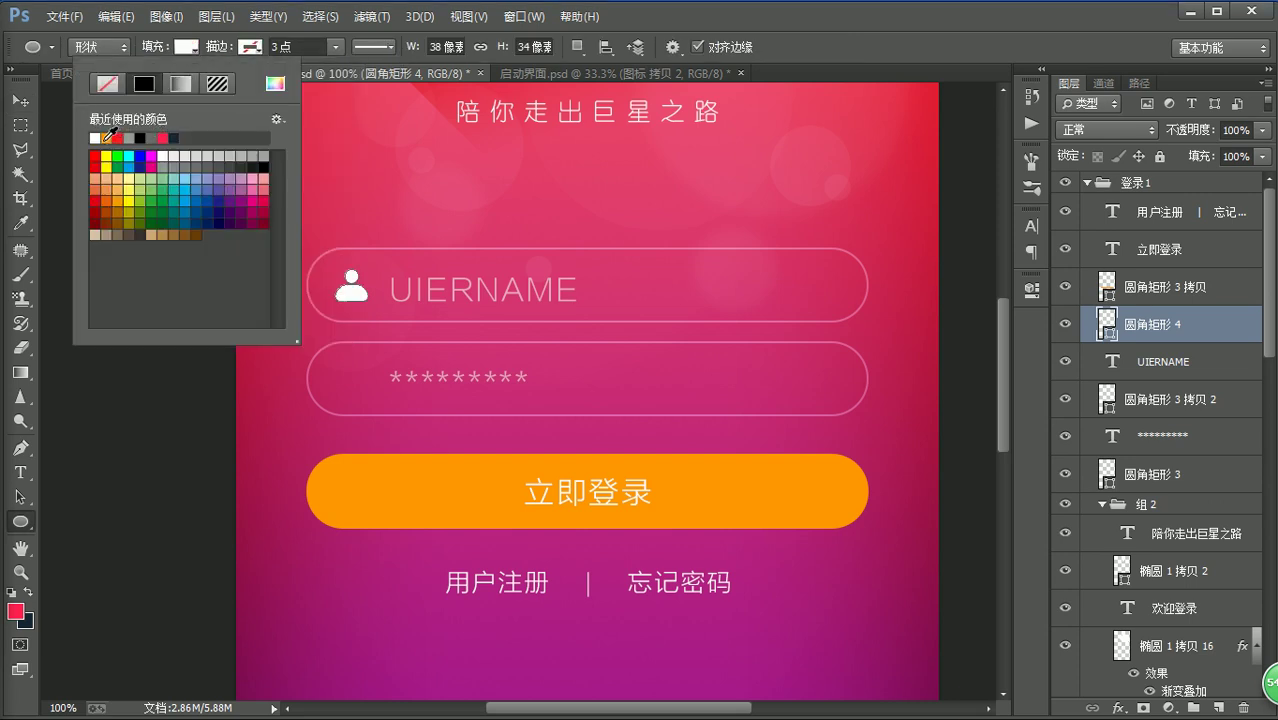
pyautogui.click(485, 225)
# - Open a small gap between the person icon's head and shoulders and fine-tune the icon's position in the username field
pyautogui.press('z')
pyautogui.press('a')
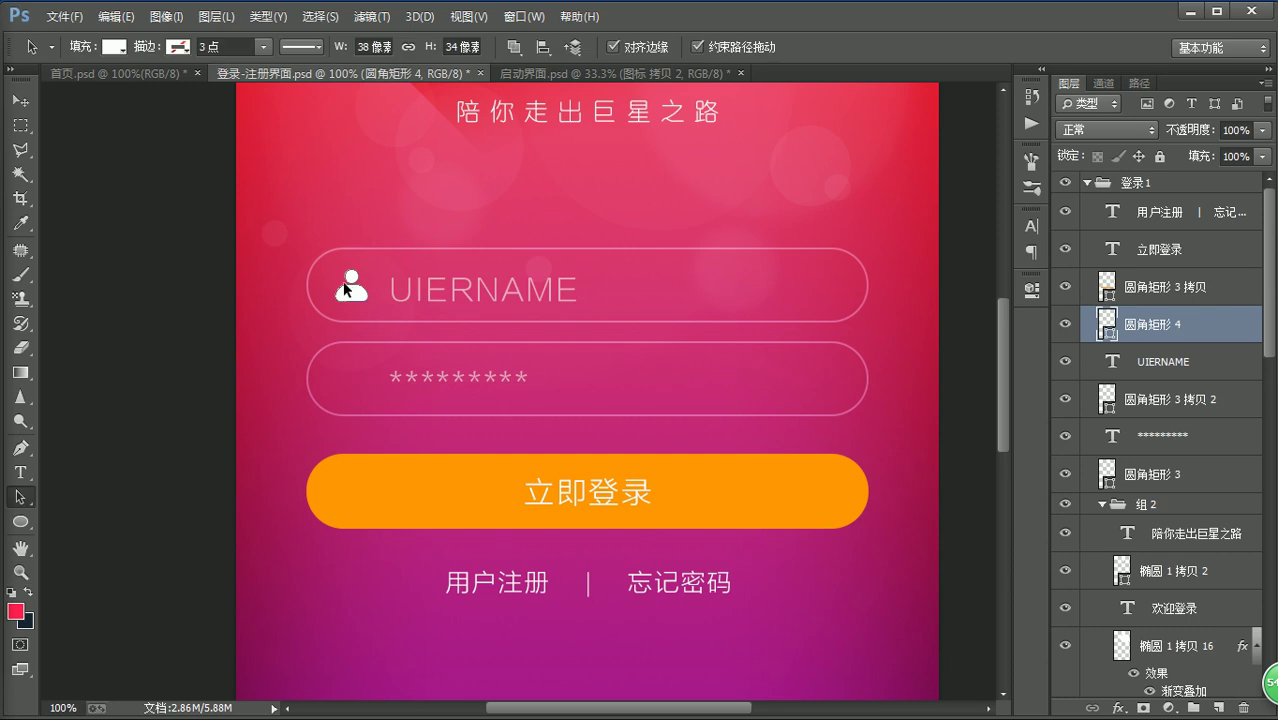
pyautogui.click(354, 282)
pyautogui.press('v')
pyautogui.click(245, 265)
pyautogui.moveTo(346, 287); pyautogui.dragTo(350, 293)
pyautogui.press('Up')
pyautogui.press('Up')
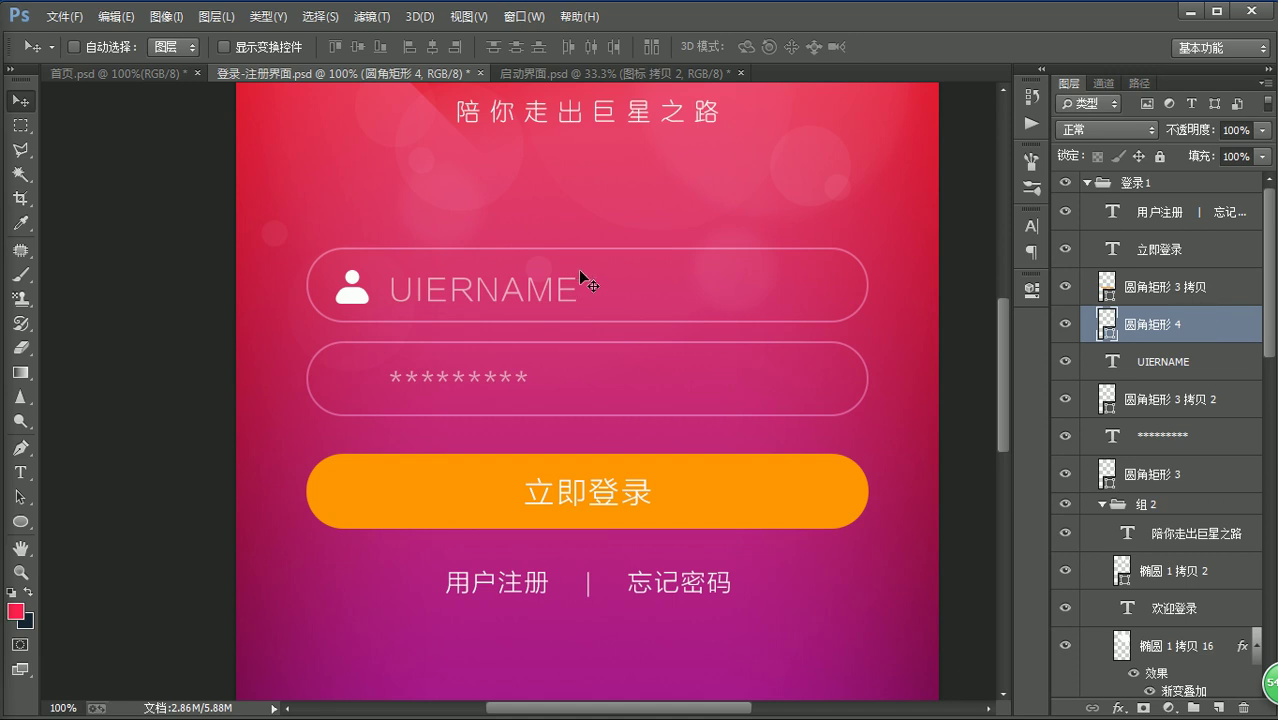
# - Draw a white rounded rectangle about 32 × 26 px with a 5 px radius in the password field as the lock body
pyautogui.press('u')
pyautogui.rightClick(31, 525)
pyautogui.click(85, 537)
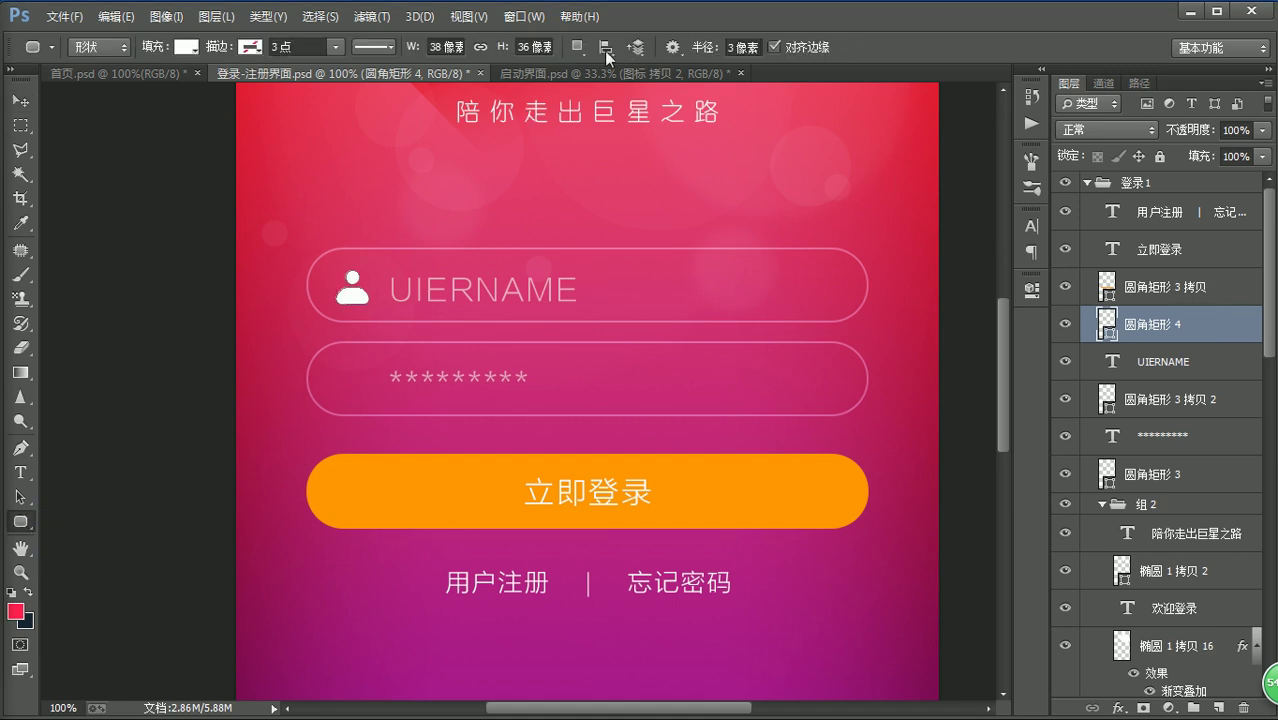
pyautogui.click(606, 48)
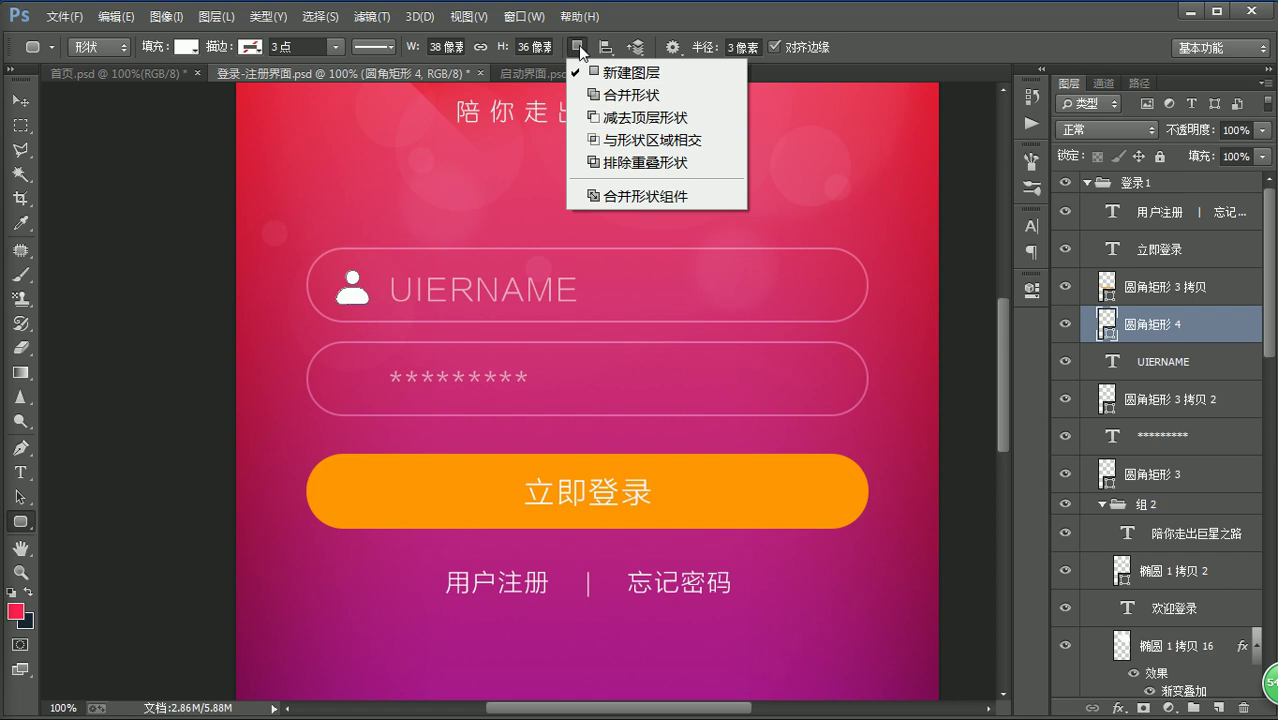
pyautogui.click(578, 48)
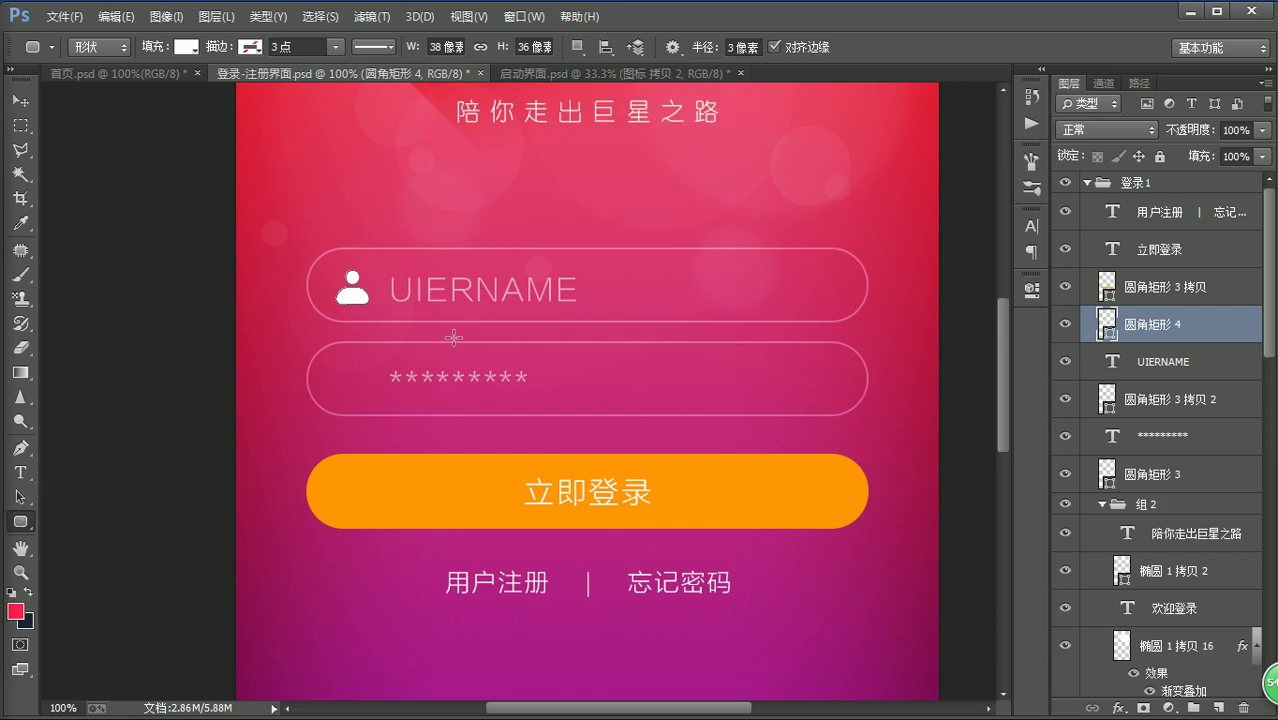
pyautogui.moveTo(330, 355); pyautogui.dragTo(358, 378)
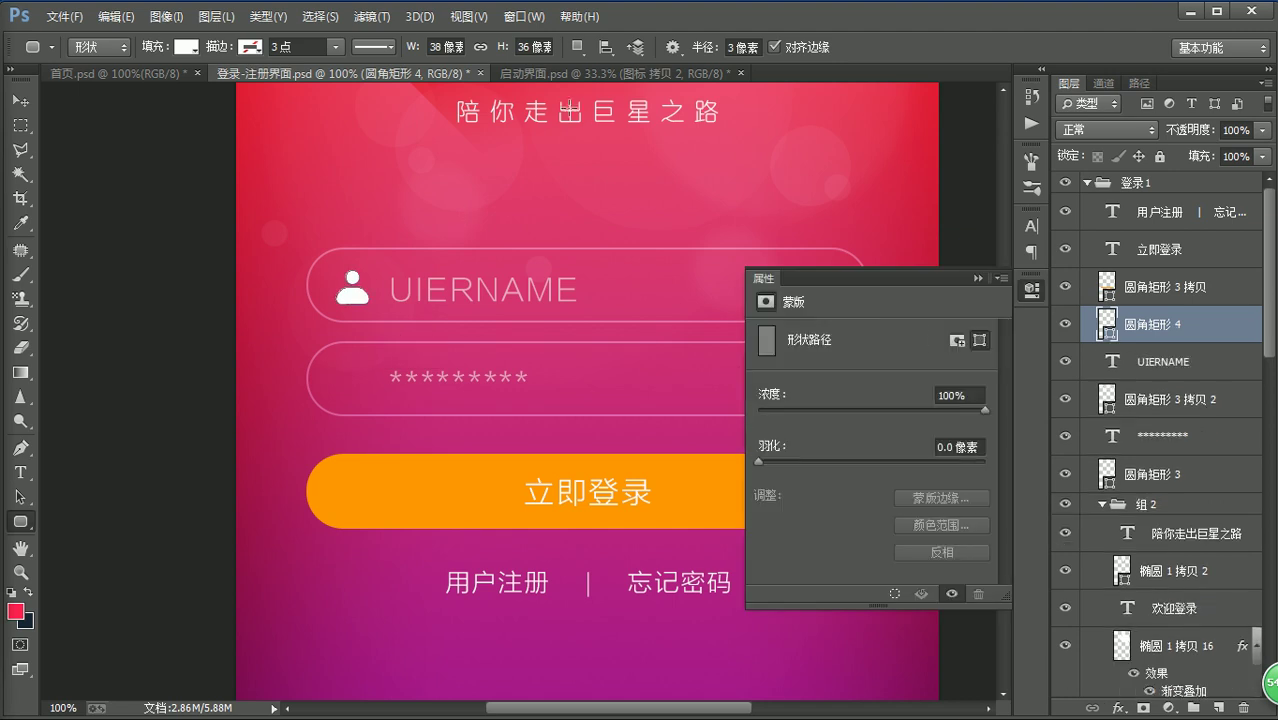
pyautogui.click(683, 52)
pyautogui.write('5')
pyautogui.moveTo(348, 381); pyautogui.dragTo(410, 404)
# - Undo the accidental distortion of the lock body and widen it to 35 px
pyautogui.press('v')
pyautogui.press('a')
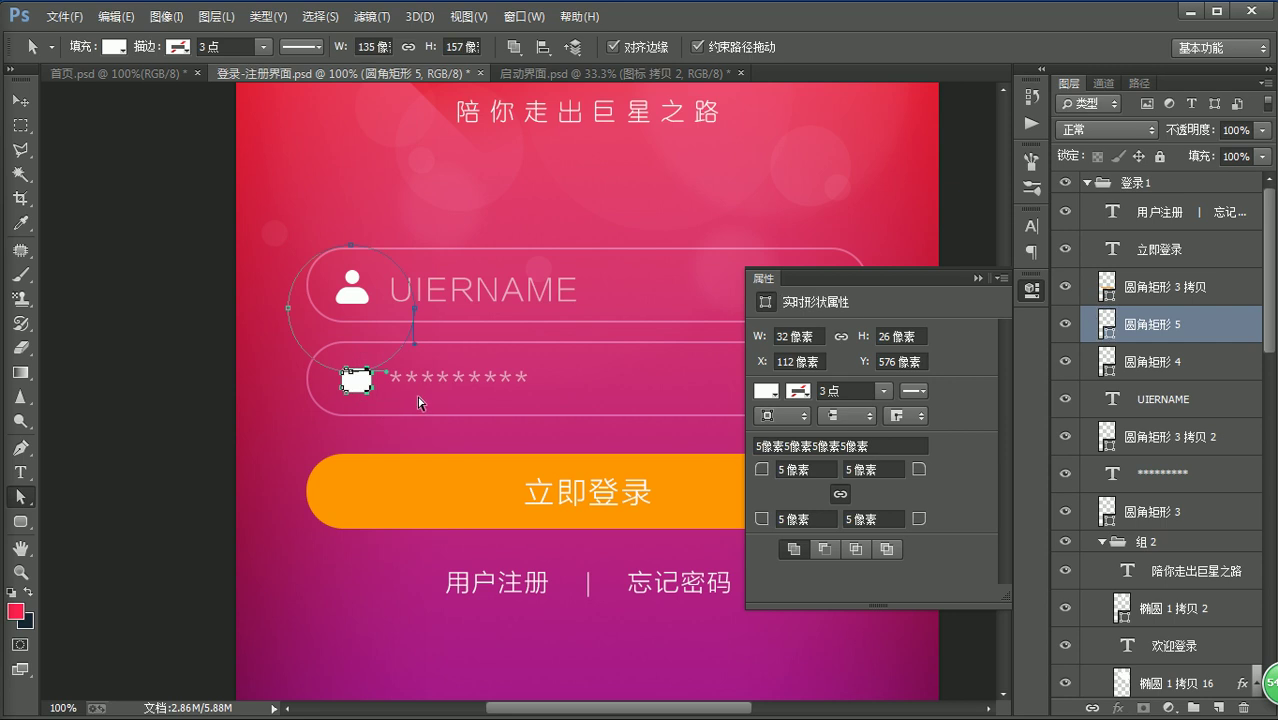
pyautogui.hotkey('ctrl', 'z')
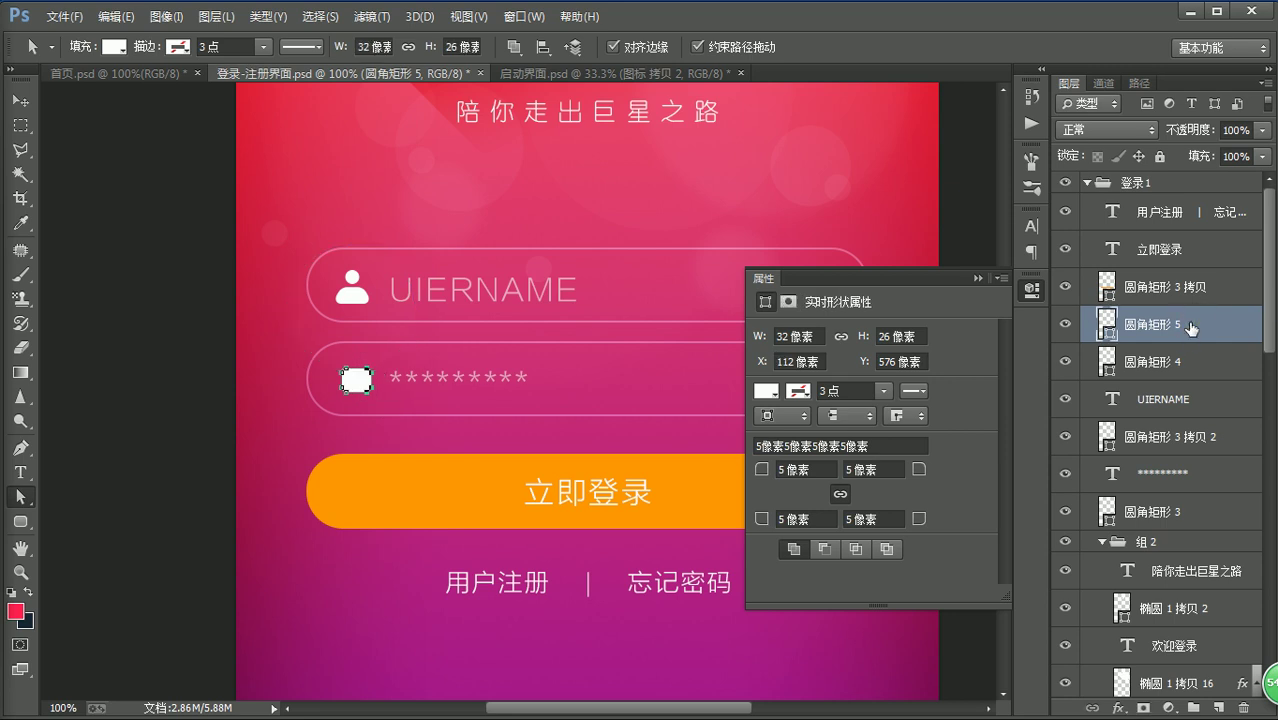
pyautogui.press('v')
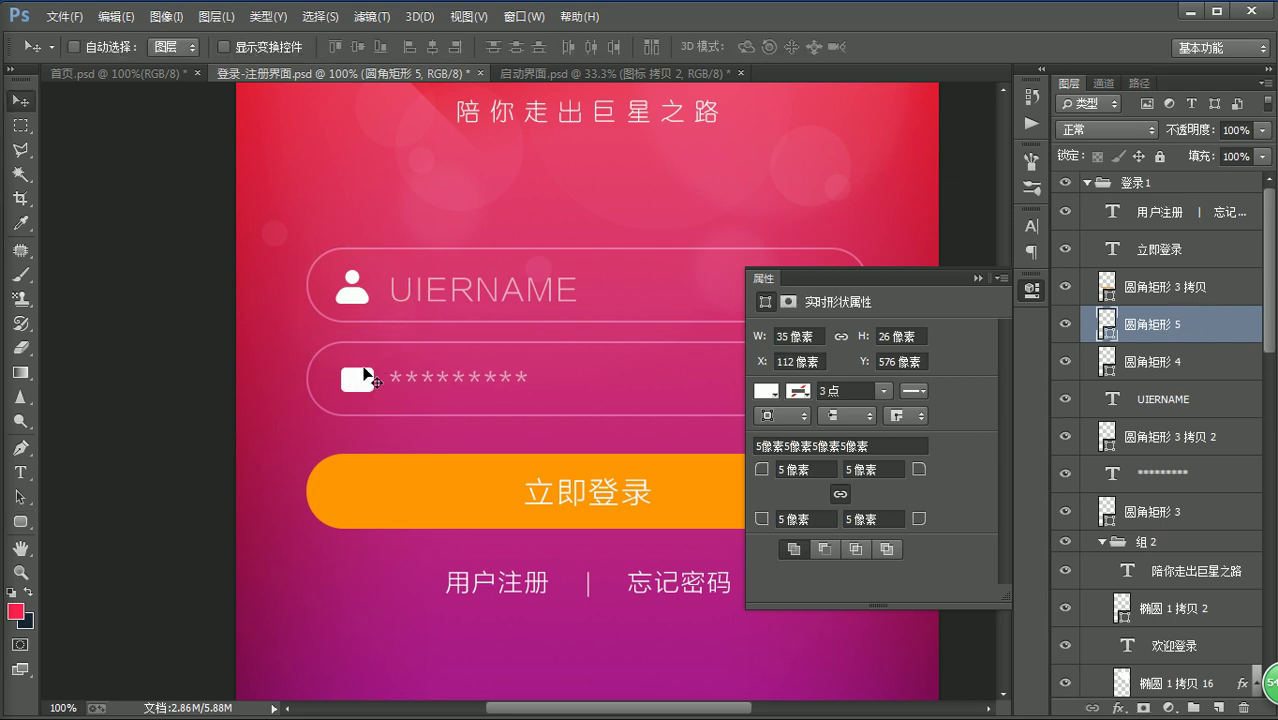
# - Draw a rounded rectangle about 26 × 46 px with the radius option at 30 px over the lock body as its shackle
pyautogui.press('u')
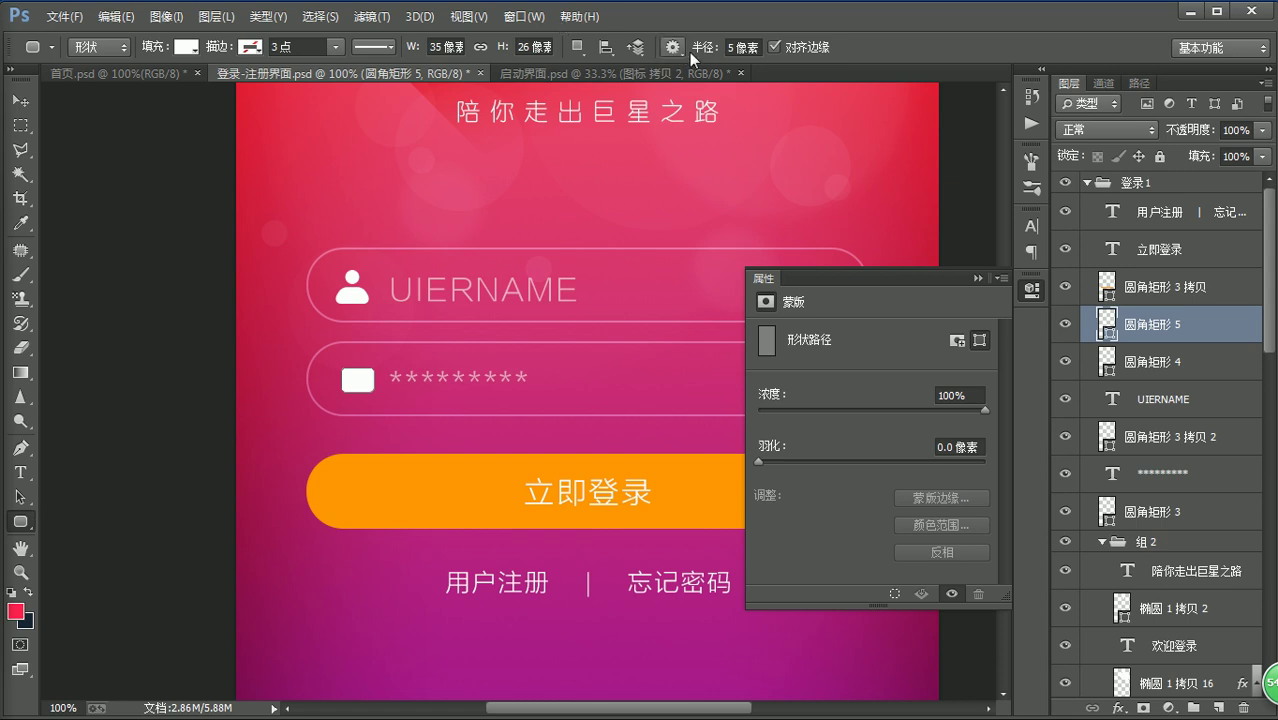
pyautogui.click(655, 52)
pyautogui.write('30')
pyautogui.moveTo(349, 360)
pyautogui.mouseDown()
pyautogui.moveTo(375, 391)
pyautogui.moveTo(362, 374)
pyautogui.mouseUp()
pyautogui.press('v')
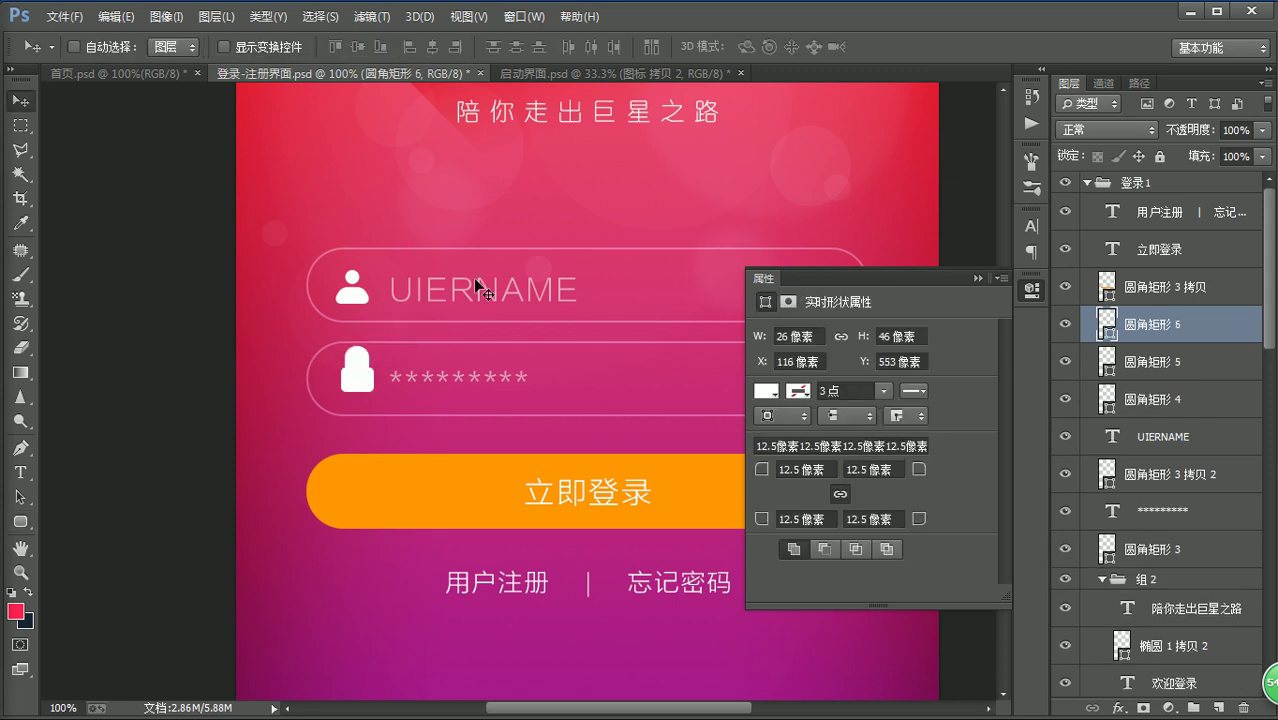
# - Remove the shackle's fill and give it a white 3 pt stroke
pyautogui.press('u')
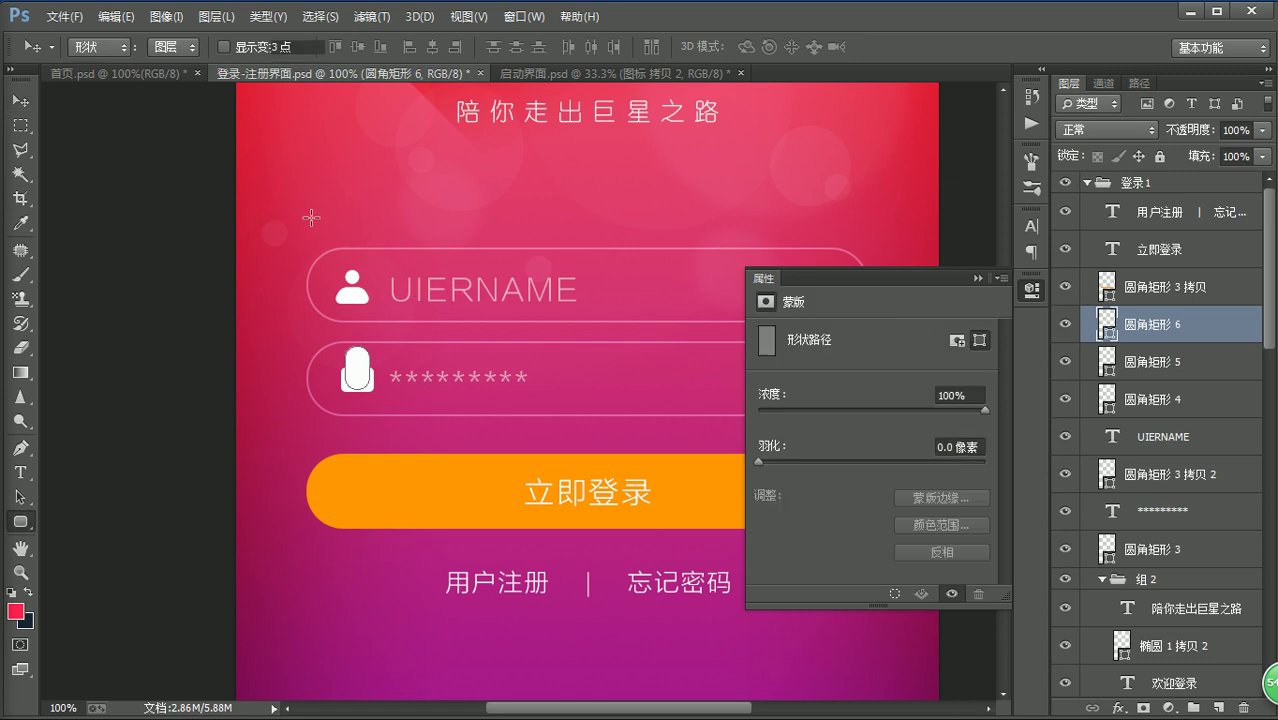
pyautogui.click(186, 46)
pyautogui.click(107, 83)
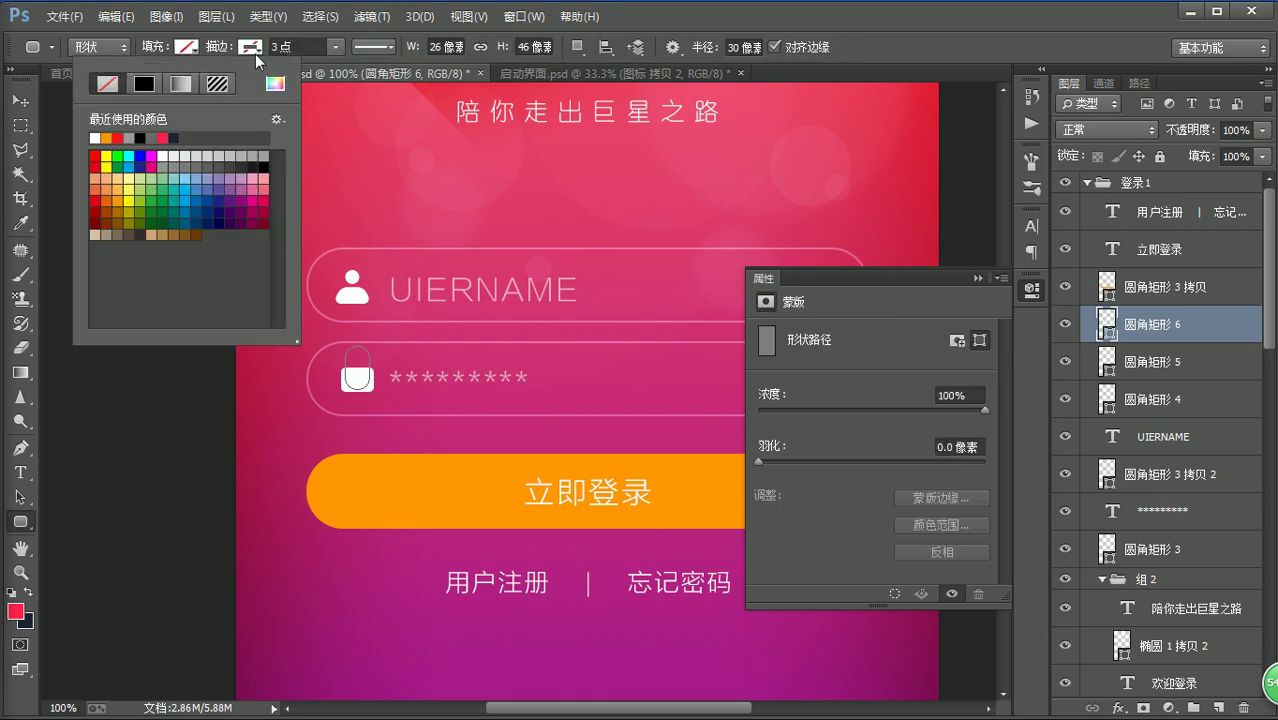
pyautogui.click(249, 46)
pyautogui.click(158, 137)
pyautogui.press('Escape')
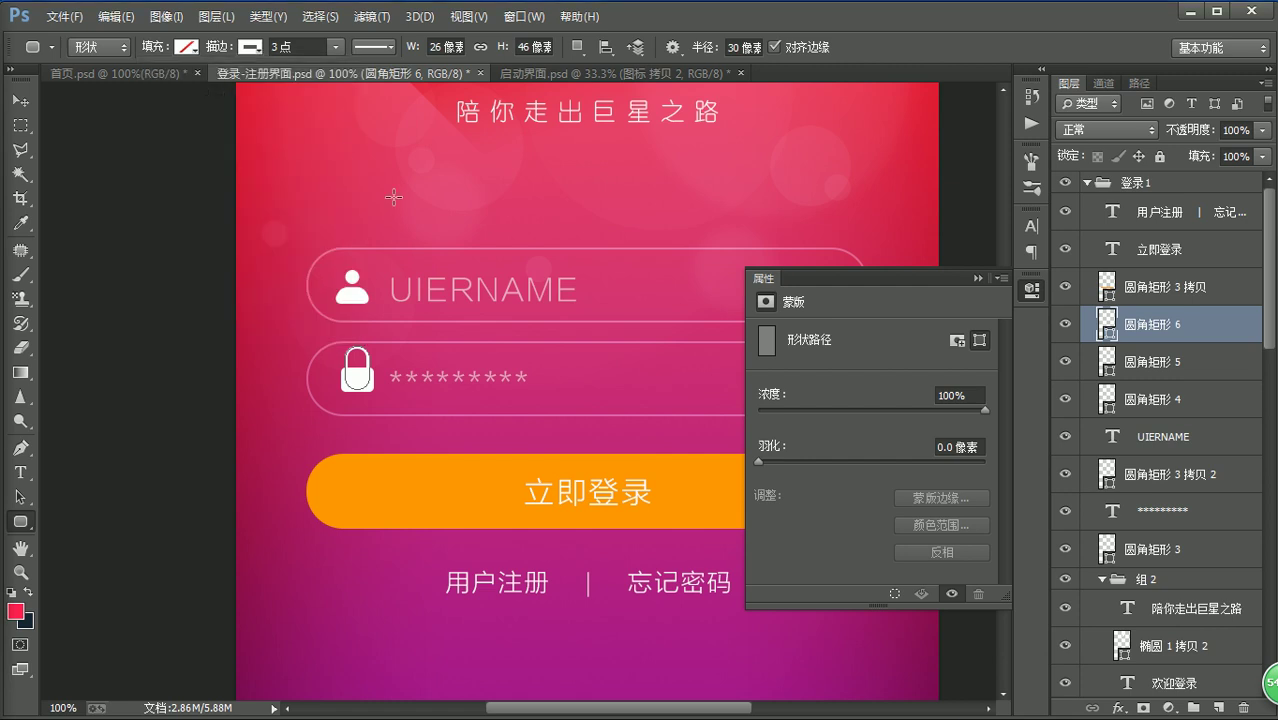
# - Move the lock's shackle and body together so the lock sits directly beneath the person icon
pyautogui.press('v')
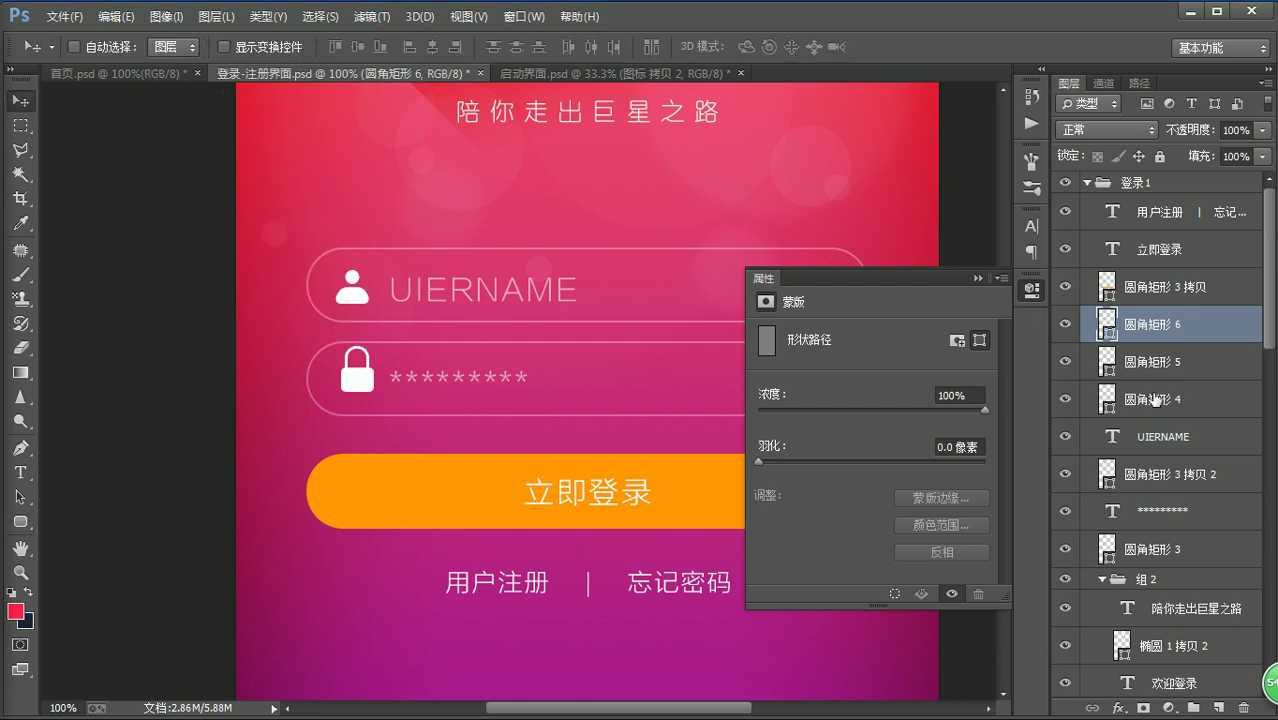
pyautogui.keyDown('ctrl'); pyautogui.click(1192, 368); pyautogui.keyUp('ctrl')
pyautogui.moveTo(369, 362); pyautogui.dragTo(364, 364)
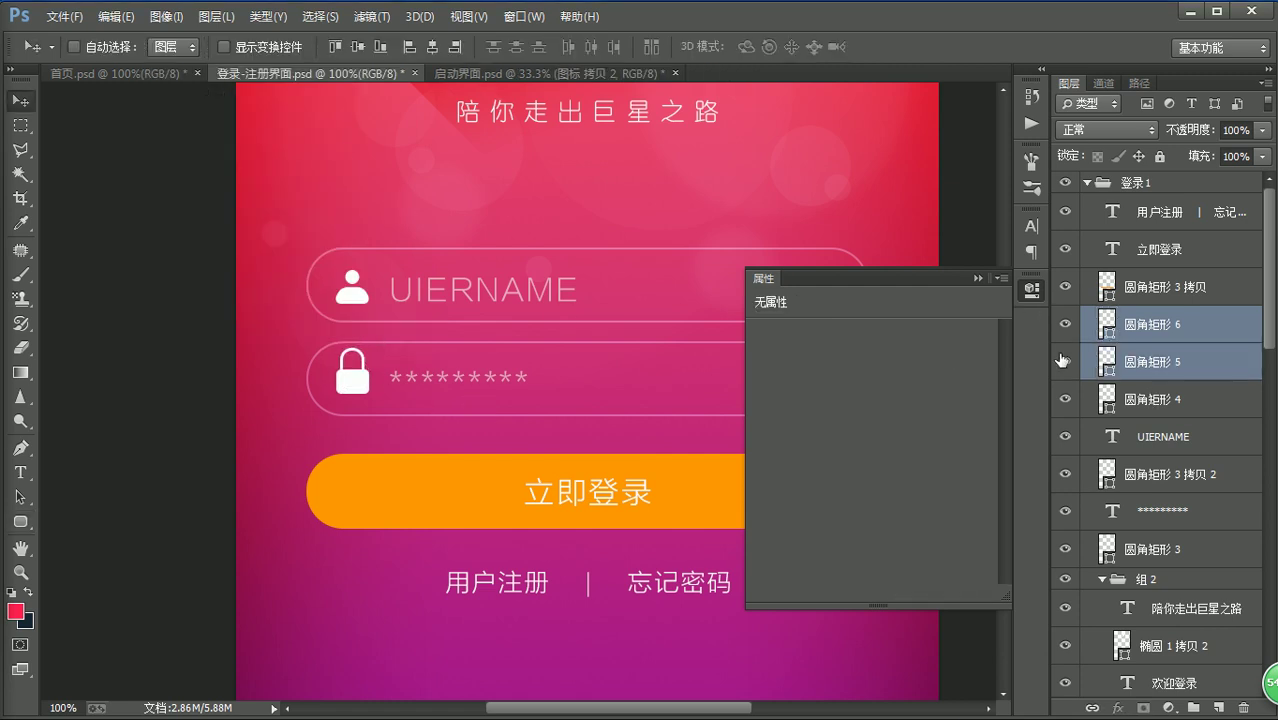
# - Lower the shackle onto the lock body and raise its bottom anchor points so its lower end stays within the body
pyautogui.click(1196, 328)
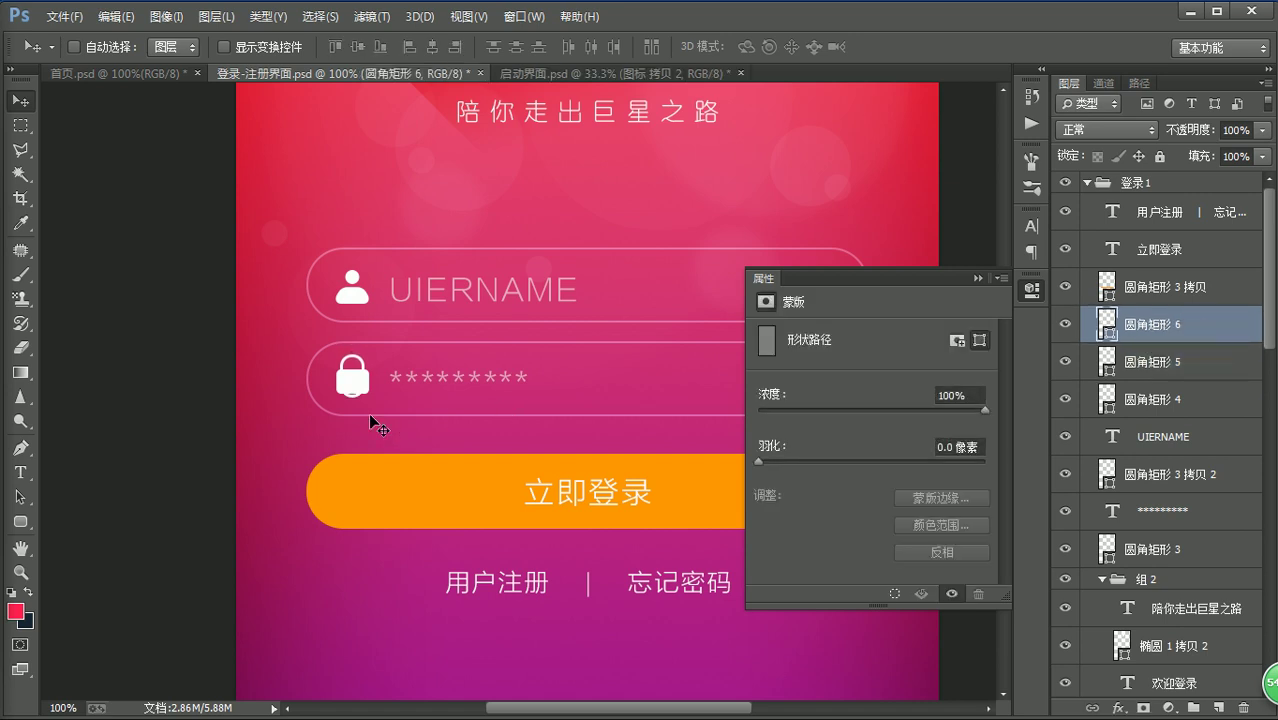
pyautogui.press('z')
pyautogui.click(363, 395)
pyautogui.press('a')
pyautogui.click(342, 417)
pyautogui.click(288, 402)
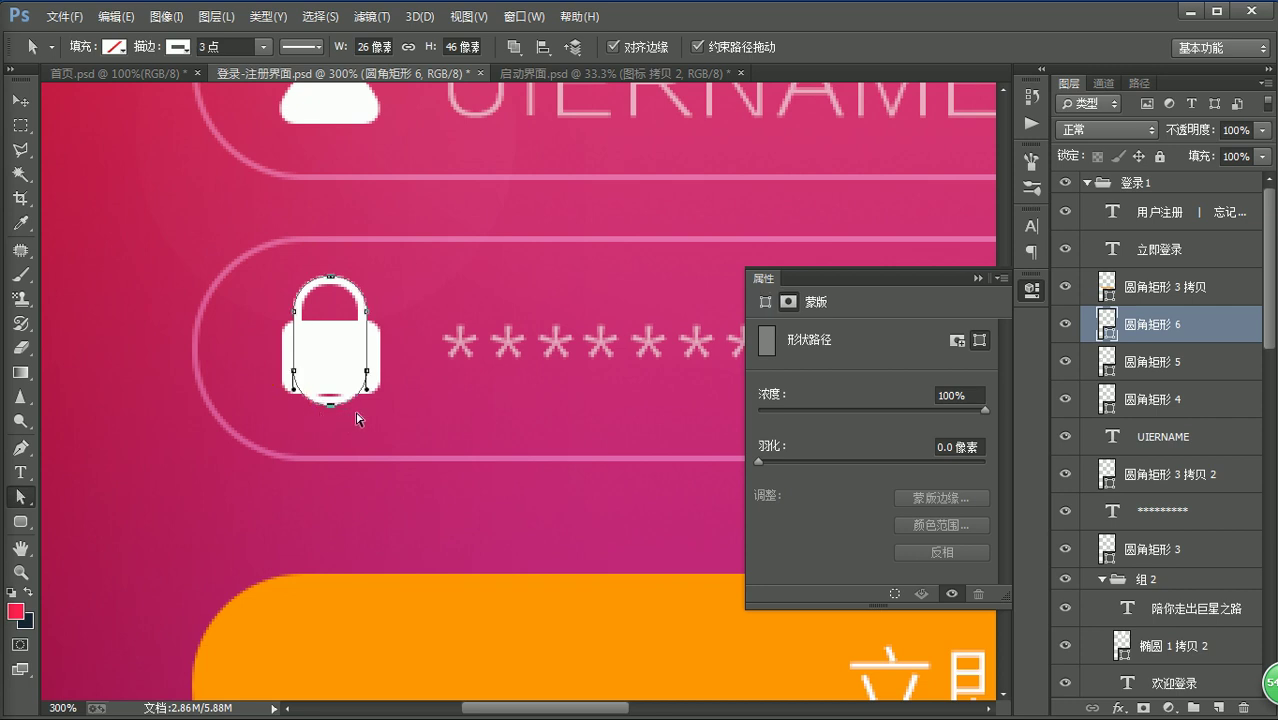
pyautogui.click(357, 418)
pyautogui.press('v')
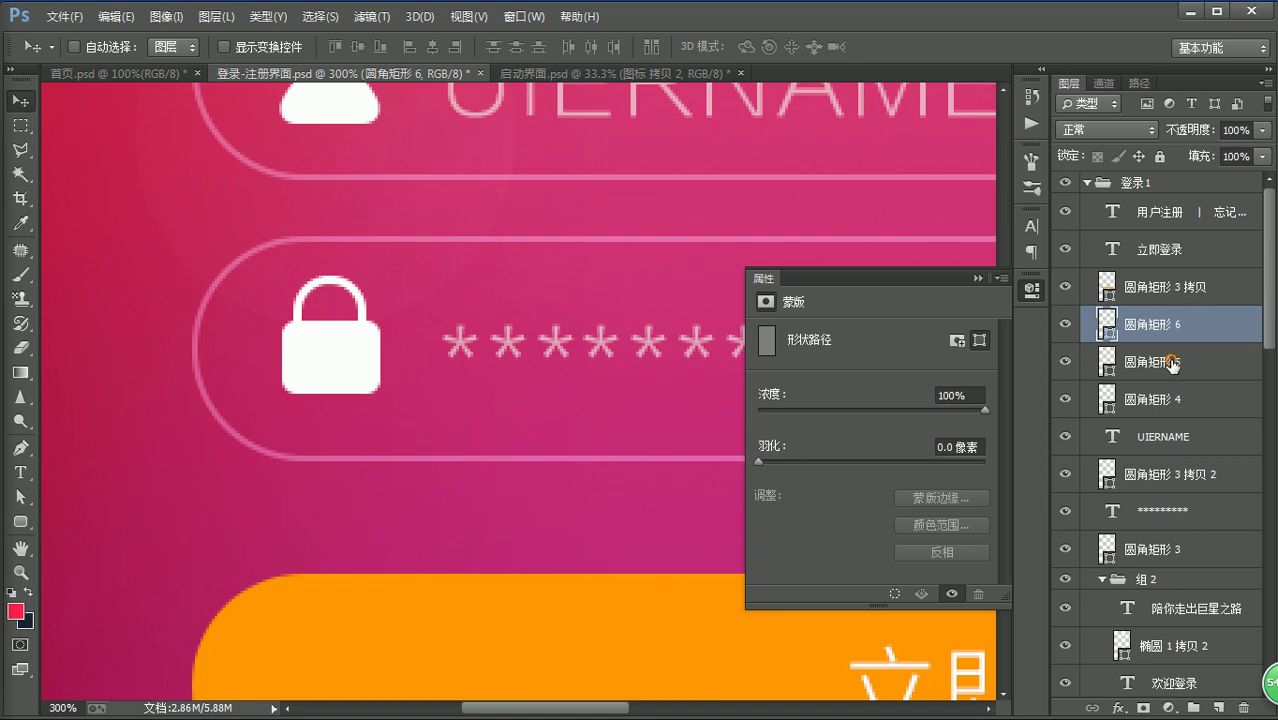
# - Narrow the lock body to 32 px wide and centre it beneath the shackle
pyautogui.click(1160, 361)
pyautogui.press('a')
pyautogui.click(367, 362)
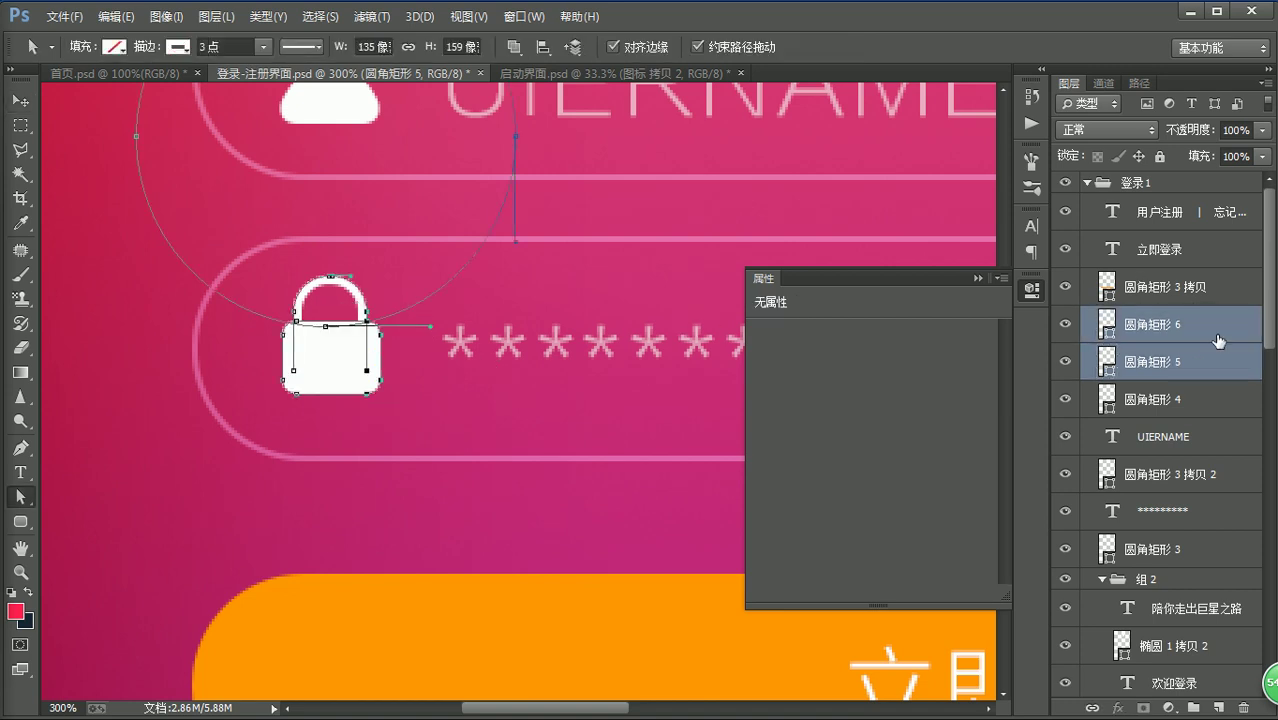
pyautogui.click(1206, 362)
pyautogui.press('Left')
pyautogui.press('Left')
pyautogui.press('Left')
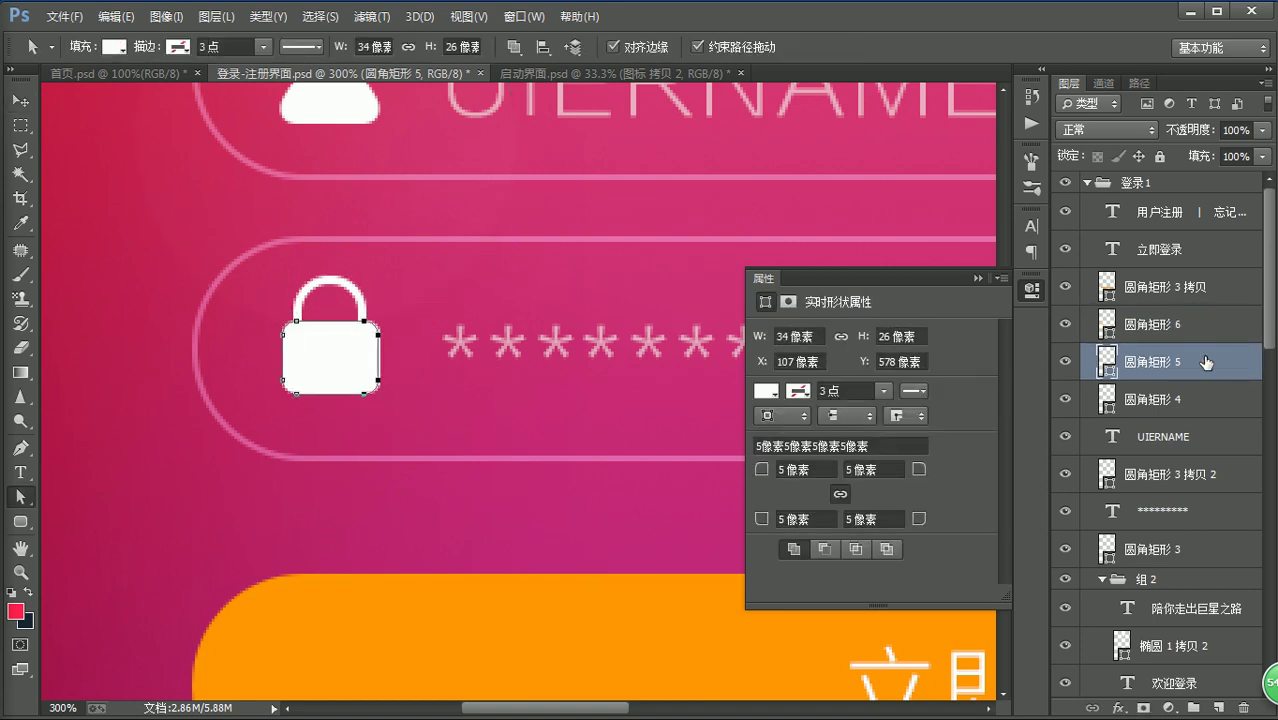
pyautogui.press('v')
pyautogui.press('Right')
pyautogui.press('Right')
pyautogui.press('Left')
pyautogui.press('Up')
pyautogui.press('Down')
pyautogui.press('Down')
pyautogui.press('Up')
pyautogui.press('a')
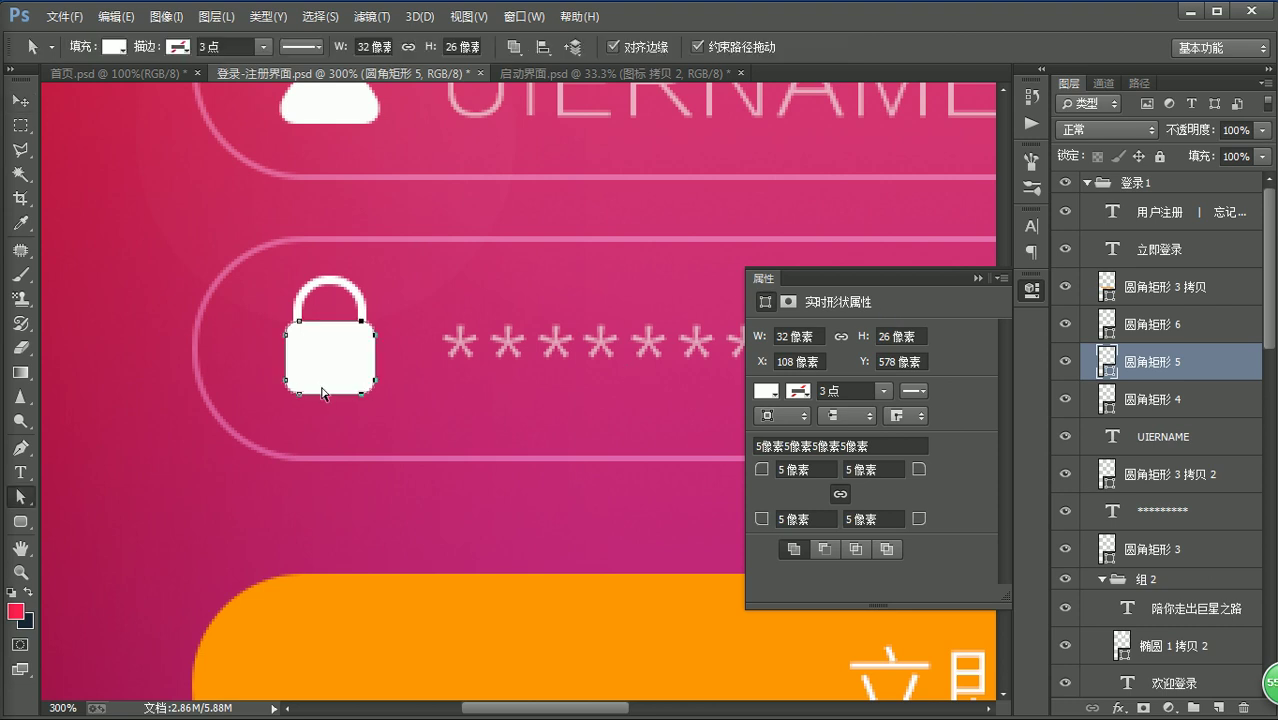
# - Raise the lock body's bottom anchor points to make it 24 px high
pyautogui.moveTo(412, 410); pyautogui.dragTo(248, 383)
pyautogui.press('Up')
pyautogui.press('Up')
pyautogui.press('Up')
pyautogui.scroll(3, 283, 225)
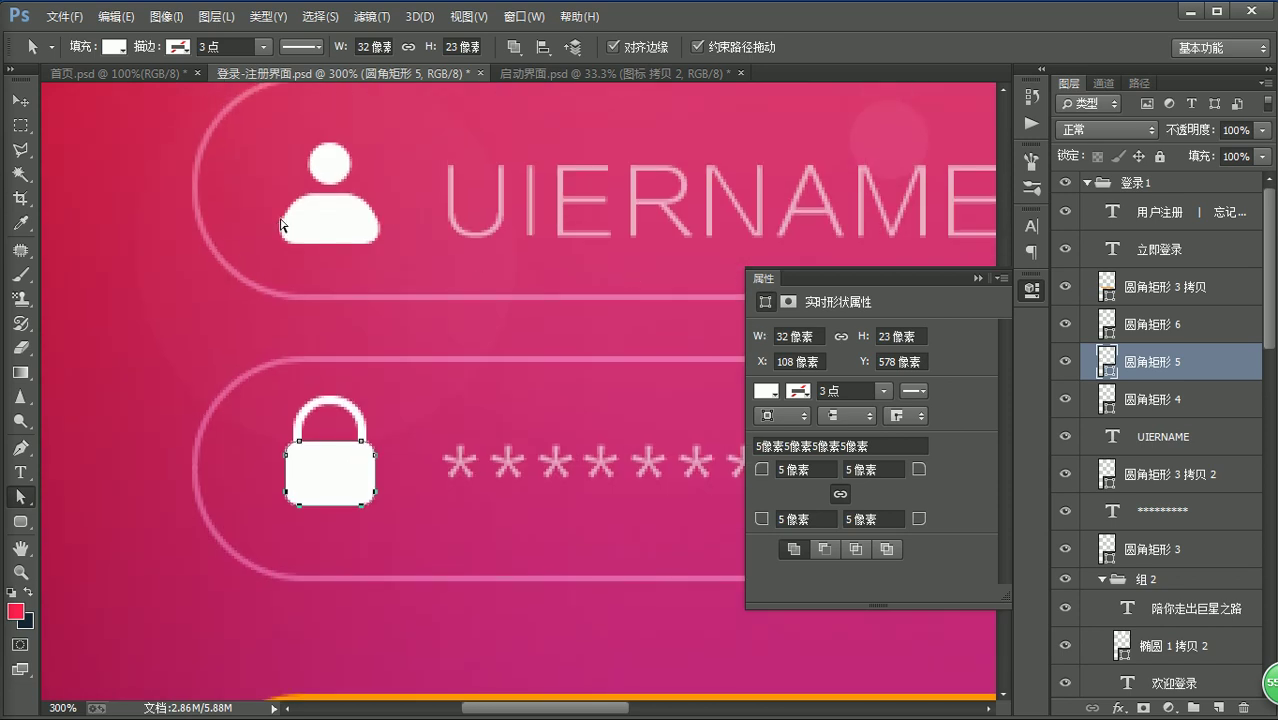
pyautogui.press('Down')
# - Move the lock's shackle and body together into place beneath the person icon in the password field
pyautogui.press('v')
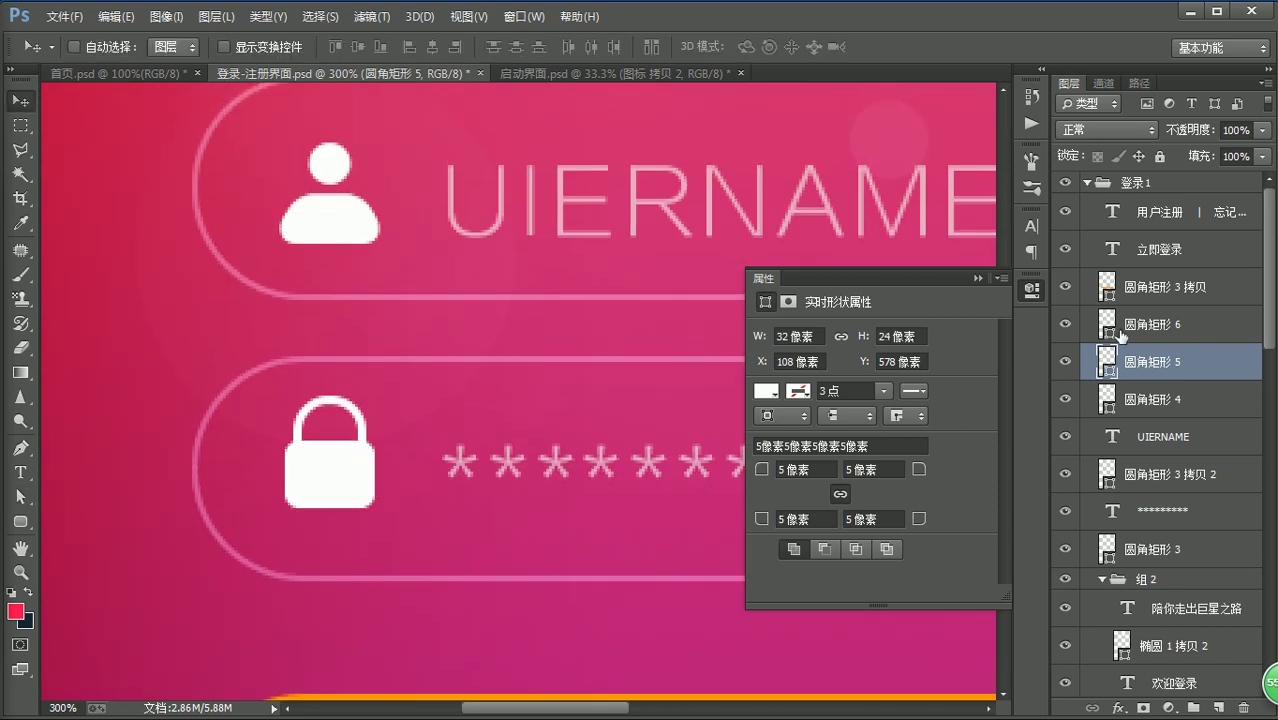
pyautogui.keyDown('shift'); pyautogui.click(1185, 335); pyautogui.keyUp('shift')
pyautogui.moveTo(345, 474); pyautogui.dragTo(349, 477)
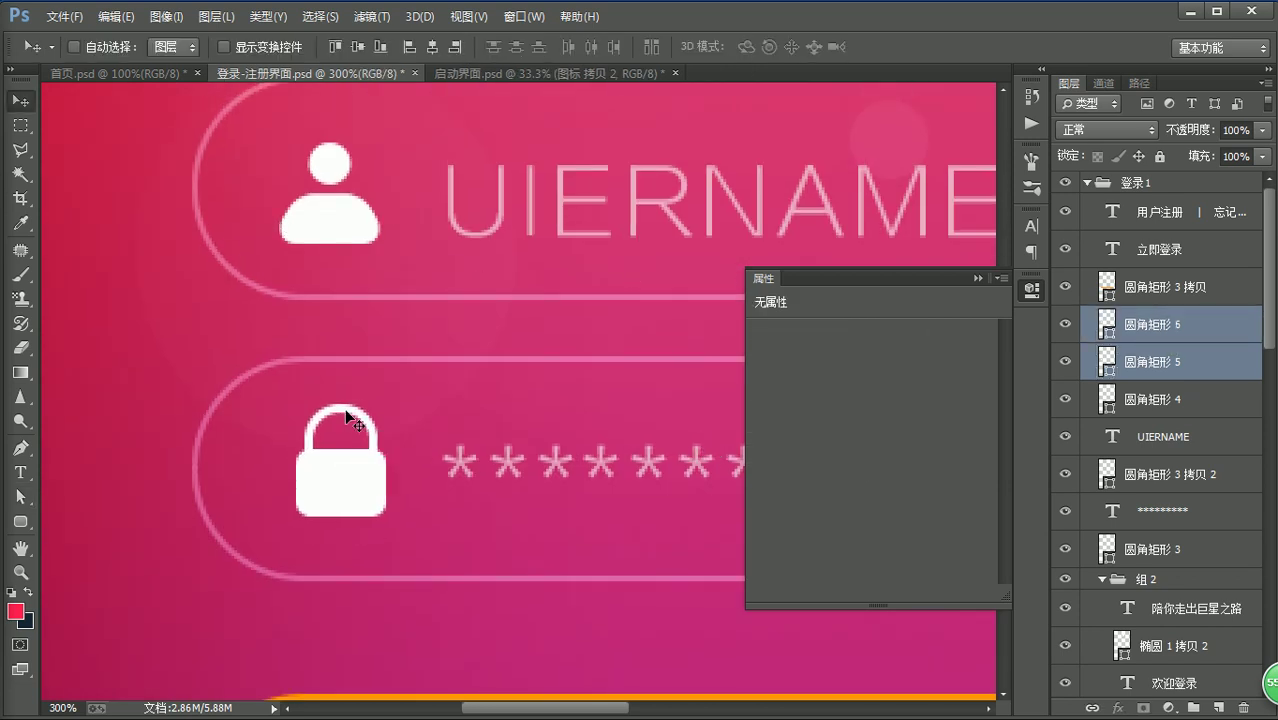
pyautogui.press('z')
pyautogui.click(474, 45)
pyautogui.press('v')
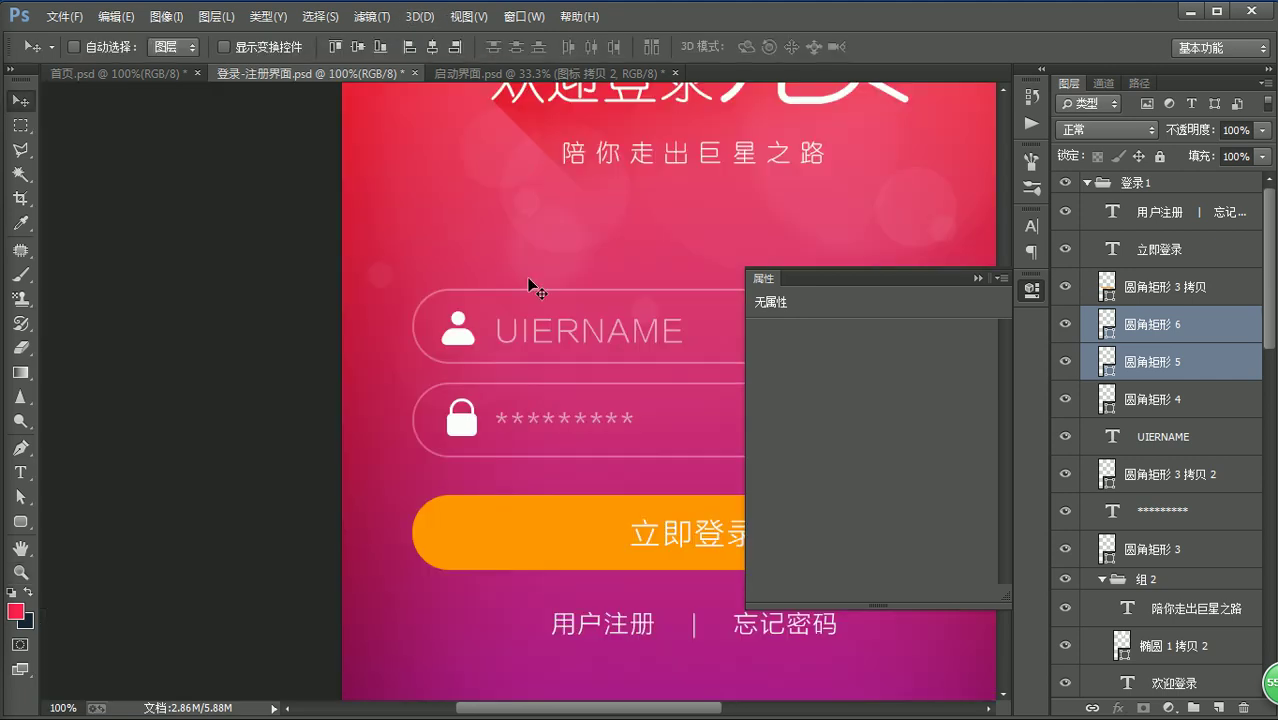
pyautogui.moveTo(478, 431); pyautogui.dragTo(471, 429)
# - Shorten the lock body slightly by raising its bottom edge
pyautogui.press('a')
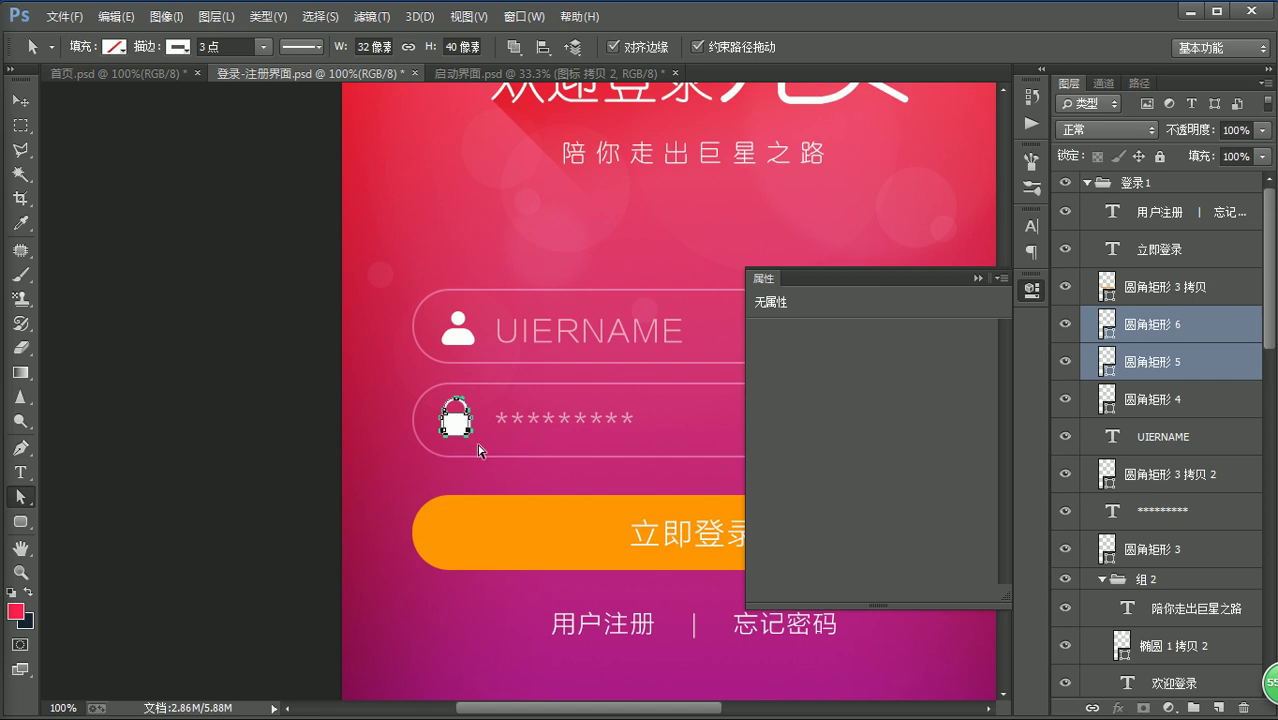
pyautogui.click(1222, 372)
pyautogui.press('Up')
# - Nudge the lock's shackle and body together until the lock is centred beneath the person icon
pyautogui.keyDown('shift'); pyautogui.click(1205, 323); pyautogui.keyUp('shift')
pyautogui.press('v')
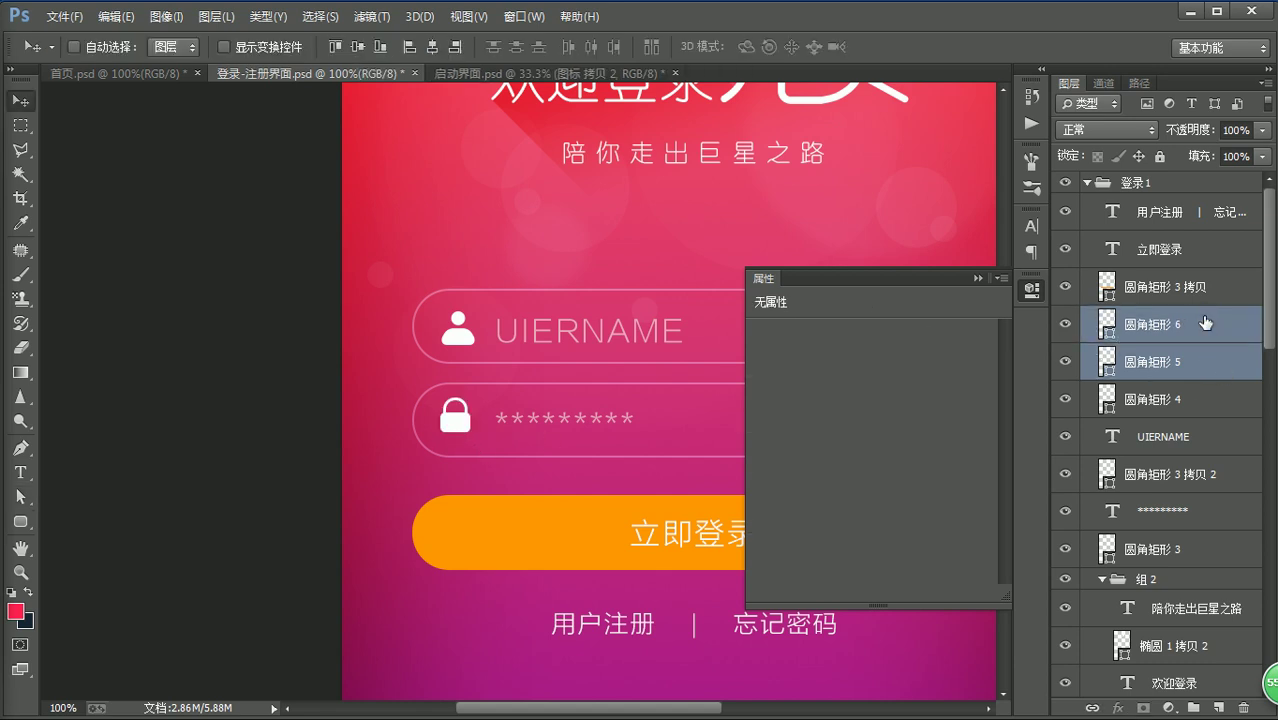
pyautogui.press('Right')
pyautogui.press('Right')
pyautogui.press('Right')
pyautogui.press('Right')
pyautogui.press('Right')
pyautogui.press('Down')
pyautogui.press('Left')
pyautogui.click(1030, 290)
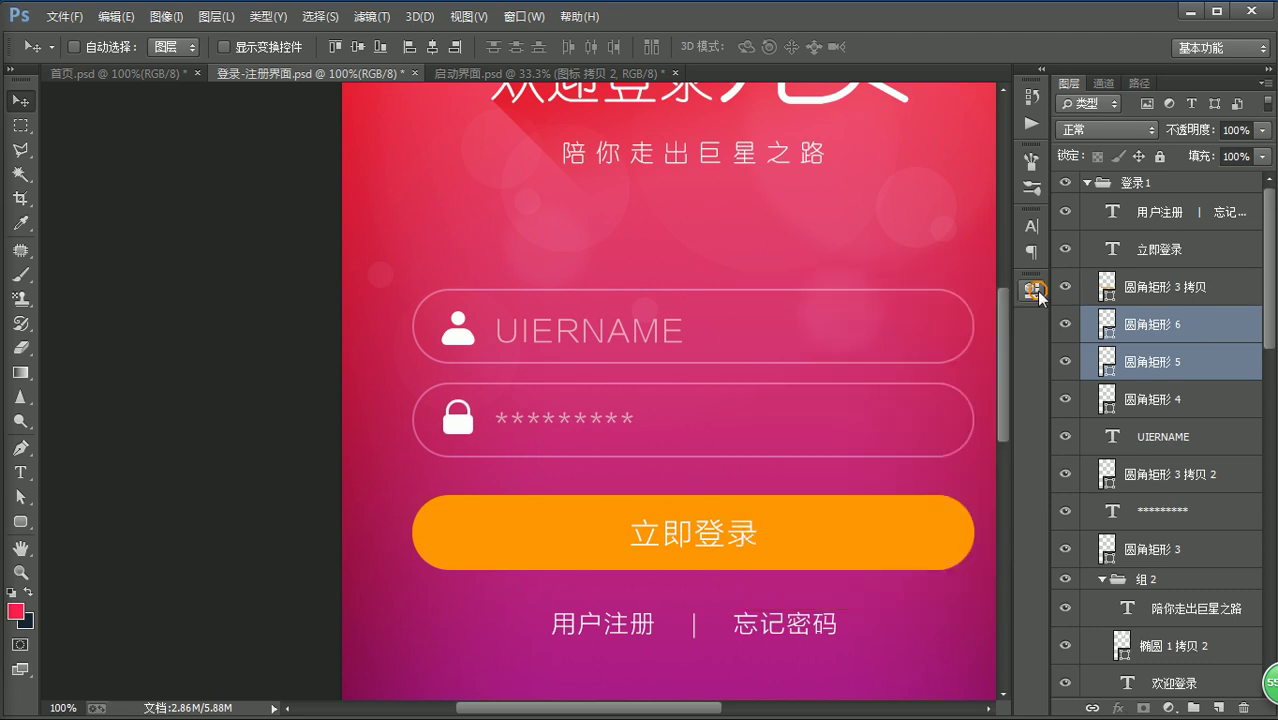
pyautogui.scroll(2, 552, 369)
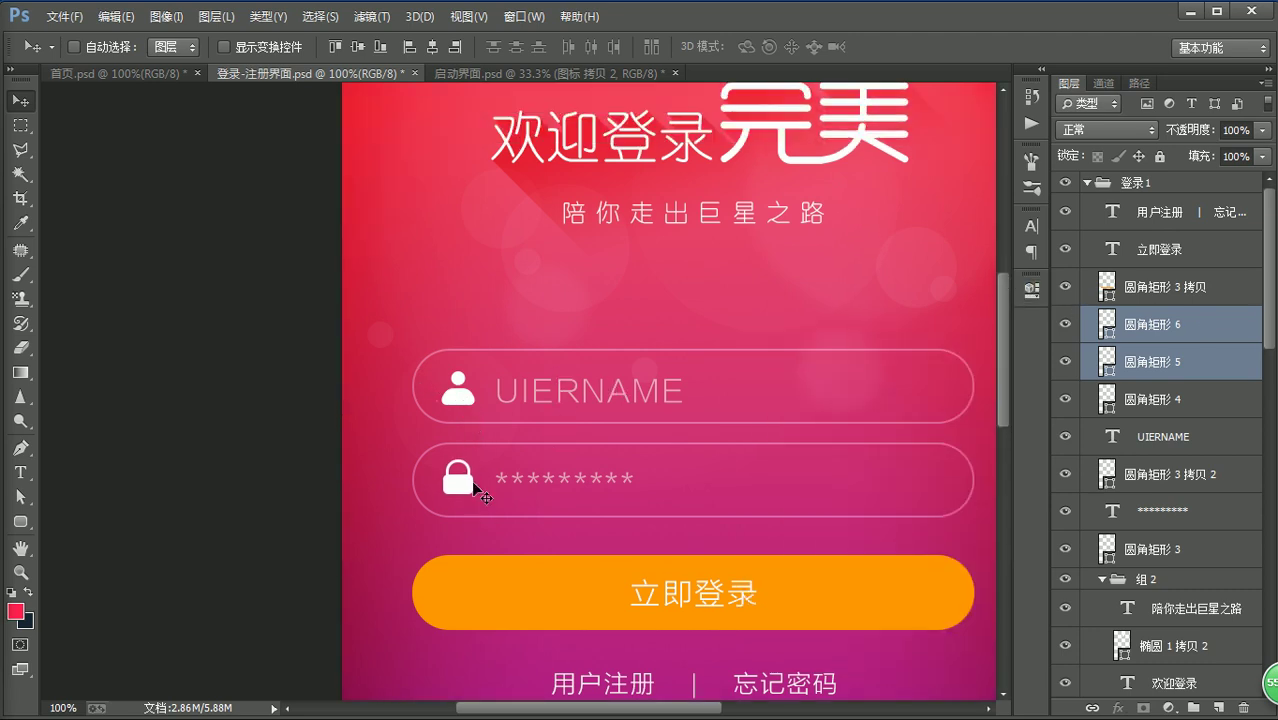
pyautogui.press('Right')
# - Collapse the 登录1 and 背景 groups, leaving 登录1 selected
pyautogui.click(1089, 182)
pyautogui.click(1187, 186)
pyautogui.keyDown('alt'); pyautogui.click(676, 428); pyautogui.keyUp('alt')
pyautogui.keyDown('alt'); pyautogui.click(676, 428); pyautogui.keyUp('alt')
pyautogui.keyDown('alt'); pyautogui.click(676, 428); pyautogui.keyUp('alt')
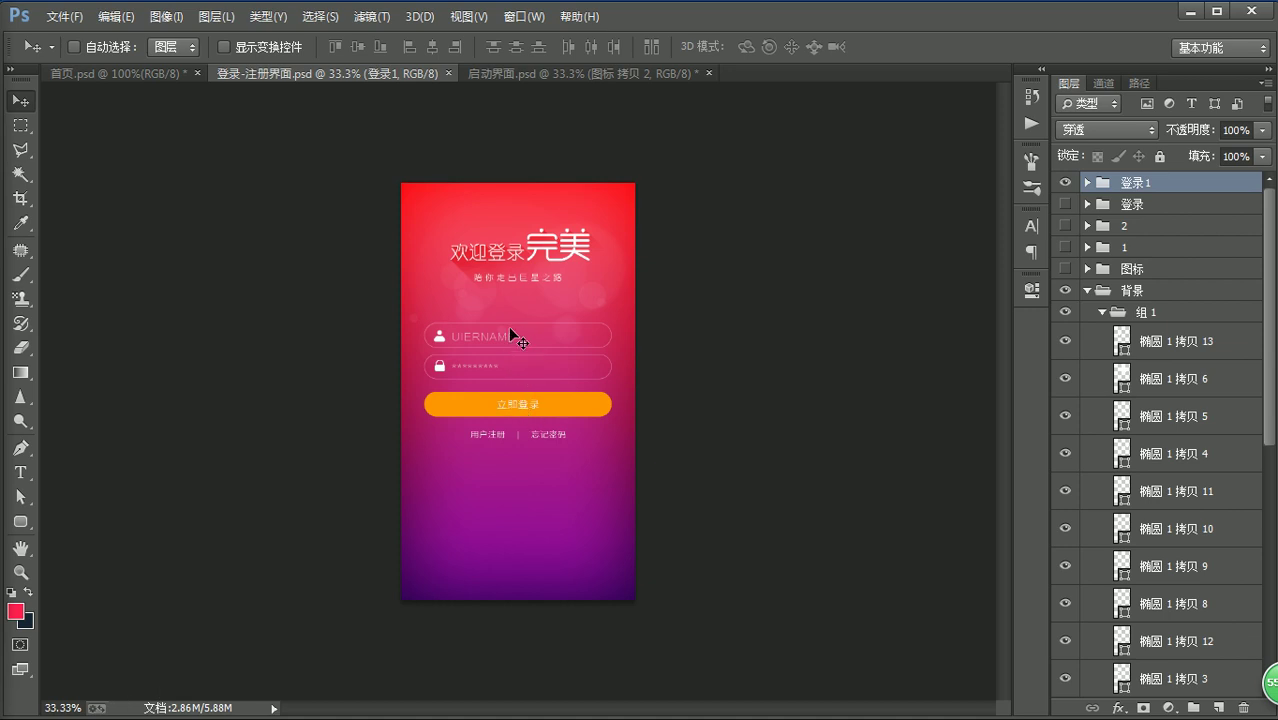
pyautogui.click(1087, 290)
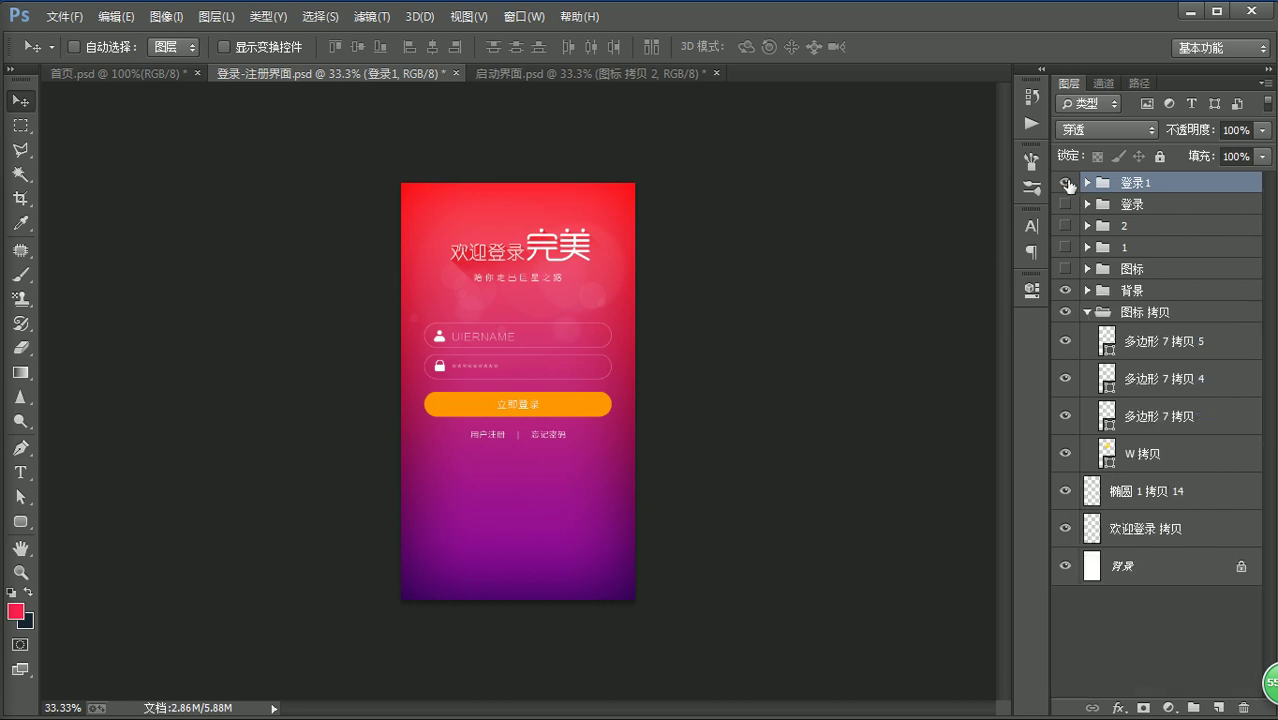
# - Hide the 登录1 group, show the 登录 and 图标 groups, and collapse the 图标 拷贝 group
pyautogui.click(1065, 183)
pyautogui.click(1065, 205)
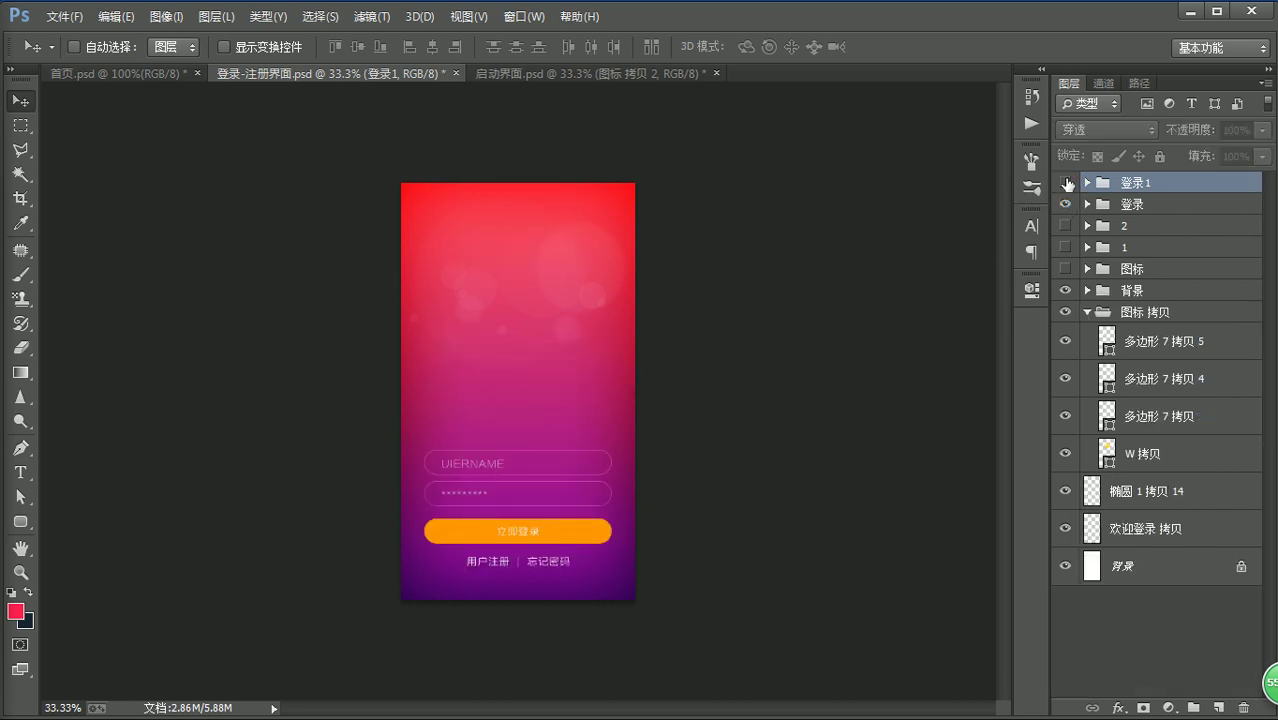
pyautogui.click(1087, 312)
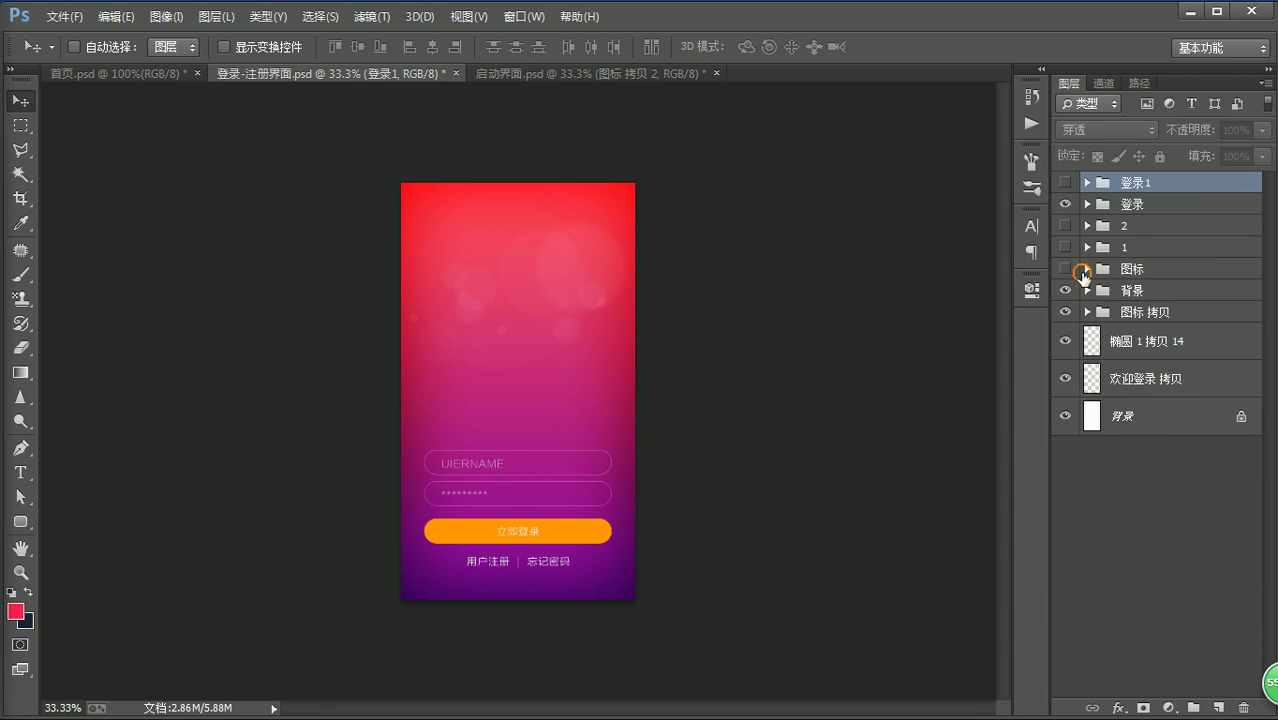
pyautogui.click(1066, 269)
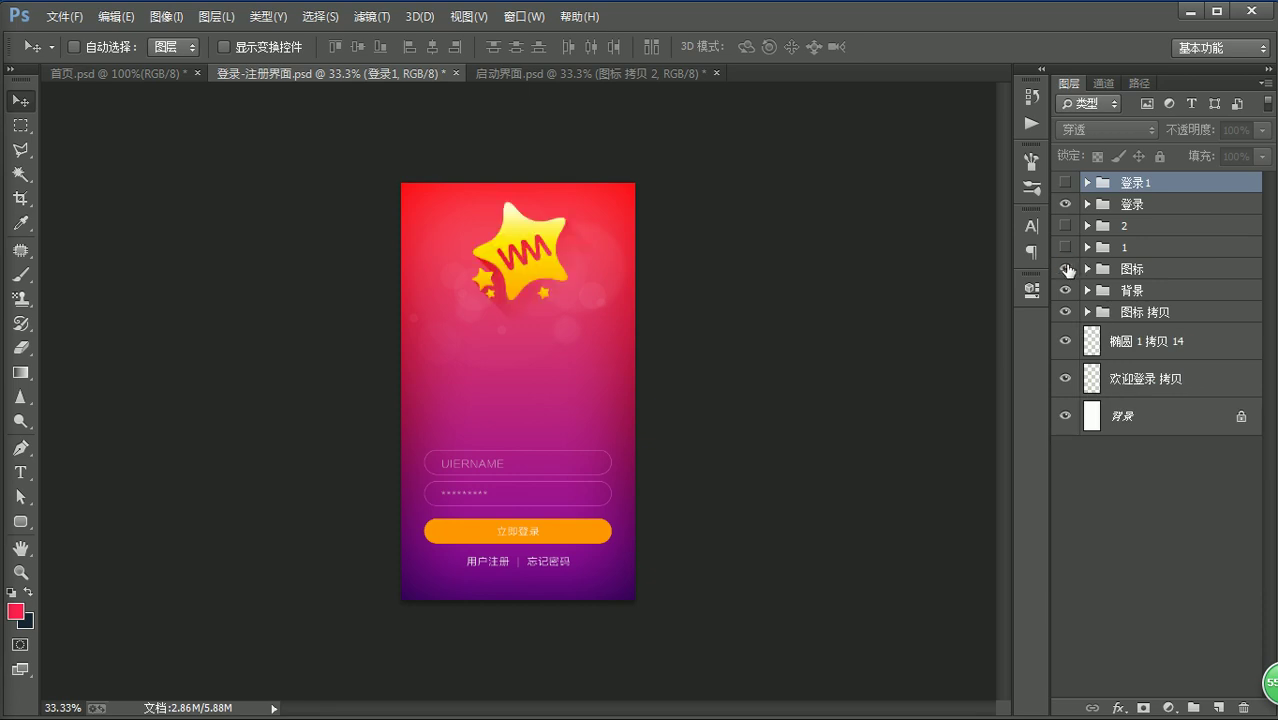
# - Compare the button layouts in groups 1 and 2 and hide the 登录 group
pyautogui.click(1064, 247)
pyautogui.click(1065, 226)
pyautogui.click(1066, 230)
pyautogui.click(1066, 205)
pyautogui.click(1064, 248)
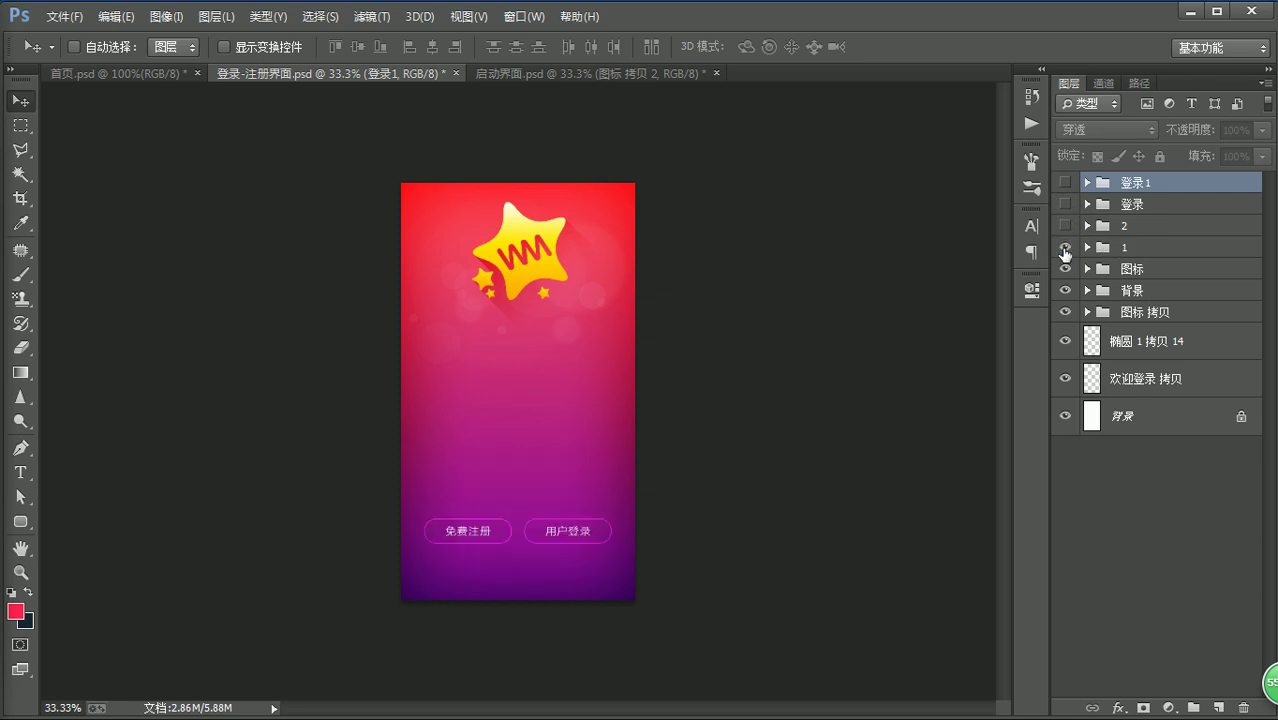
# - Delete group 1, show group 2 instead, and save the document
pyautogui.click(1183, 251)
pyautogui.press('Delete')
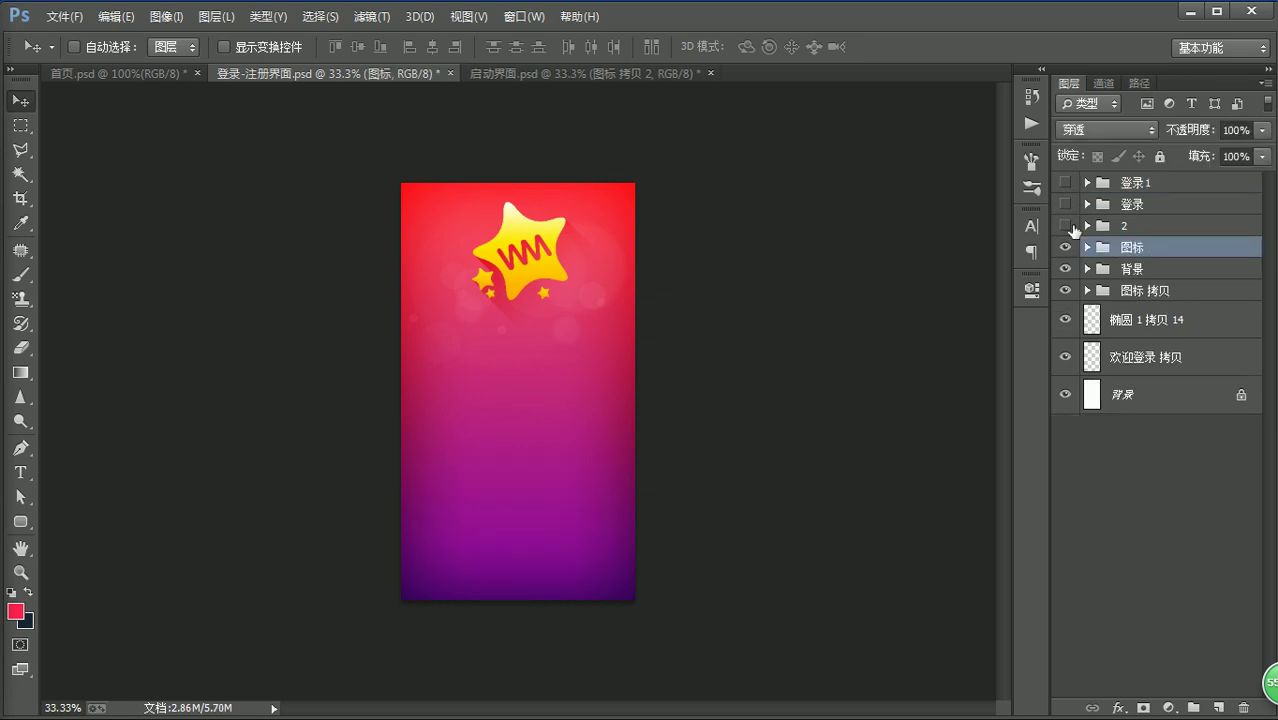
pyautogui.click(1064, 226)
pyautogui.click(1145, 225)
pyautogui.hotkey('ctrl', 's')
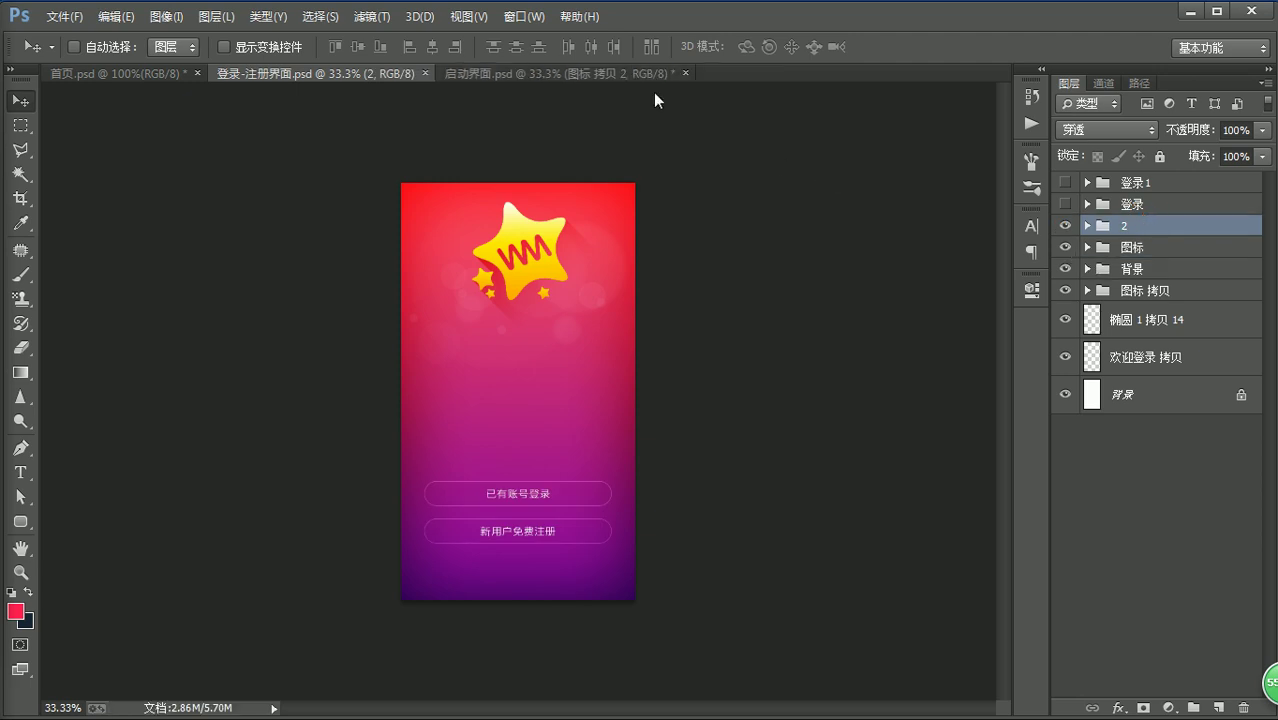
# - Copy the 文字 group from 启动界面.psd into 登录-注册界面.psd and place it just below the star icon
pyautogui.click(628, 73)
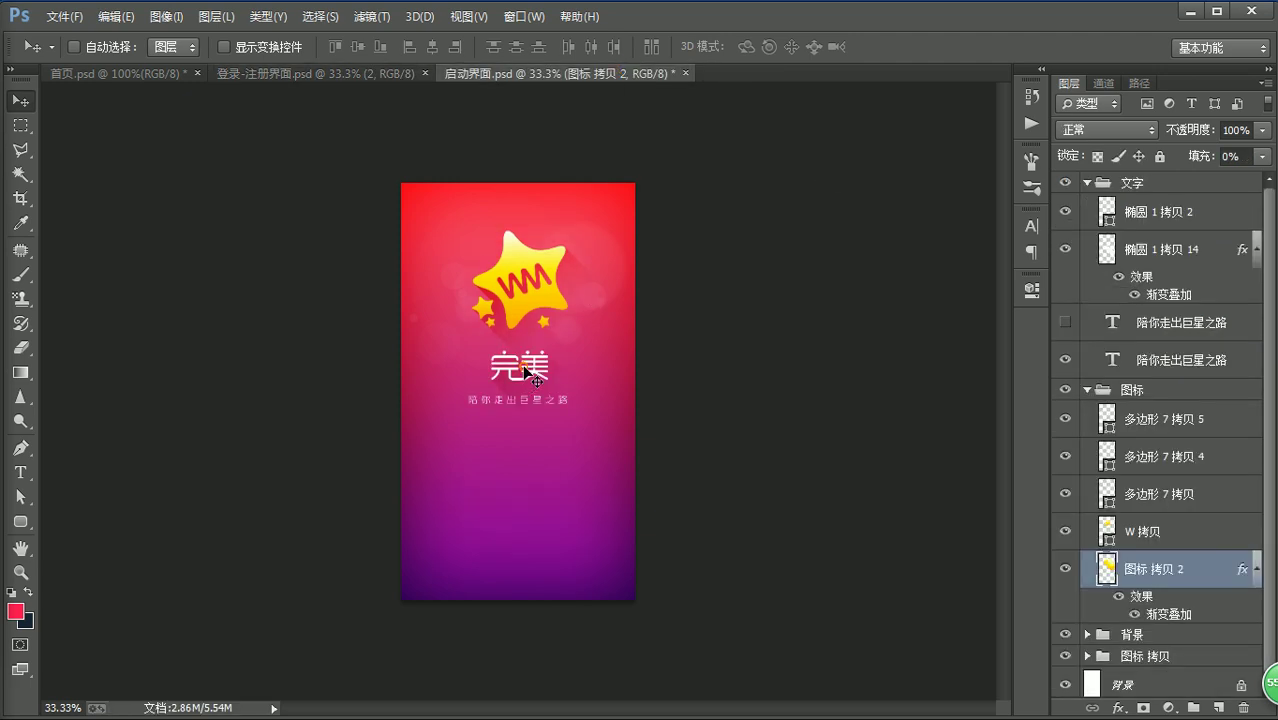
pyautogui.keyDown('ctrl'); pyautogui.click(521, 372); pyautogui.keyUp('ctrl')
pyautogui.keyDown('ctrl'); pyautogui.keyDown('shift'); pyautogui.click(518, 401); pyautogui.keyUp('shift'); pyautogui.keyUp('ctrl')
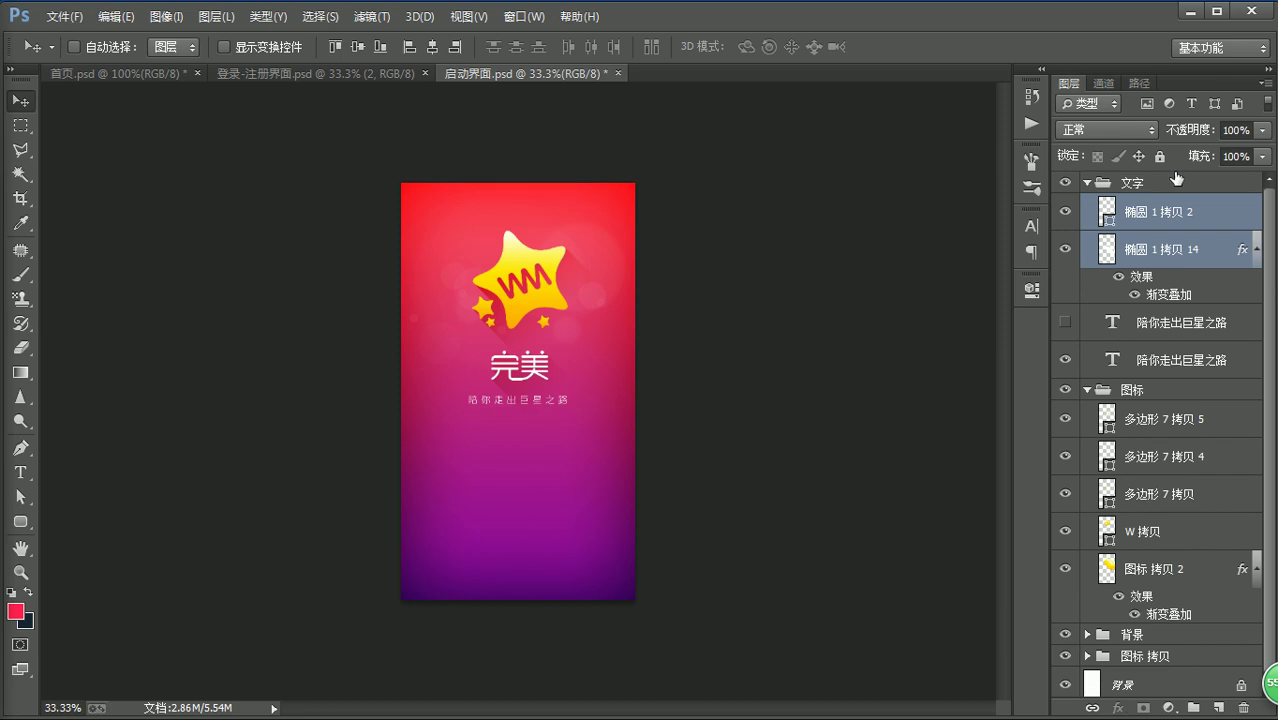
pyautogui.click(1094, 184)
pyautogui.moveTo(456, 352); pyautogui.dragTo(541, 377)
pyautogui.moveTo(544, 327); pyautogui.dragTo(543, 344)
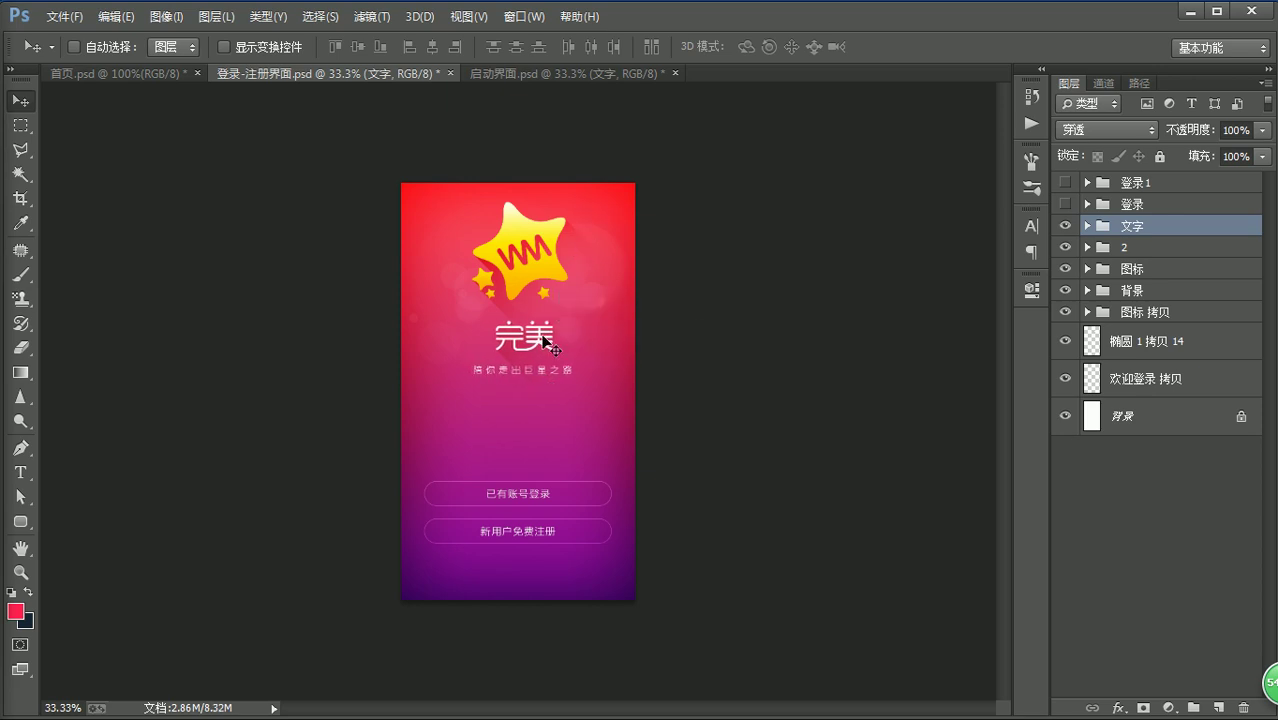
# - Align the 文字 group to the horizontal centre of the background layer
pyautogui.keyDown('ctrl'); pyautogui.click(1147, 412); pyautogui.keyUp('ctrl')
pyautogui.click(431, 47)
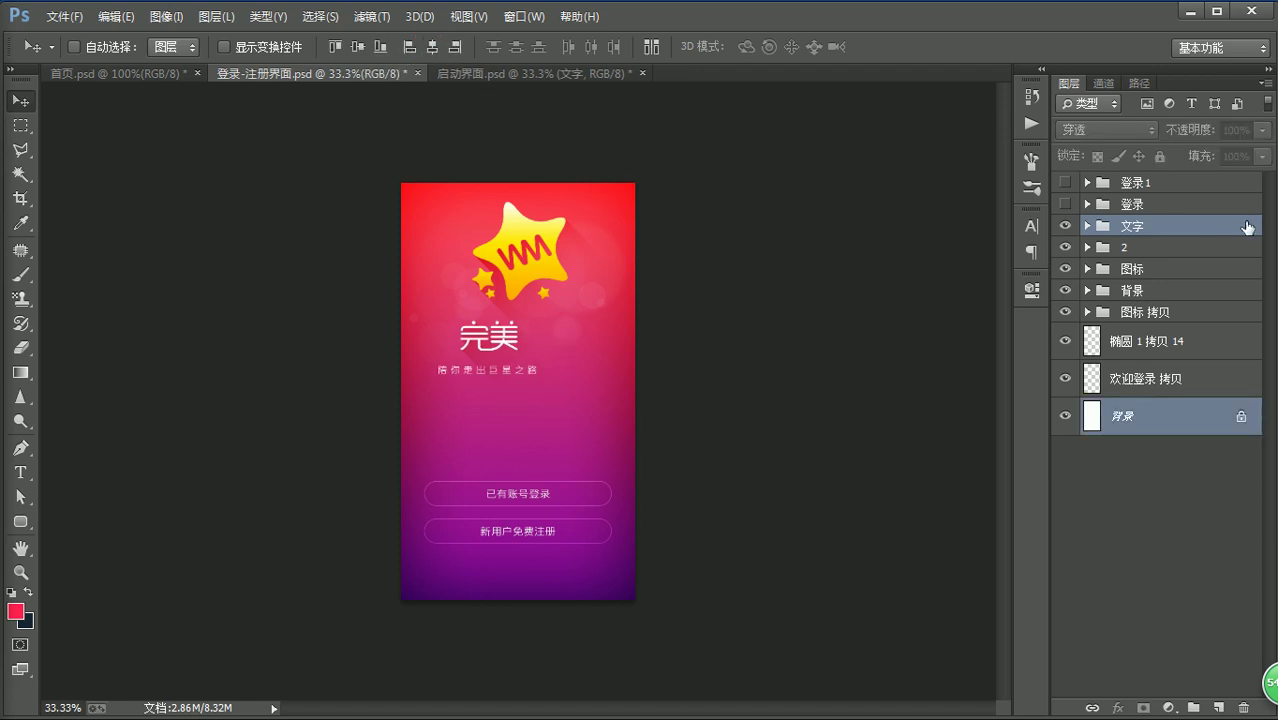
pyautogui.click(1250, 225)
# - Open the visible 陪你走出巨星之路 tagline in the 文字 group for editing and select all its text
pyautogui.click(1087, 225)
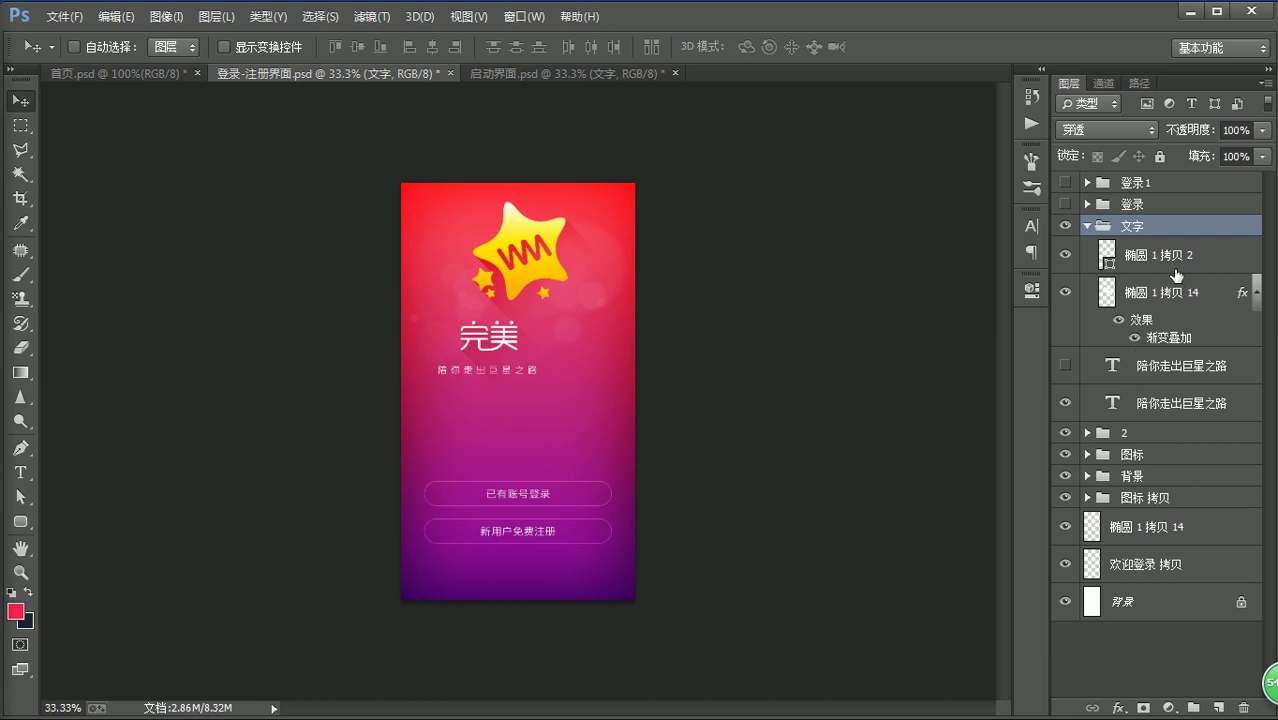
pyautogui.click(1170, 402)
pyautogui.press('t')
pyautogui.click(520, 368)
pyautogui.hotkey('ctrl', 'a')
pyautogui.click(20, 100)
# - Show the hidden duplicate tagline and check its bounds and those of 椭圆 1 拷贝 14 with Free Transform
pyautogui.click(1065, 365)
pyautogui.click(1195, 365)
pyautogui.hotkey('ctrl', 't')
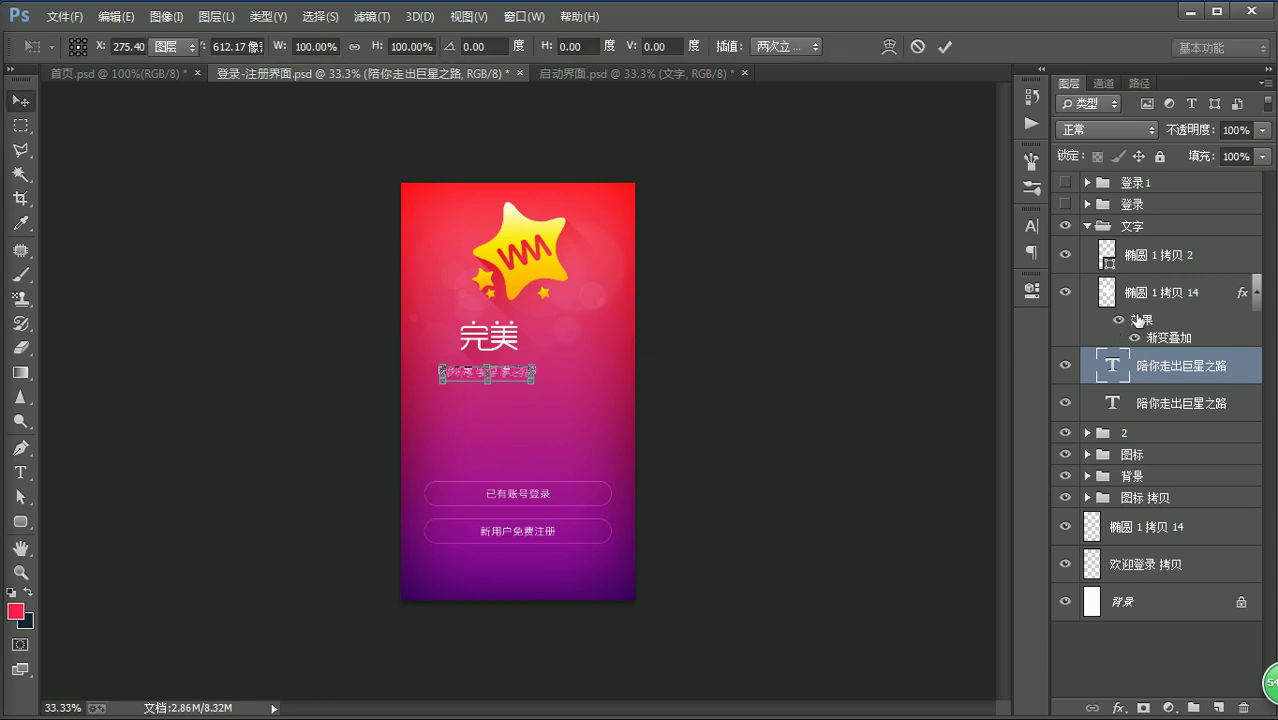
pyautogui.click(1150, 293)
pyautogui.hotkey('ctrl', 't')
pyautogui.press('Return')
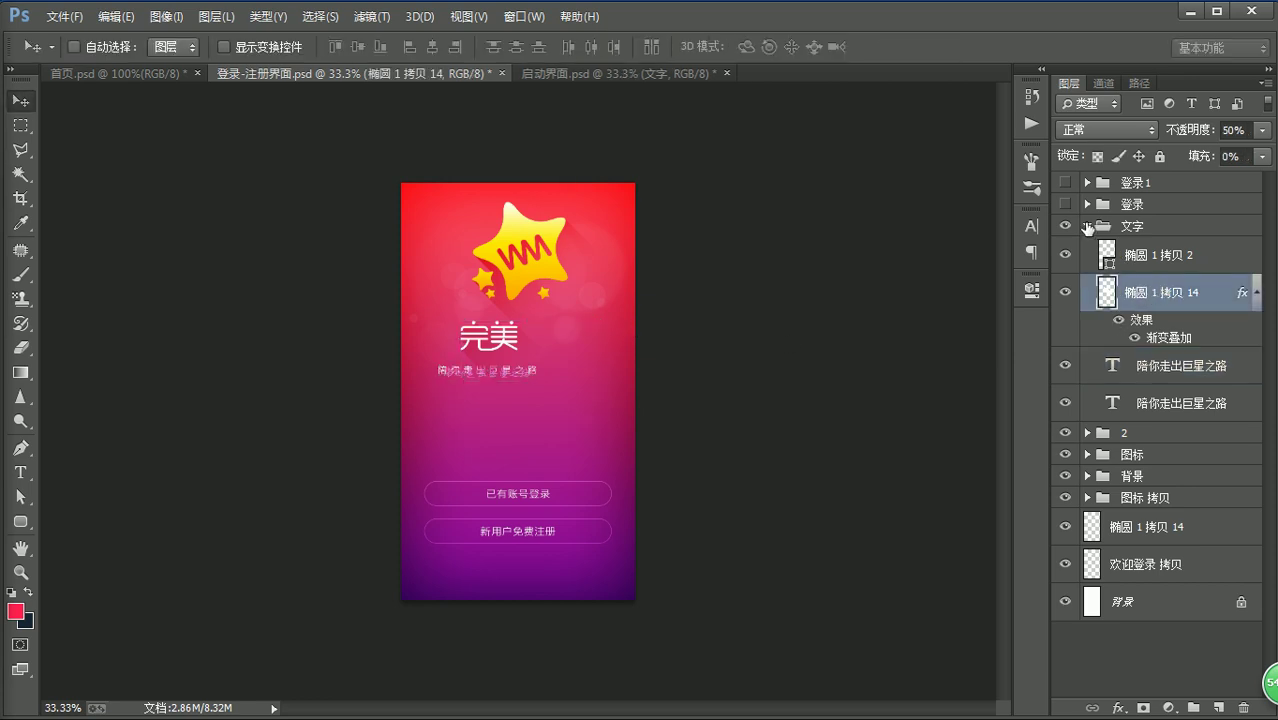
# - Hide and delete the duplicate 陪你走出巨星之路 text layer, then collapse the 文字 group
pyautogui.click(1189, 403)
pyautogui.keyDown('shift'); pyautogui.click(1200, 372); pyautogui.keyUp('shift')
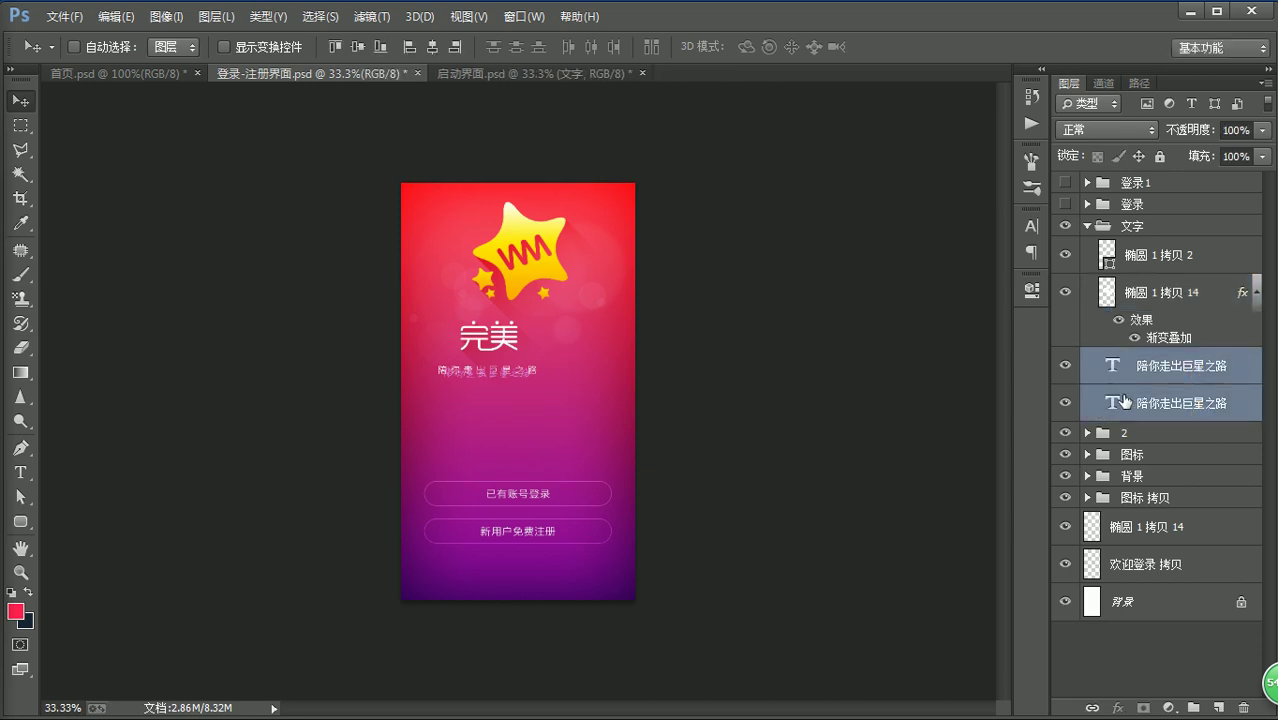
pyautogui.click(1065, 366)
pyautogui.click(1174, 368)
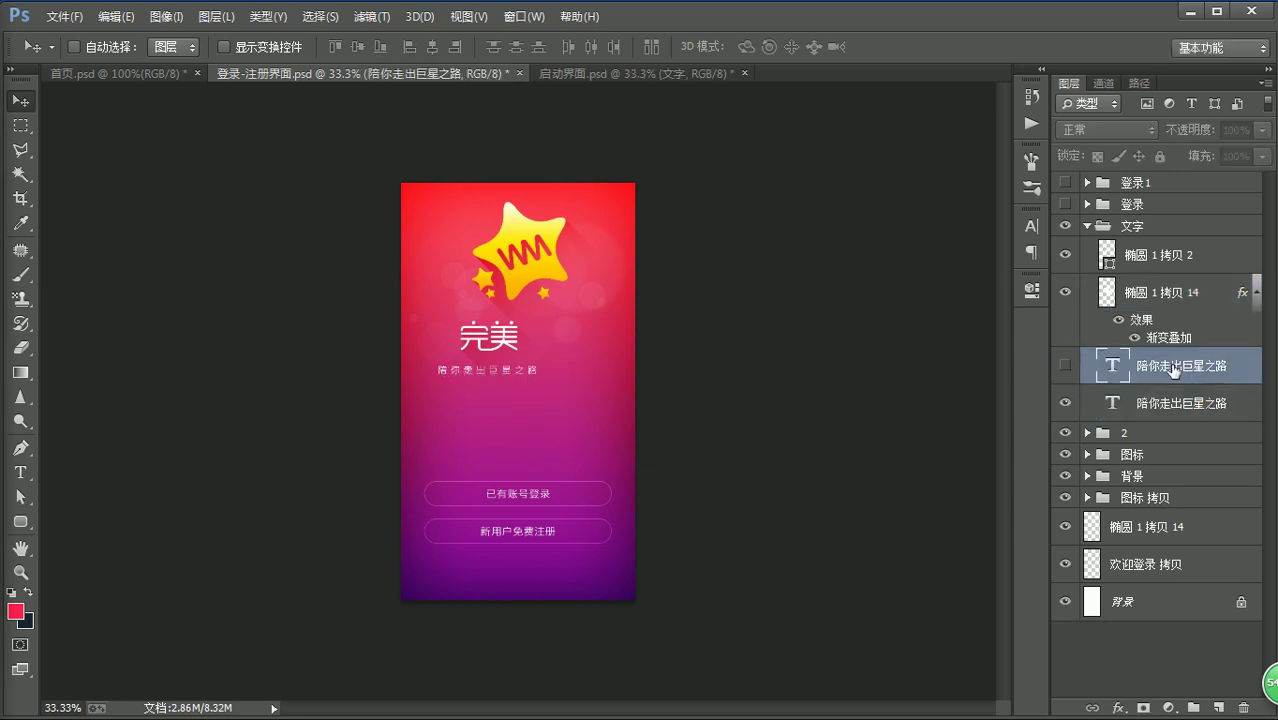
pyautogui.press('Delete')
pyautogui.click(1087, 228)
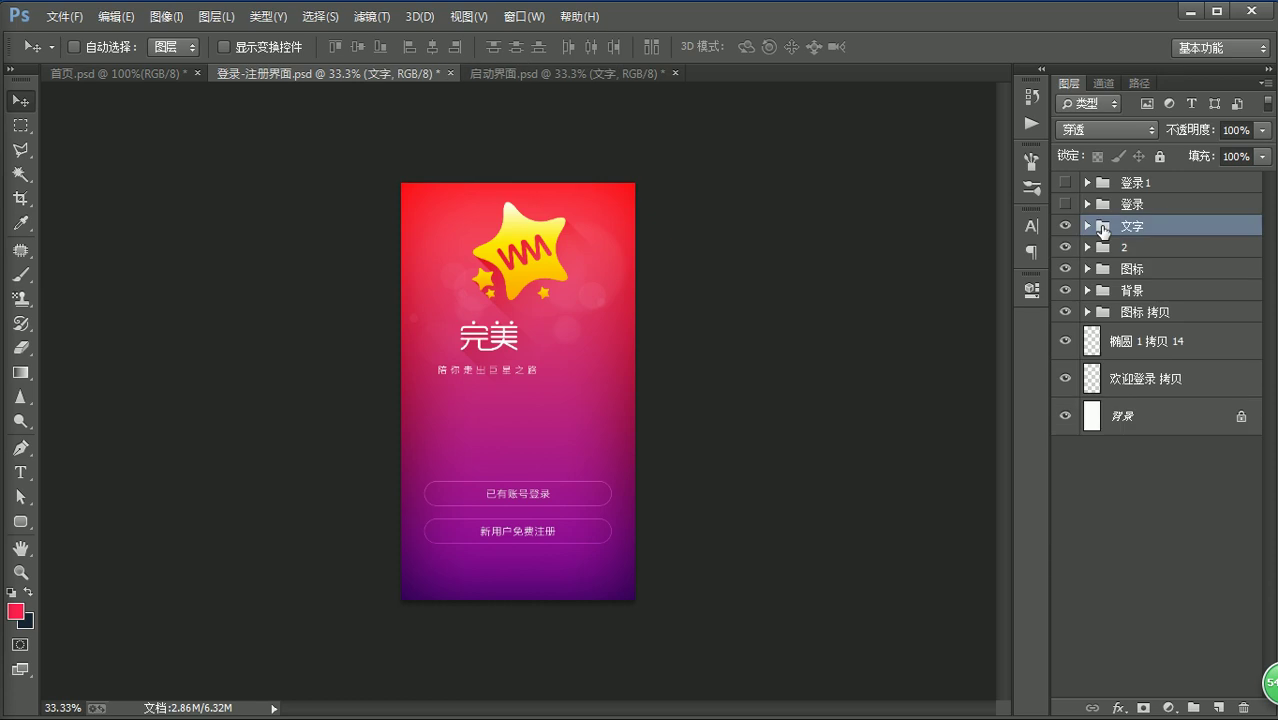
# - Compare the document's opening snapshot with its latest state in the history
pyautogui.click(1031, 97)
pyautogui.moveTo(993, 277); pyautogui.dragTo(984, 134)
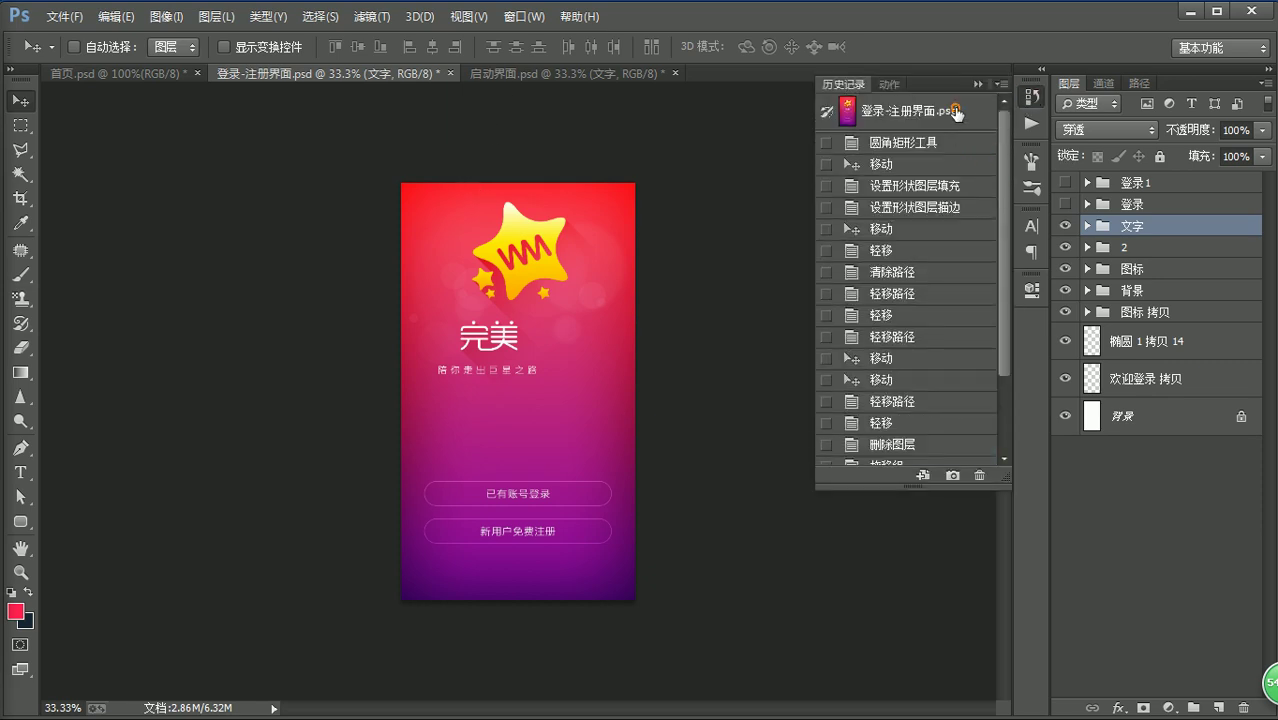
pyautogui.click(957, 110)
pyautogui.moveTo(1002, 190); pyautogui.dragTo(992, 354)
pyautogui.click(887, 454)
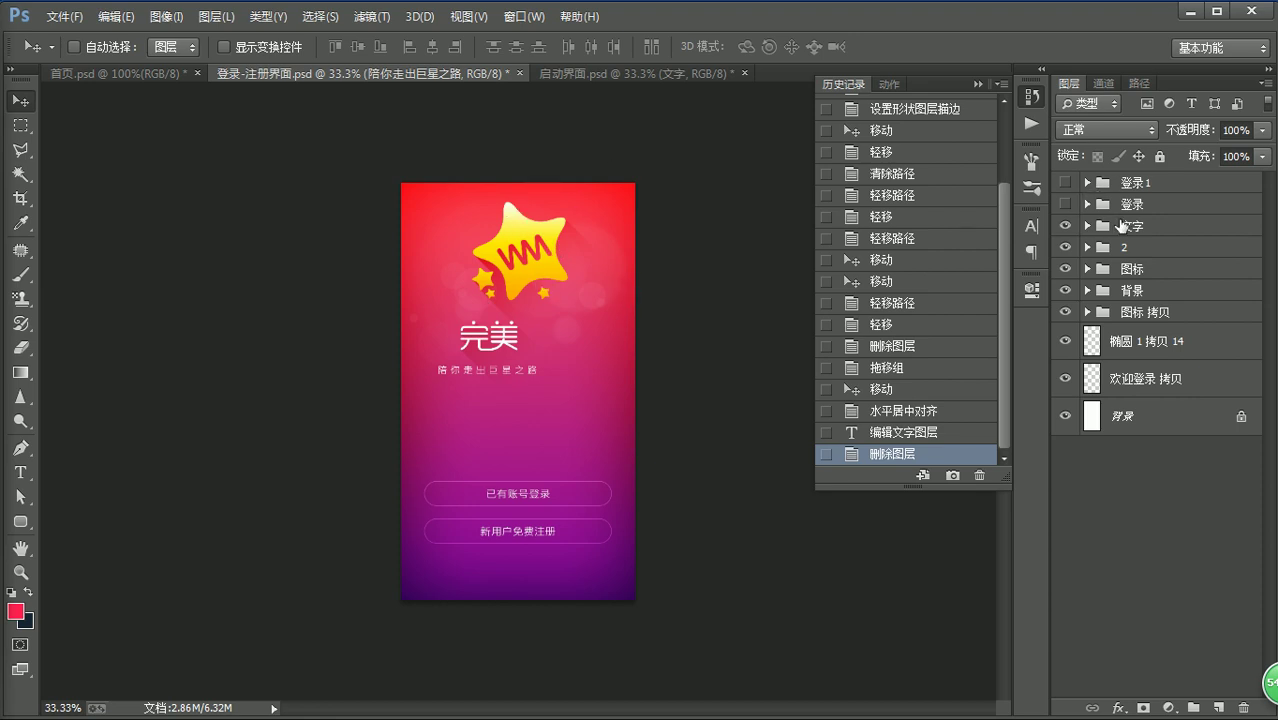
# - Delete the copied 文字 group from the document
pyautogui.click(1153, 229)
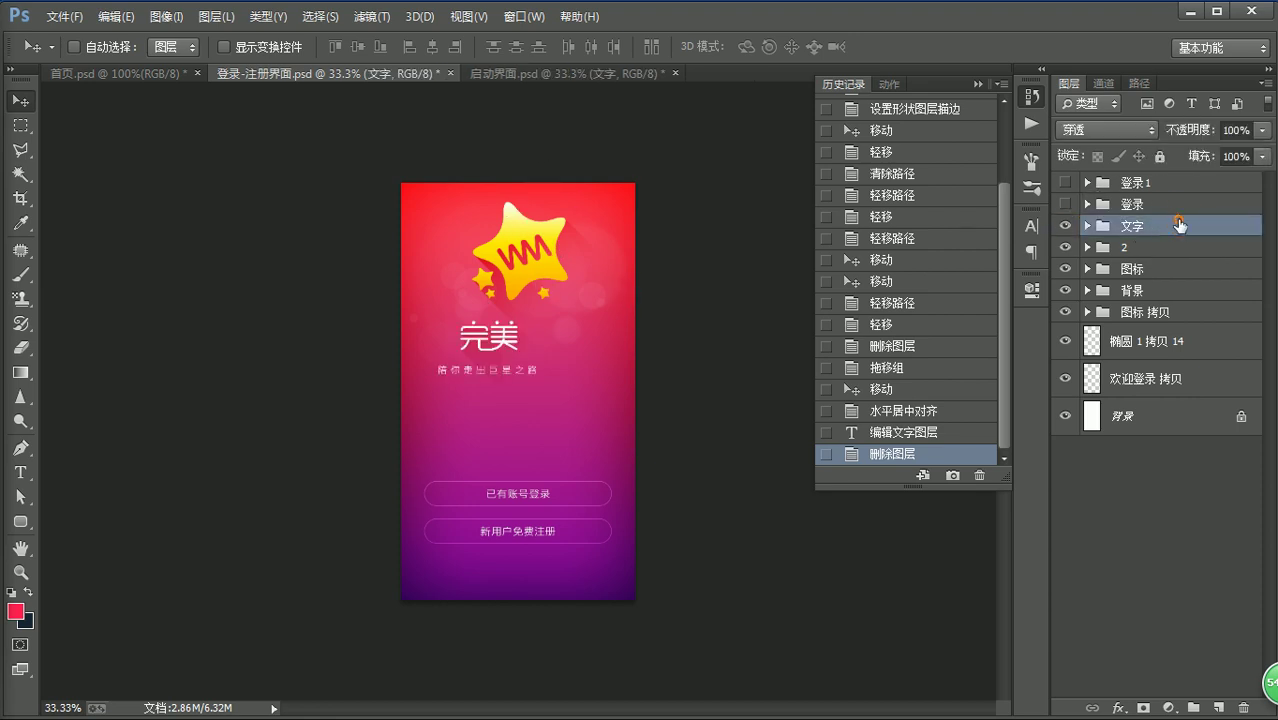
pyautogui.press('Delete')
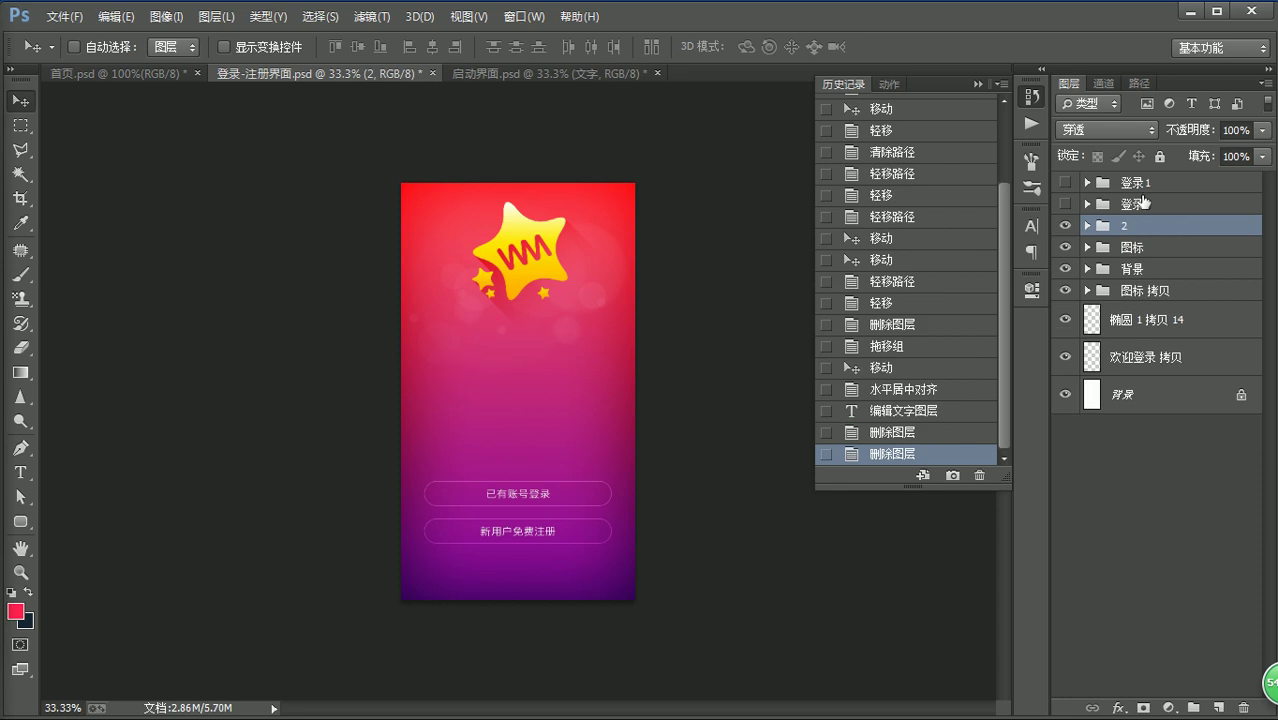
# - Toggle the groups' visibility to compare the screens, showing 登录1 and hiding 图标
pyautogui.click(1065, 182)
pyautogui.click(1065, 182)
pyautogui.click(1065, 226)
pyautogui.click(1065, 247)
pyautogui.click(1065, 247)
pyautogui.click(1065, 226)
pyautogui.click(1065, 182)
pyautogui.click(1175, 183)
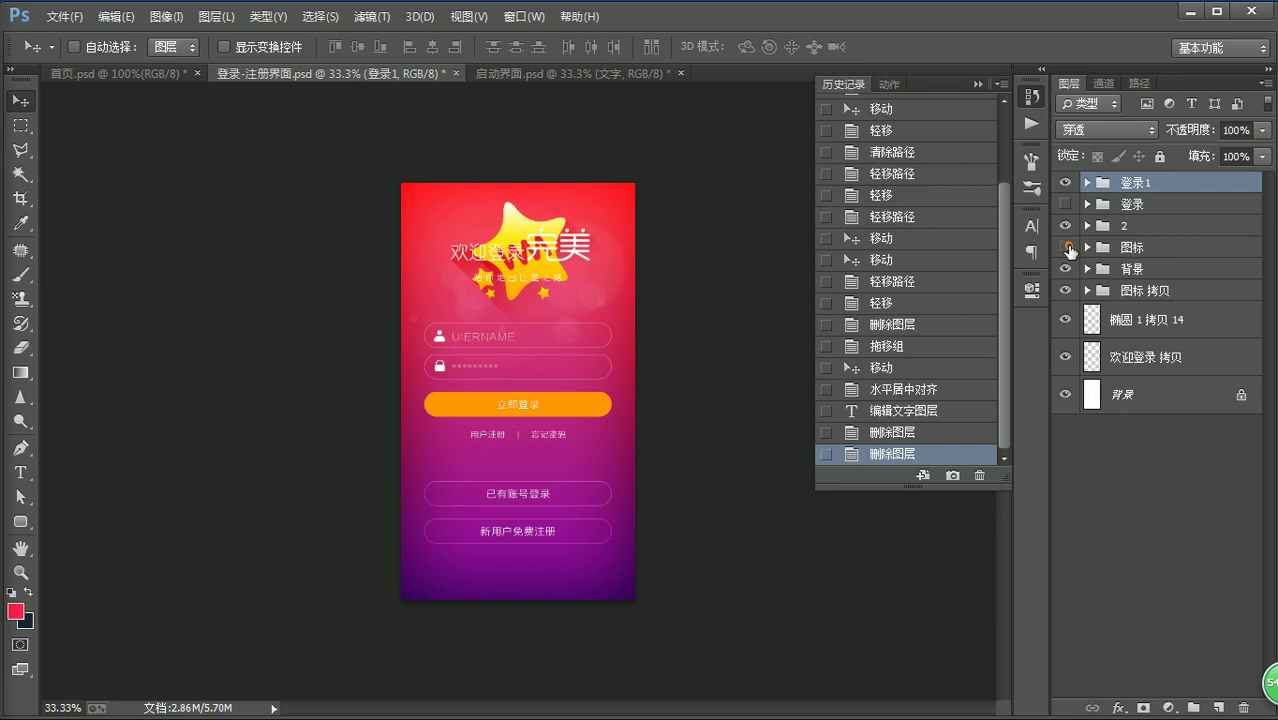
pyautogui.click(1066, 248)
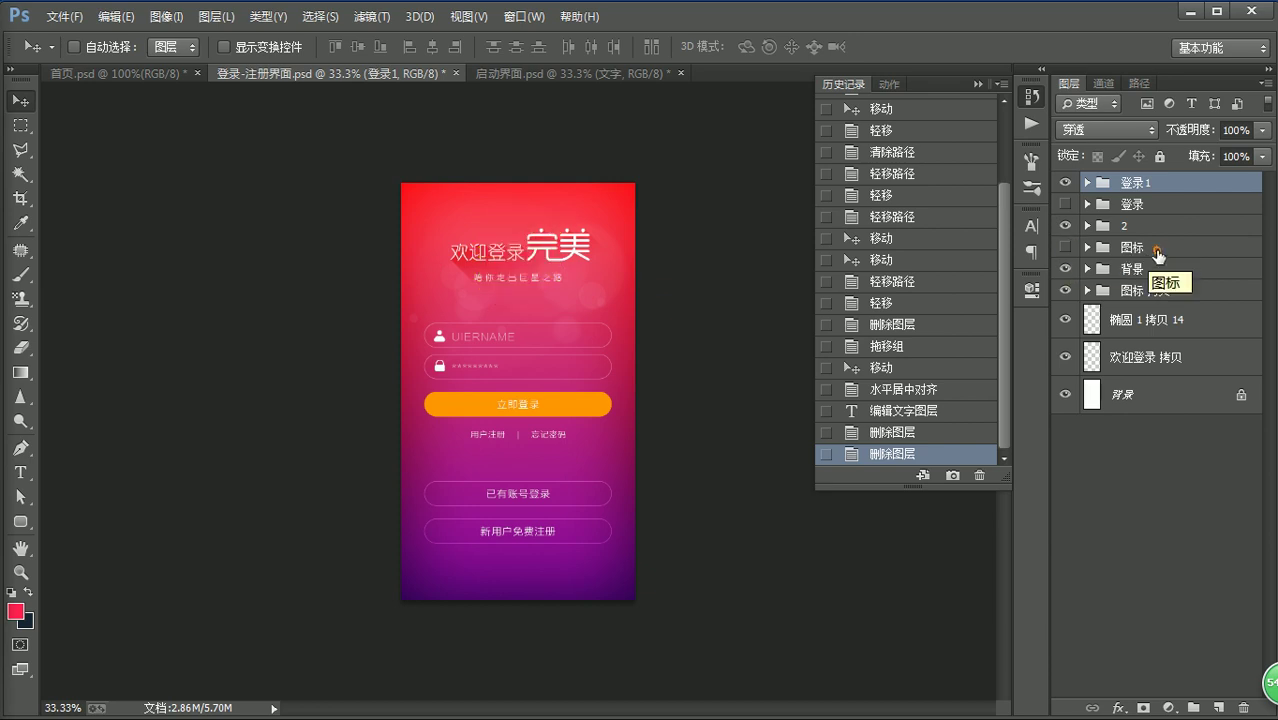
# - Delete the 图标 and 2 groups, and show the 登录1 group over the background
pyautogui.click(1108, 248)
pyautogui.press('Delete')
pyautogui.click(1066, 226)
pyautogui.click(1066, 226)
pyautogui.click(1066, 184)
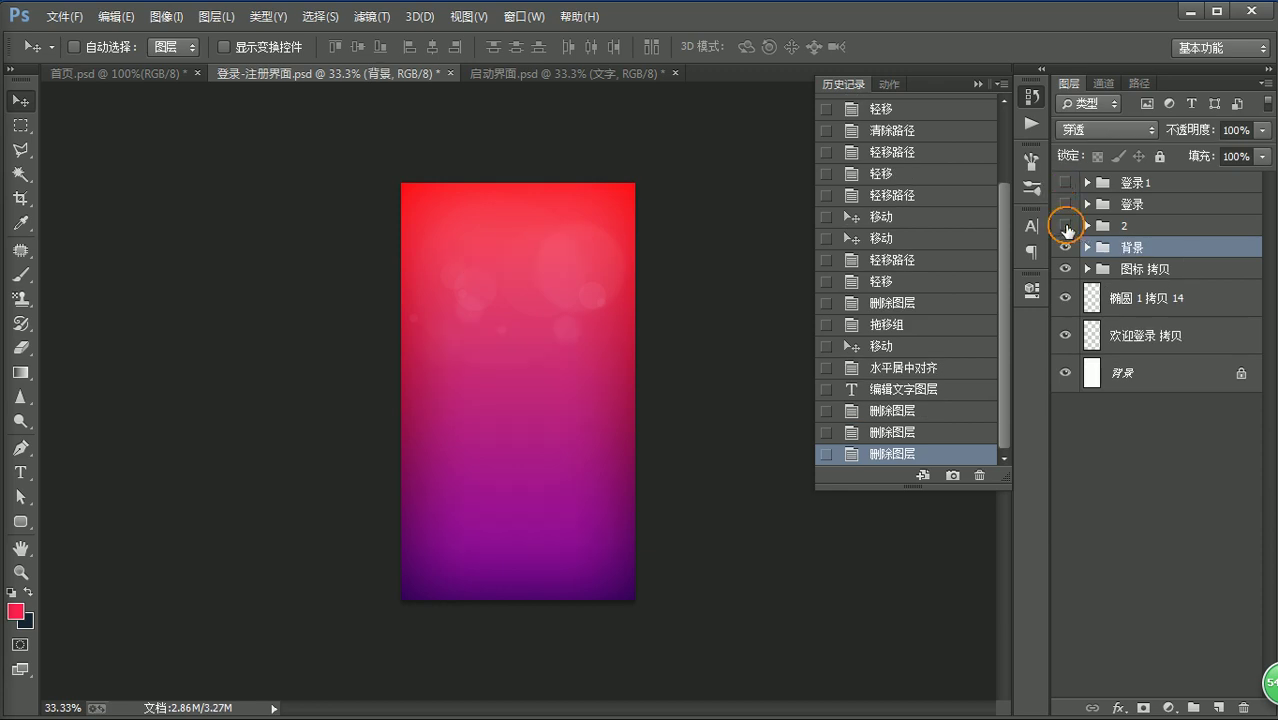
pyautogui.click(1104, 228)
pyautogui.press('Delete')
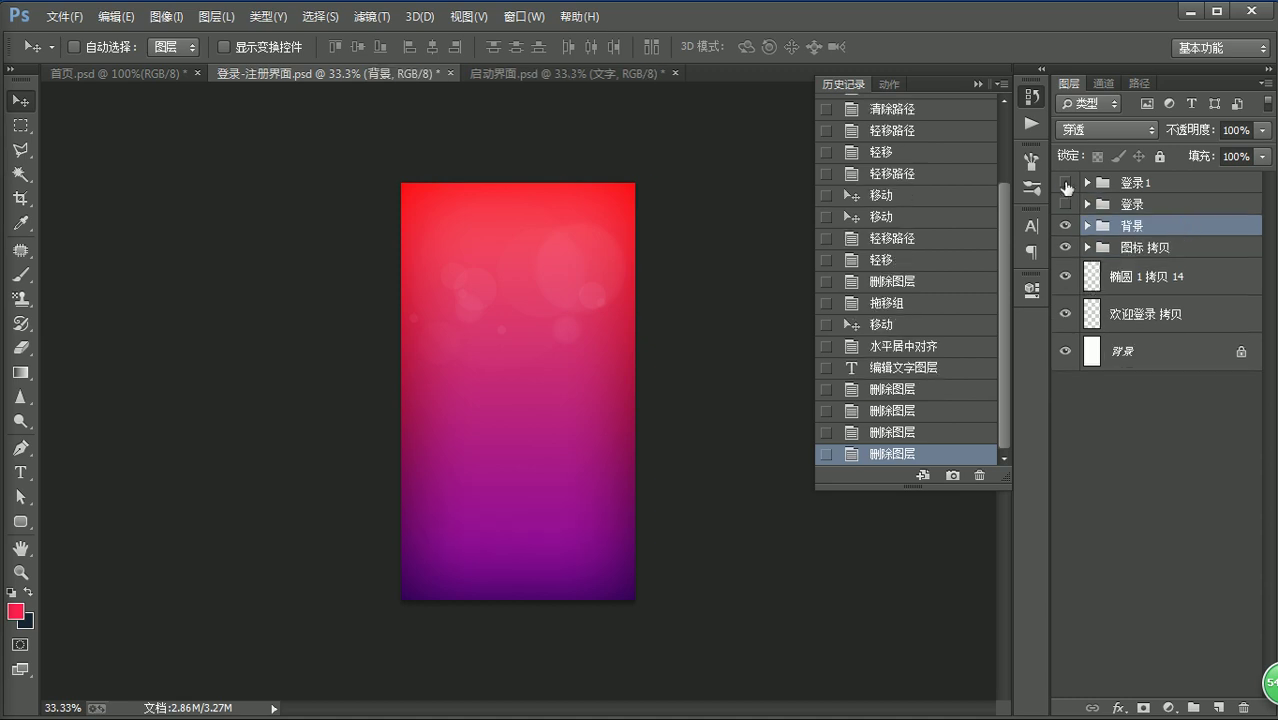
pyautogui.click(1184, 182)
pyautogui.click(1066, 183)
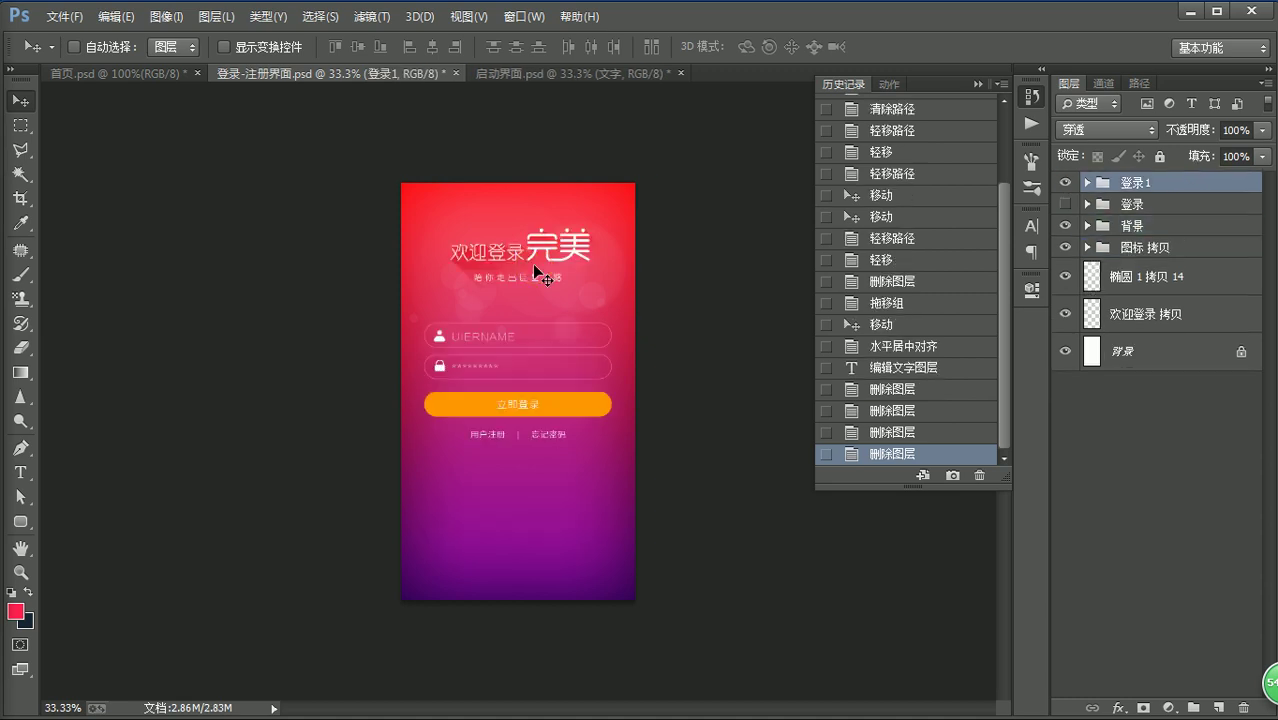
# - Save the cleaned-up login screen as a separate Photoshop file named 登录-注册.psd
pyautogui.hotkey('ctrl', 'shift', 's')
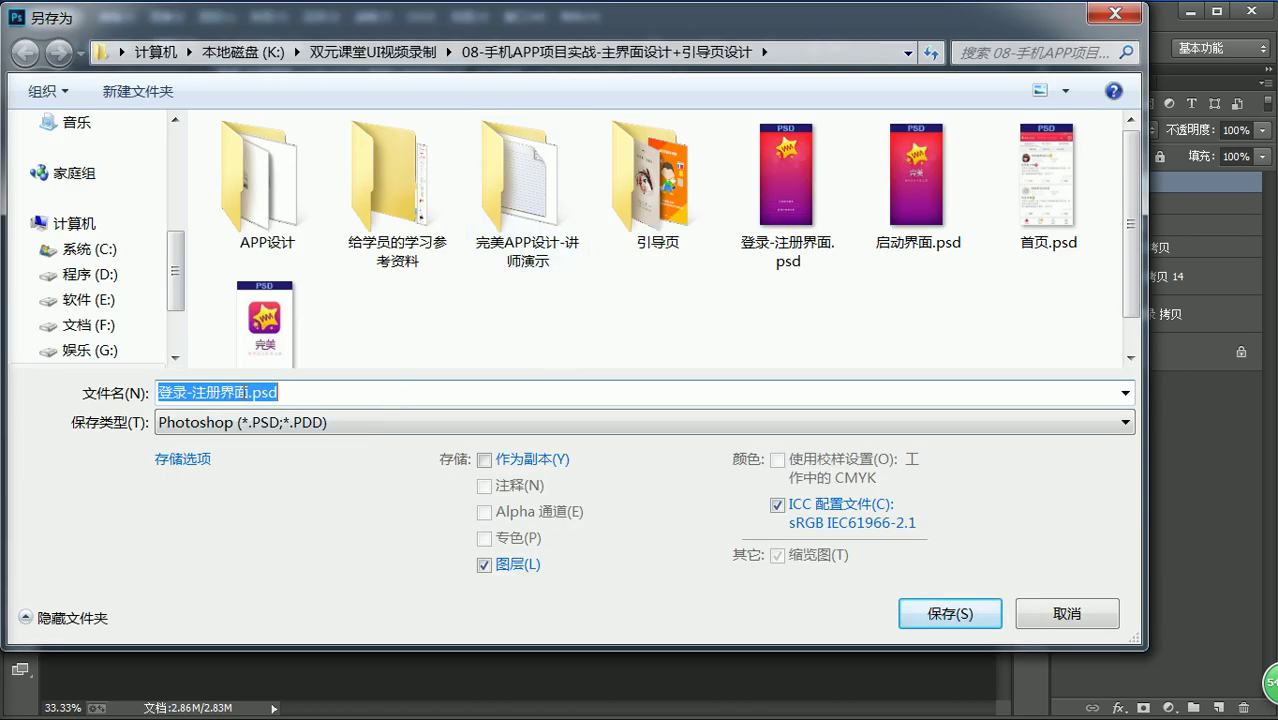
pyautogui.click(248, 392)
pyautogui.press('BackSpace')
pyautogui.press('BackSpace')
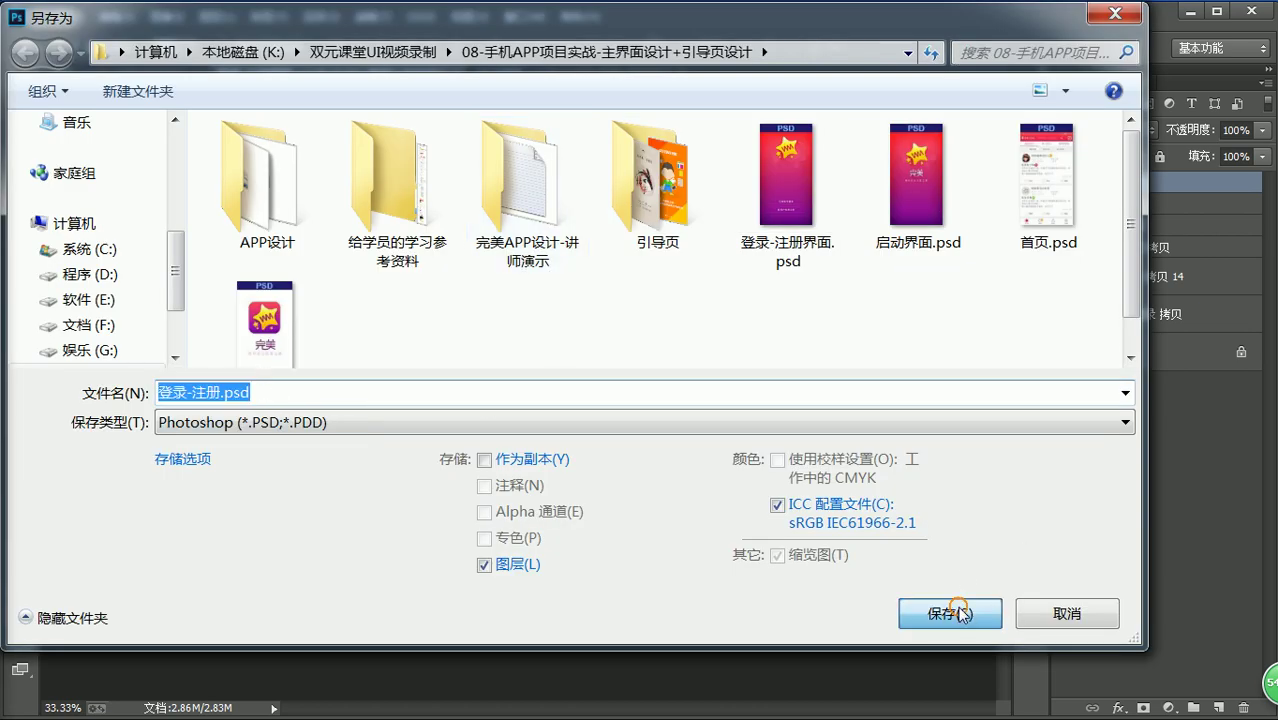
pyautogui.click(960, 613)
pyautogui.click(573, 305)
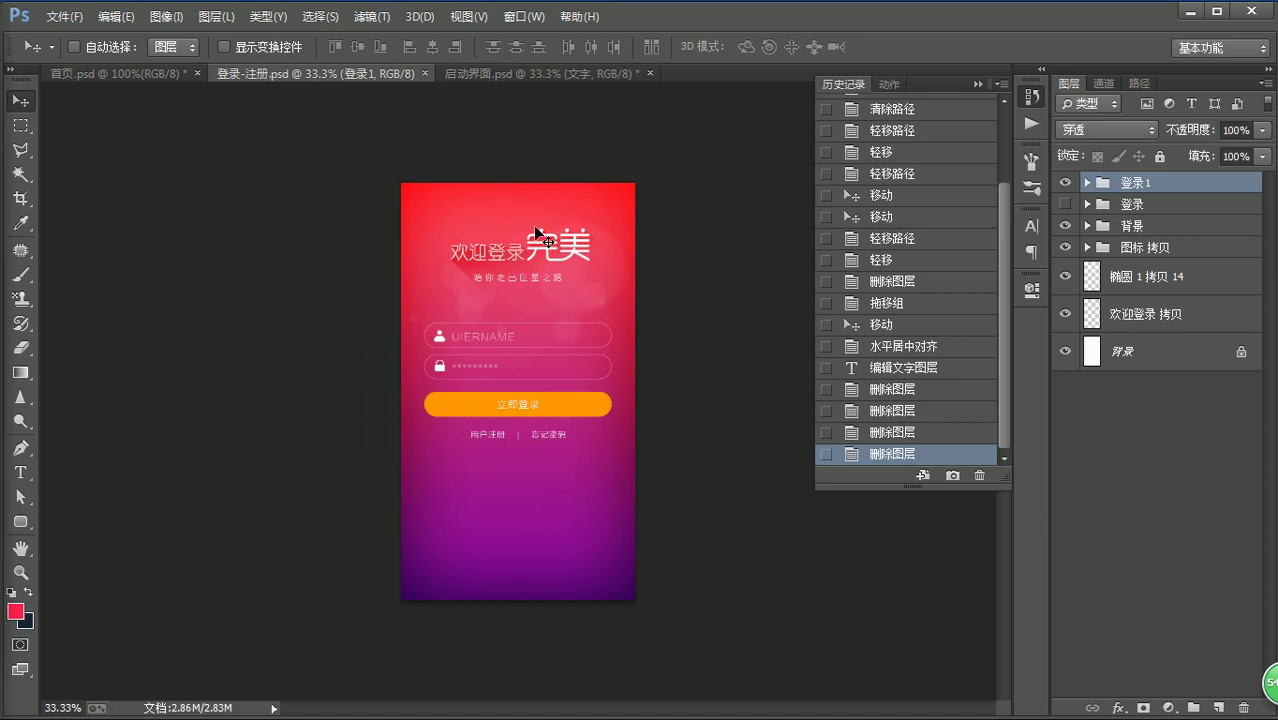
# - Restore the document's opening snapshot from the history and save it over the existing 登录-注册界面.psd
pyautogui.scroll(10, 985, 240)
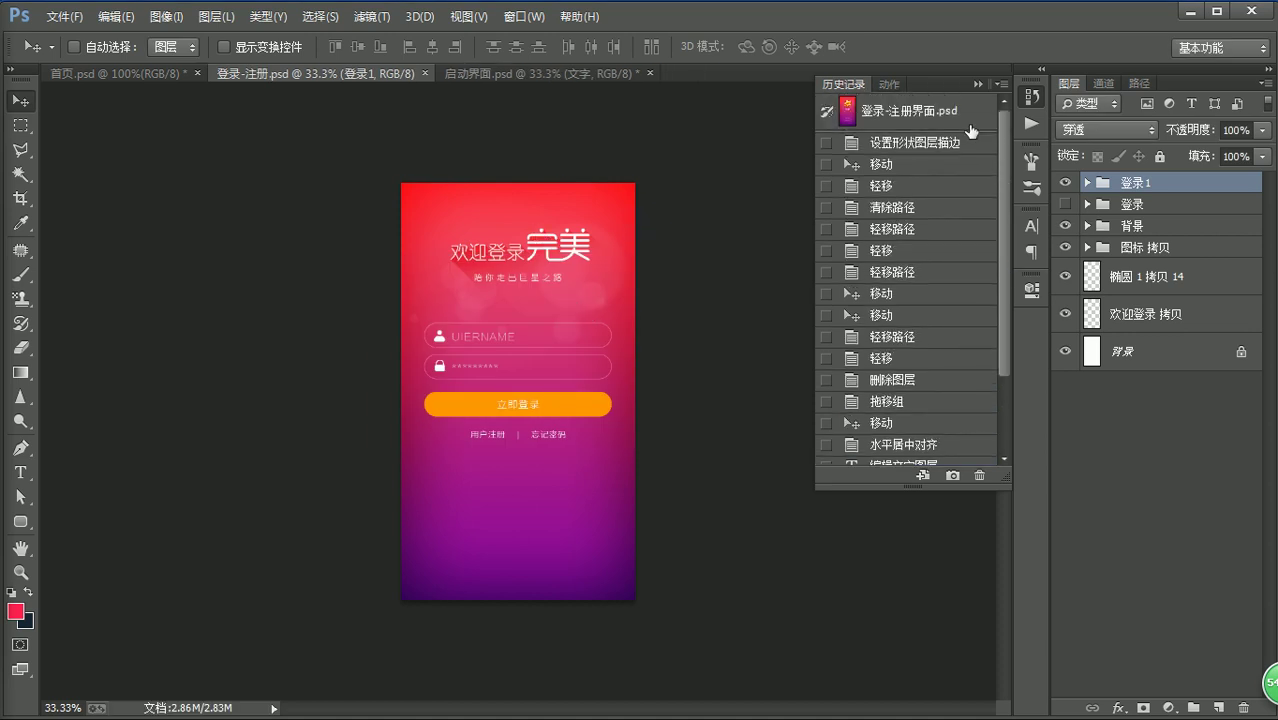
pyautogui.click(965, 112)
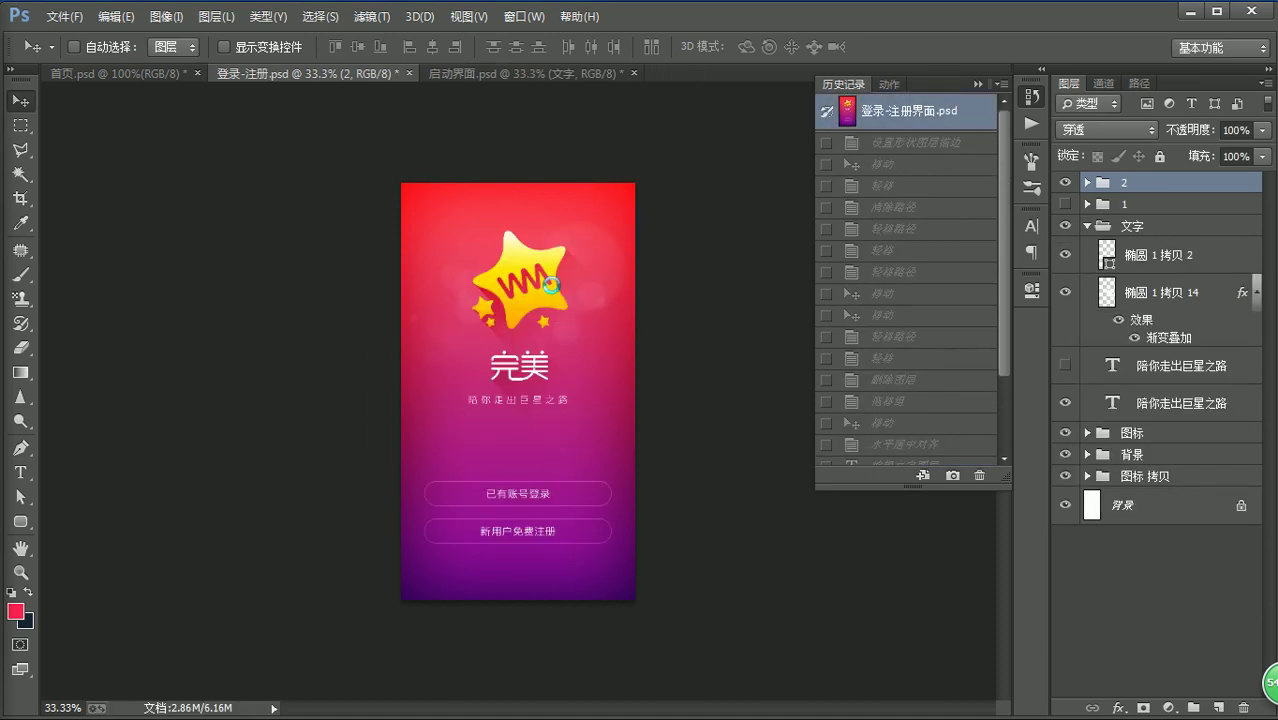
pyautogui.hotkey('ctrl', 'shift', 's')
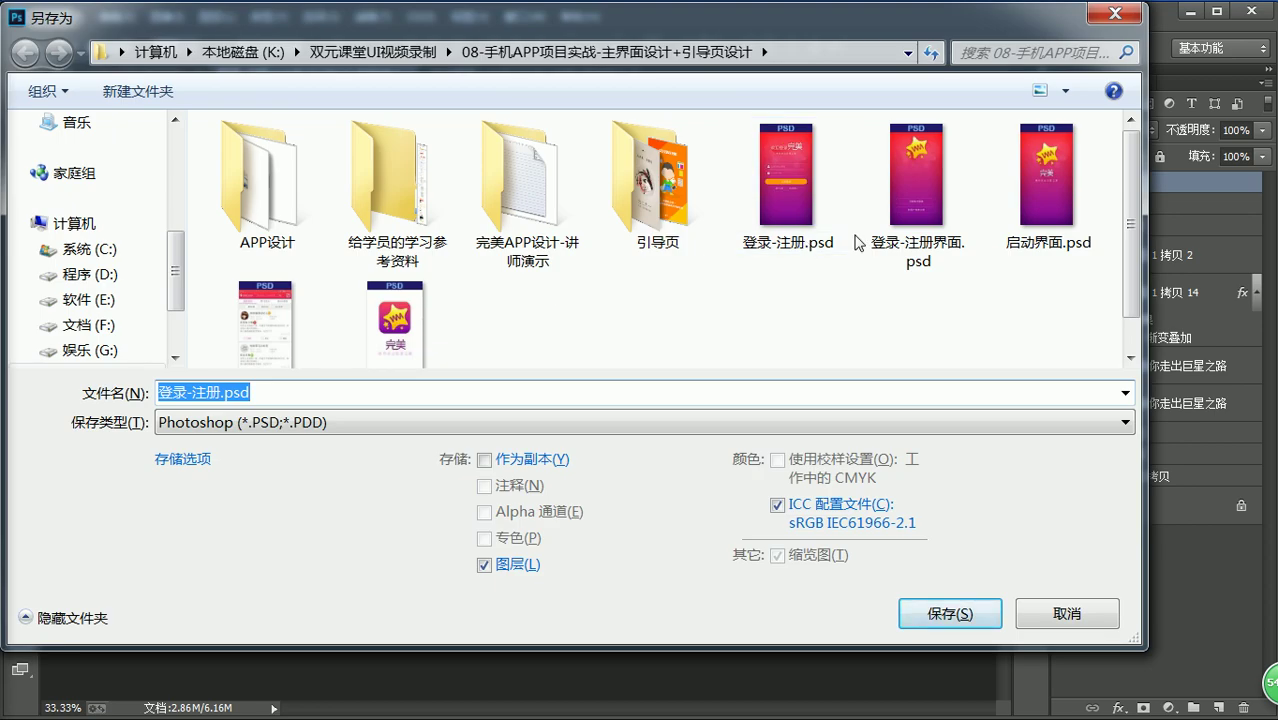
pyautogui.click(919, 152)
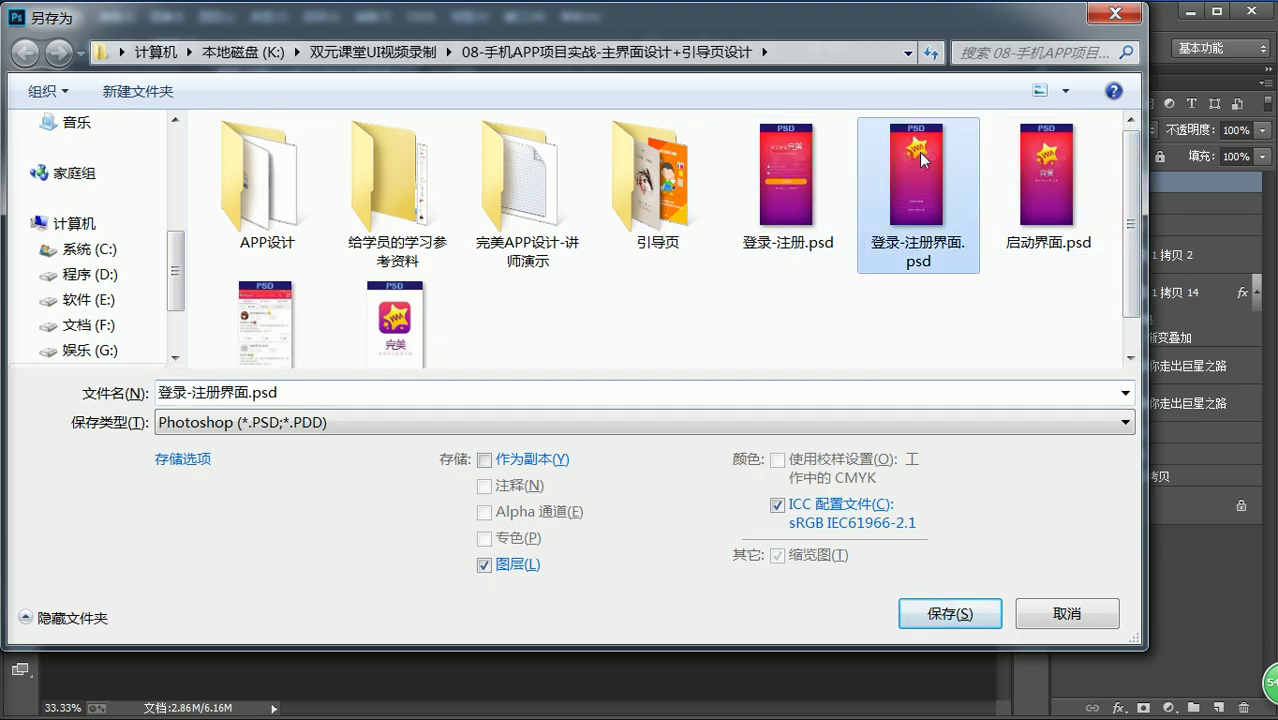
pyautogui.click(955, 626)
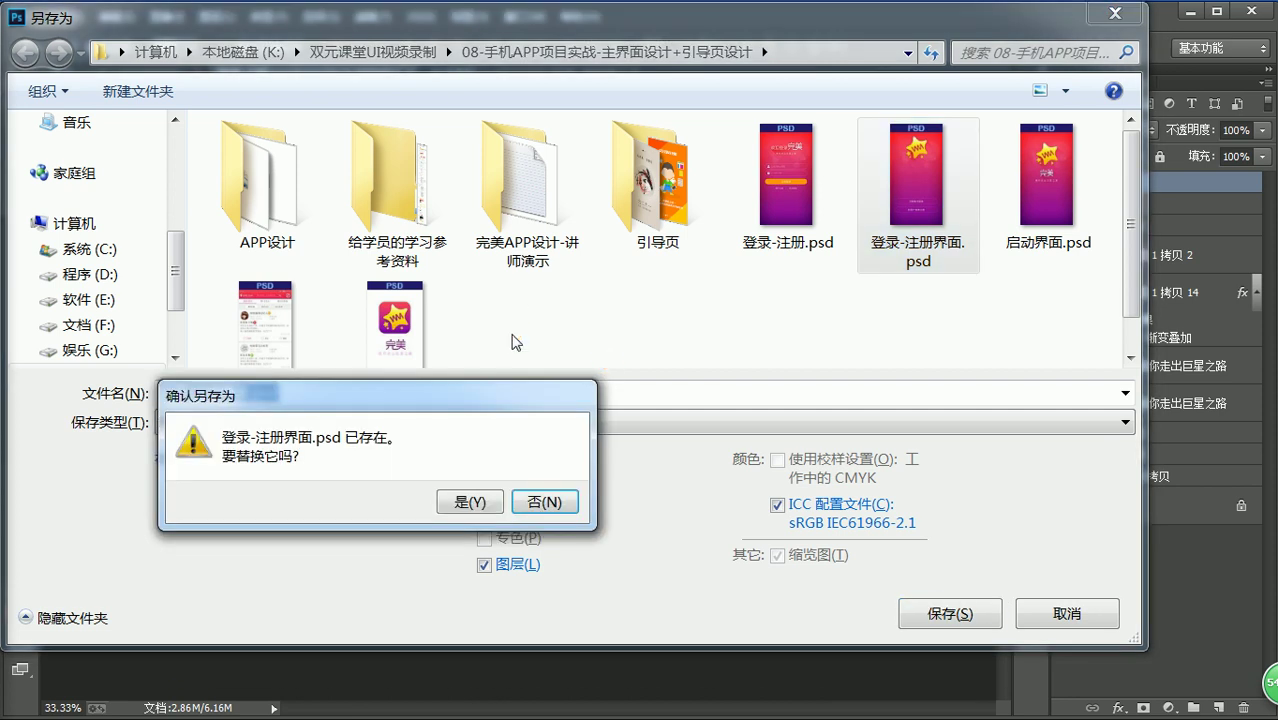
pyautogui.click(470, 502)
pyautogui.click(575, 305)
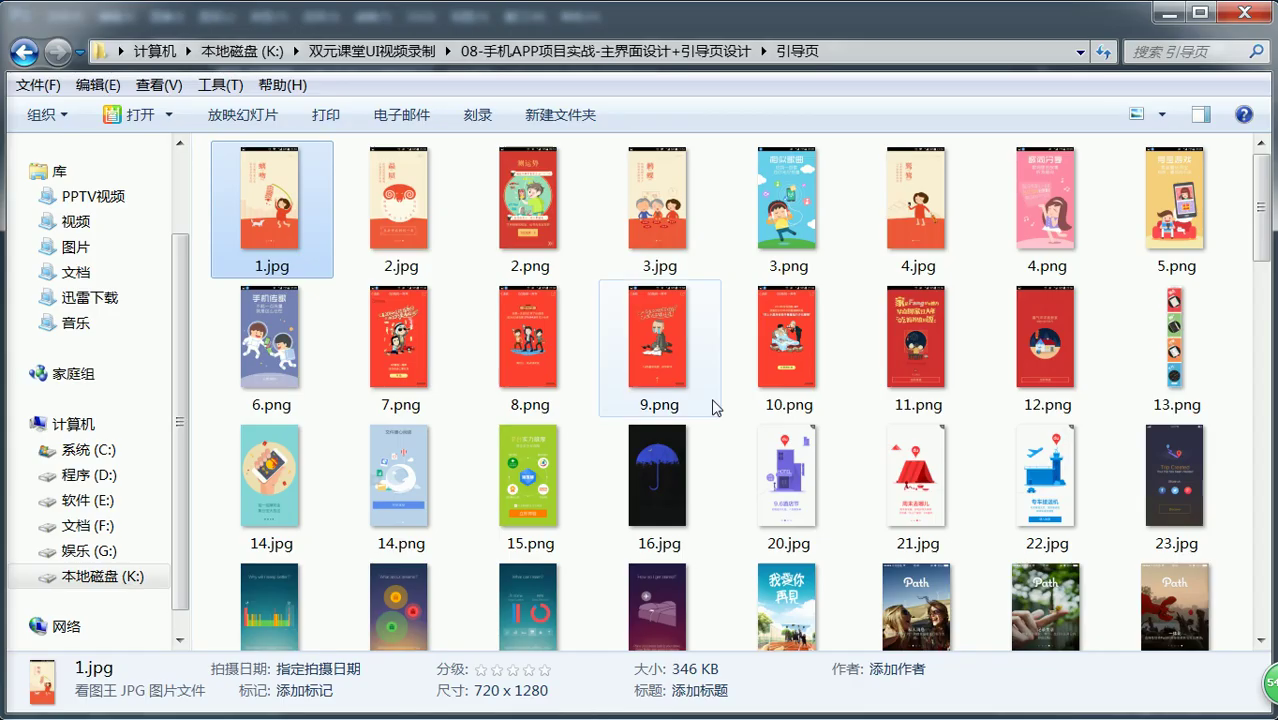
# - Switch to the file explorer, go up to the project folder, and open 登录-注册.psd in Photoshop
pyautogui.press('BackSpace')
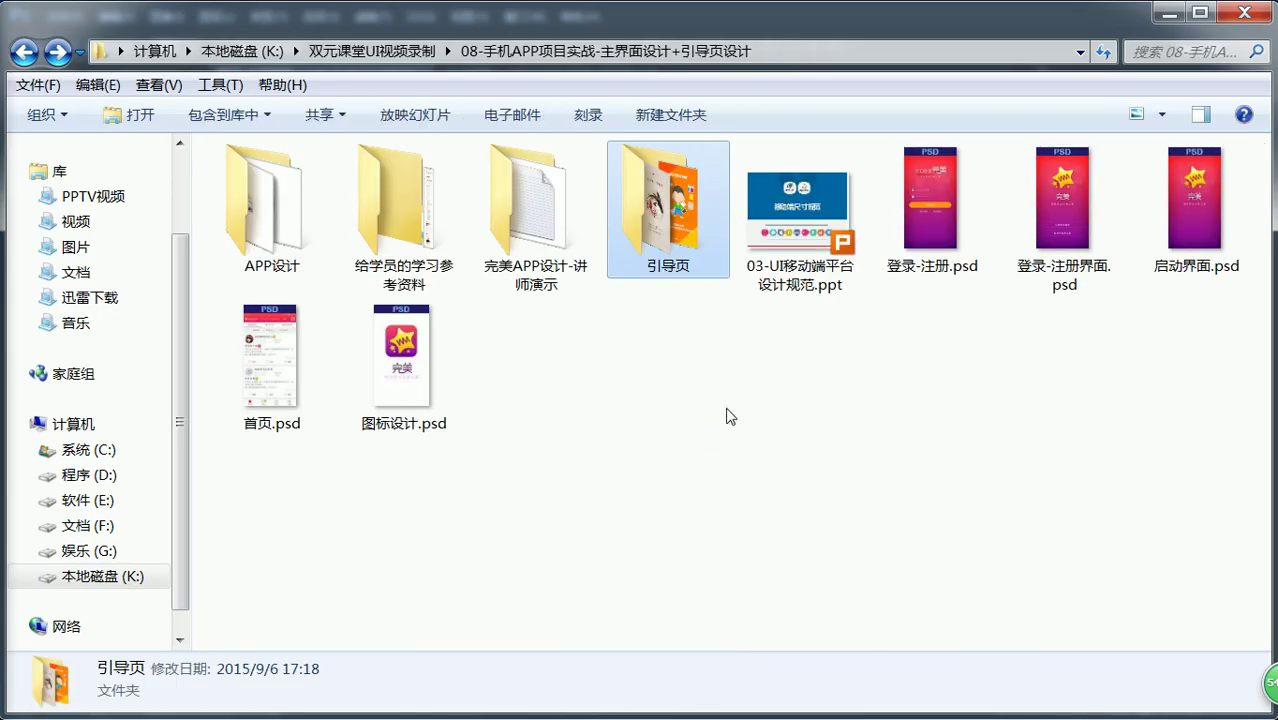
pyautogui.click(1062, 200)
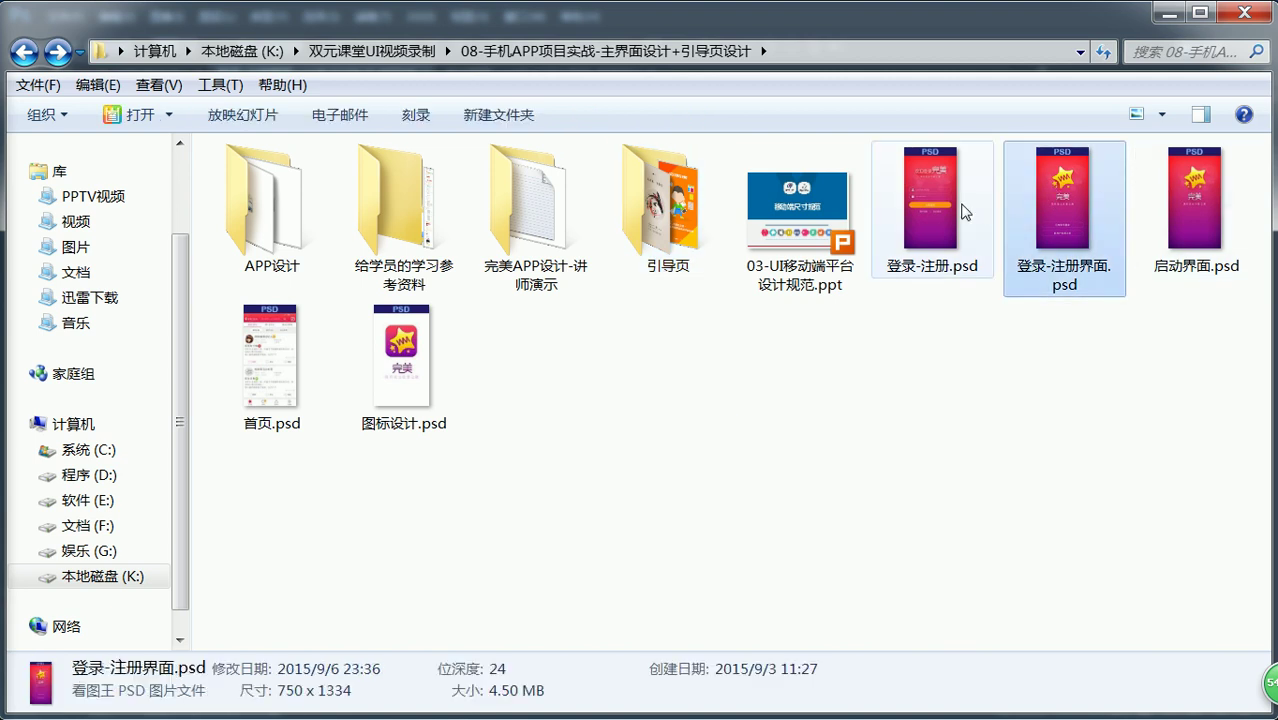
pyautogui.click(930, 205)
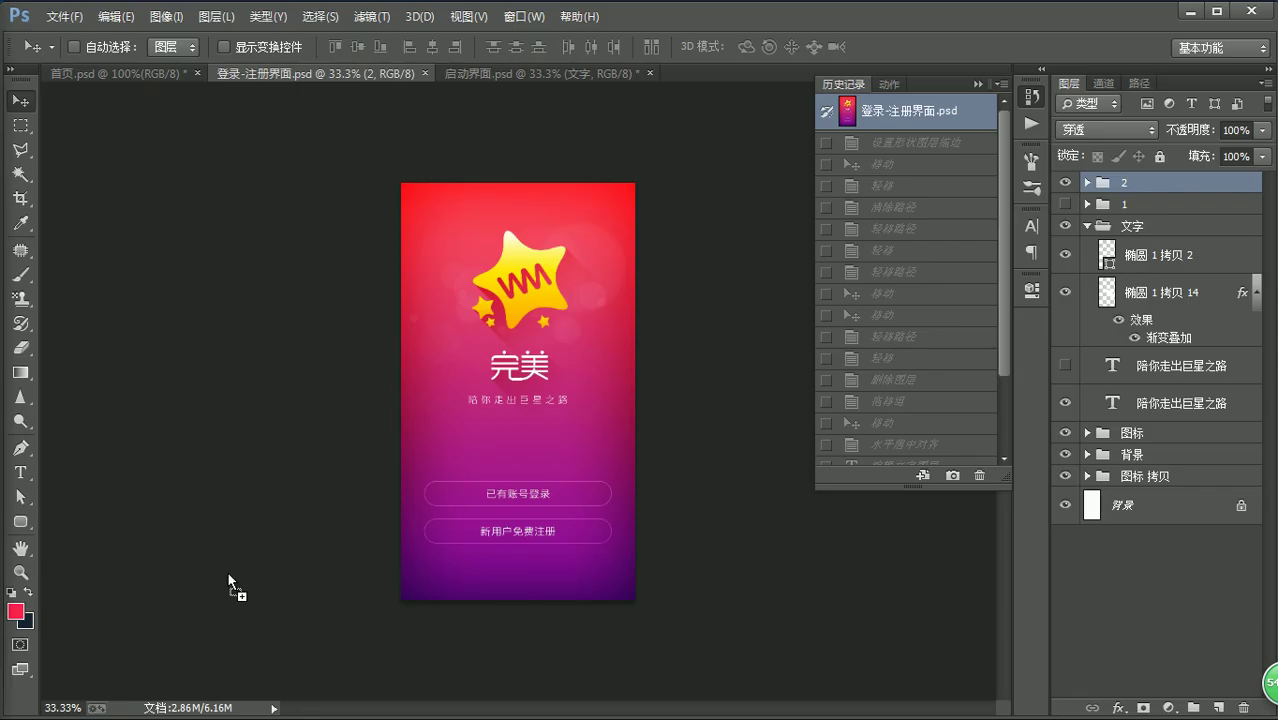
pyautogui.moveTo(228, 585); pyautogui.dragTo(718, 64)
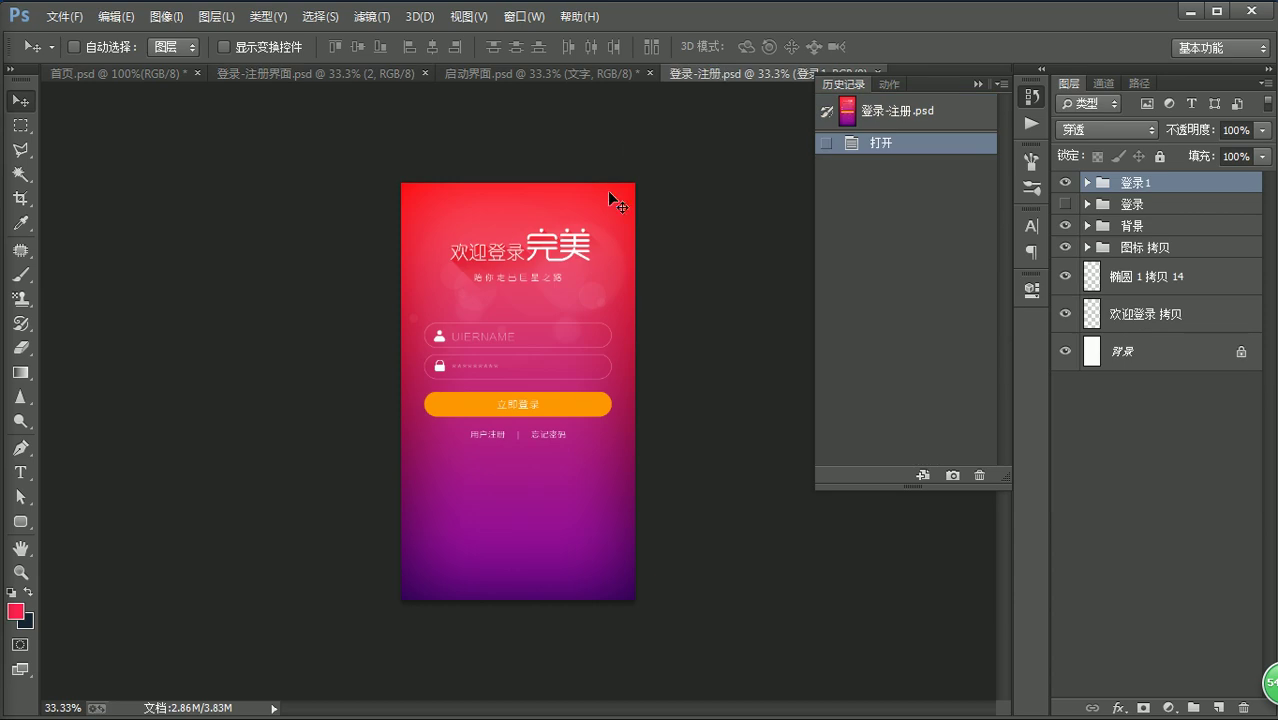
# - Collapse the 文字 group in 登录-注册界面.psd and the history panel, then return to 登录-注册.psd
pyautogui.click(333, 71)
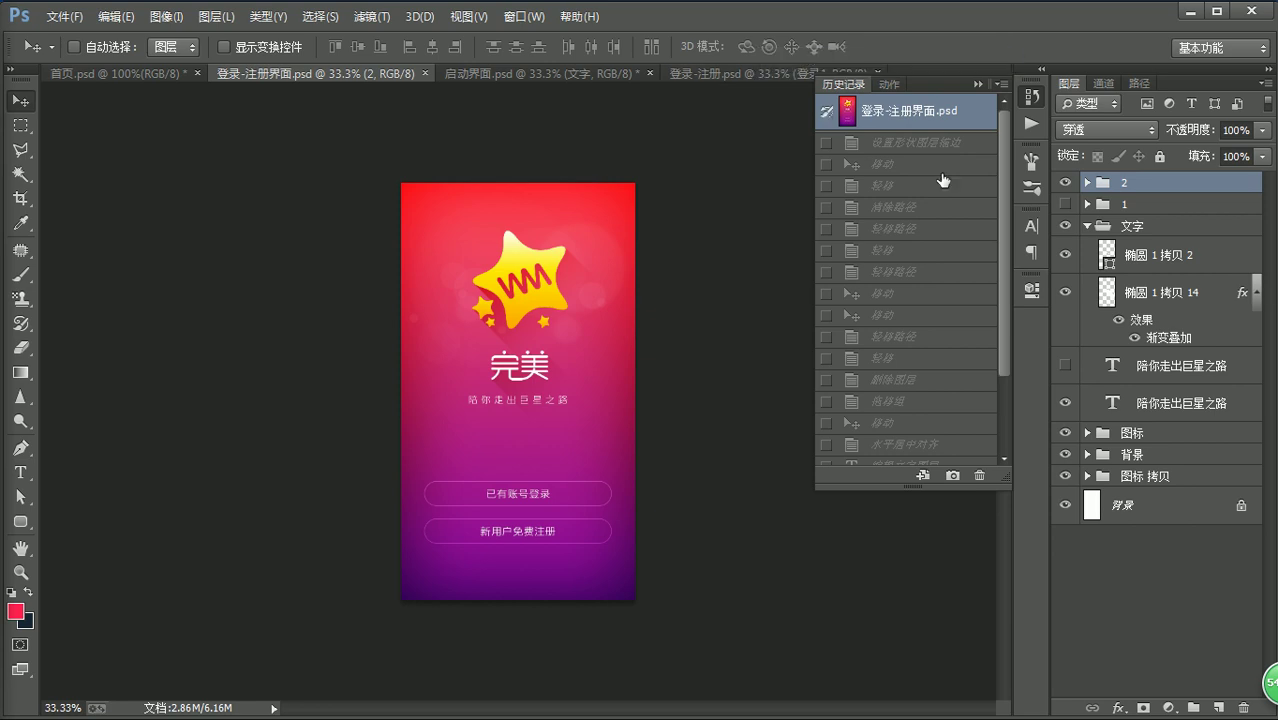
pyautogui.click(1086, 225)
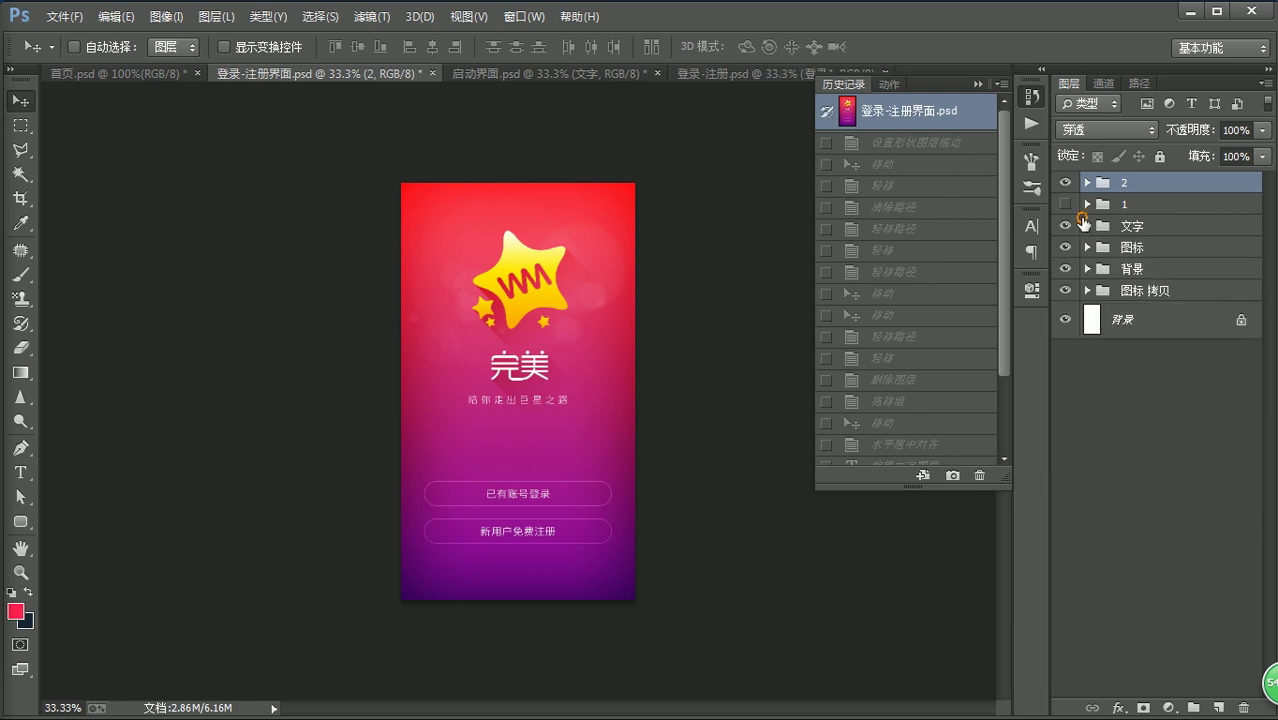
pyautogui.click(700, 74)
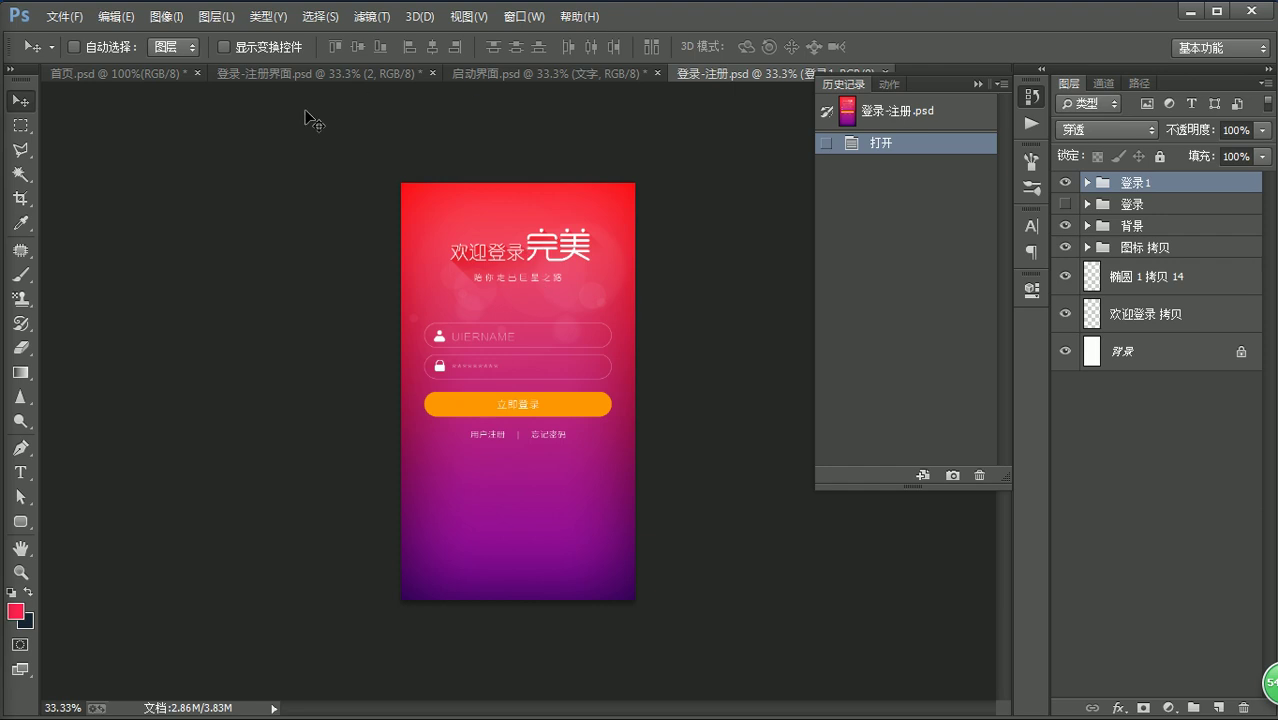
pyautogui.click(320, 73)
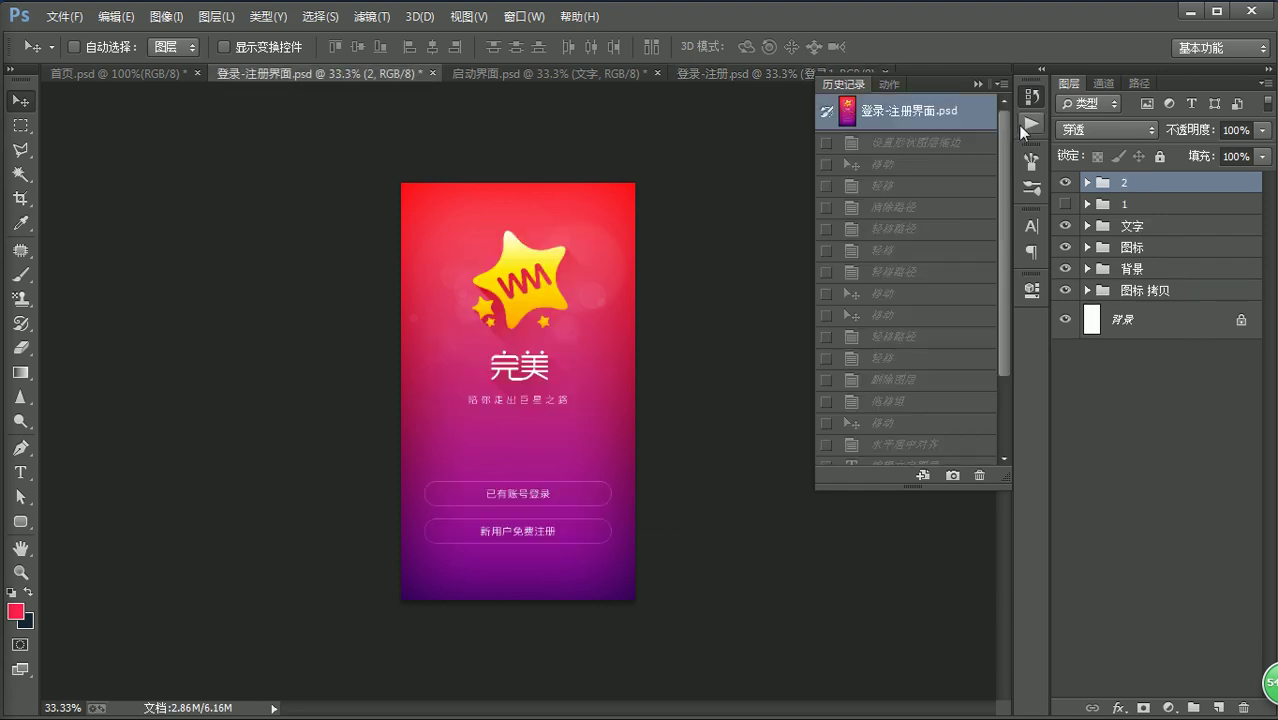
pyautogui.click(876, 37)
pyautogui.click(795, 73)
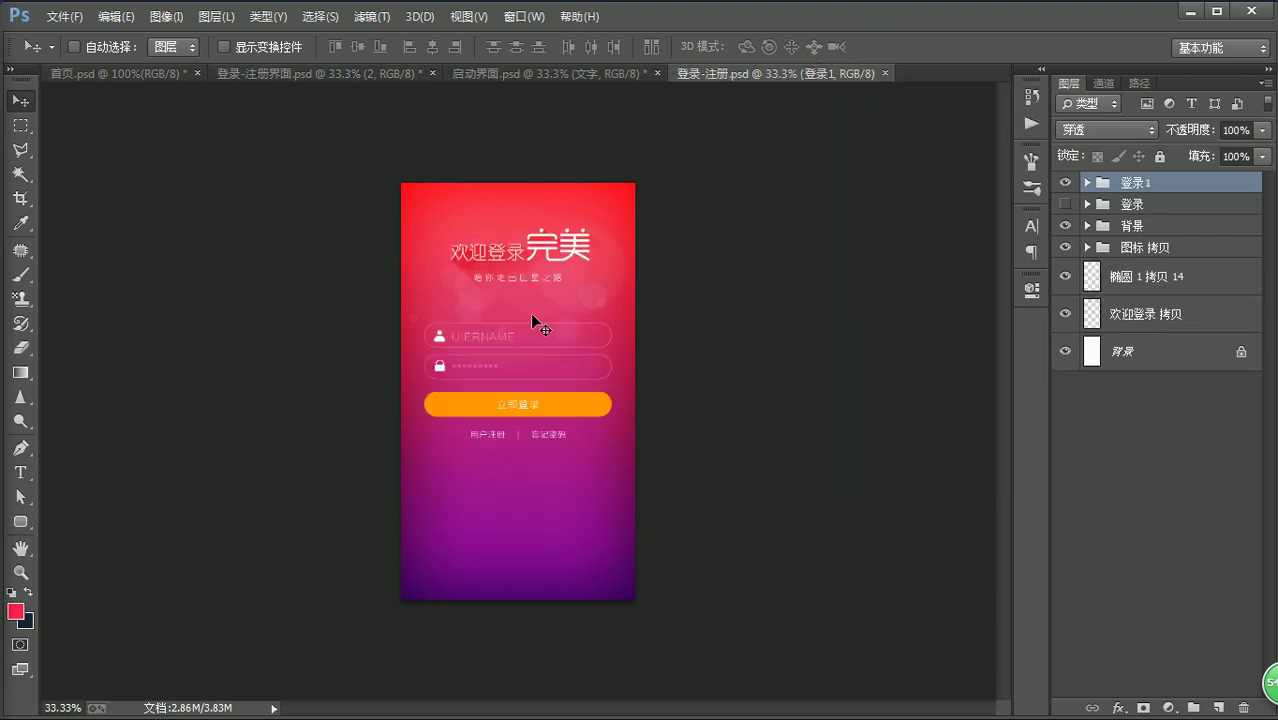
# - Duplicate the 登录1 group and rename the copy 登录2
pyautogui.rightClick(1175, 183)
pyautogui.click(1157, 250)
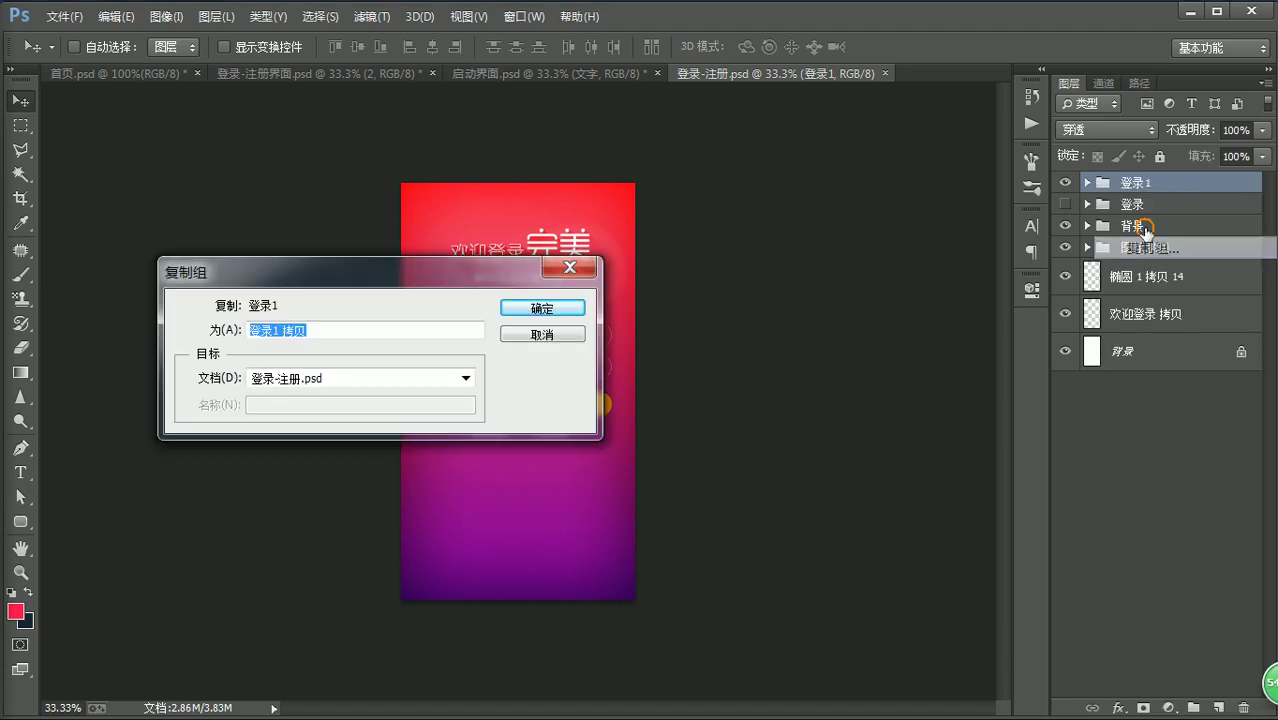
pyautogui.press('Return')
pyautogui.doubleClick(1143, 184)
pyautogui.write('登录2')
pyautogui.click(1127, 212)
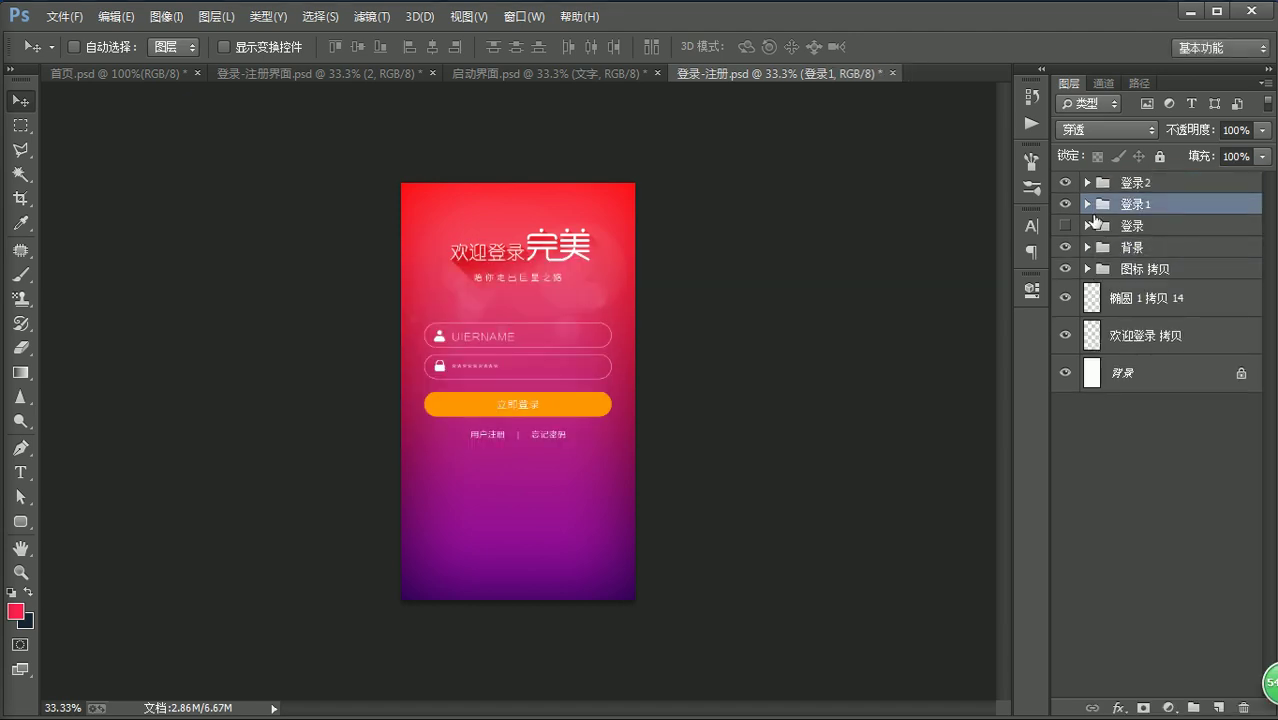
# - Delete the old 登录 group, then hide 登录1 and leave 登录2 visible and selected
pyautogui.moveTo(1066, 183); pyautogui.dragTo(1066, 206)
pyautogui.click(1066, 226)
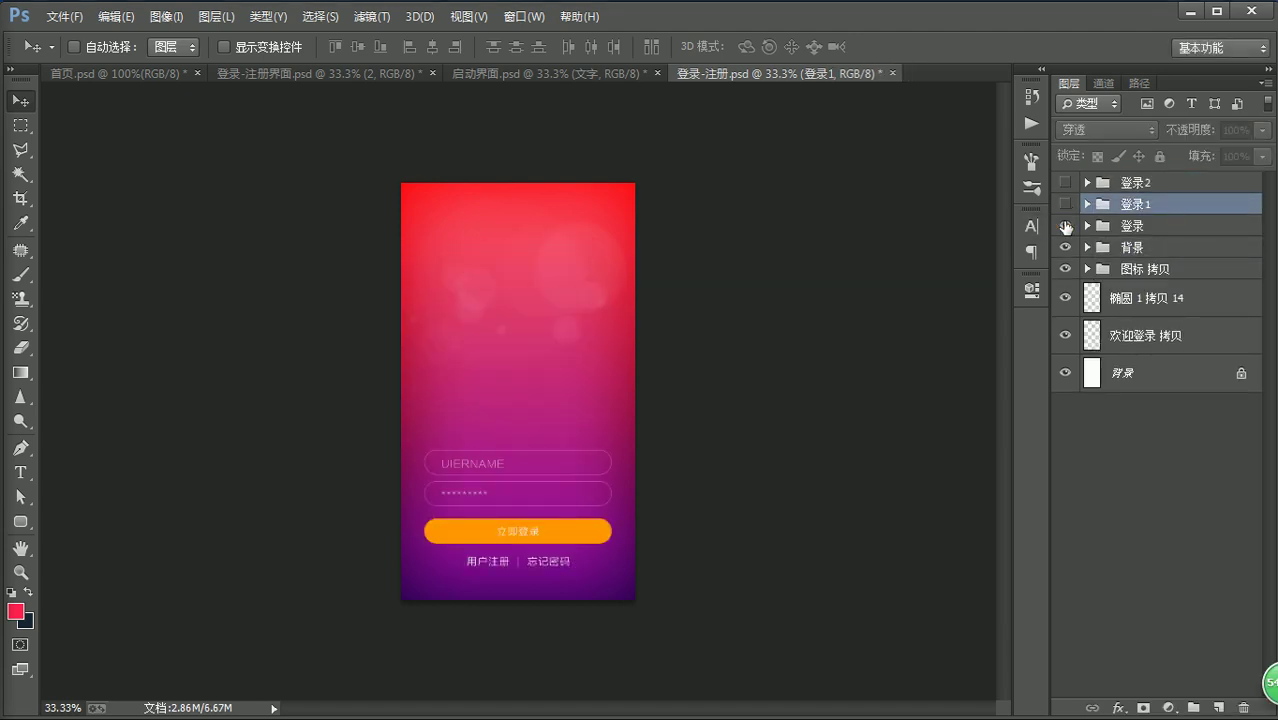
pyautogui.click(1153, 225)
pyautogui.press('Delete')
pyautogui.moveTo(1066, 183); pyautogui.dragTo(1066, 204)
pyautogui.click(1066, 204)
pyautogui.click(1190, 183)
# - Select the field outline layer 圆角矩形 3 拷贝 2 in group 登录2 and activate the Rectangle tool
pyautogui.press('z')
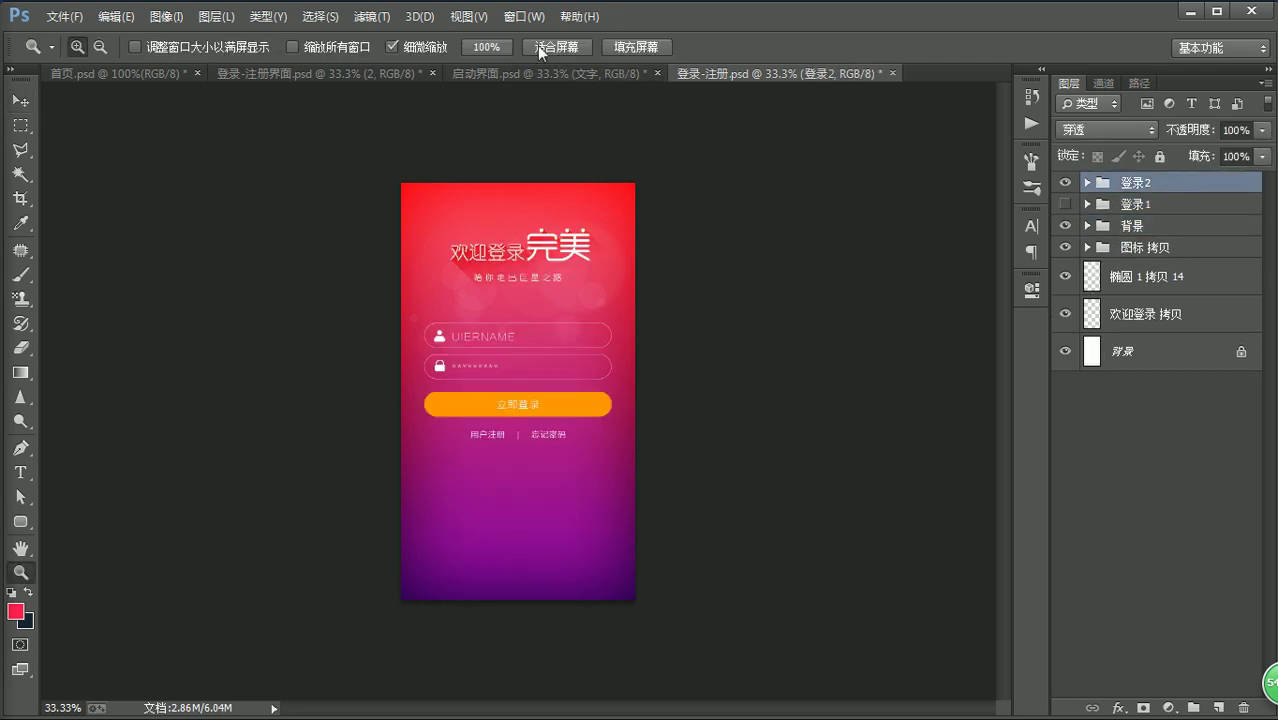
pyautogui.click(493, 47)
pyautogui.press('v')
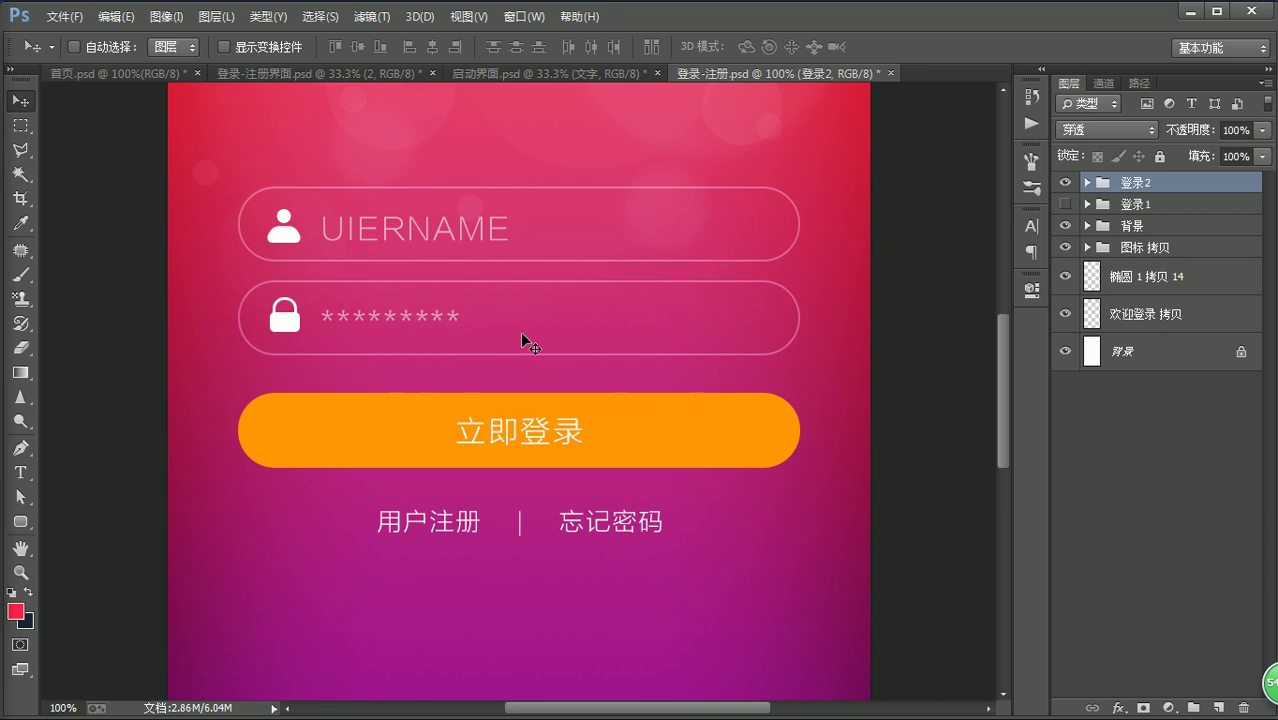
pyautogui.keyDown('ctrl'); pyautogui.click(627, 193); pyautogui.keyUp('ctrl')
pyautogui.keyDown('ctrl'); pyautogui.click(1205, 552); pyautogui.keyUp('ctrl')
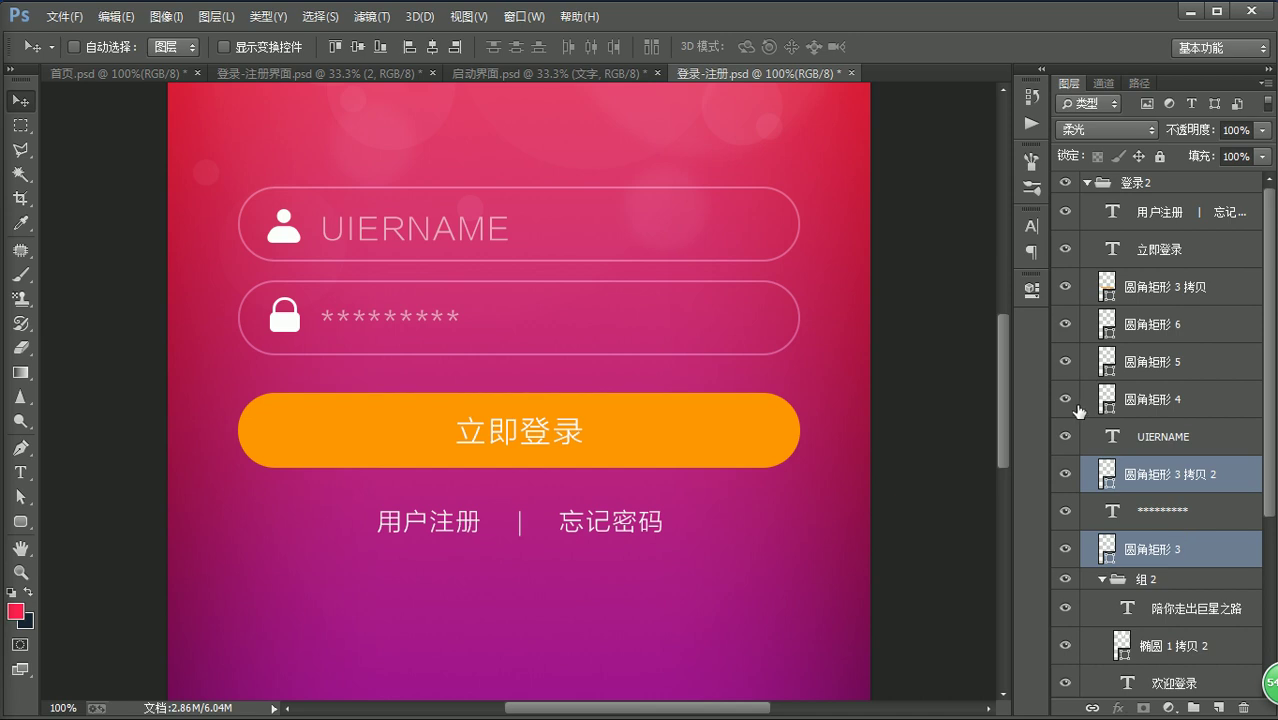
pyautogui.click(1215, 476)
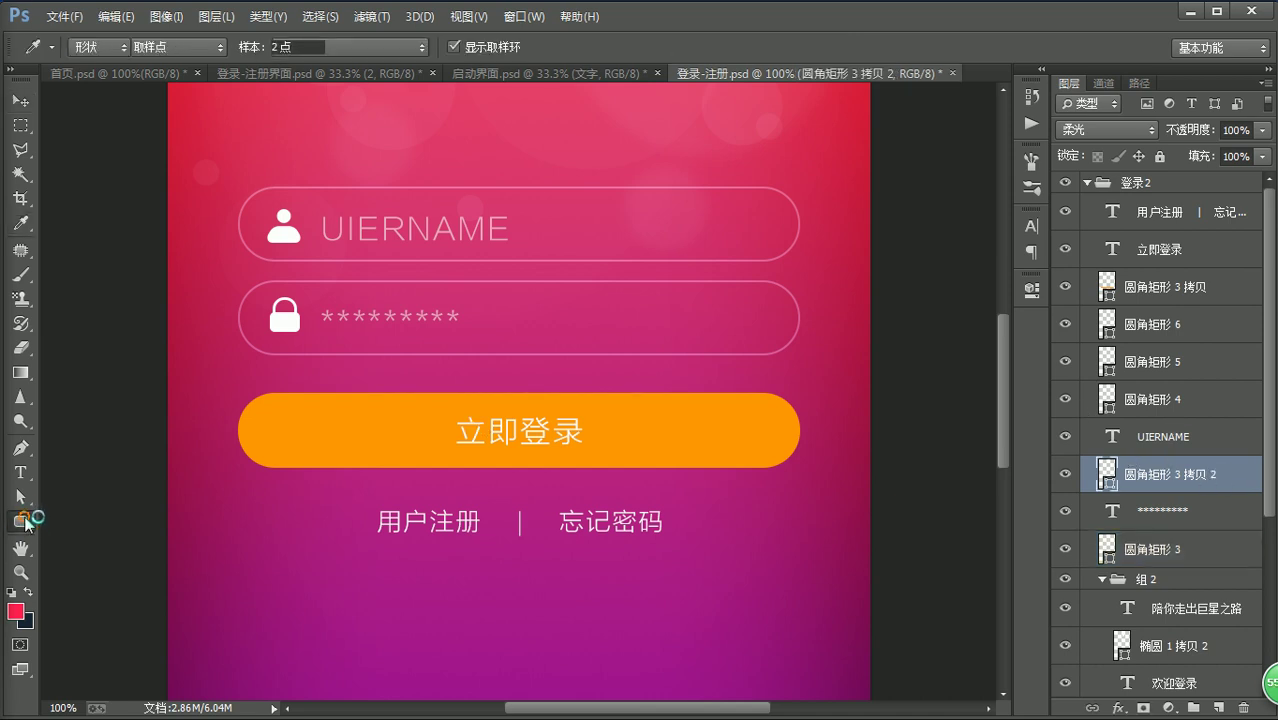
pyautogui.rightClick(20, 521)
pyautogui.click(118, 519)
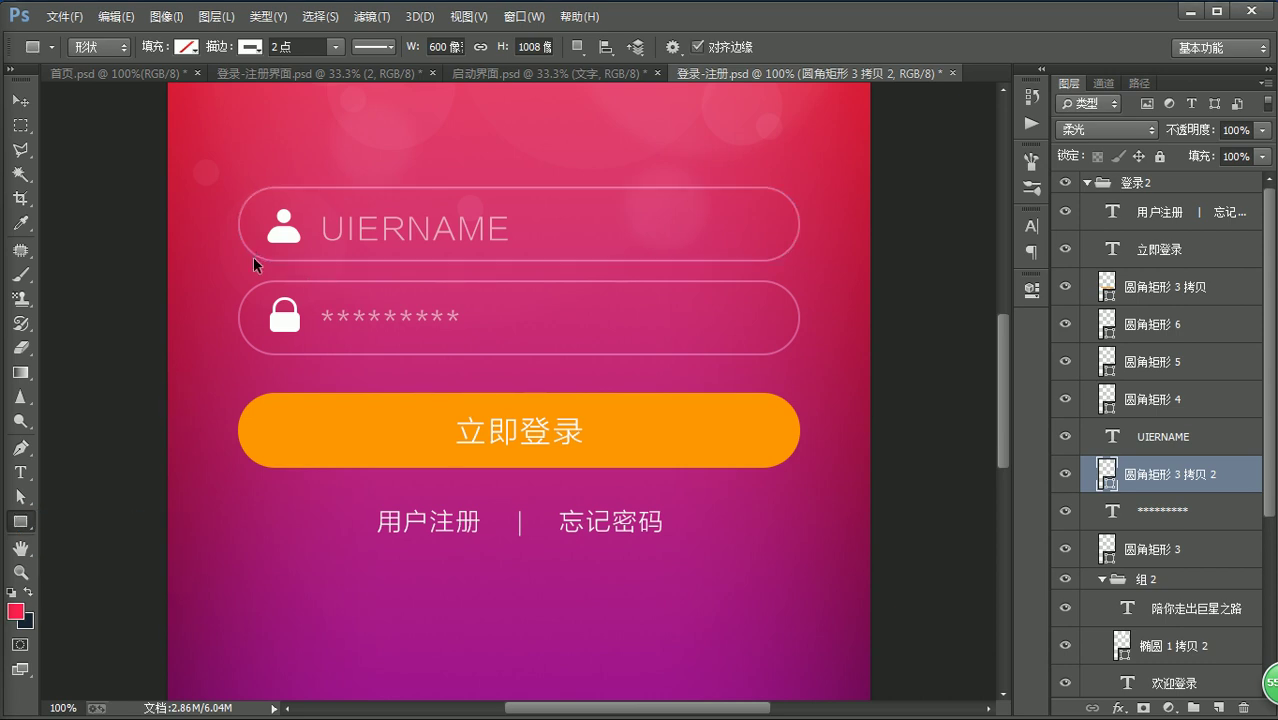
# - Show the rulers and place vertical guides at both side edges of the orange 立即登录 button
pyautogui.press('v')
pyautogui.click(97, 457)
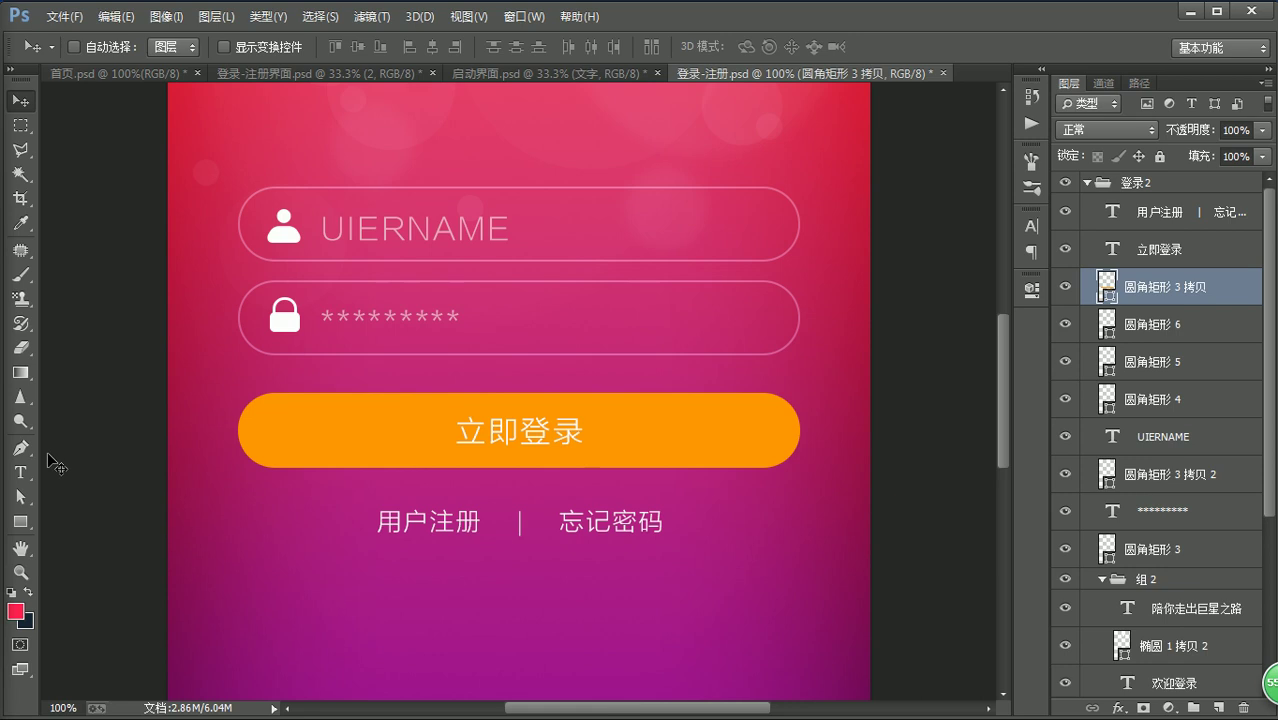
pyautogui.hotkey('ctrl', 'r')
pyautogui.moveTo(46, 443); pyautogui.dragTo(245, 442)
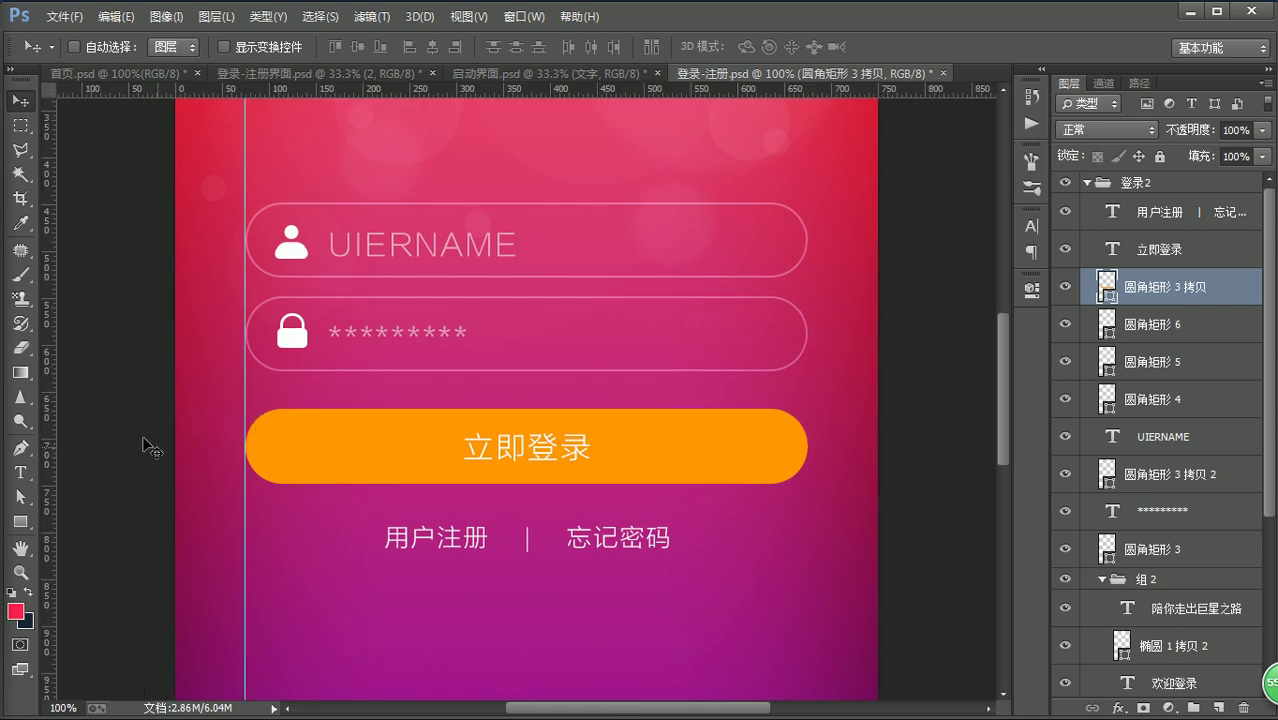
pyautogui.moveTo(50, 410); pyautogui.dragTo(807, 455)
# - Draw a thin rectangle about 601 × 2 px between the guides, along the password field's lower edge
pyautogui.press('u')
pyautogui.moveTo(247, 370); pyautogui.dragTo(804, 369)
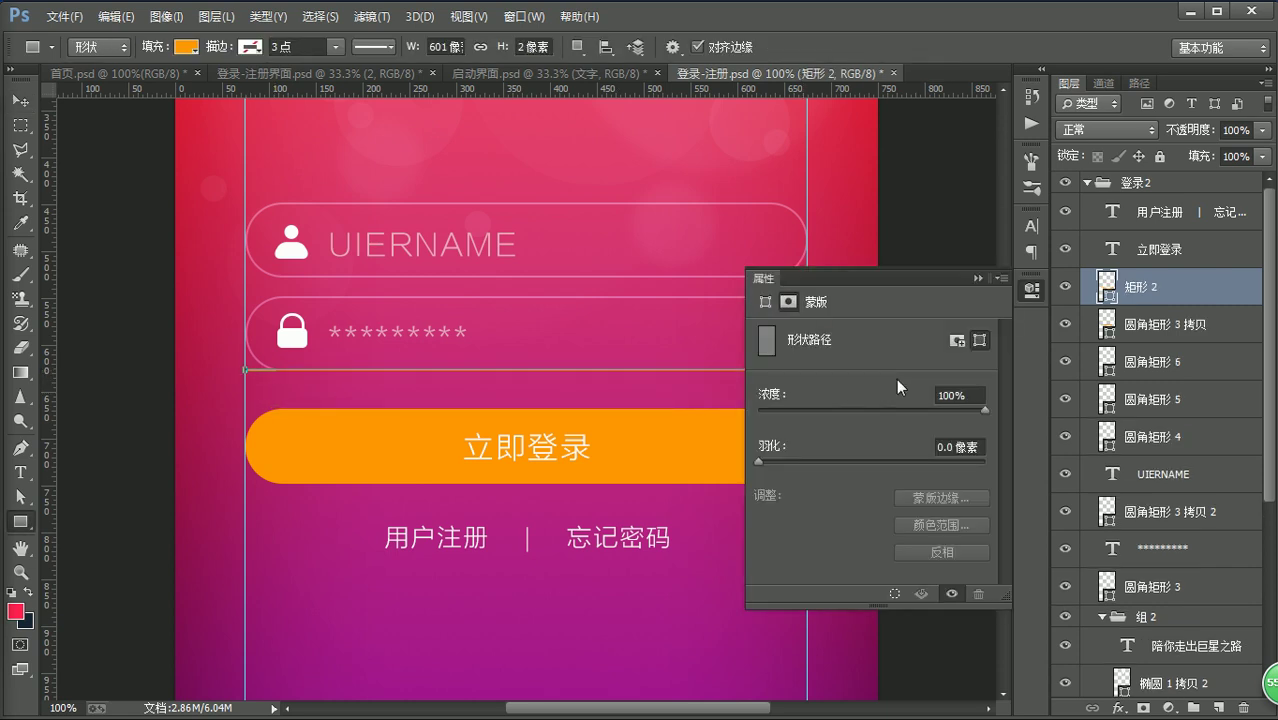
pyautogui.click(1036, 292)
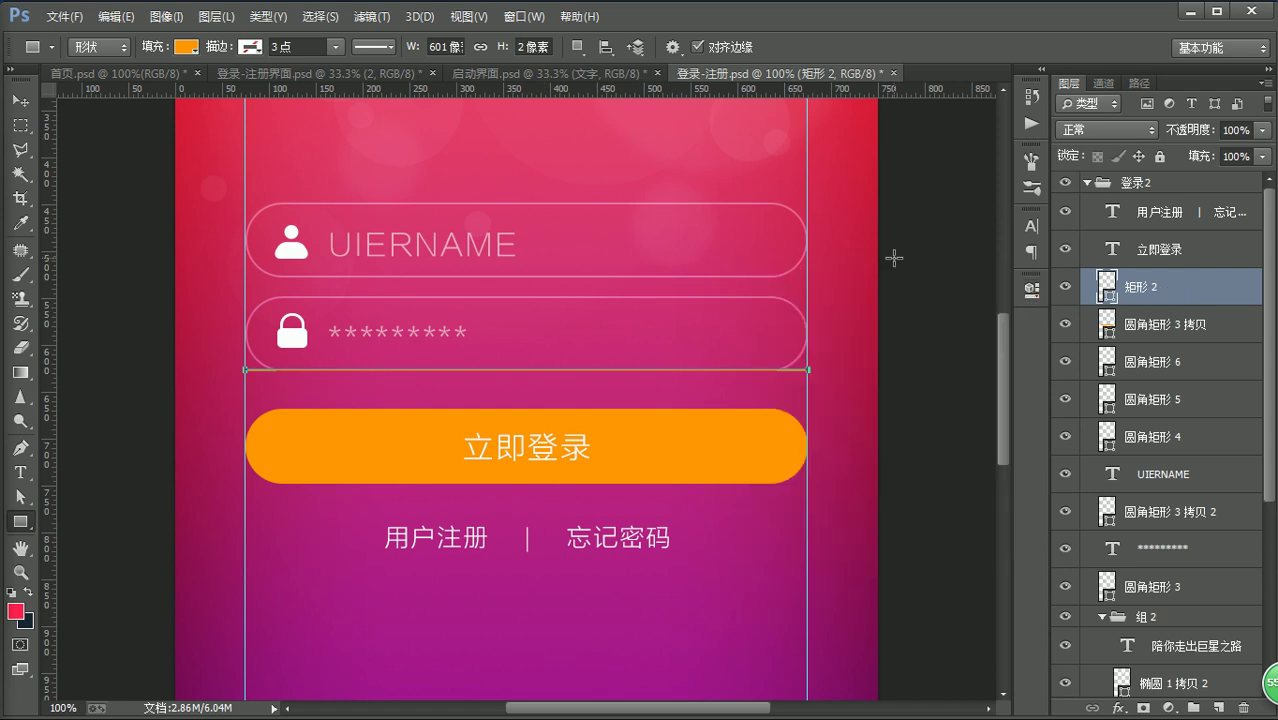
pyautogui.press('z')
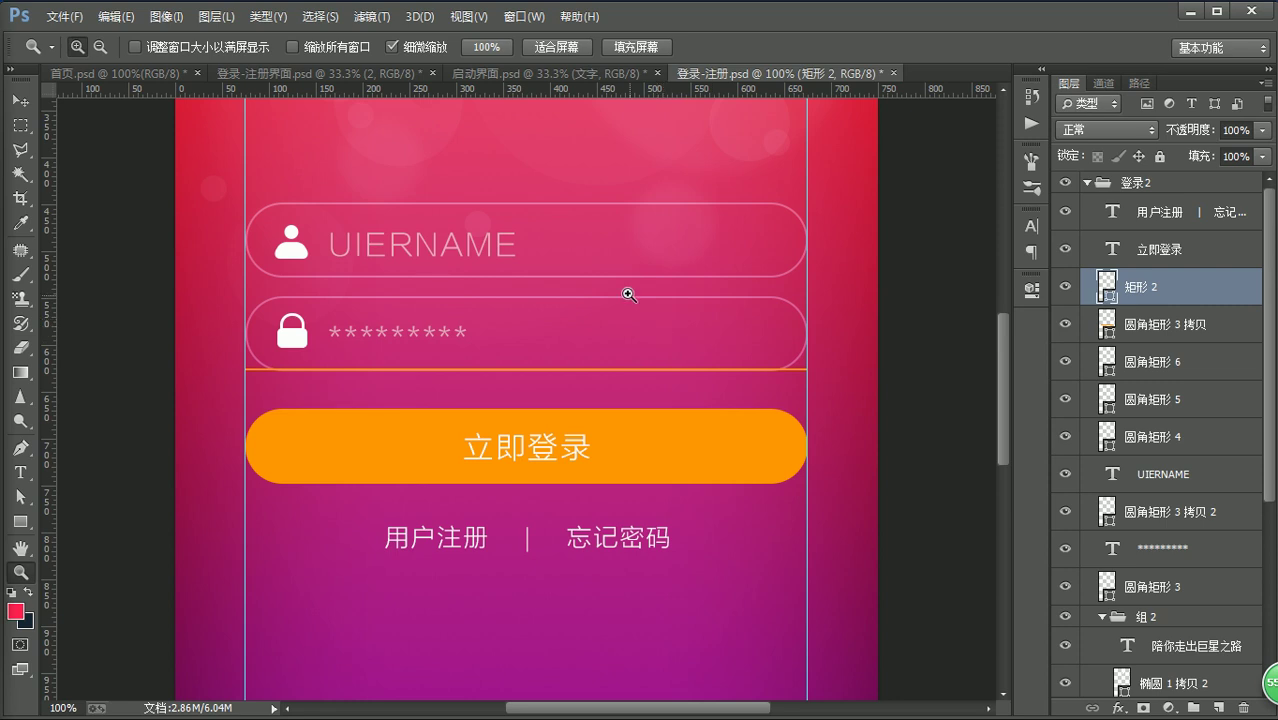
pyautogui.press('u')
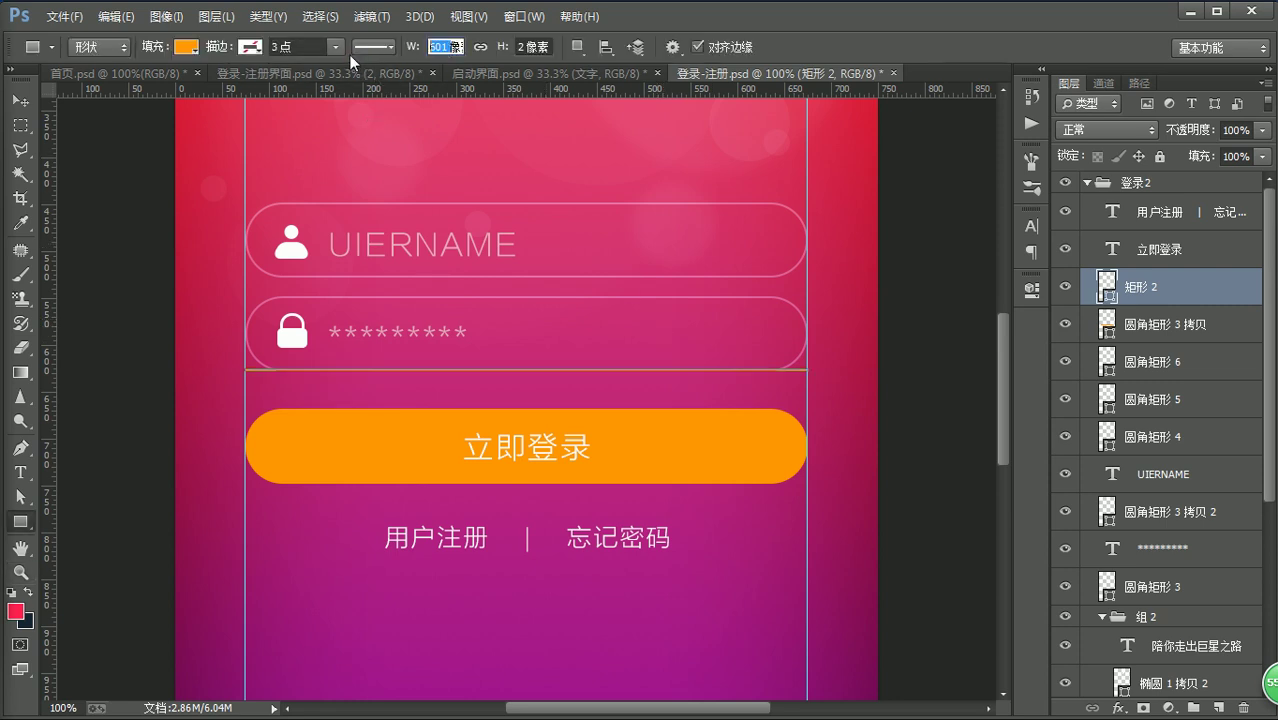
# - Nudge the thin orange line down 1 px onto the lower edge of the password field's outline
pyautogui.press('v')
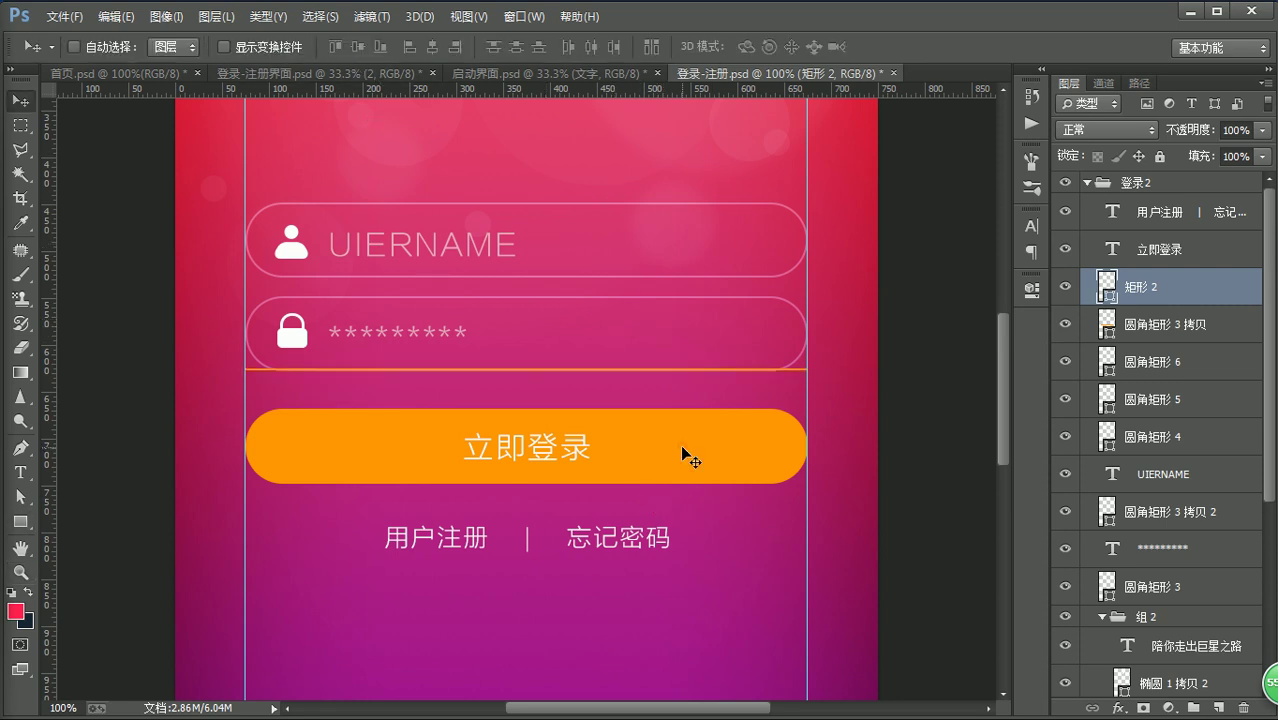
pyautogui.keyDown('ctrl'); pyautogui.click(690, 459); pyautogui.keyUp('ctrl')
pyautogui.press('u')
pyautogui.press('v')
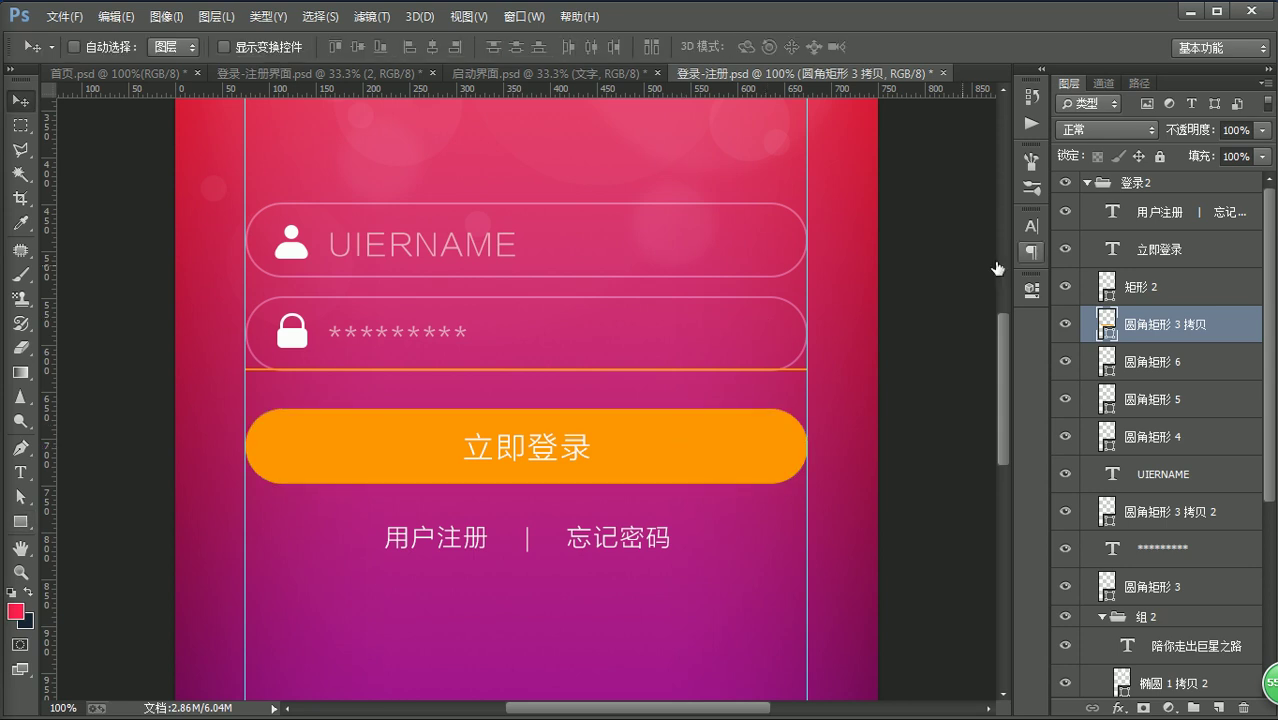
pyautogui.scroll(3, 743, 376)
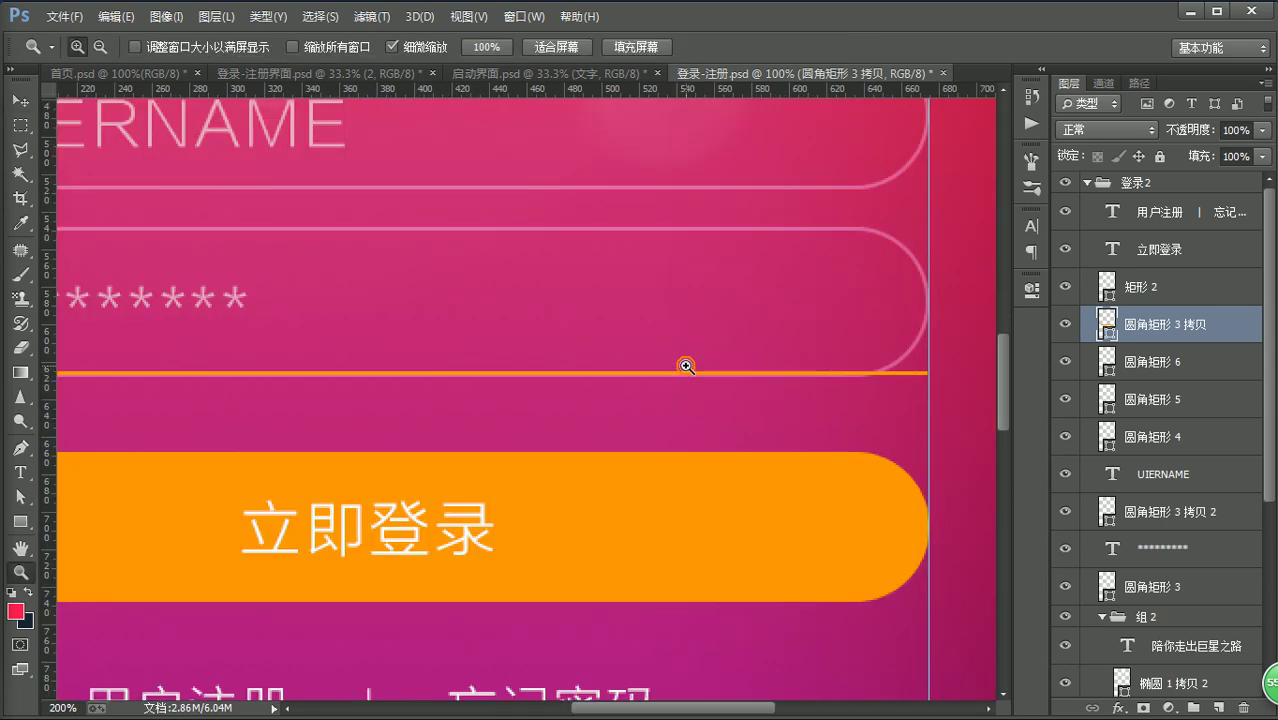
pyautogui.keyDown('ctrl'); pyautogui.click(930, 385); pyautogui.keyUp('ctrl')
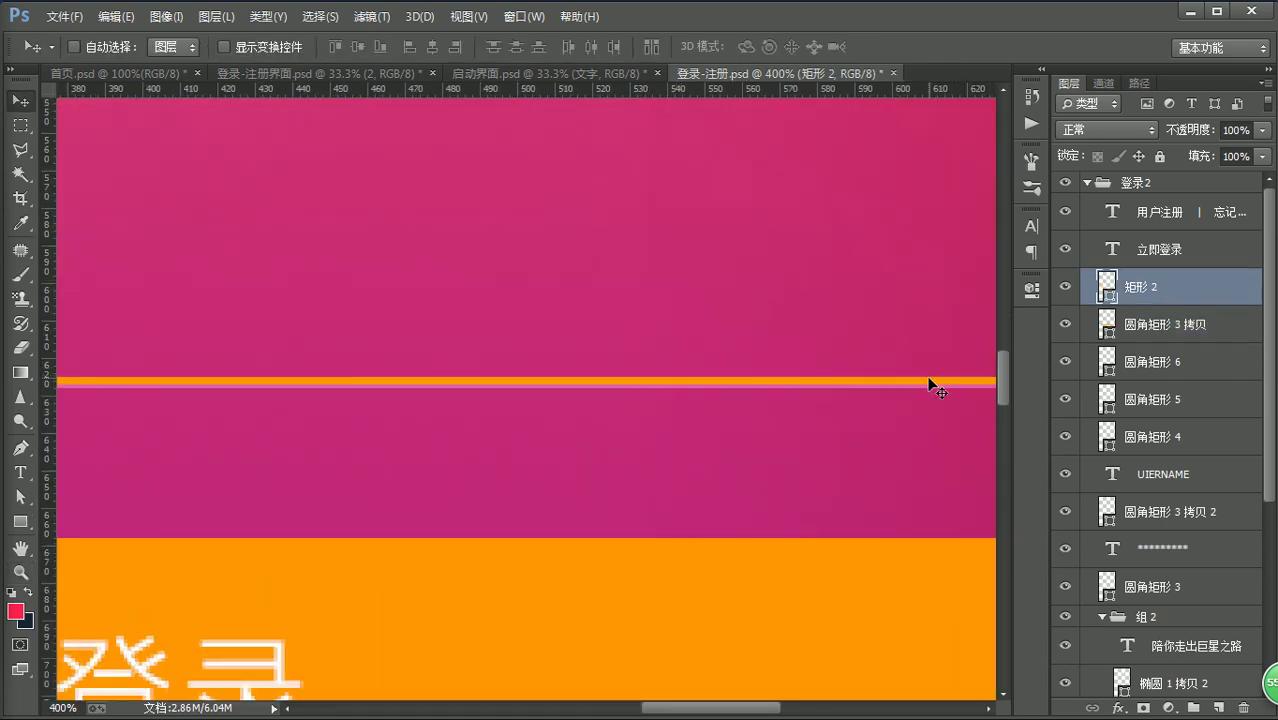
pyautogui.press('Down')
# - Duplicate the thin line and move the copy up to the username field's lower edge, selecting both line layers
pyautogui.hotkey('ctrl', 'j')
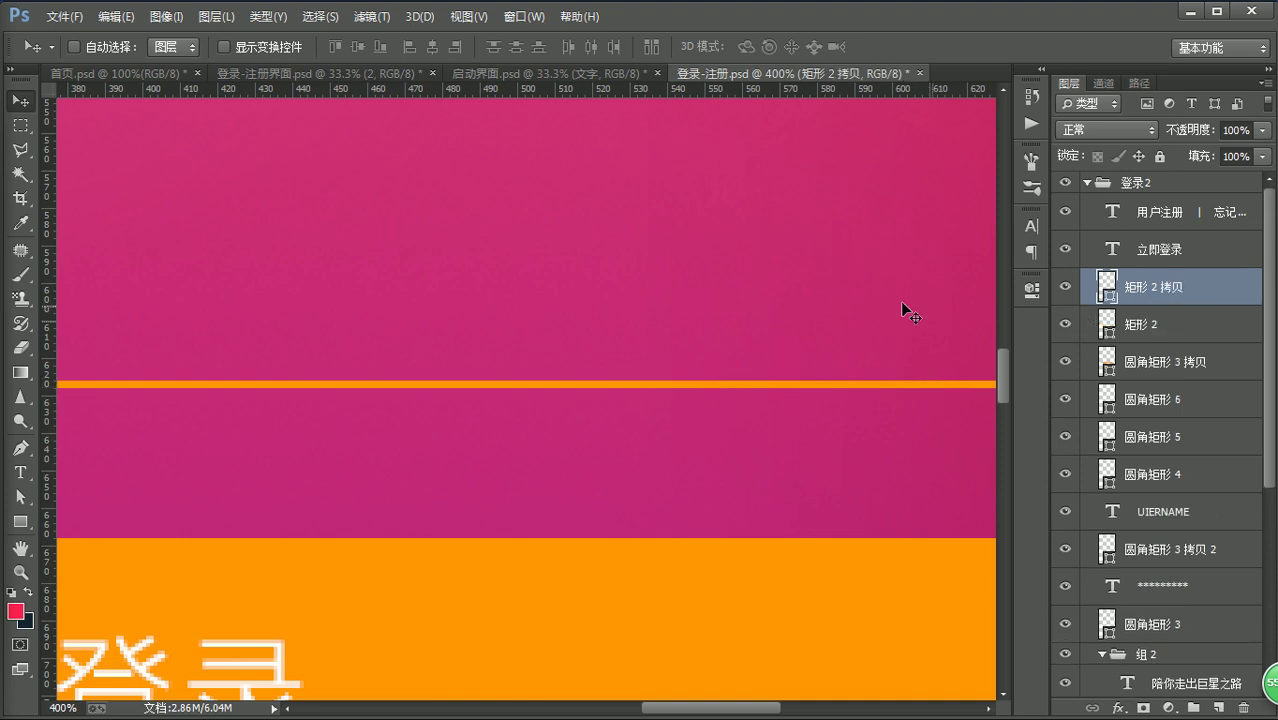
pyautogui.scroll(2, 800, 440)
pyautogui.moveTo(781, 528); pyautogui.dragTo(790, 153)
pyautogui.keyDown('shift'); pyautogui.click(1196, 327); pyautogui.keyUp('shift')
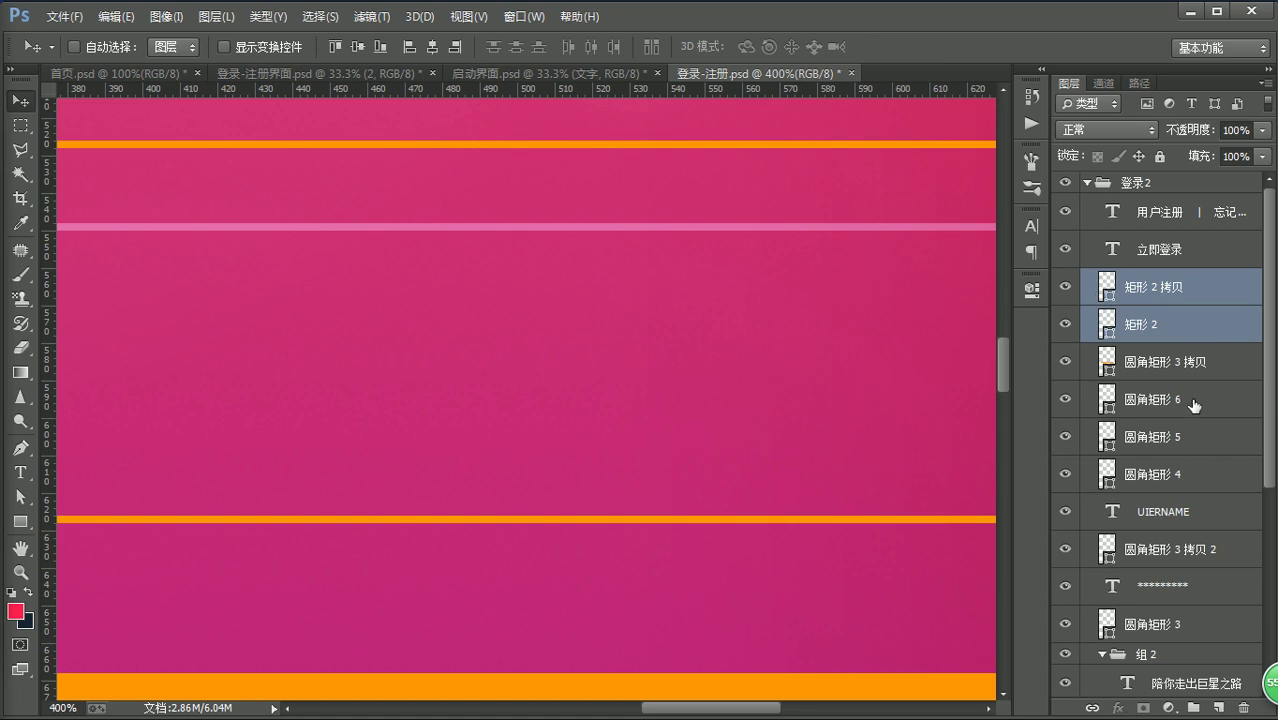
# - Delete the rounded outlines around the username and password fields
pyautogui.press('z')
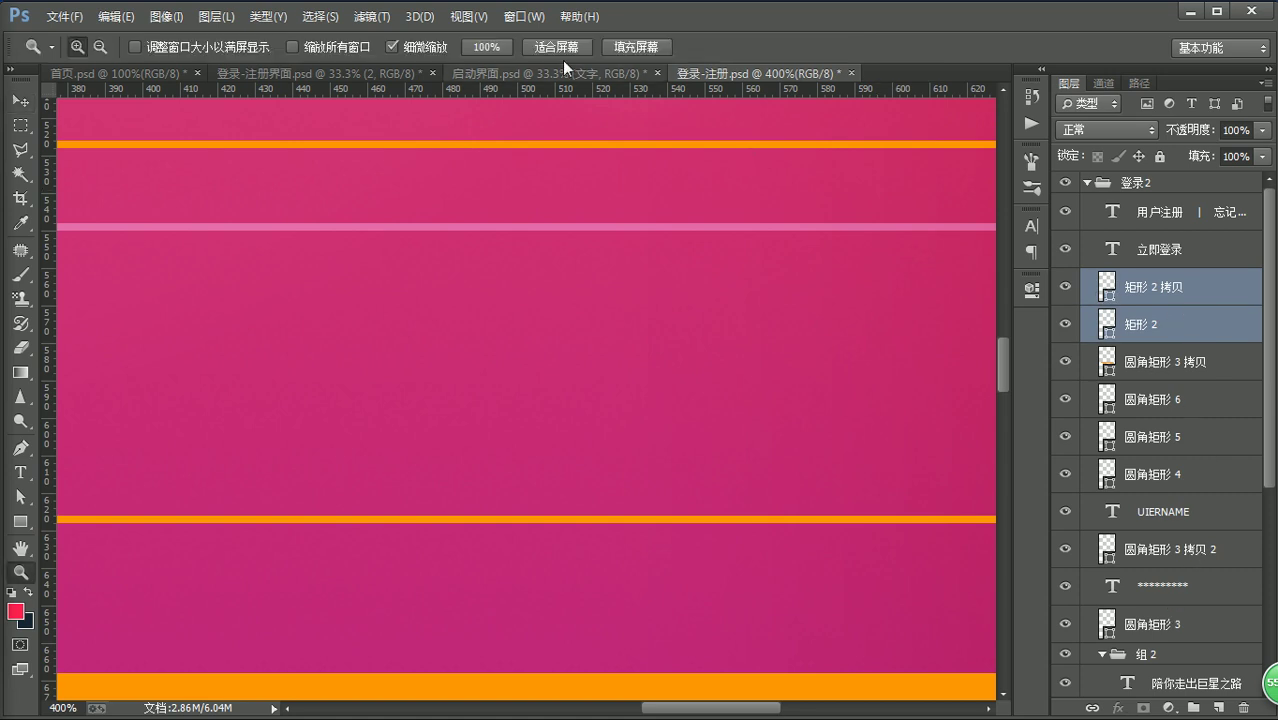
pyautogui.click(488, 47)
pyautogui.keyDown('ctrl'); pyautogui.click(648, 292); pyautogui.keyUp('ctrl')
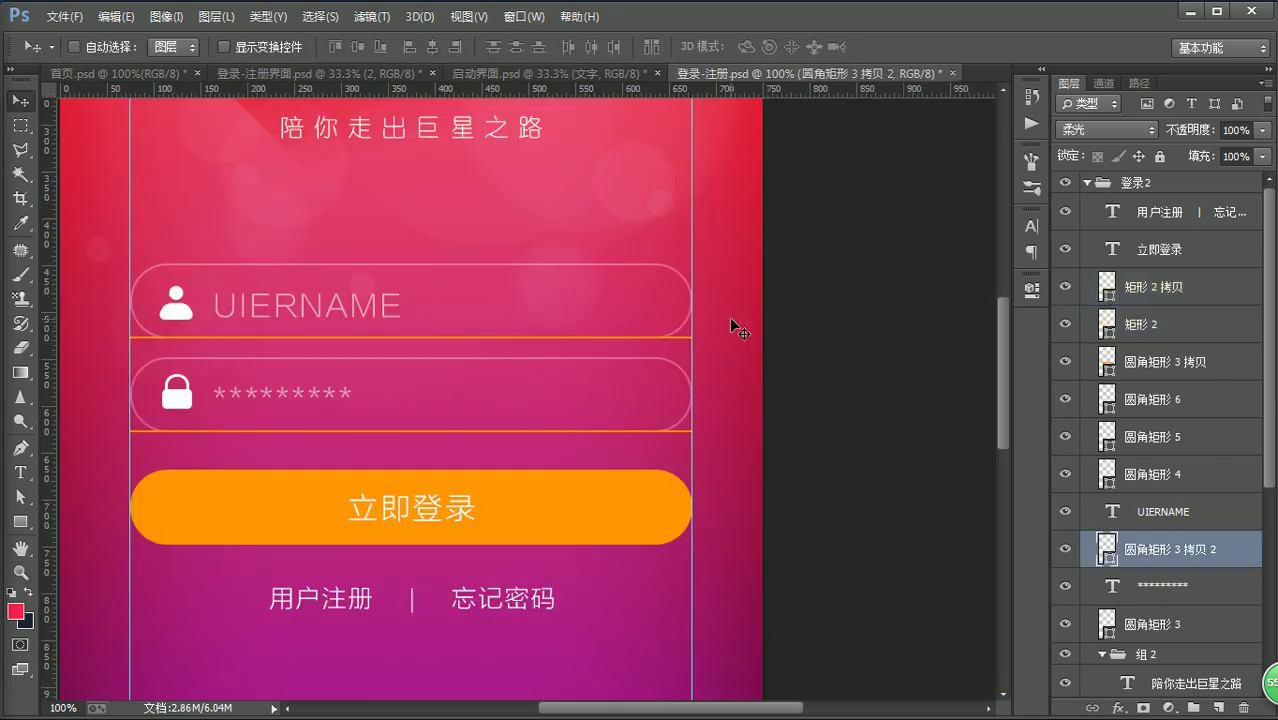
pyautogui.press('Delete')
pyautogui.keyDown('ctrl'); pyautogui.click(627, 385); pyautogui.keyUp('ctrl')
pyautogui.press('Delete')
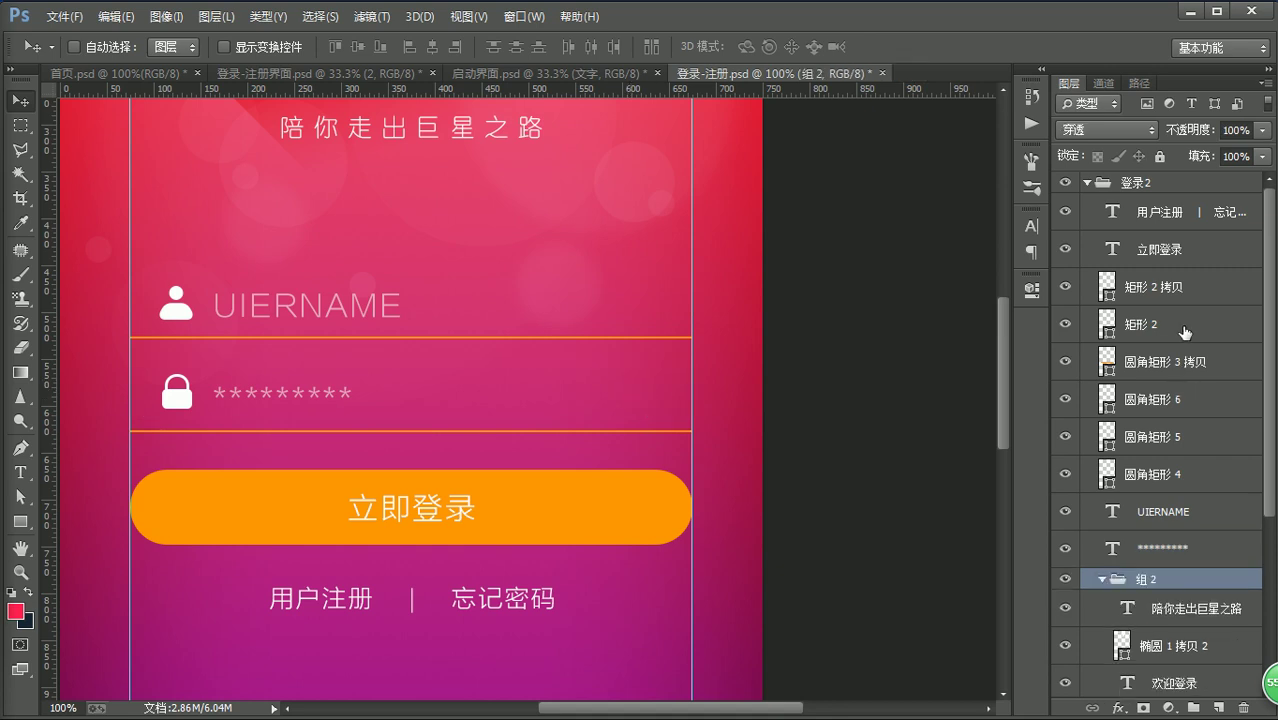
# - Change the fill of both underline layers, 矩形 2 and 矩形 2 拷贝, to white
pyautogui.click(1222, 288)
pyautogui.keyDown('shift'); pyautogui.click(1236, 326); pyautogui.keyUp('shift')
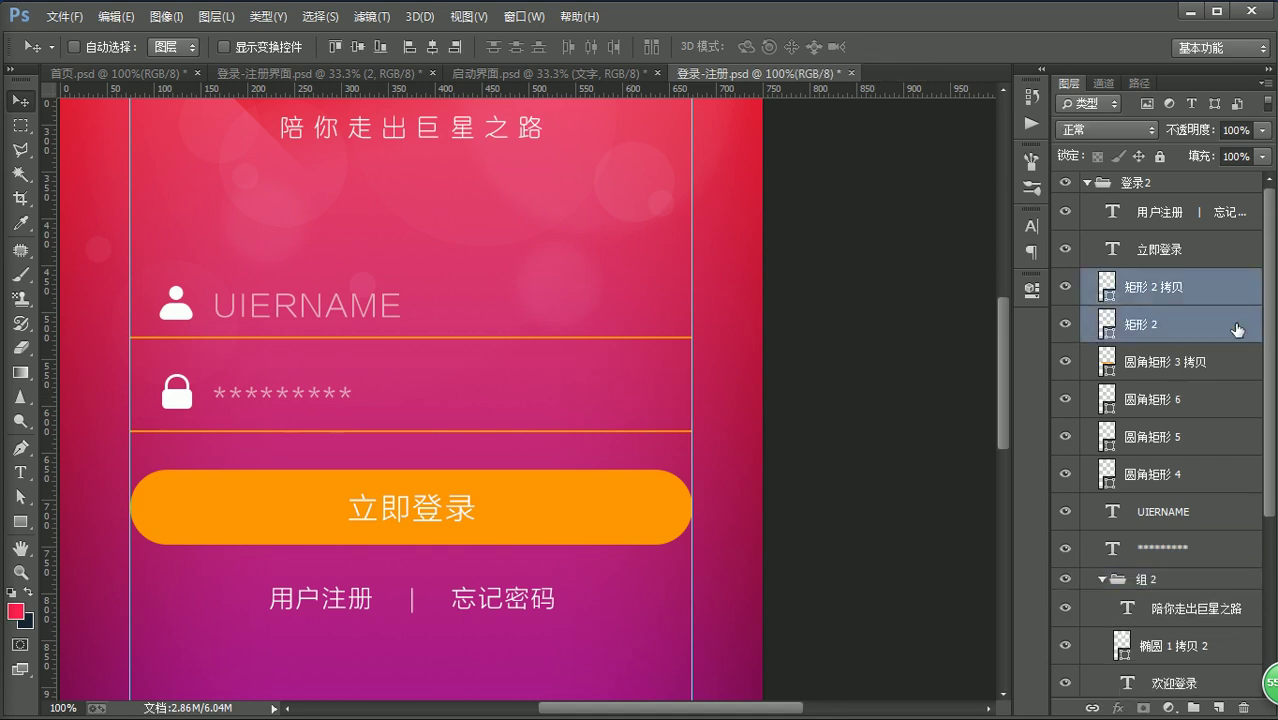
pyautogui.press('u')
pyautogui.click(186, 47)
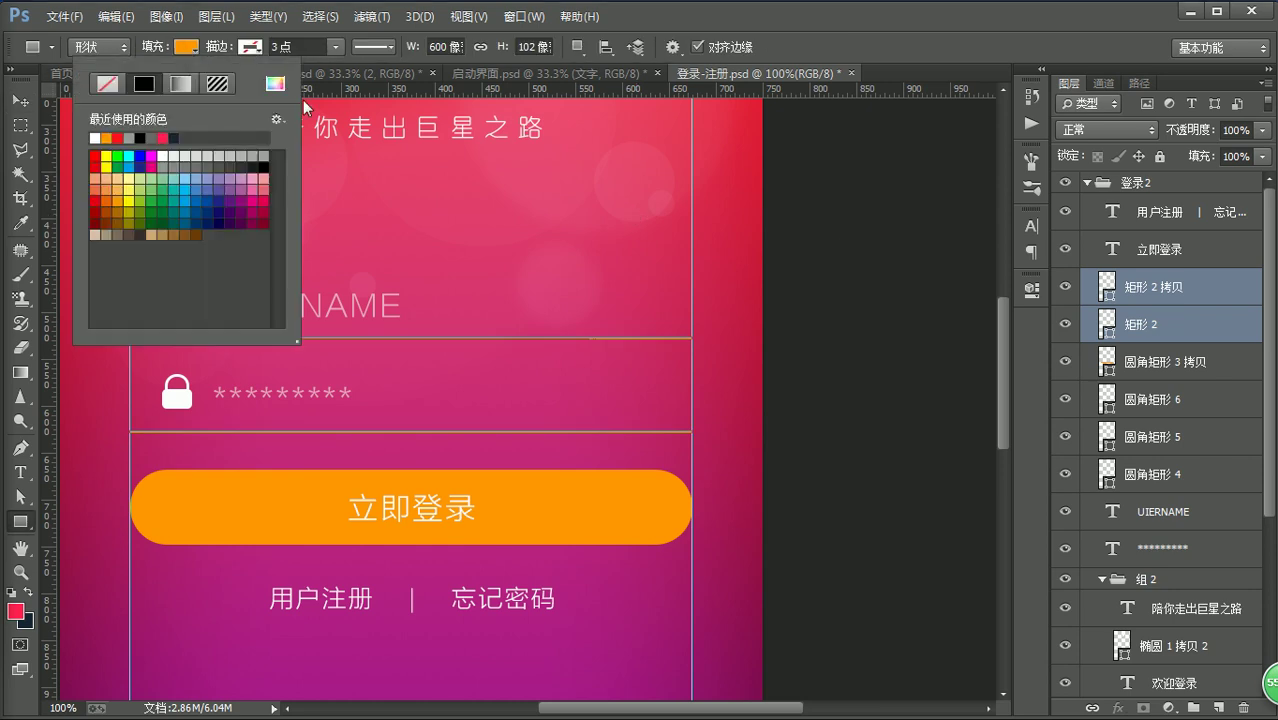
pyautogui.click(95, 137)
pyautogui.press('Return')
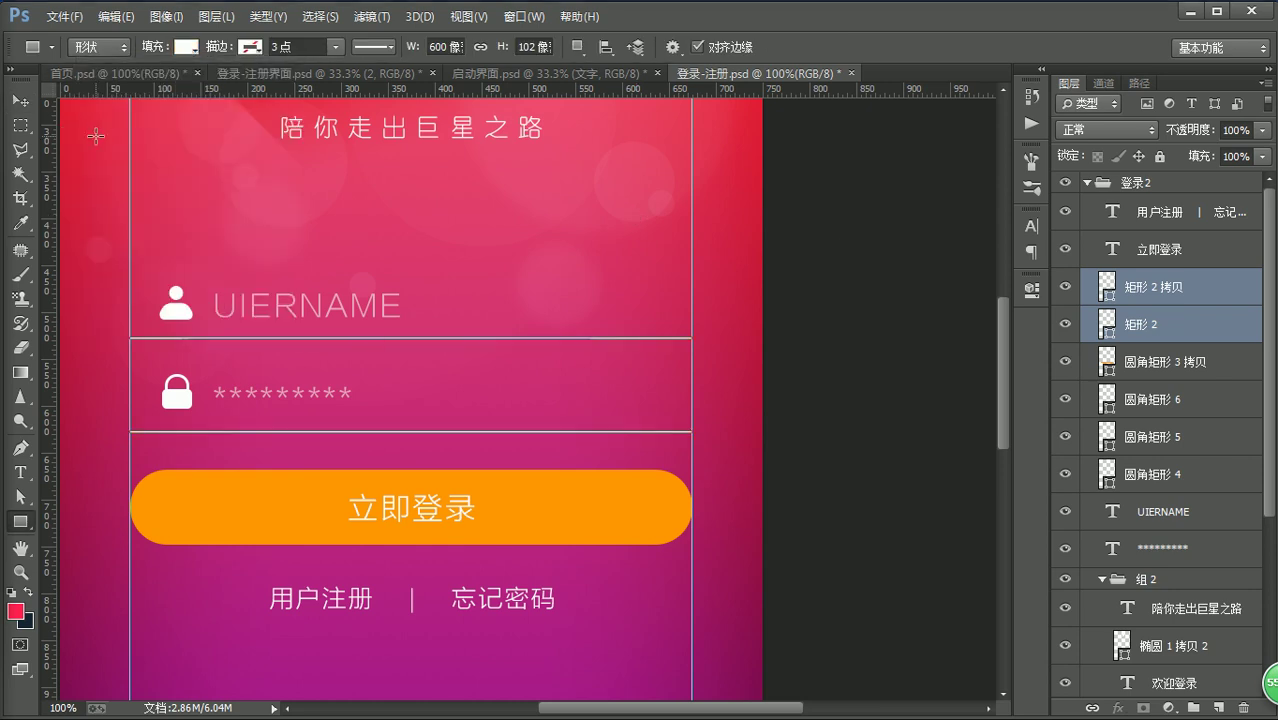
pyautogui.press('v')
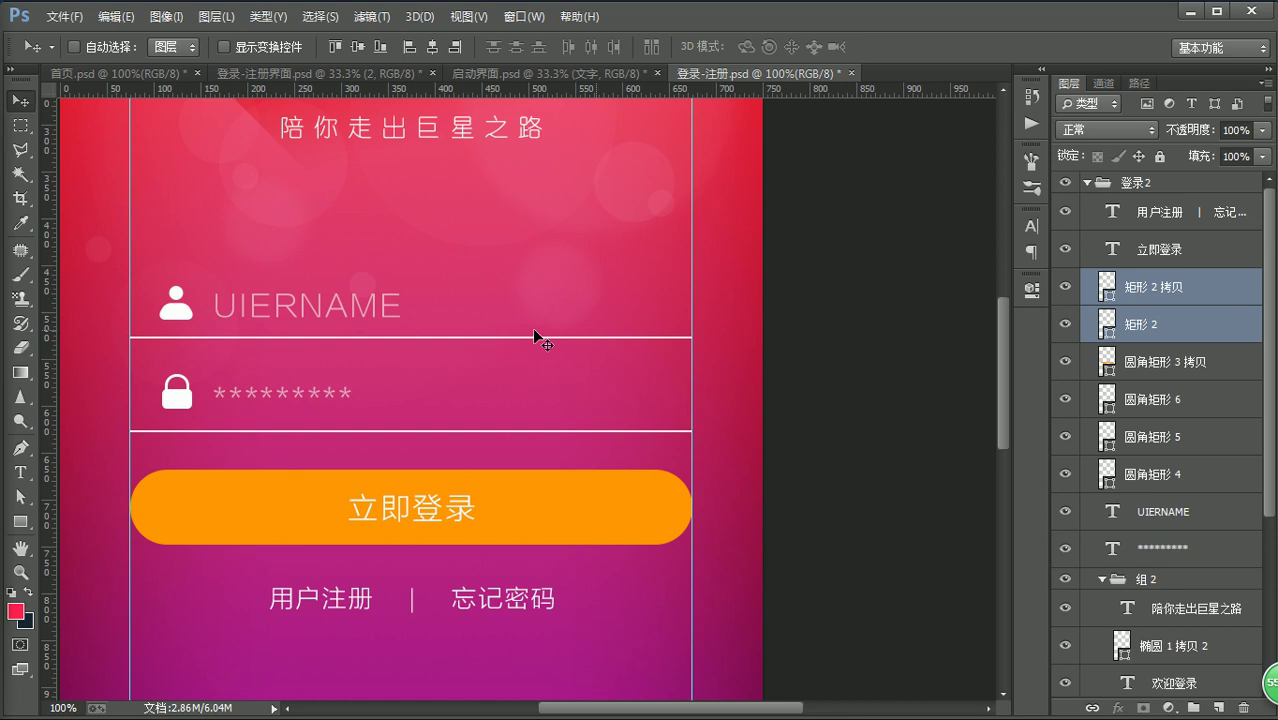
# - Hide the guides and merge the two white underline layers into one
pyautogui.press('z')
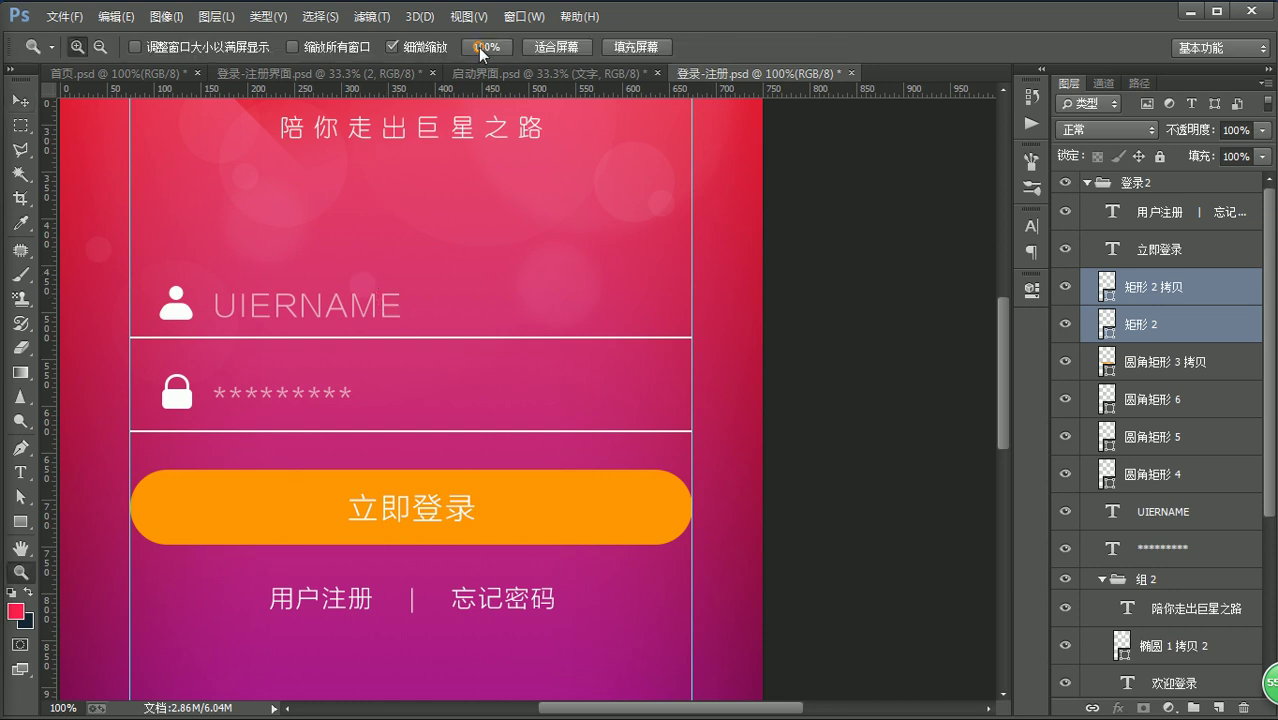
pyautogui.click(574, 48)
pyautogui.hotkey('ctrl', ';')
pyautogui.press('v')
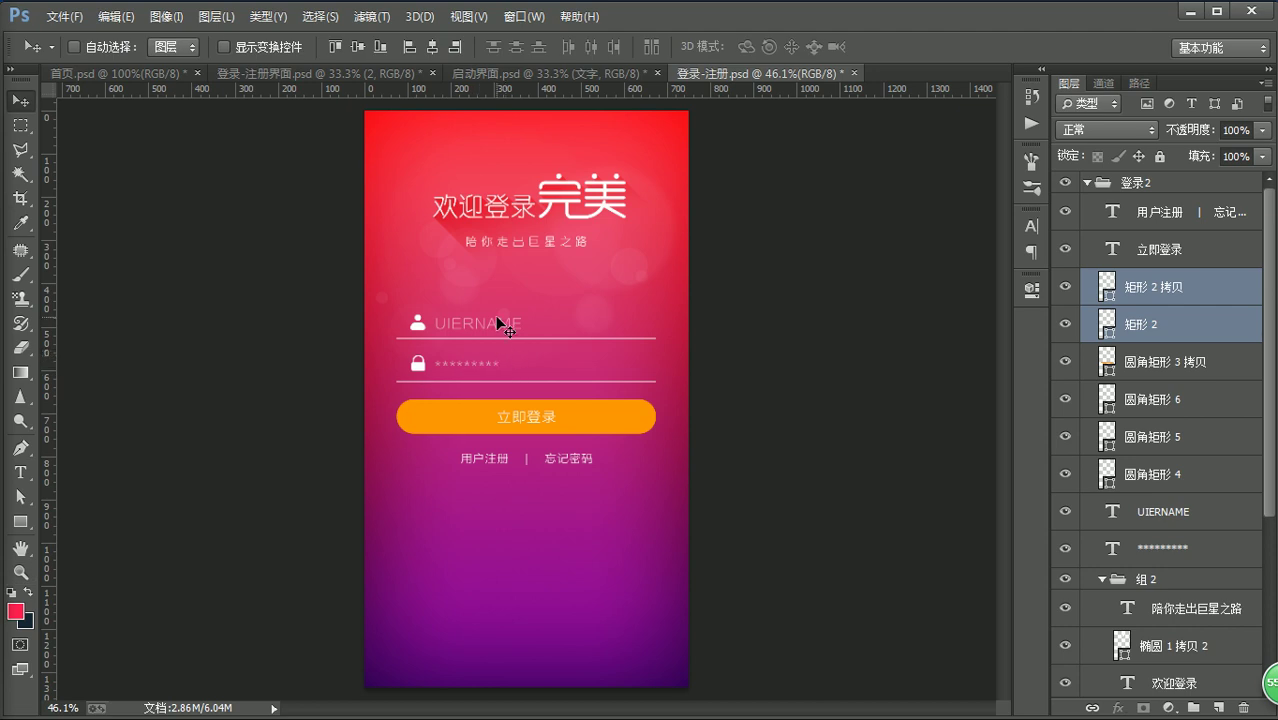
pyautogui.hotkey('ctrl', 'e')
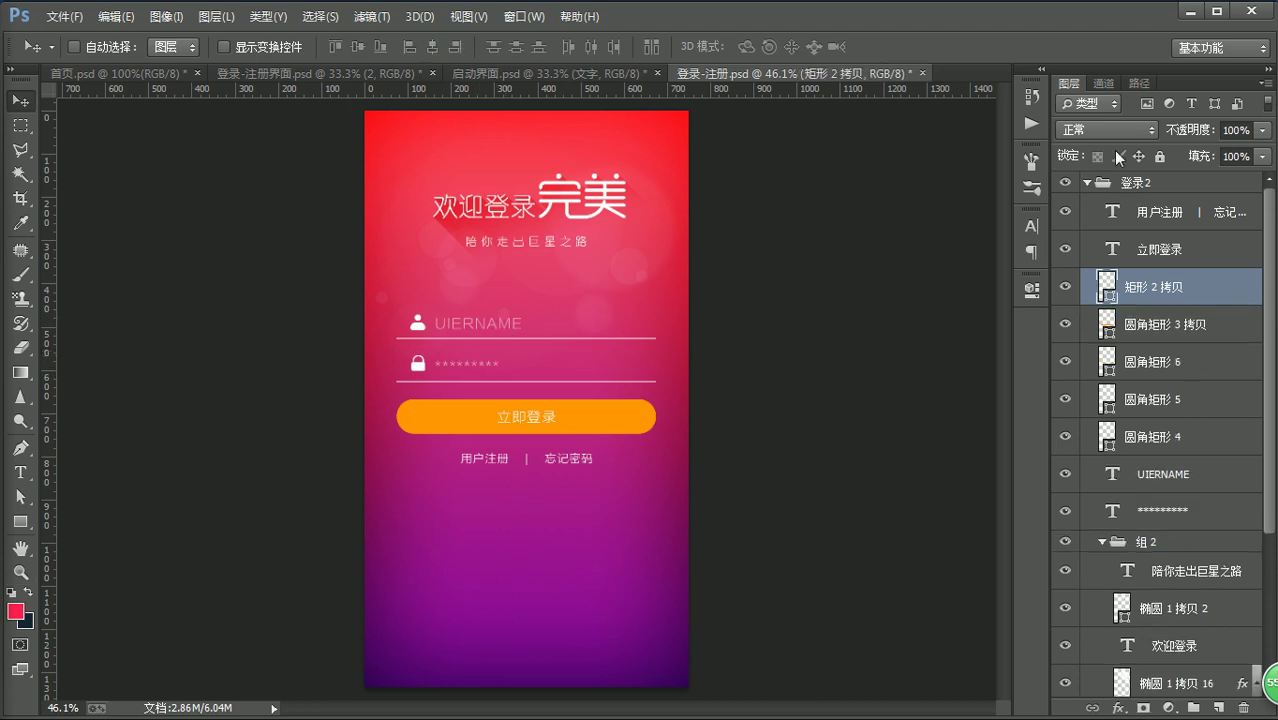
# - Try the 叠加 blend mode on the merged underline layer and return it to 正常
pyautogui.click(1105, 130)
pyautogui.click(1075, 422)
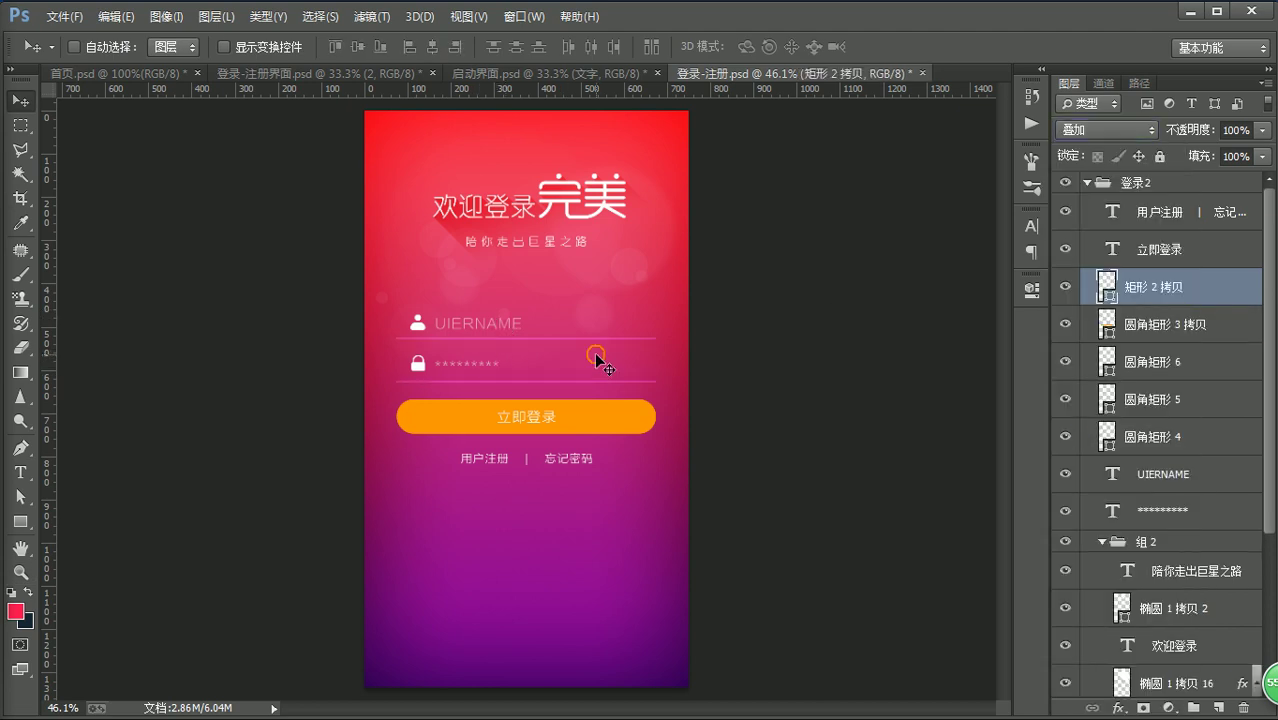
pyautogui.click(1116, 121)
pyautogui.click(1085, 148)
# - Set the merged underline layer's opacity to 50%
pyautogui.click(1236, 131)
pyautogui.write('50')
pyautogui.press('Return')
# - Move the orange button's layer 圆角矩形 3 拷贝 above the underline layer 矩形 2 拷贝
pyautogui.press('z')
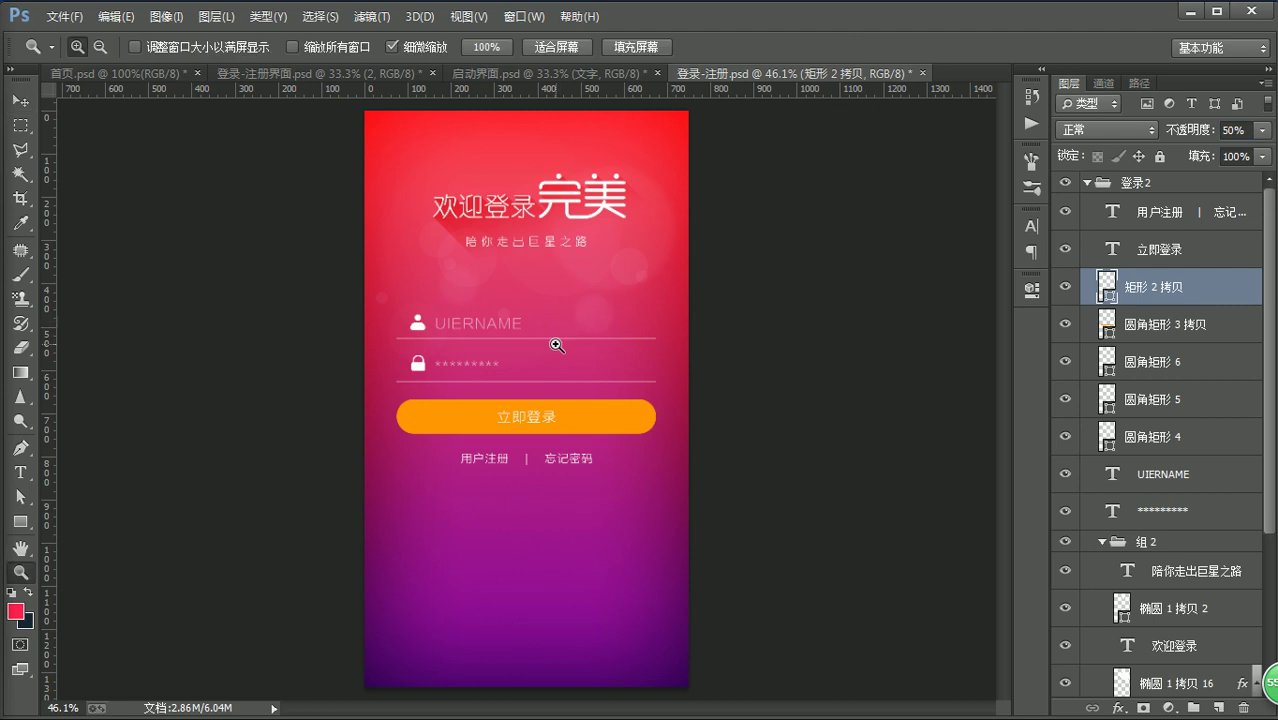
pyautogui.click(557, 346)
pyautogui.press('v')
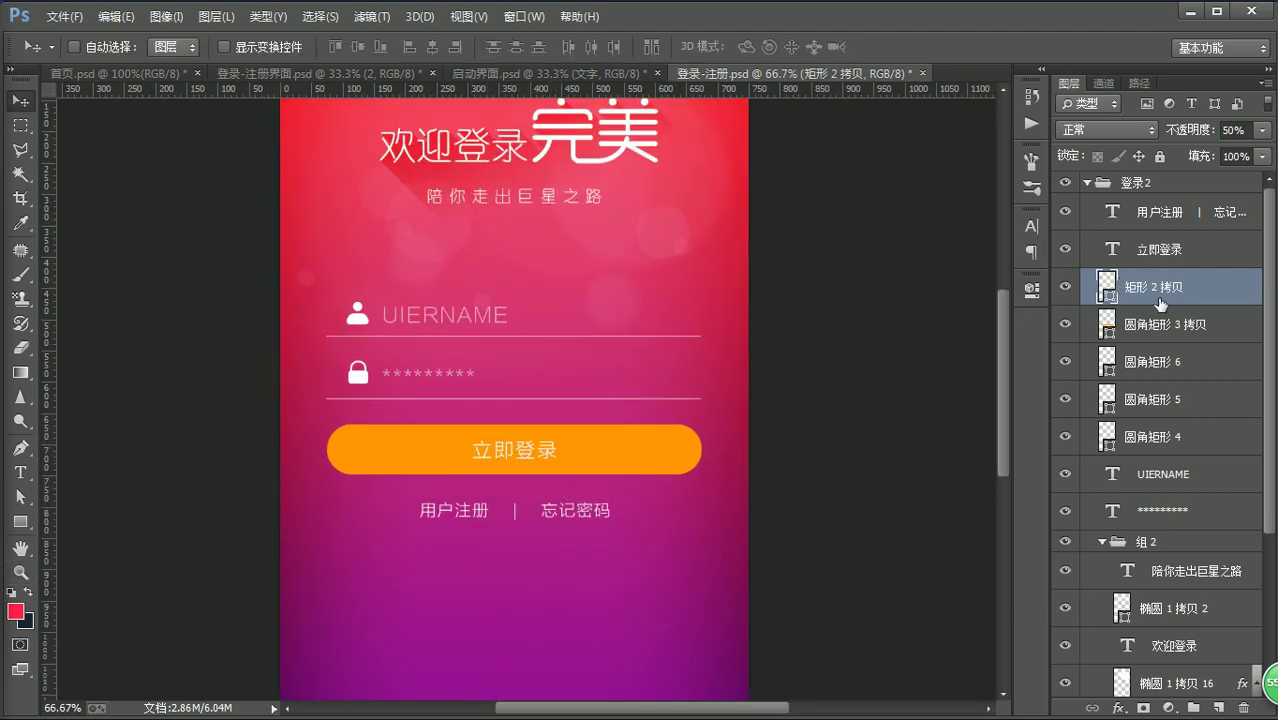
pyautogui.keyDown('ctrl'); pyautogui.click(1170, 325); pyautogui.keyUp('ctrl')
pyautogui.moveTo(1170, 325); pyautogui.dragTo(1180, 292)
# - Select the orange button, its 立即登录 label and the 用户注册 | 忘记密码 text, and move them down 20 px
pyautogui.click(1190, 292)
pyautogui.keyDown('shift'); pyautogui.click(1222, 222); pyautogui.keyUp('shift')
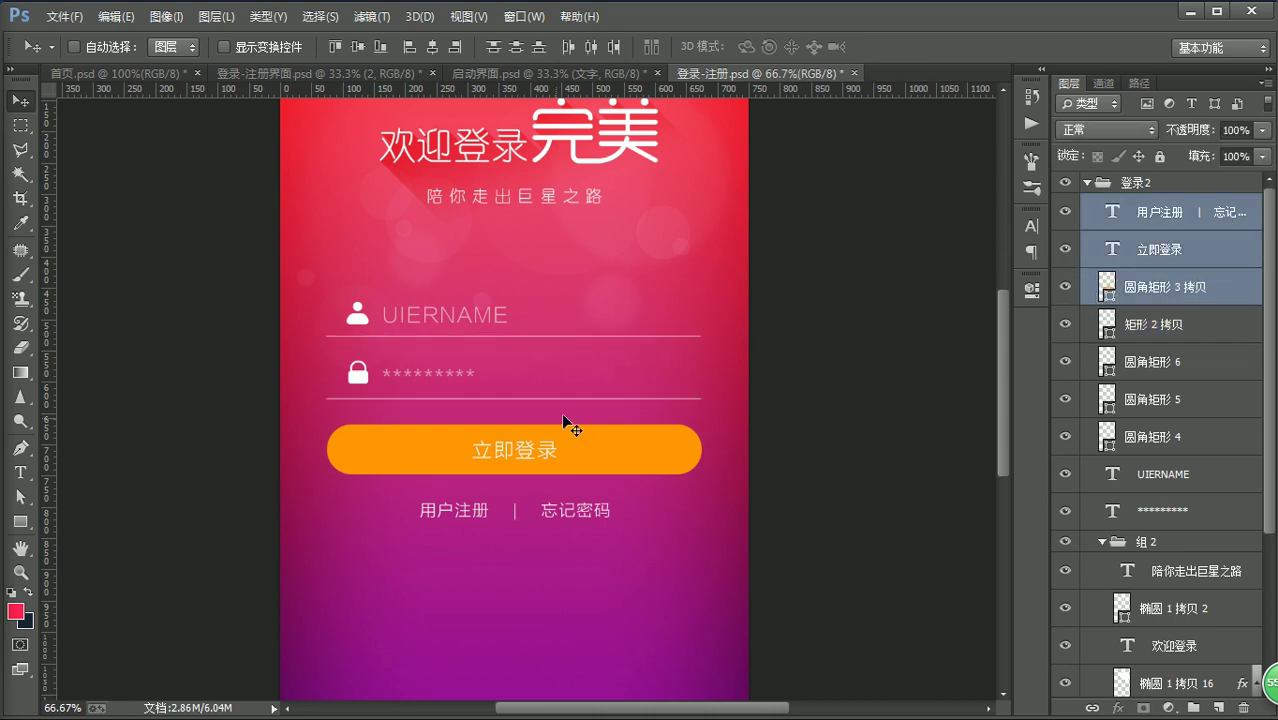
pyautogui.press('Down')
pyautogui.press('Down')
pyautogui.press('Down')
pyautogui.press('Down')
pyautogui.press('Down')
pyautogui.press('Down')
pyautogui.press('Down')
pyautogui.press('Down')
pyautogui.press('Down')
pyautogui.press('Down')
pyautogui.press('Down')
pyautogui.press('Down')
pyautogui.press('Down')
pyautogui.press('Down')
pyautogui.press('Down')
pyautogui.press('Down')
pyautogui.press('Down')
pyautogui.press('Down')
pyautogui.press('Down')
pyautogui.press('Down')
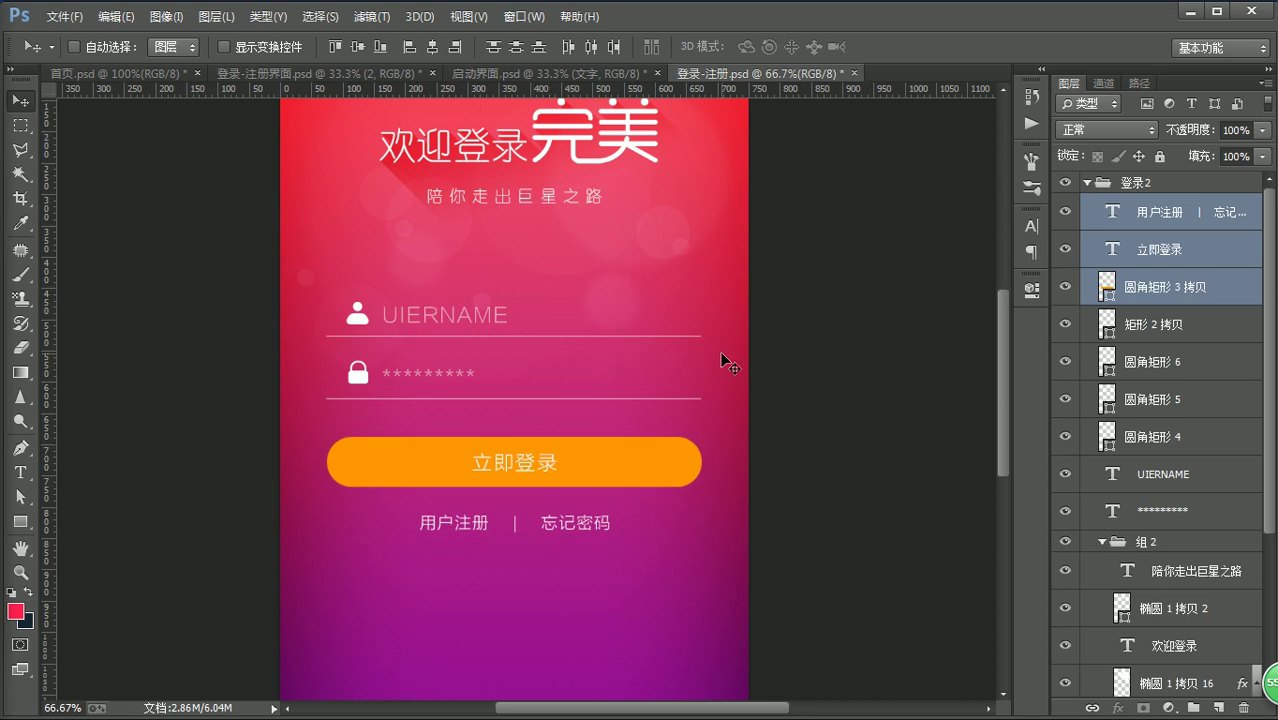
# - Check the spacing of the underlined fields and button at 100% zoom, and save the document
pyautogui.press('z')
pyautogui.click(486, 47)
pyautogui.press('v')
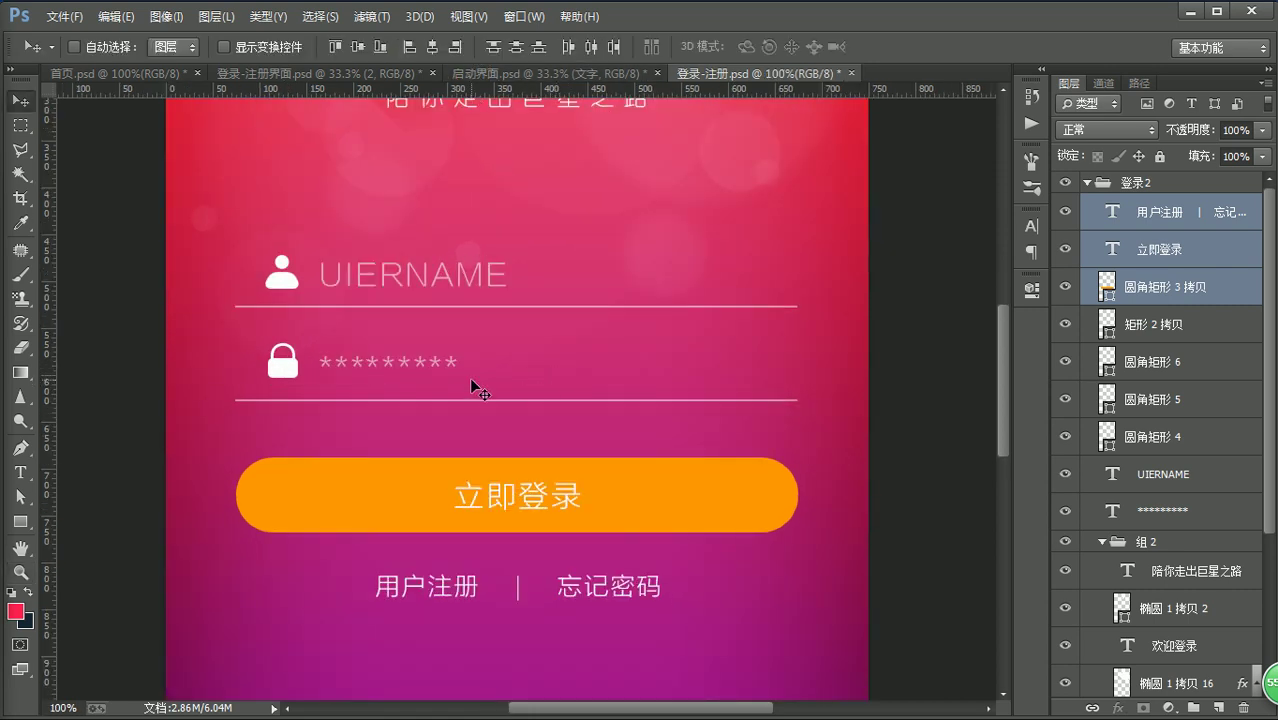
pyautogui.press('z')
pyautogui.hotkey('ctrl', '-')
pyautogui.hotkey('ctrl', '-')
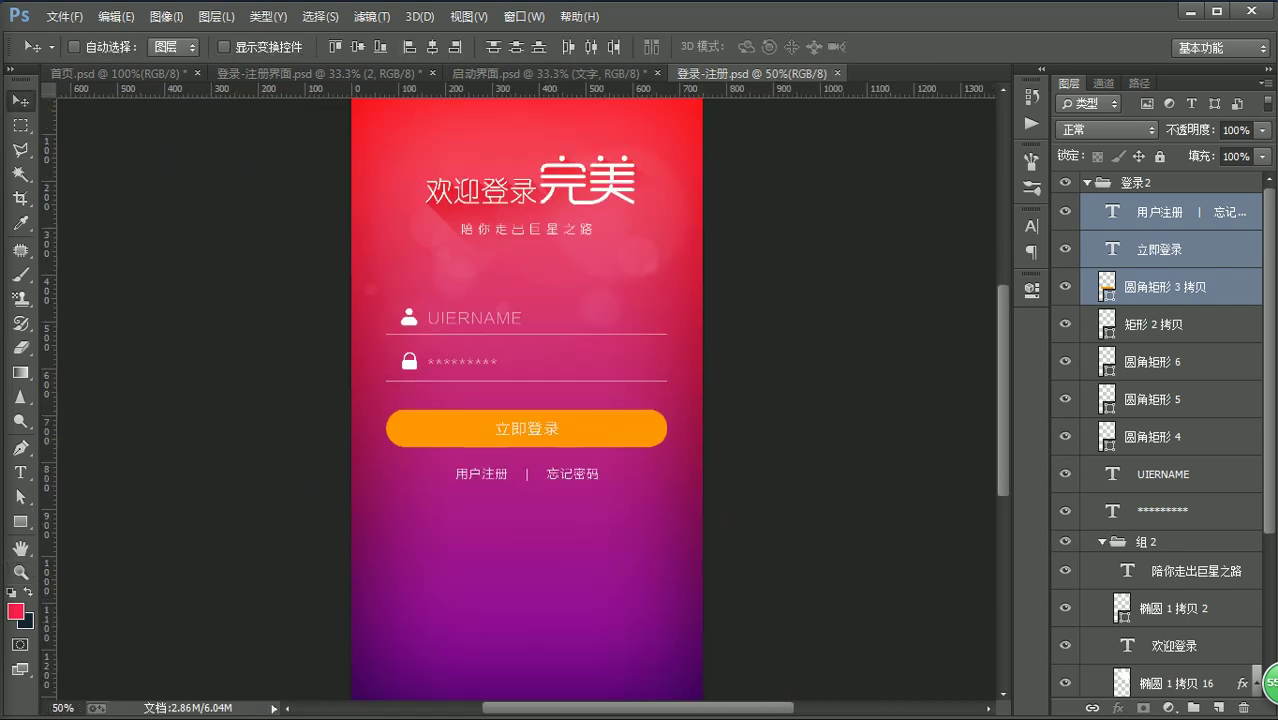
# - Switch to the browser to examine the reference app login screens' field and button layouts, and return to Photoshop
pyautogui.hotkey('alt', 'Tab')
pyautogui.click(928, 140)
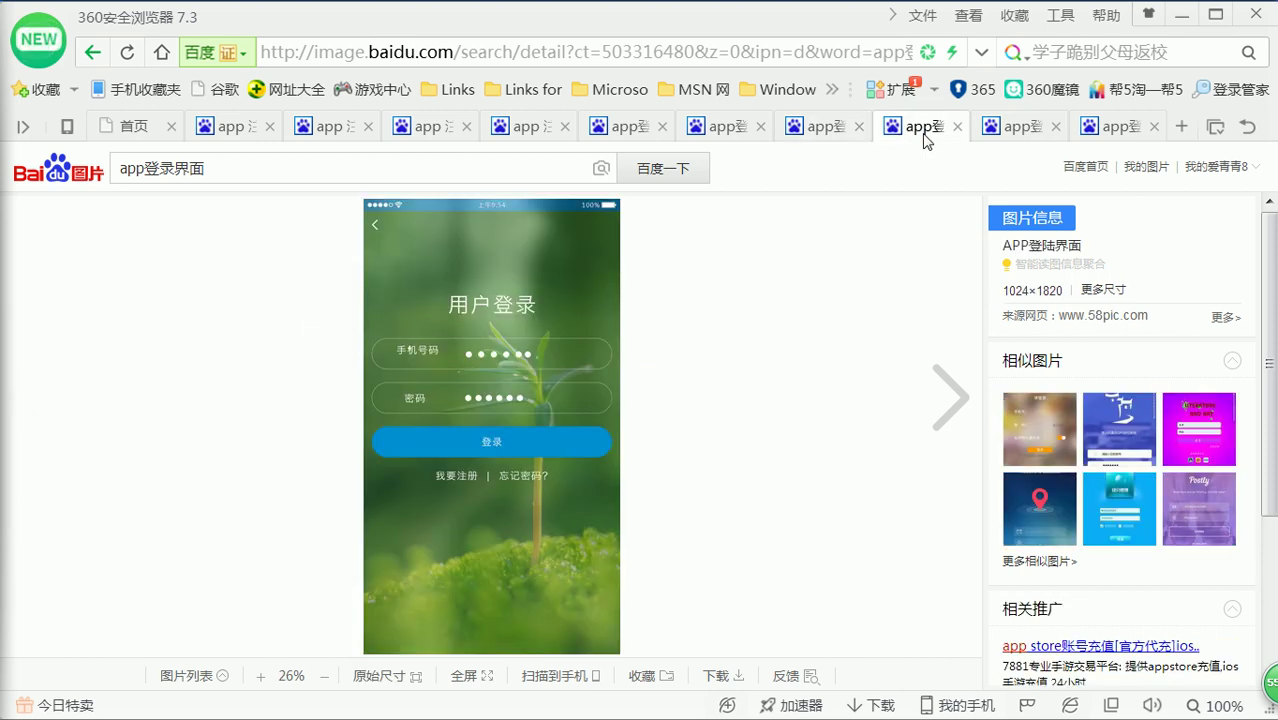
pyautogui.click(1010, 128)
pyautogui.click(925, 132)
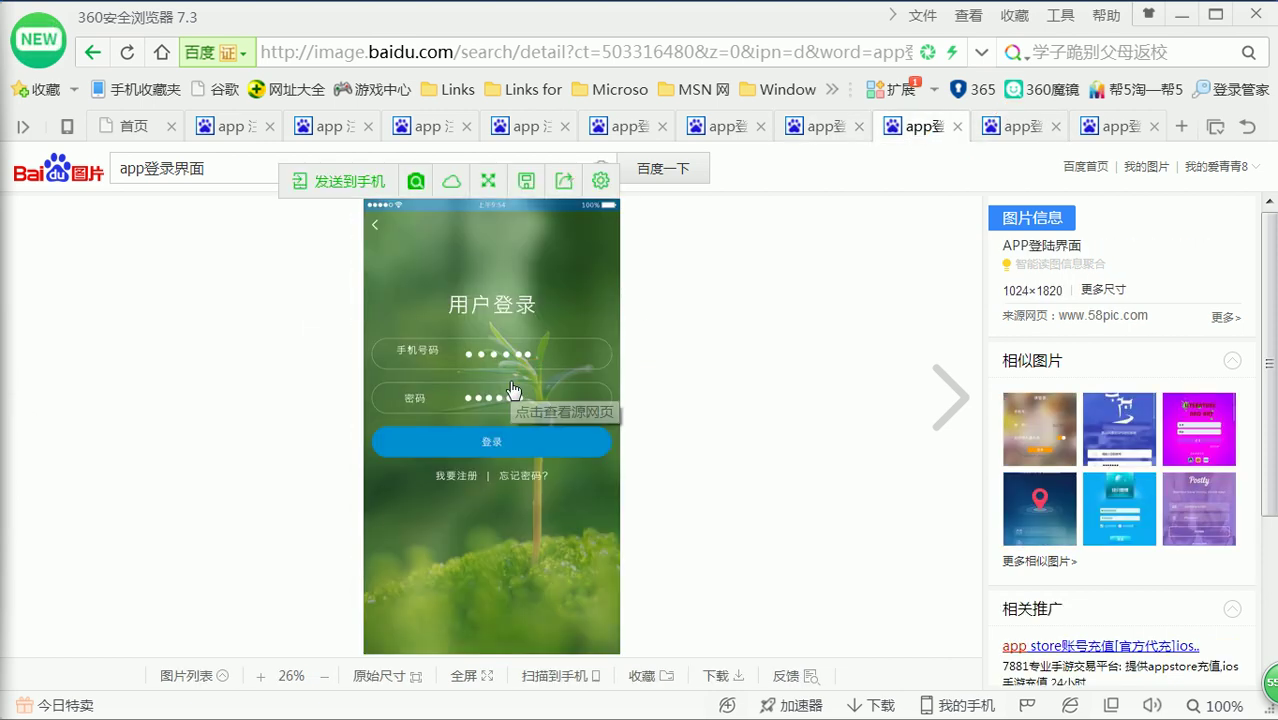
pyautogui.click(996, 128)
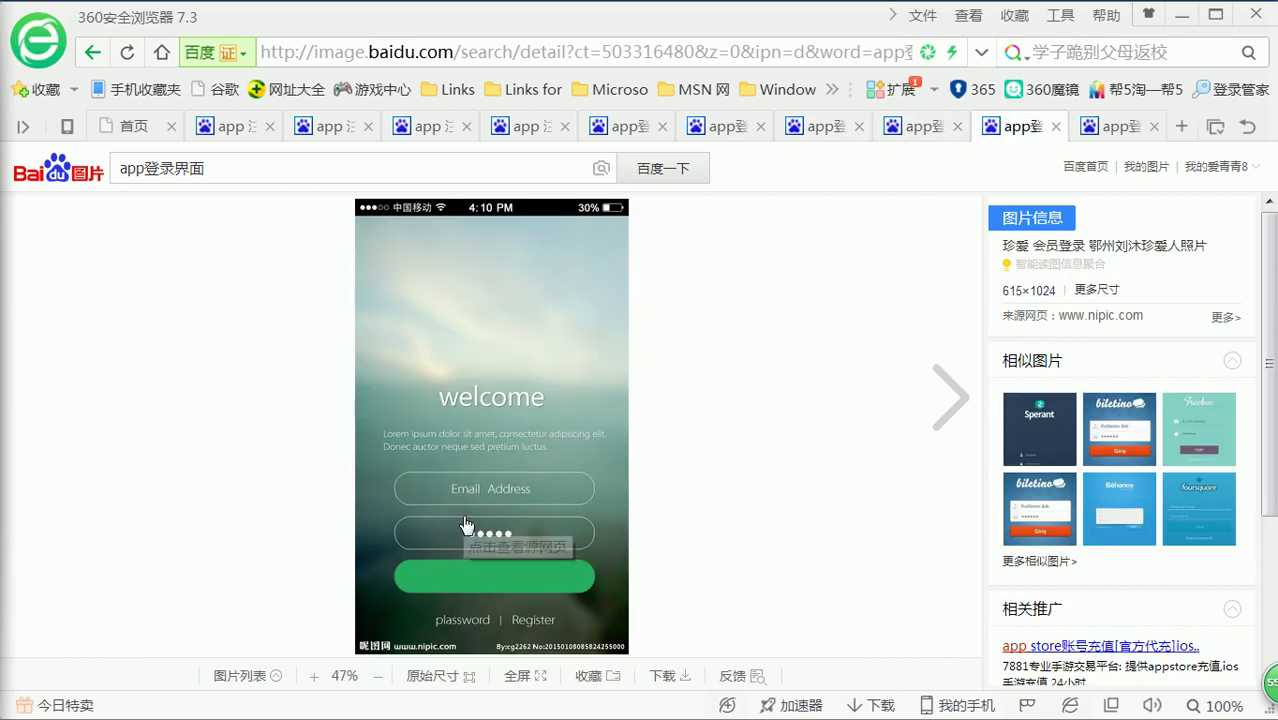
pyautogui.click(1112, 128)
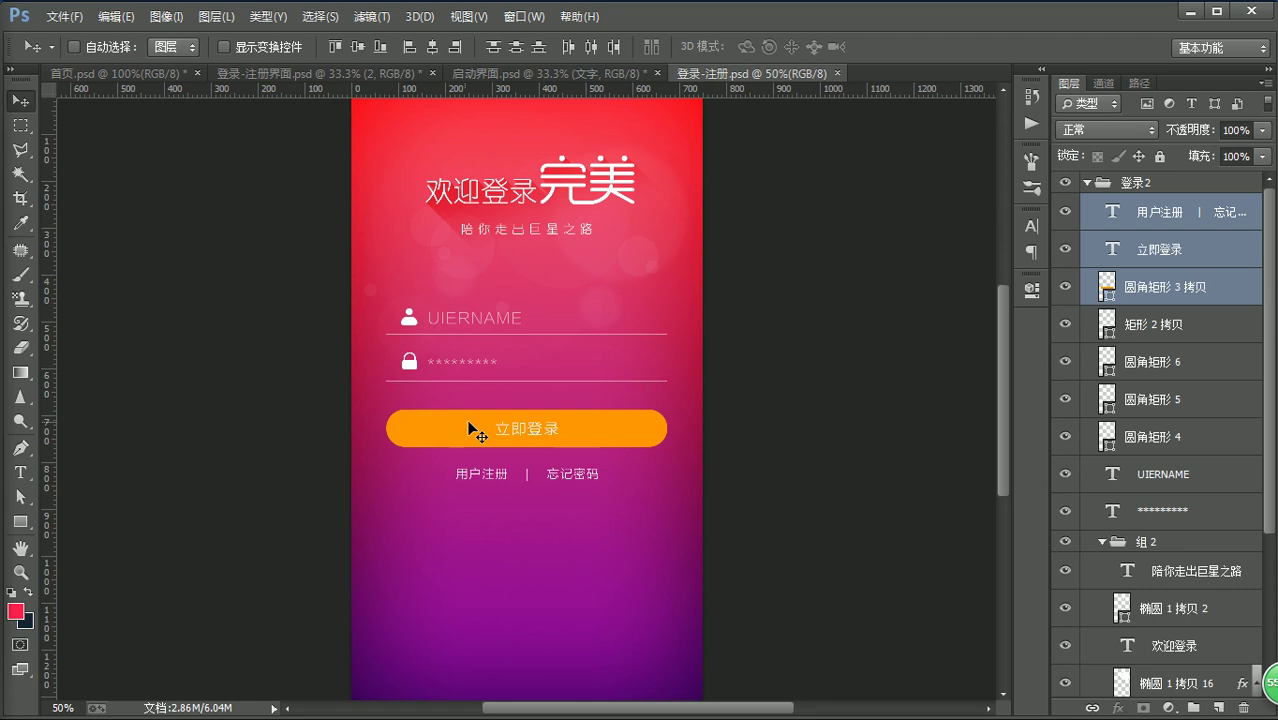
pyautogui.scroll(2, 518, 434)
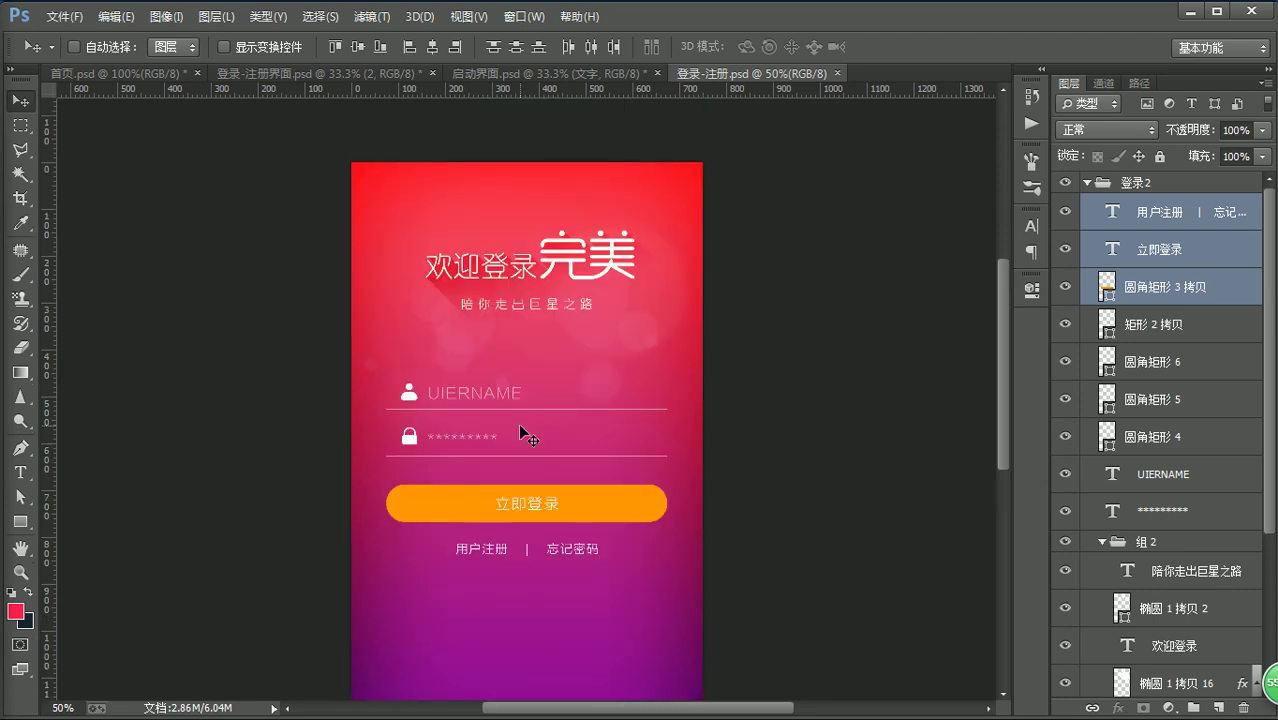